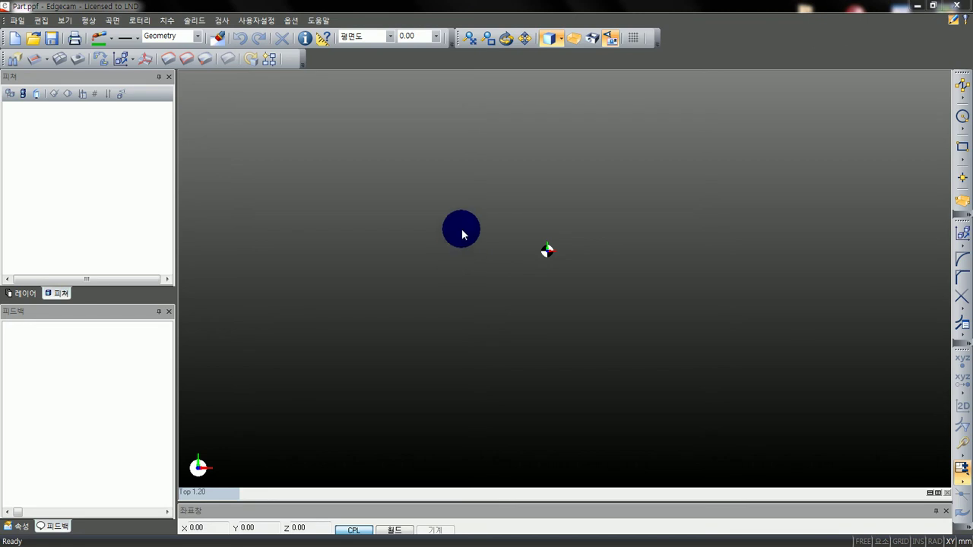
pyautogui.click(32, 38)
pyautogui.moveTo(621, 188); pyautogui.dragTo(617, 217)
pyautogui.click(532, 194)
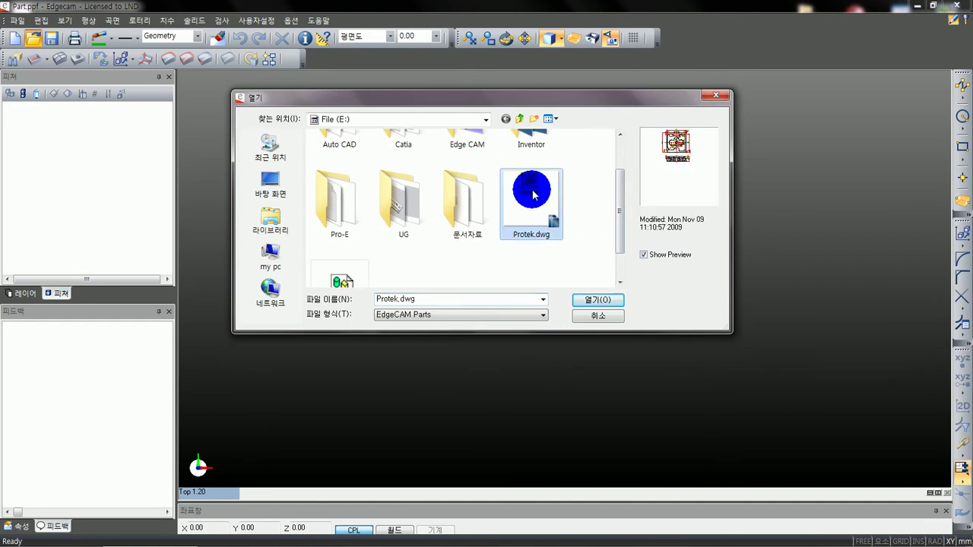
pyautogui.click(598, 302)
# - Switch to AutoCAD 2008 and open Protek.dwg from drive E:
pyautogui.click(913, 10)
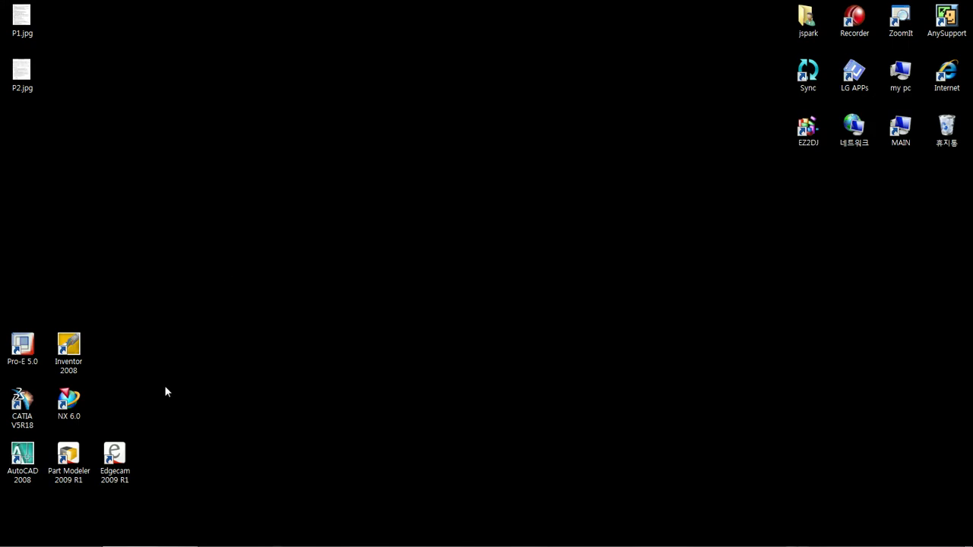
pyautogui.doubleClick(23, 456)
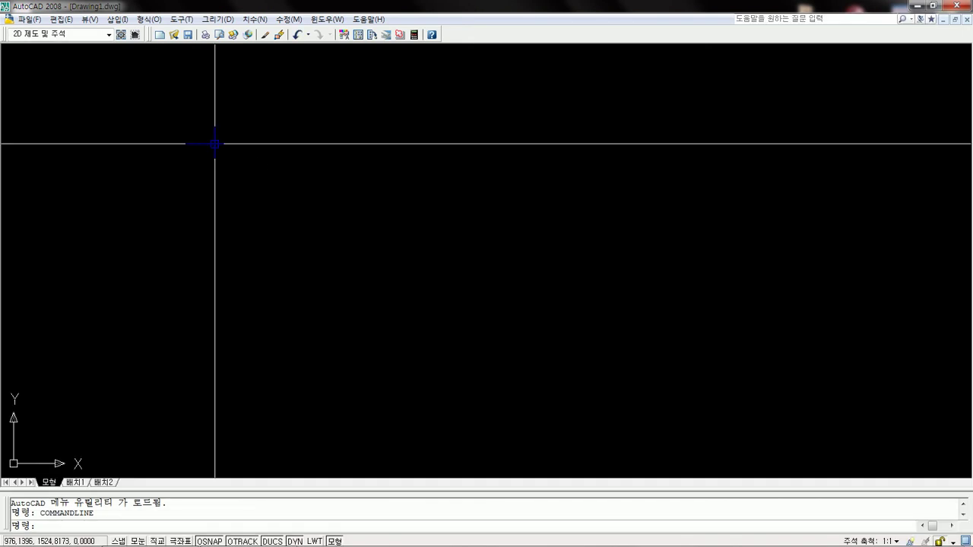
pyautogui.click(39, 23)
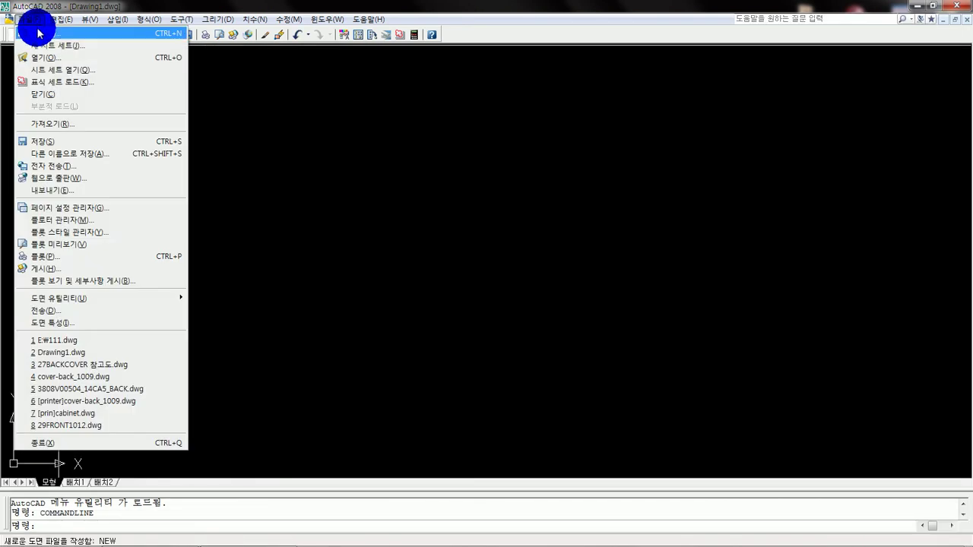
pyautogui.click(48, 59)
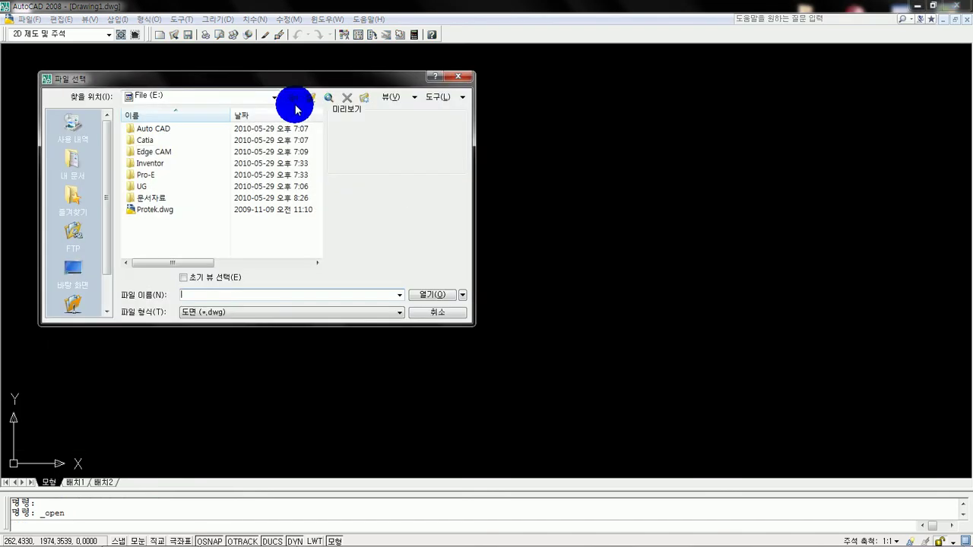
pyautogui.click(245, 97)
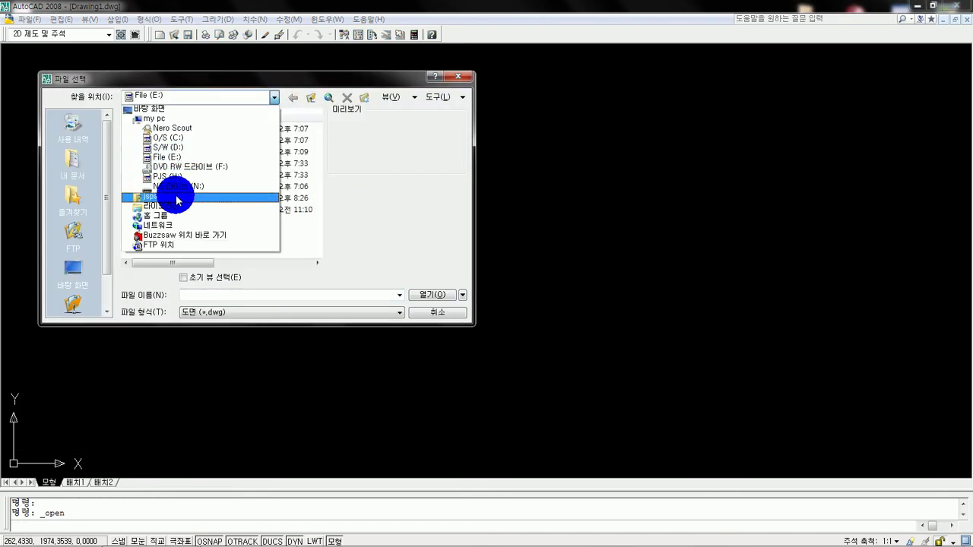
pyautogui.click(169, 157)
pyautogui.click(156, 209)
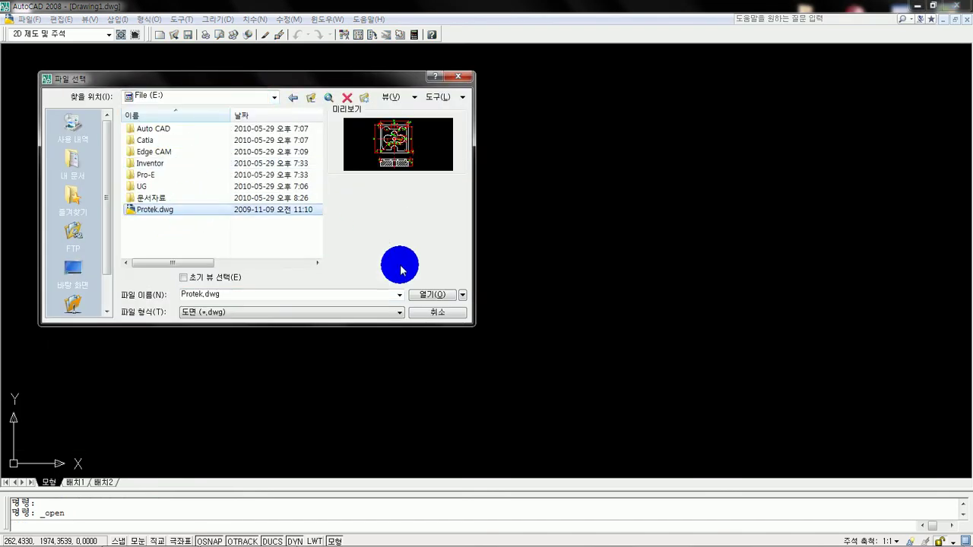
pyautogui.click(430, 294)
# - Examine the dimensions of the plate's plan view and the hatched section view below it
pyautogui.scroll(5, 571, 286)
pyautogui.moveTo(474, 231)
pyautogui.mouseDown(button='middle')
pyautogui.moveTo(570, 287)
pyautogui.moveTo(537, 266)
pyautogui.mouseUp(button='middle')
pyautogui.scroll(-3, 571, 286)
pyautogui.scroll(-4, 537, 266)
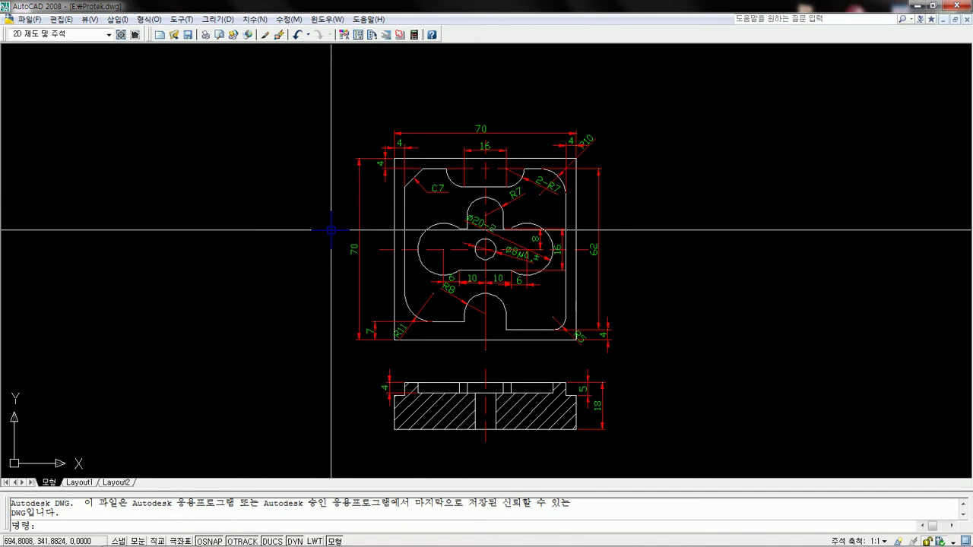
pyautogui.scroll(2, 403, 250)
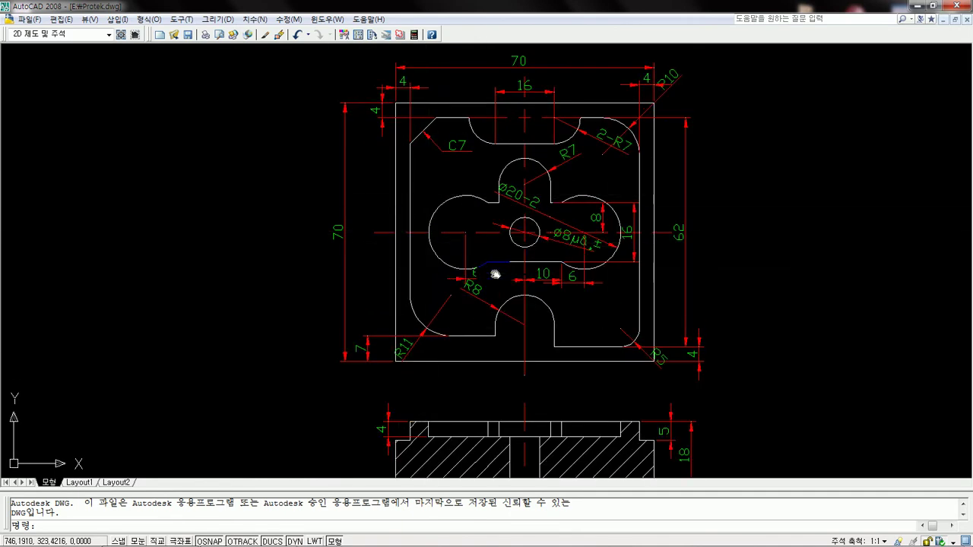
pyautogui.moveTo(495, 274); pyautogui.dragTo(439, 205, button='middle')
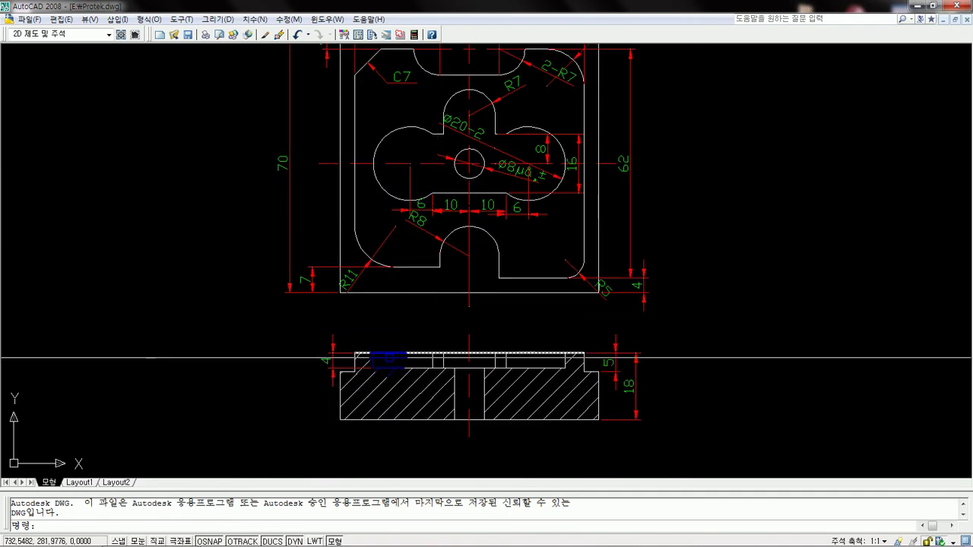
pyautogui.moveTo(510, 344); pyautogui.dragTo(503, 379, button='middle')
pyautogui.scroll(-2, 503, 379)
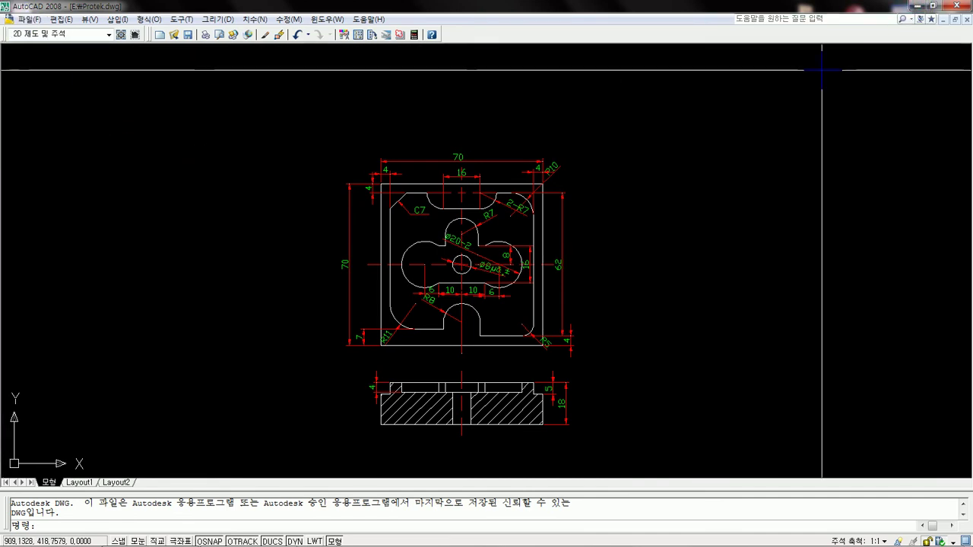
pyautogui.click(38, 20)
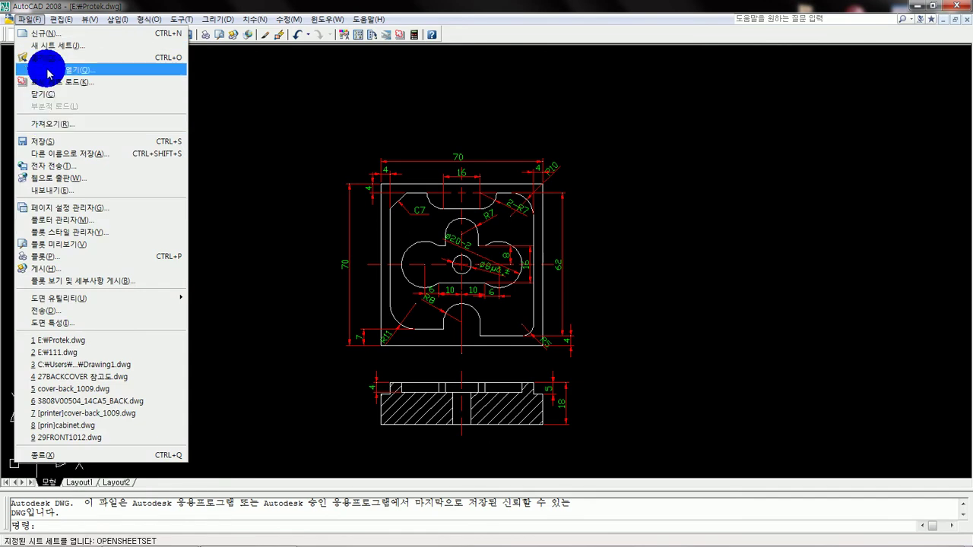
pyautogui.click(44, 57)
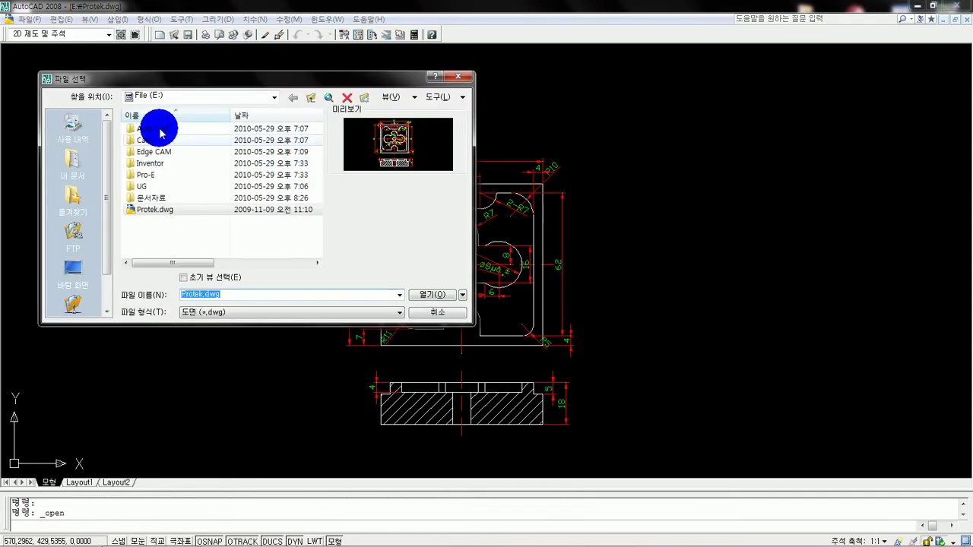
pyautogui.click(158, 211)
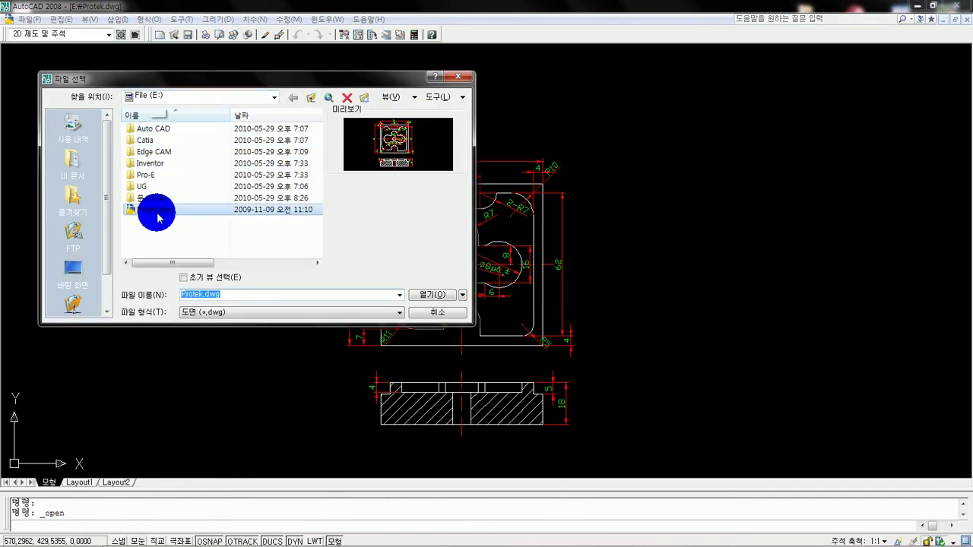
pyautogui.click(431, 313)
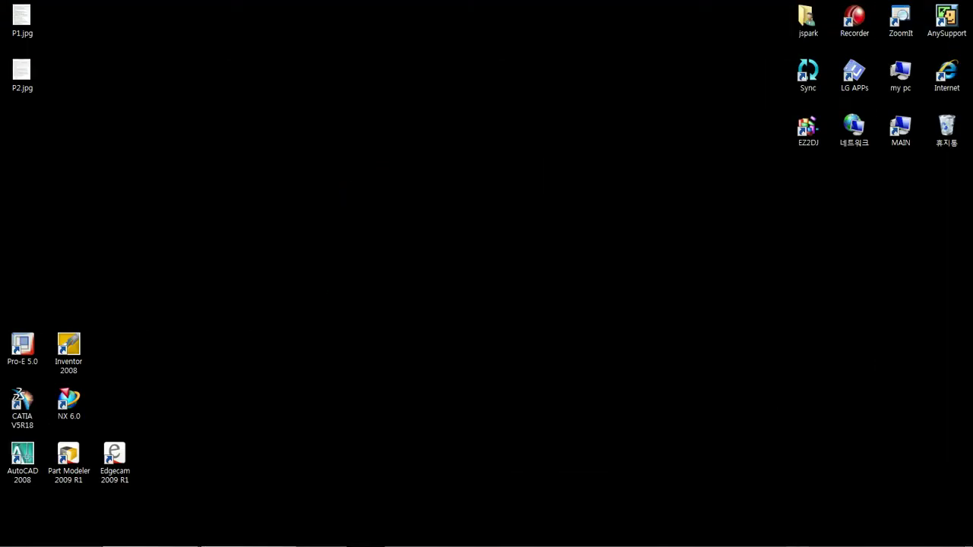
# - Switch back to Edgecam and open Protek.dwg from drive E:
pyautogui.click(174, 537)
pyautogui.click(33, 37)
pyautogui.click(370, 119)
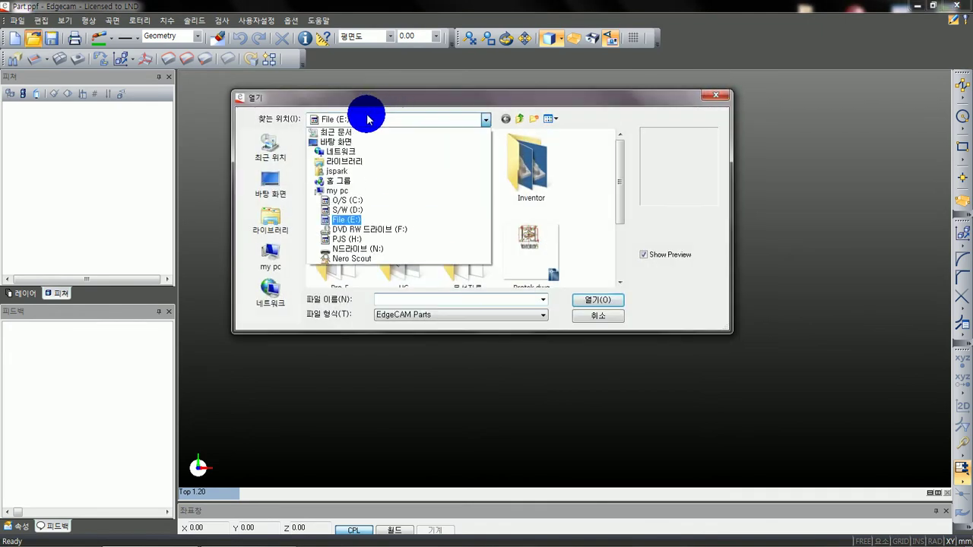
pyautogui.click(348, 221)
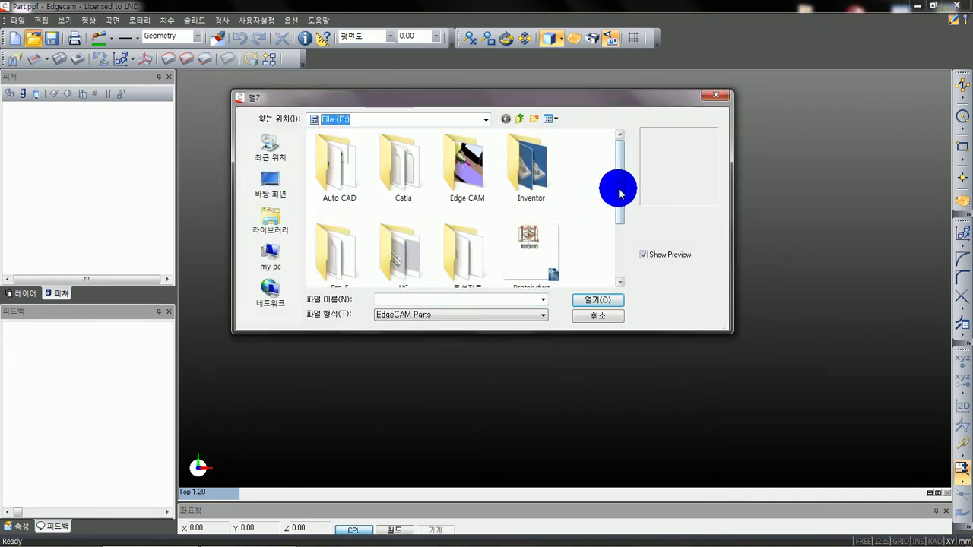
pyautogui.moveTo(616, 190); pyautogui.dragTo(619, 223)
pyautogui.click(534, 192)
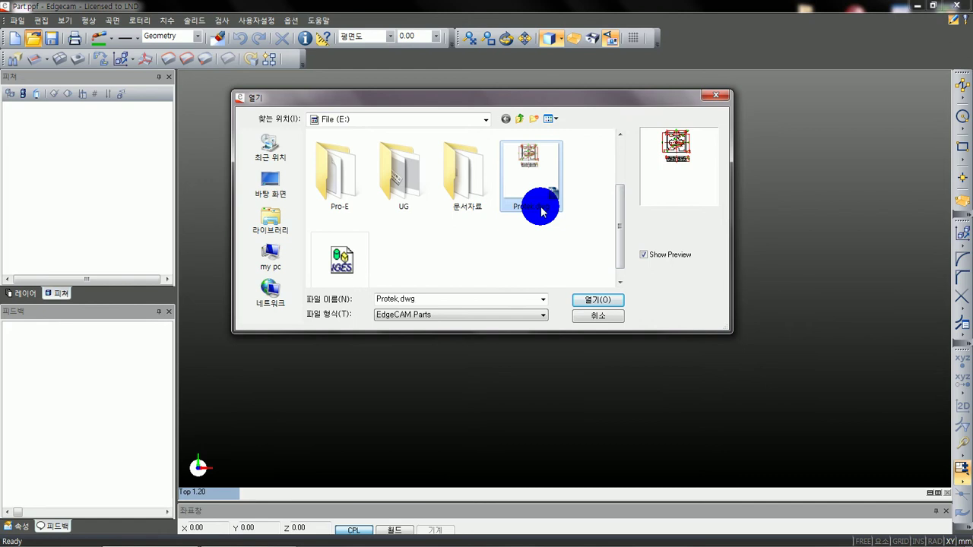
pyautogui.click(598, 302)
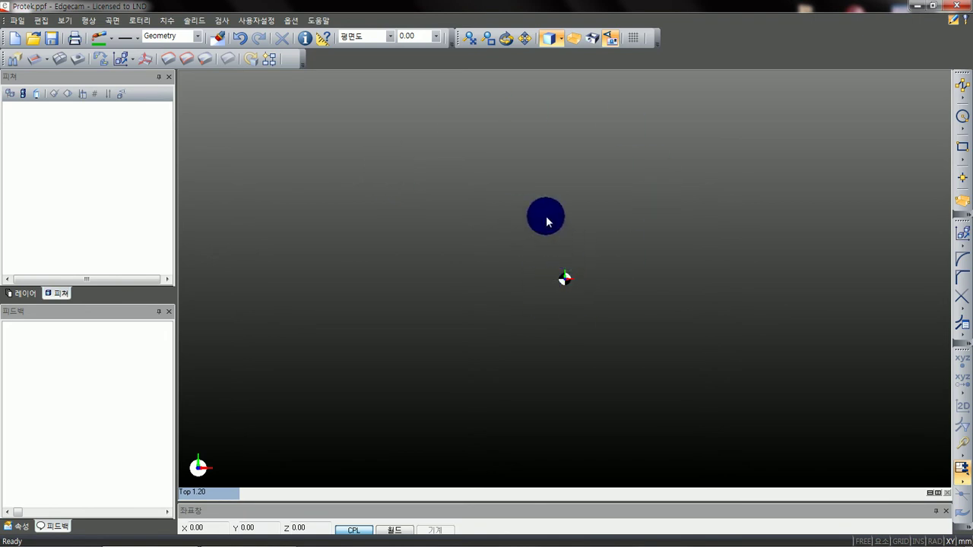
# - Examine the imported plan and section geometry and its location relative to the origin
pyautogui.click(471, 42)
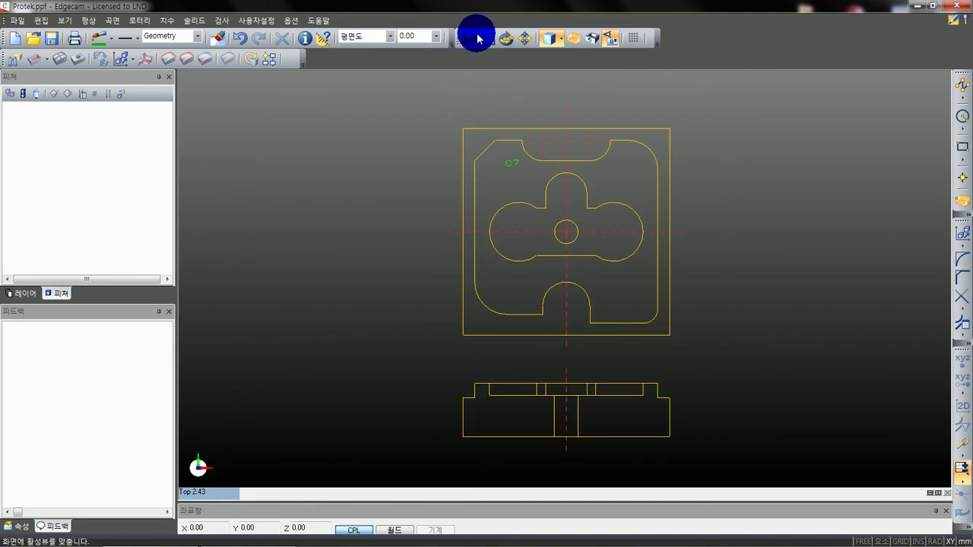
pyautogui.scroll(-2, 623, 235)
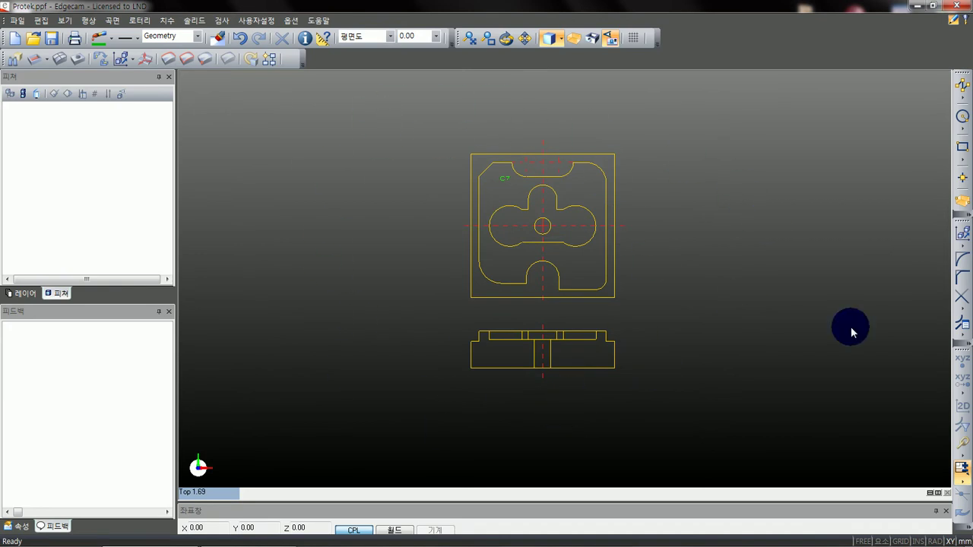
pyautogui.moveTo(453, 236); pyautogui.dragTo(562, 233, button='middle')
pyautogui.scroll(-6, 552, 237)
pyautogui.moveTo(505, 292); pyautogui.dragTo(605, 225, button='middle')
pyautogui.scroll(1, 579, 235)
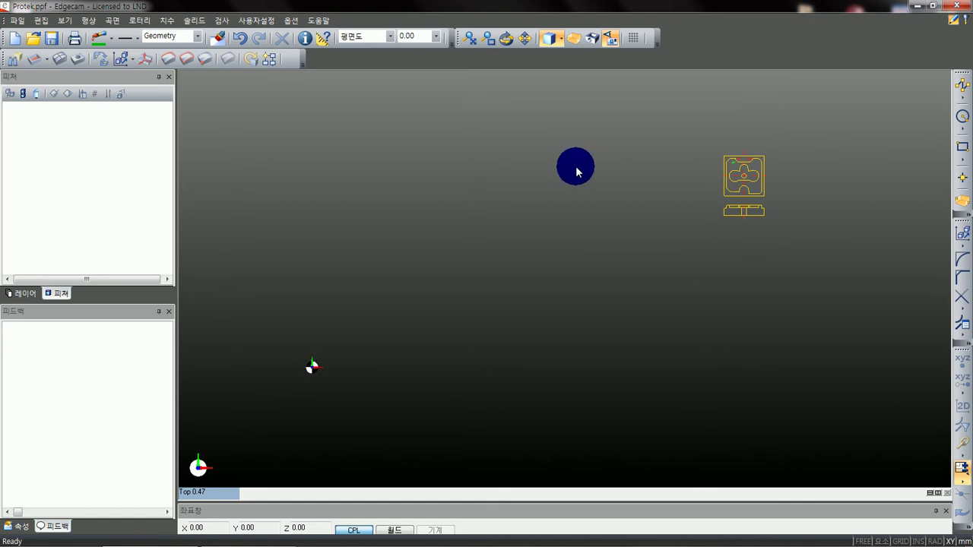
pyautogui.moveTo(730, 223); pyautogui.dragTo(609, 297, button='middle')
pyautogui.scroll(10, 609, 297)
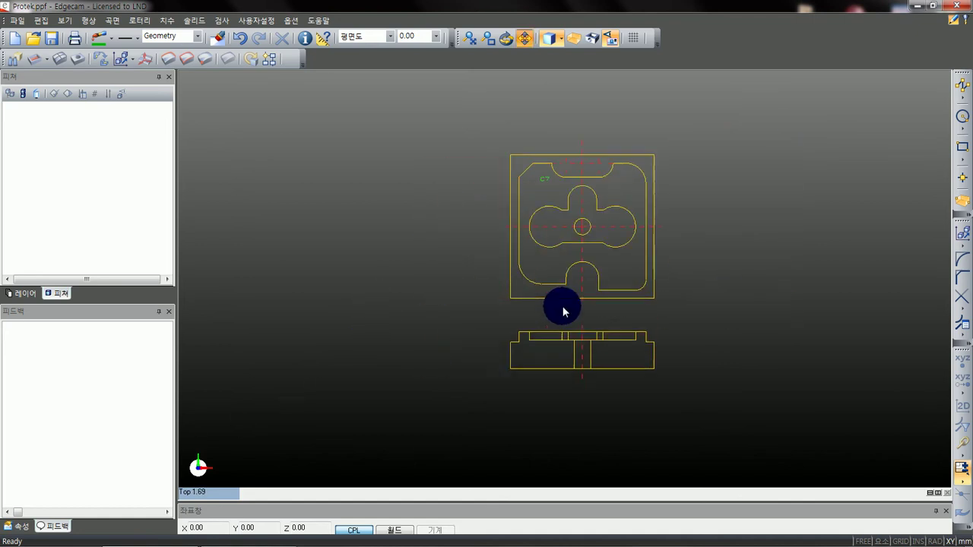
pyautogui.scroll(-2, 613, 317)
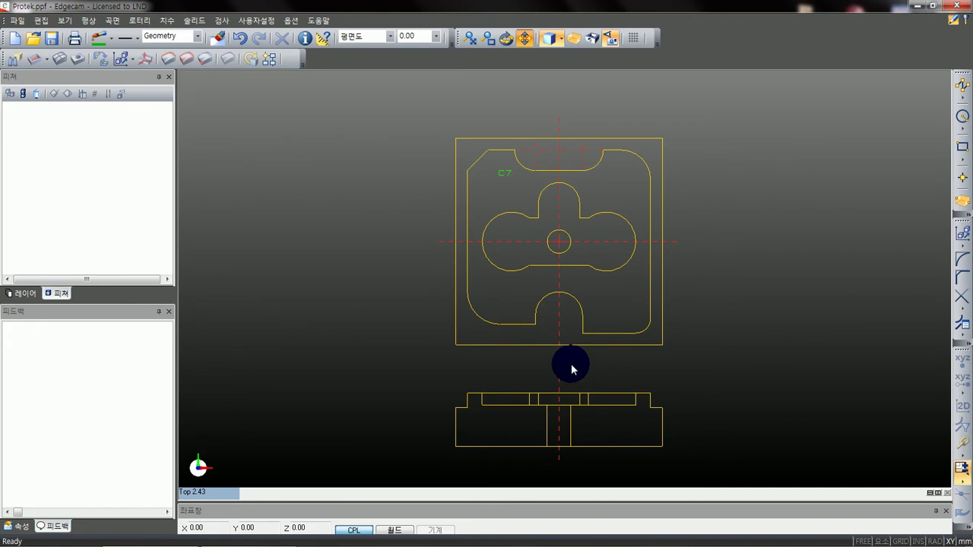
# - Delete the whole section view below the plan view, including its centre line
pyautogui.scroll(-2, 521, 330)
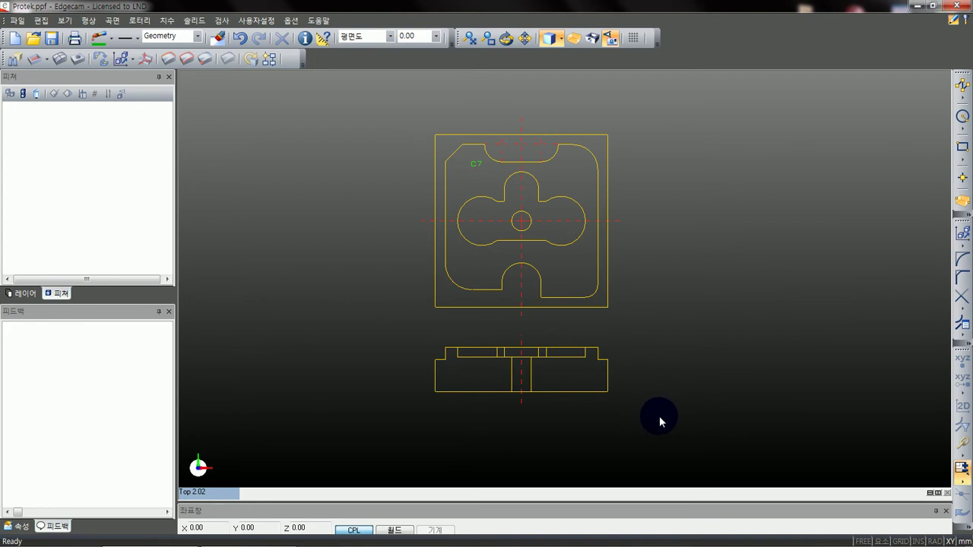
pyautogui.moveTo(661, 426); pyautogui.dragTo(415, 325)
pyautogui.moveTo(641, 413); pyautogui.dragTo(413, 333)
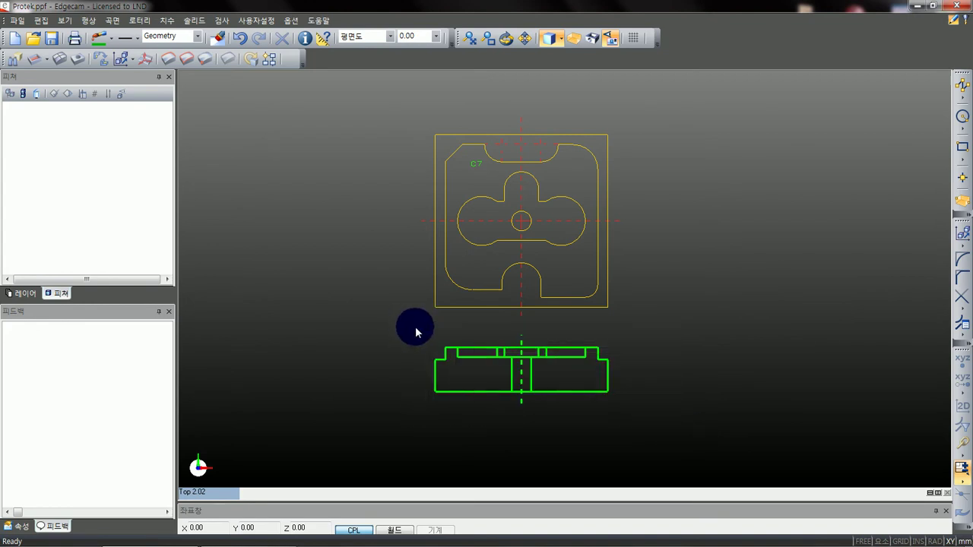
pyautogui.press('Delete')
# - Delete the C7 chamfer label and the red dashed centre and construction lines from the plan view
pyautogui.scroll(5, 527, 311)
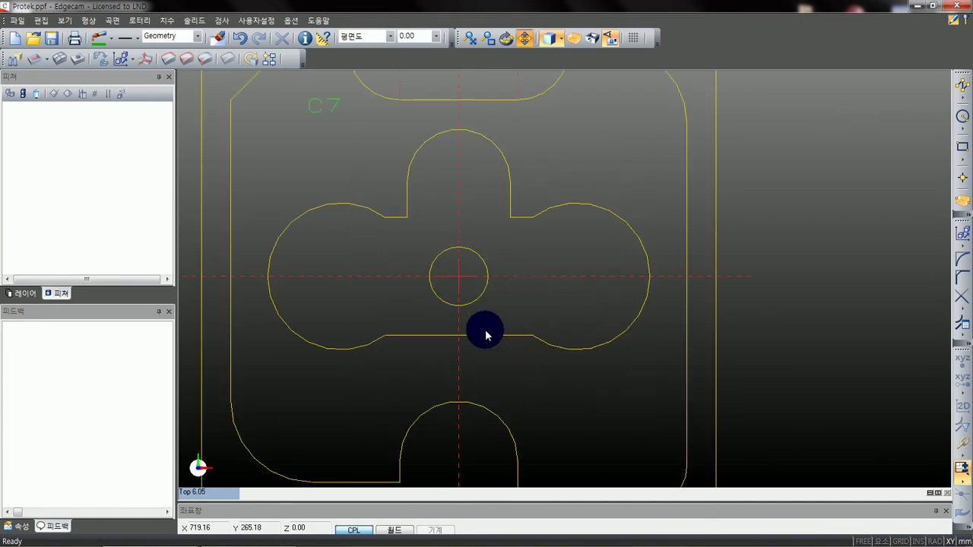
pyautogui.moveTo(526, 214); pyautogui.dragTo(727, 471, button='middle')
pyautogui.scroll(2, 644, 397)
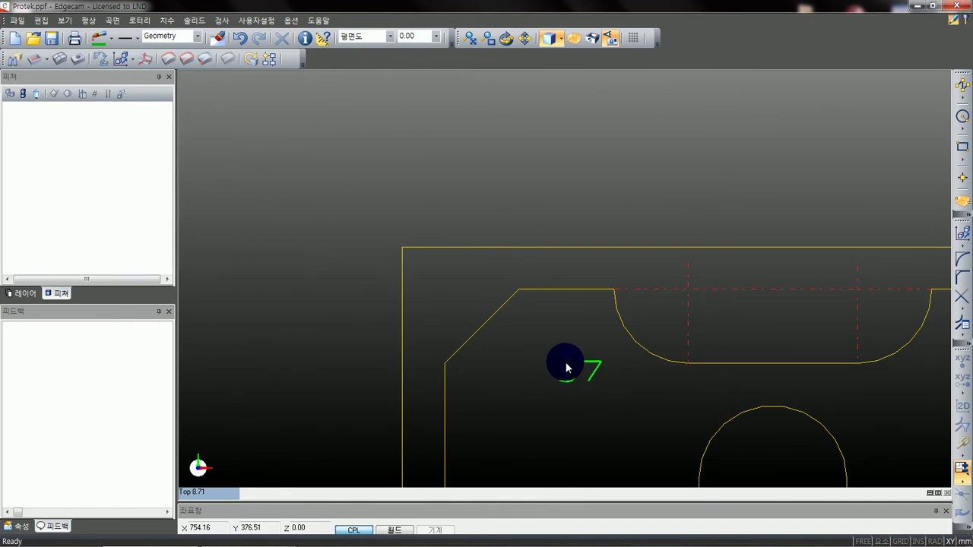
pyautogui.moveTo(744, 384); pyautogui.dragTo(575, 324, button='middle')
pyautogui.moveTo(714, 264); pyautogui.dragTo(497, 218)
pyautogui.press('Delete')
# - Check the position of the cleaned plan view, including its lower-left corner, relative to the origin
pyautogui.scroll(-7, 619, 297)
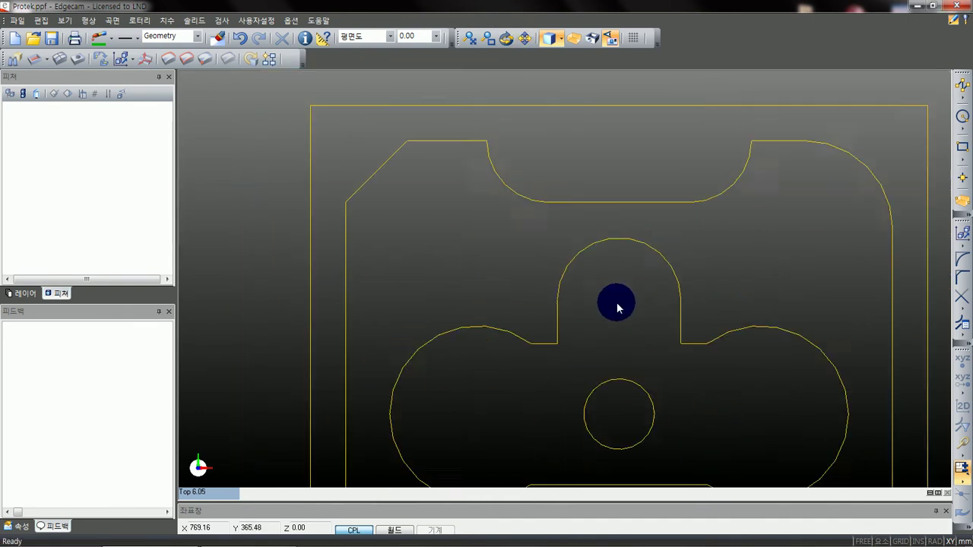
pyautogui.scroll(-8, 617, 341)
pyautogui.moveTo(523, 333); pyautogui.dragTo(638, 264, button='middle')
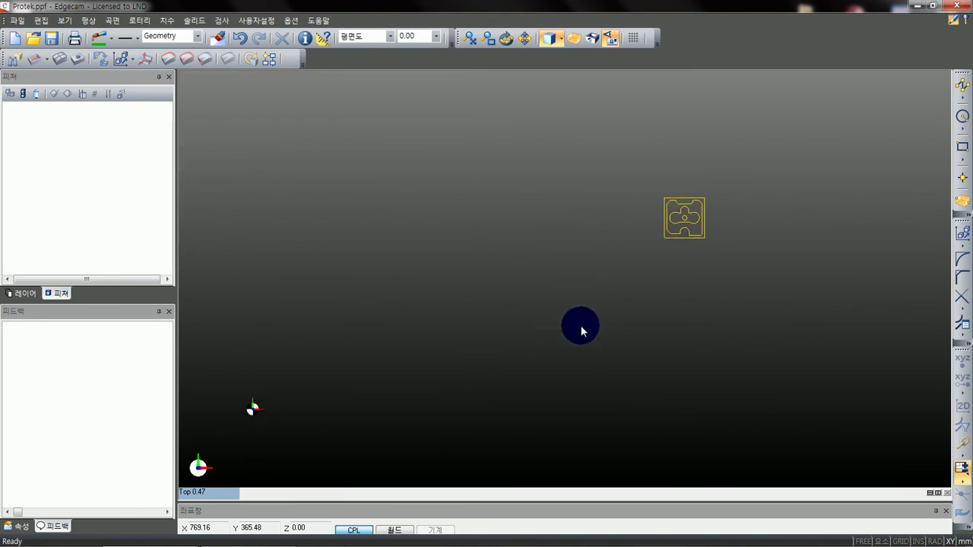
pyautogui.scroll(1, 566, 313)
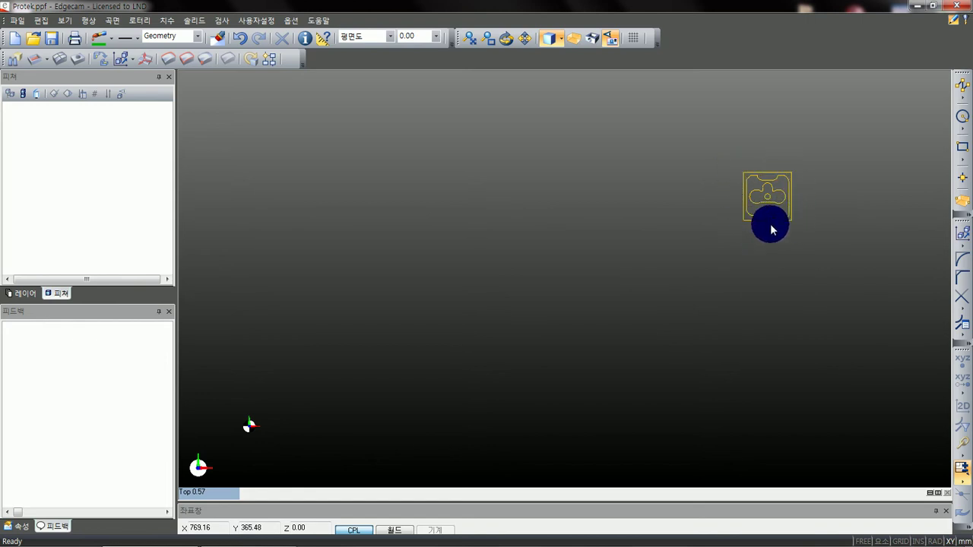
pyautogui.scroll(8, 741, 225)
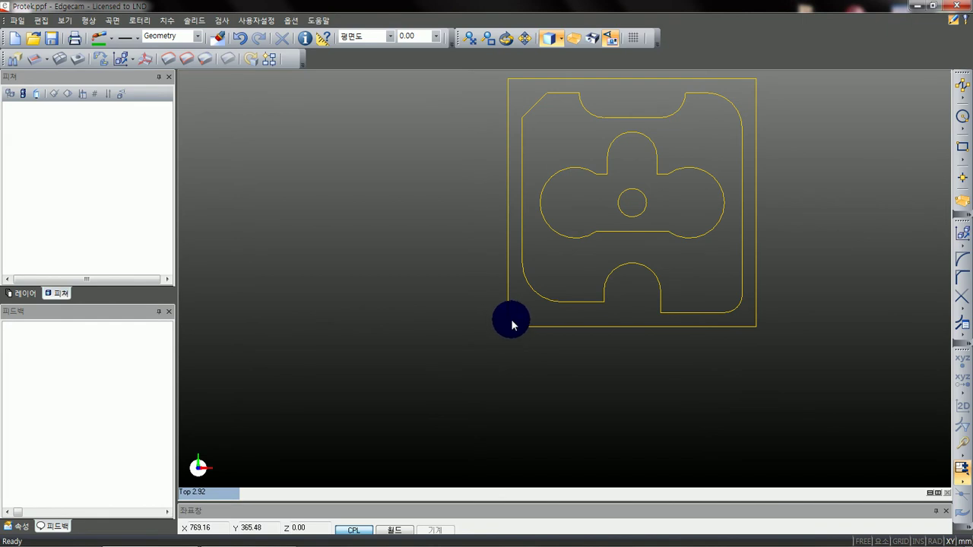
pyautogui.scroll(-10, 554, 317)
pyautogui.moveTo(492, 317)
pyautogui.mouseDown(button='middle')
pyautogui.moveTo(578, 254)
pyautogui.moveTo(613, 284)
pyautogui.mouseUp(button='middle')
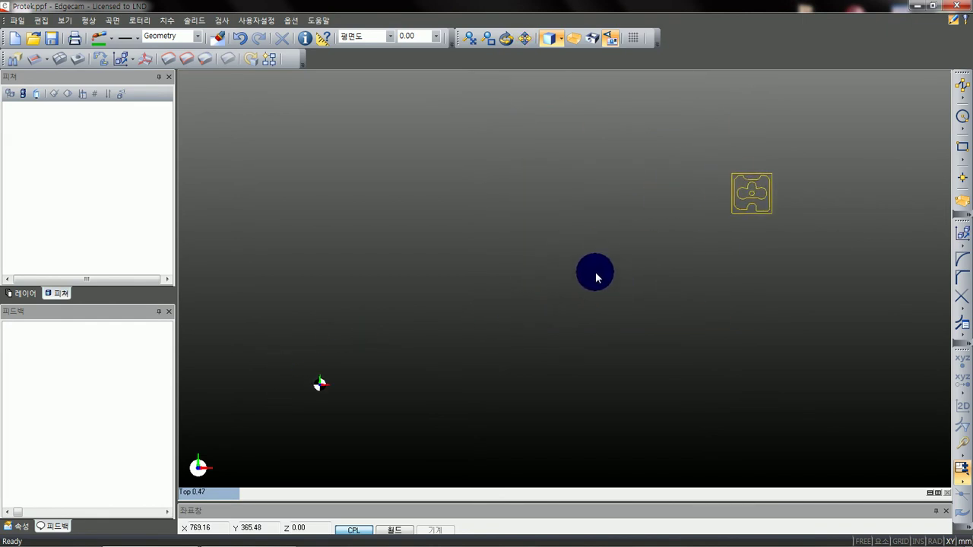
# - Start a dynamic transform without copying and select all of the plan geometry to be moved
pyautogui.click(961, 234)
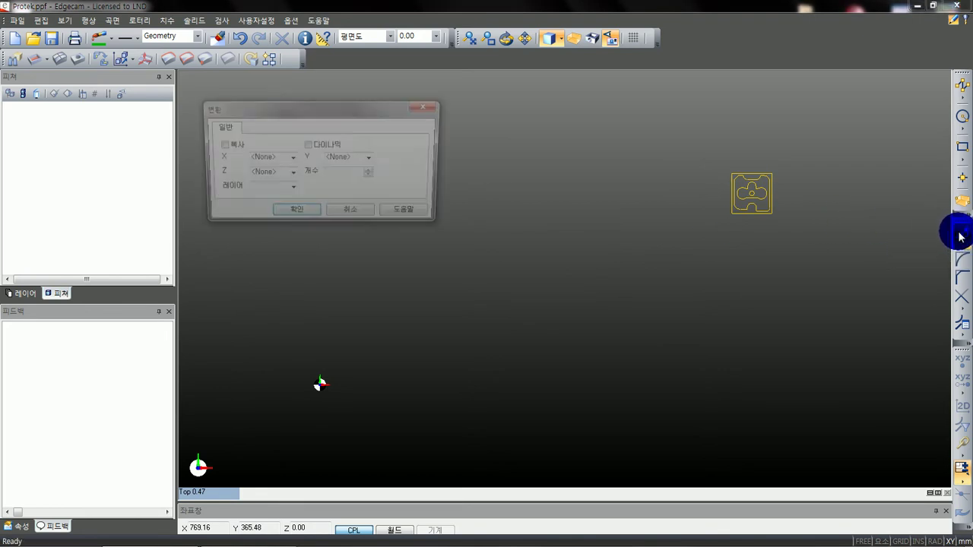
pyautogui.moveTo(328, 110); pyautogui.dragTo(458, 102)
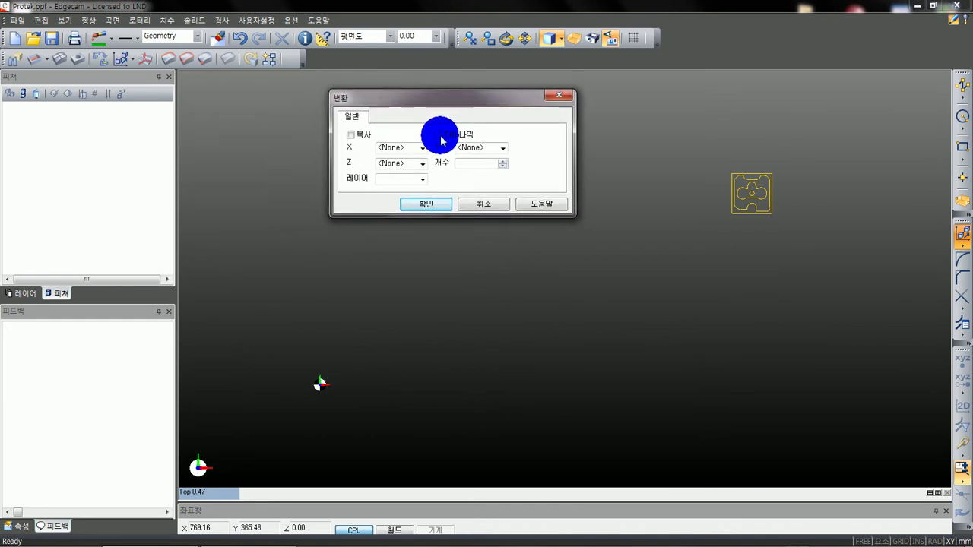
pyautogui.click(445, 137)
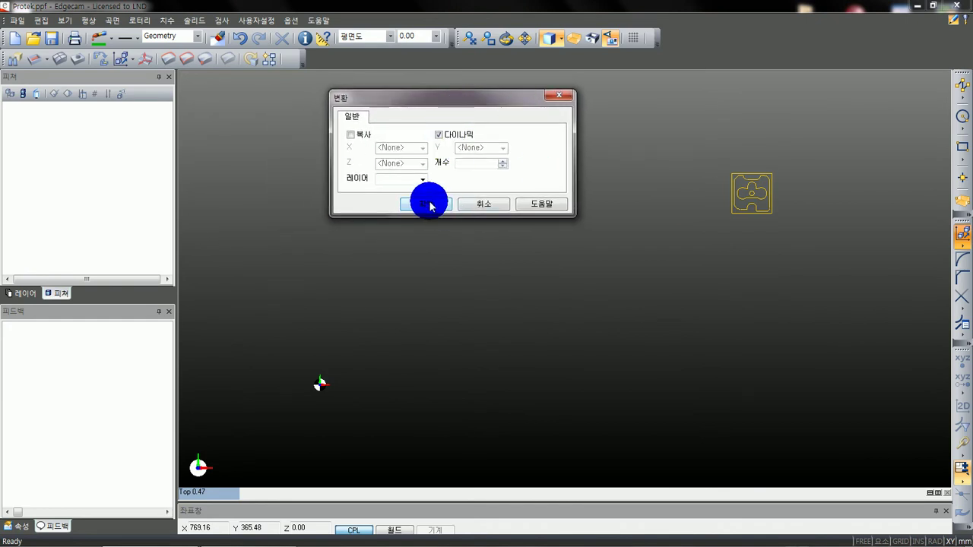
pyautogui.click(427, 203)
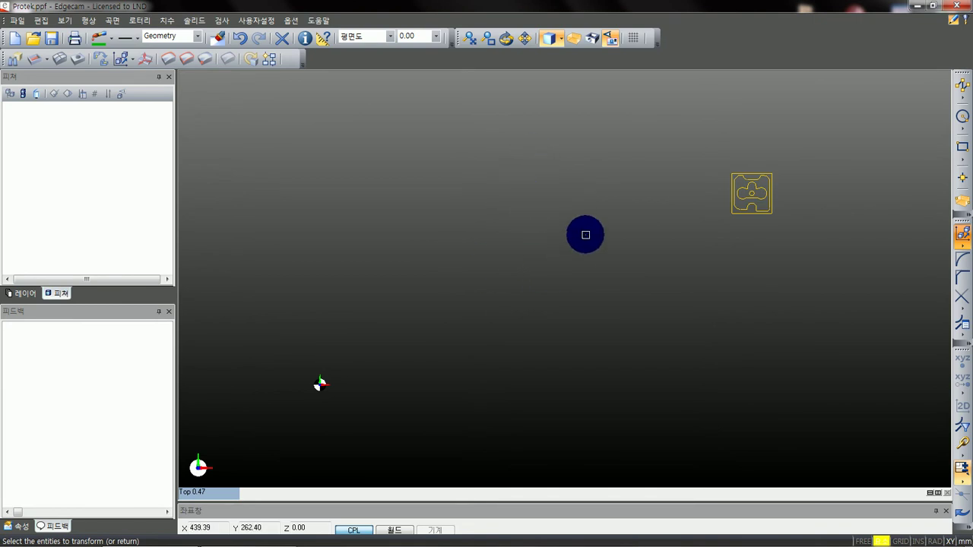
pyautogui.moveTo(811, 241); pyautogui.dragTo(684, 150)
pyautogui.moveTo(831, 263); pyautogui.dragTo(692, 162)
pyautogui.moveTo(809, 245); pyautogui.dragTo(670, 138)
pyautogui.moveTo(833, 281); pyautogui.dragTo(623, 114)
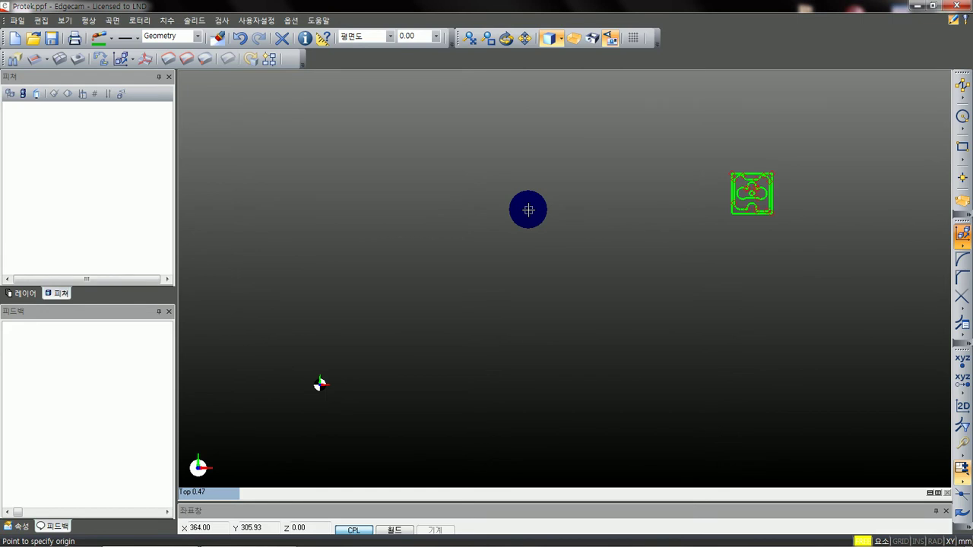
# - Set the lower-left corner end-point of the outer square as the base point of the transform
pyautogui.moveTo(749, 199); pyautogui.dragTo(586, 265, button='middle')
pyautogui.scroll(5, 592, 266)
pyautogui.moveTo(664, 208); pyautogui.dragTo(569, 275, button='middle')
pyautogui.scroll(2, 570, 275)
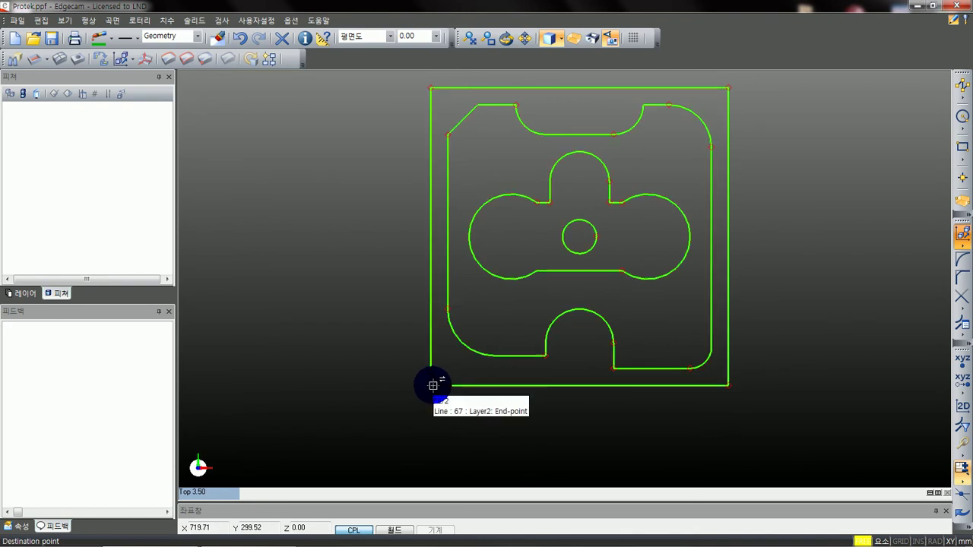
pyautogui.click(430, 385)
pyautogui.scroll(-5, 539, 271)
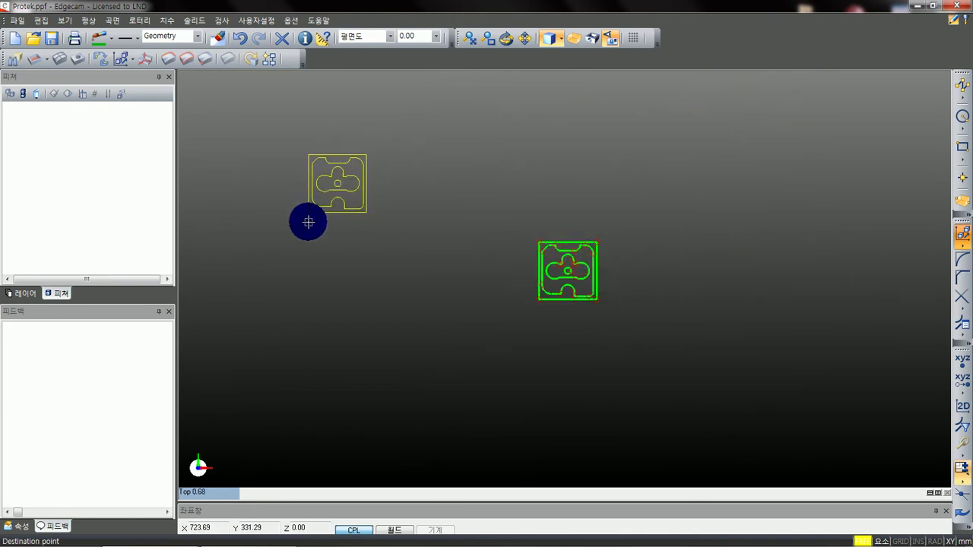
pyautogui.scroll(1, 565, 340)
pyautogui.moveTo(433, 359); pyautogui.dragTo(622, 284, button='middle')
pyautogui.scroll(-2, 559, 337)
pyautogui.moveTo(531, 301); pyautogui.dragTo(556, 253, button='middle')
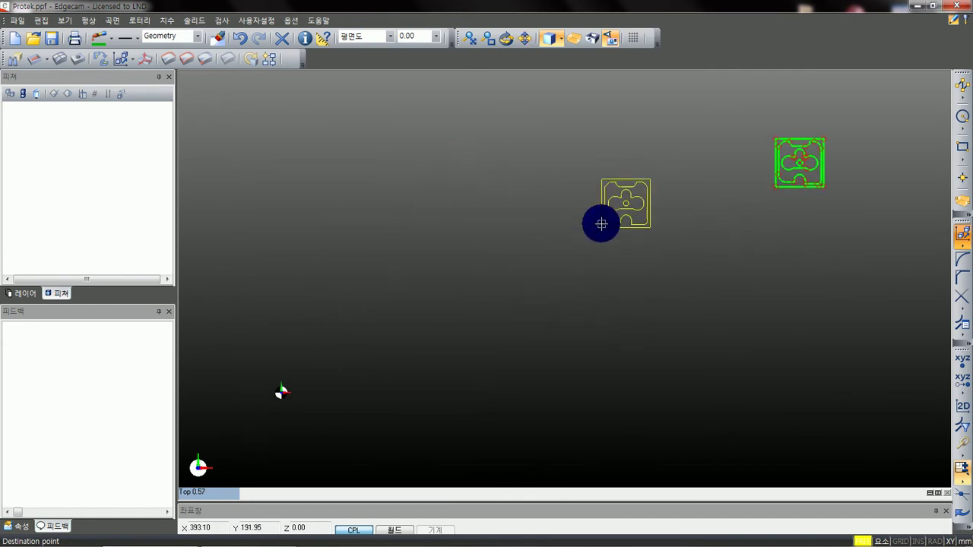
# - Place the selected geometry's base point at the absolute coordinates X0 Y0 Z0
pyautogui.click(962, 359)
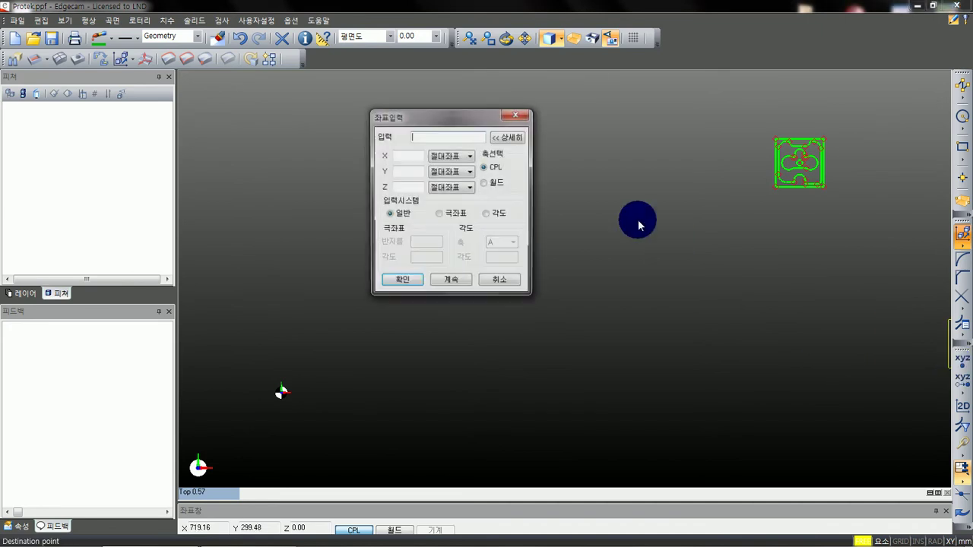
pyautogui.moveTo(418, 114); pyautogui.dragTo(419, 144)
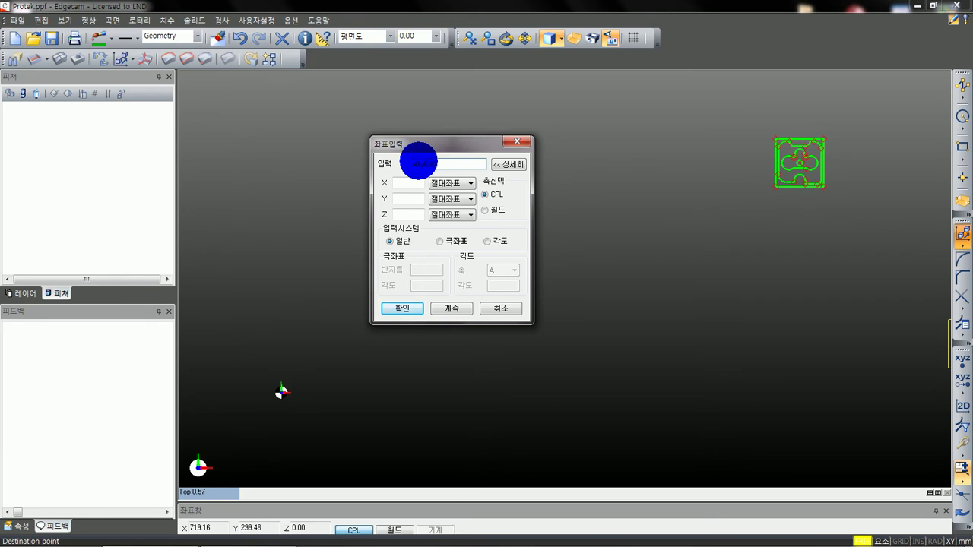
pyautogui.click(408, 198)
pyautogui.write('0')
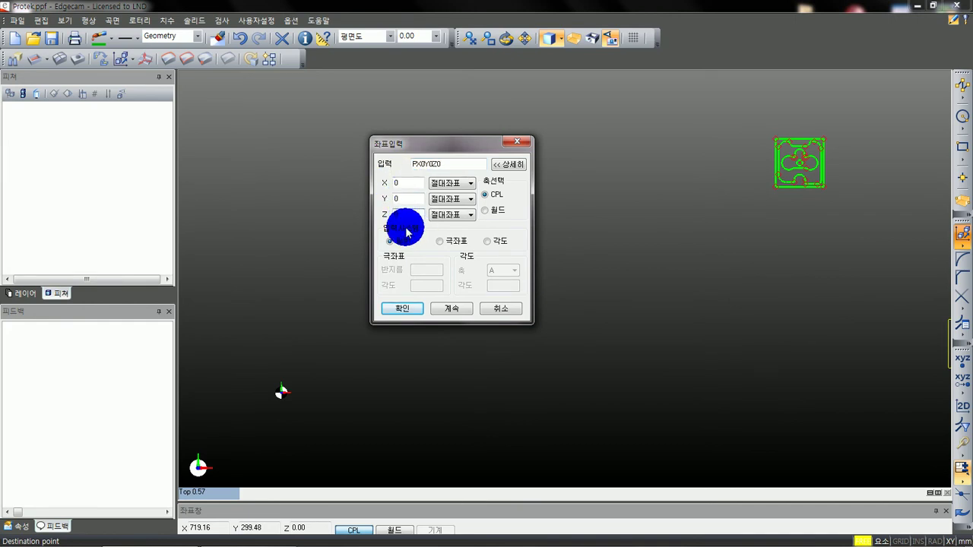
pyautogui.click(394, 312)
pyautogui.moveTo(314, 369); pyautogui.dragTo(576, 282, button='middle')
pyautogui.scroll(5, 585, 245)
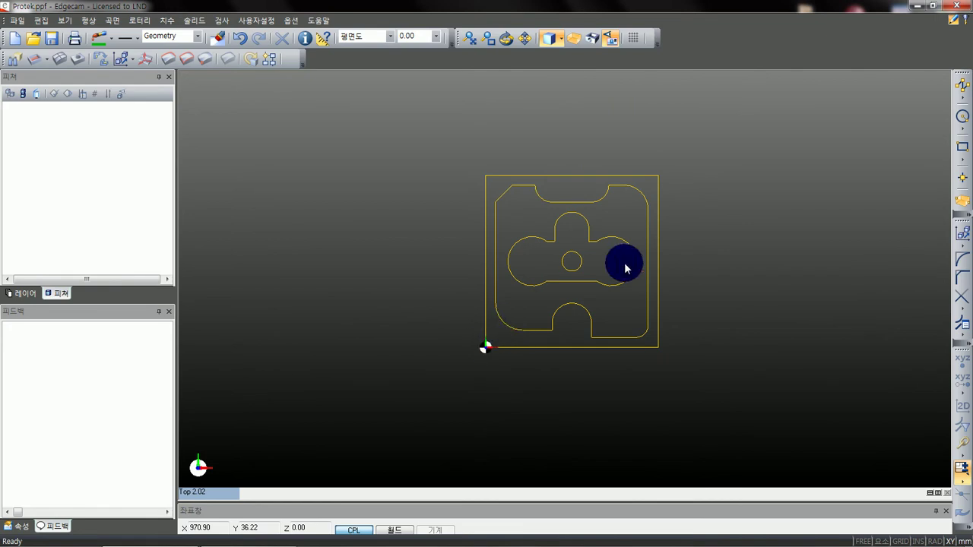
pyautogui.scroll(-1, 648, 256)
pyautogui.scroll(2, 648, 256)
pyautogui.moveTo(611, 263); pyautogui.dragTo(573, 254, button='middle')
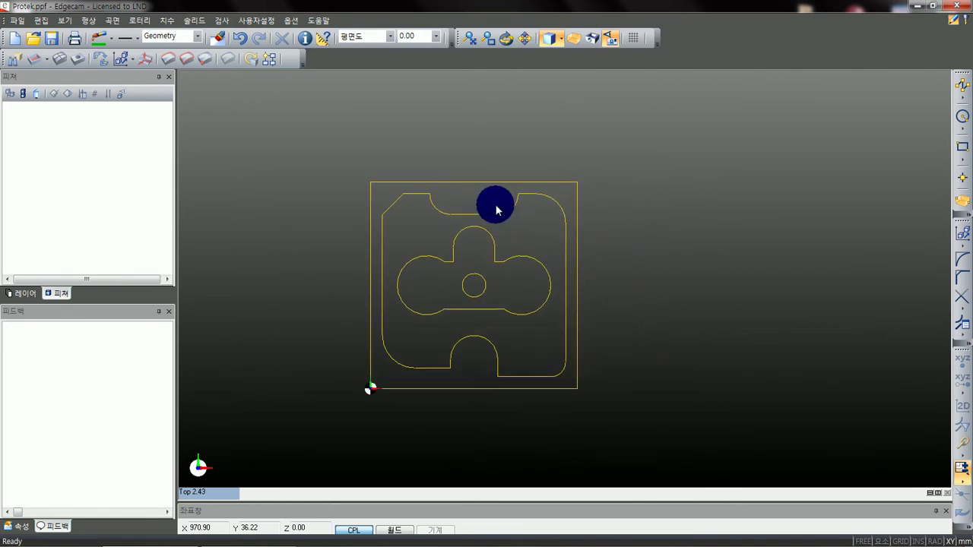
# - Undo the last move of the plan geometry and bring both the geometry and the origin into view
pyautogui.click(236, 37)
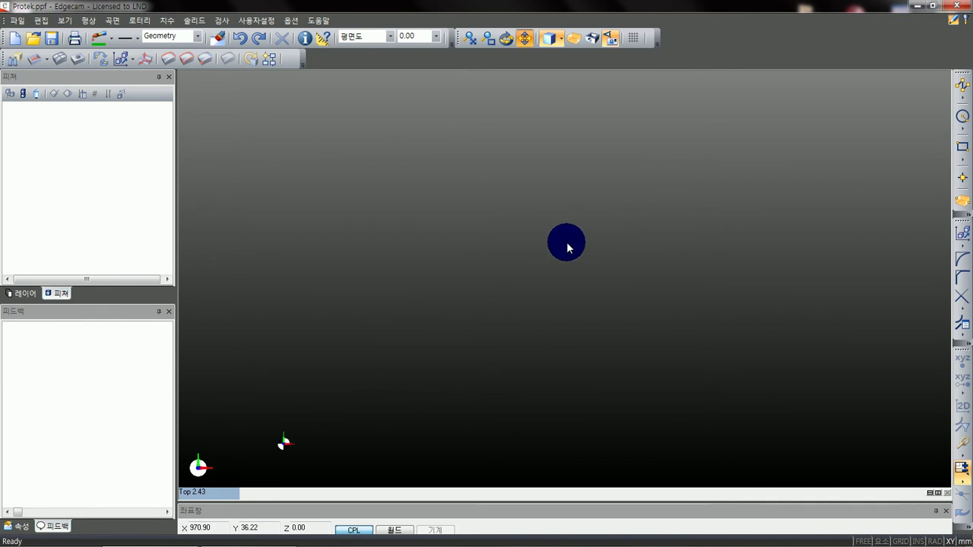
pyautogui.moveTo(621, 241); pyautogui.dragTo(525, 240, button='middle')
pyautogui.scroll(8, 525, 239)
pyautogui.moveTo(588, 146); pyautogui.dragTo(588, 331, button='middle')
pyautogui.scroll(-4, 527, 251)
pyautogui.moveTo(442, 285); pyautogui.dragTo(621, 262, button='middle')
pyautogui.scroll(1, 550, 240)
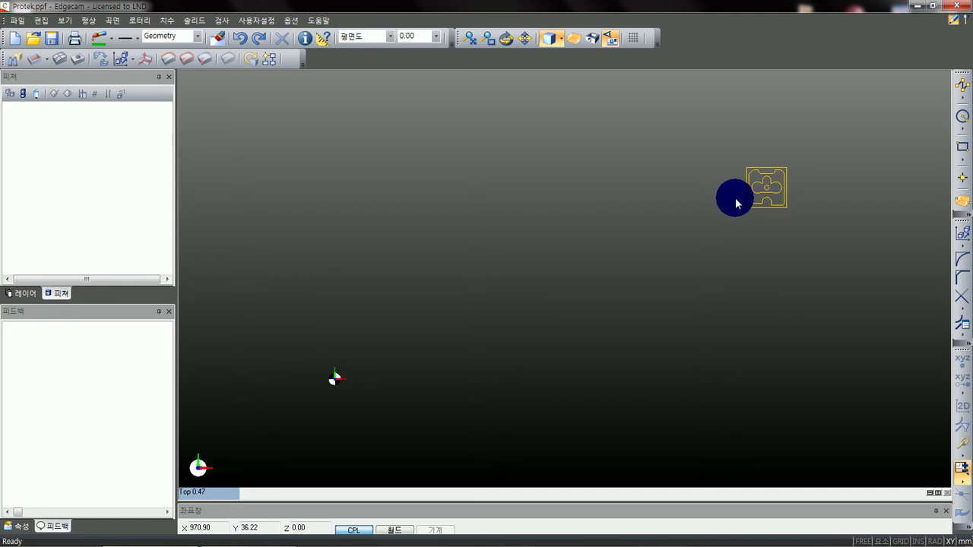
# - Start a new dynamic transform with copying off and confirm the whole plan view as its selection
pyautogui.click(963, 233)
pyautogui.moveTo(498, 95); pyautogui.dragTo(522, 79)
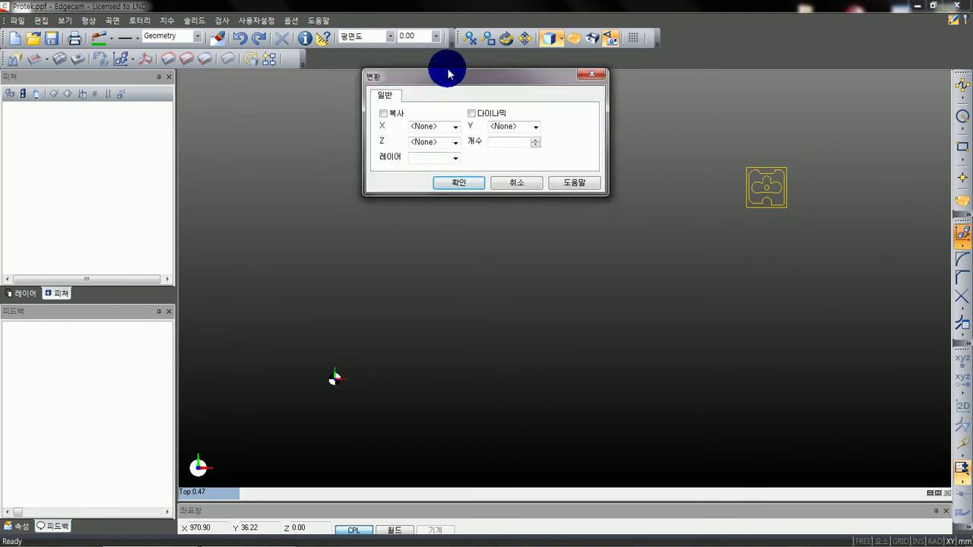
pyautogui.click(471, 114)
pyautogui.click(469, 183)
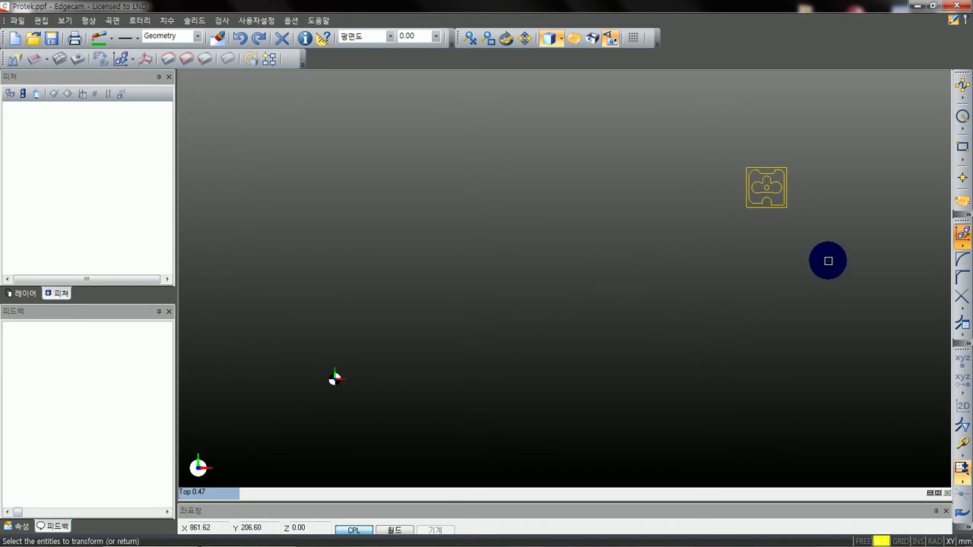
pyautogui.moveTo(853, 266); pyautogui.dragTo(697, 154)
pyautogui.moveTo(834, 250); pyautogui.dragTo(701, 144)
pyautogui.moveTo(840, 234); pyautogui.dragTo(662, 127)
pyautogui.moveTo(864, 250); pyautogui.dragTo(645, 117)
pyautogui.press('Return')
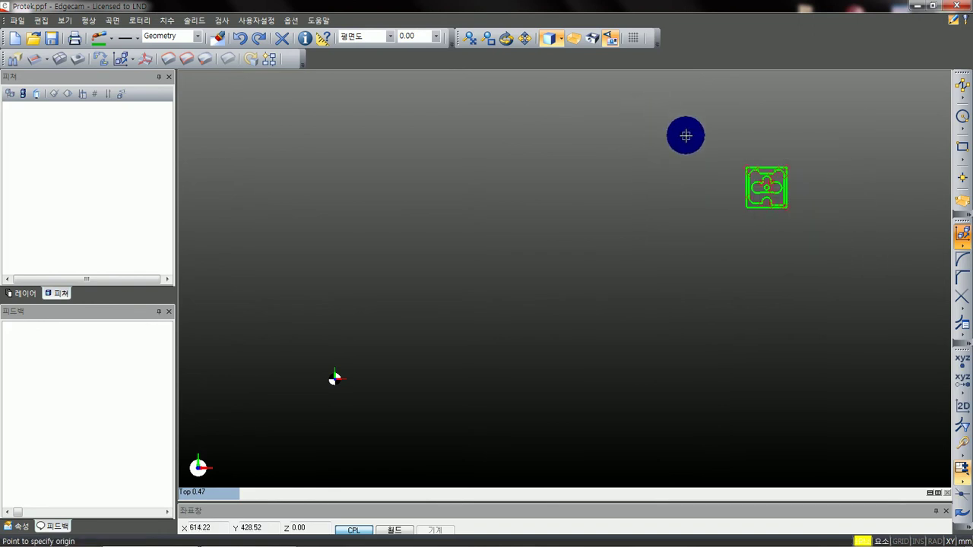
# - Move the selected plan view from the outer square's lower-left corner to the absolute coordinates X0 Y0 Z0
pyautogui.scroll(2, 825, 229)
pyautogui.moveTo(866, 193); pyautogui.dragTo(886, 155, button='middle')
pyautogui.scroll(-1, 862, 173)
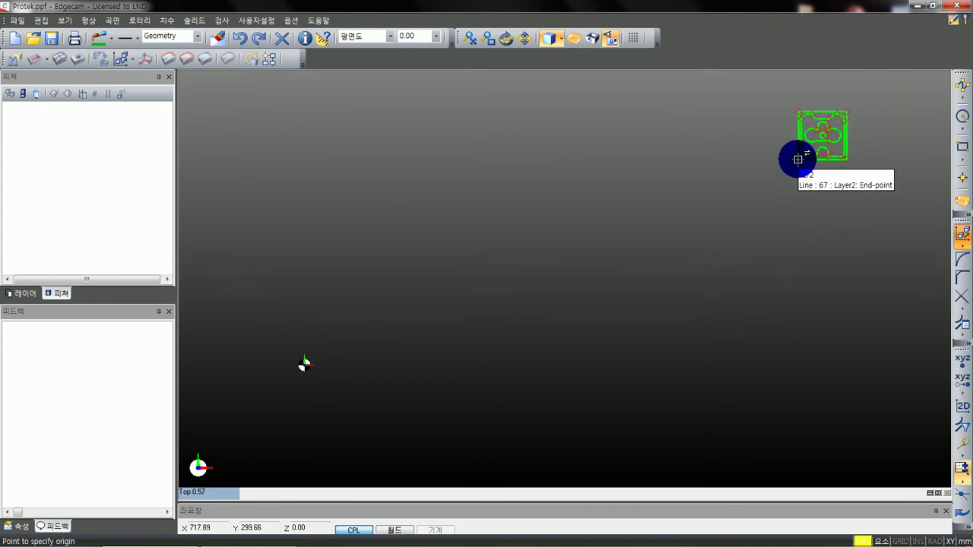
pyautogui.click(797, 159)
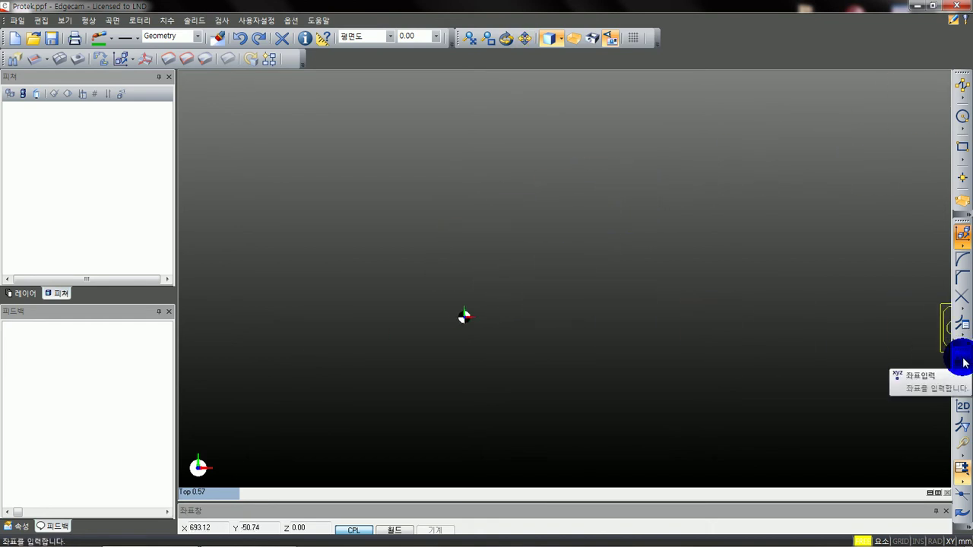
pyautogui.click(963, 364)
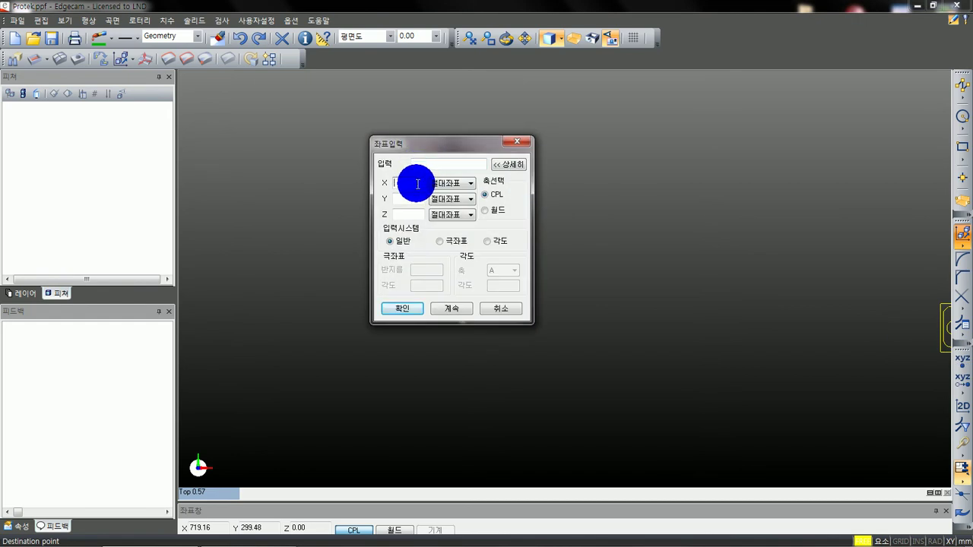
pyautogui.write('0')
pyautogui.click(405, 214)
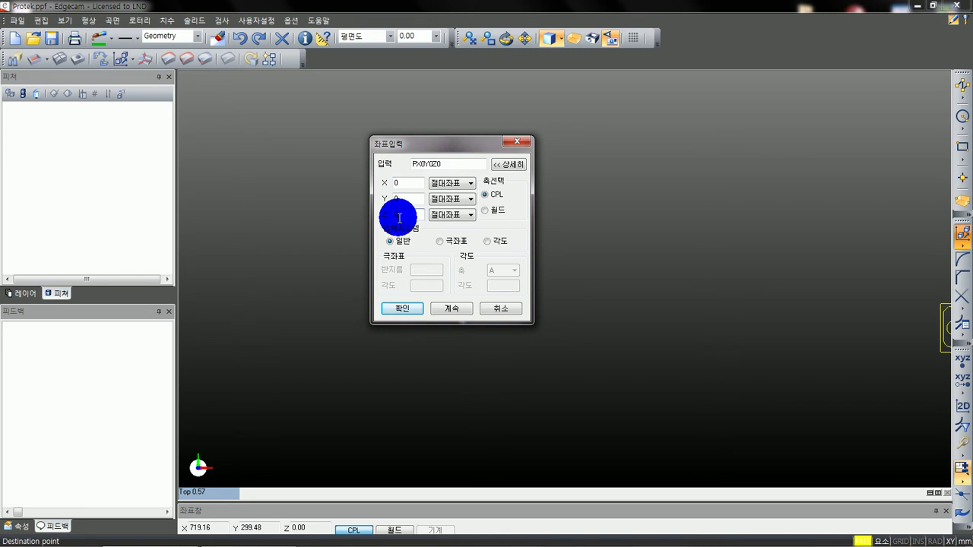
pyautogui.click(402, 201)
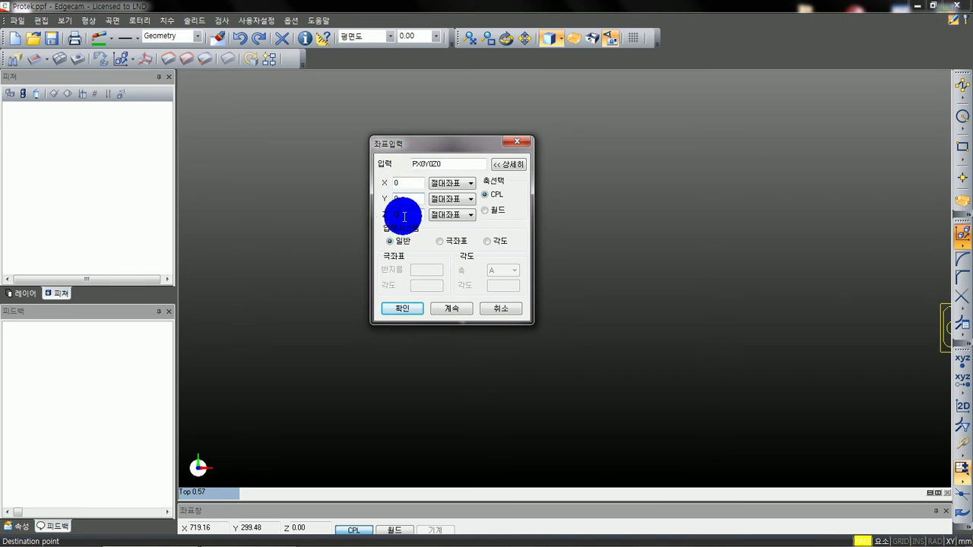
pyautogui.click(403, 309)
pyautogui.scroll(5, 608, 265)
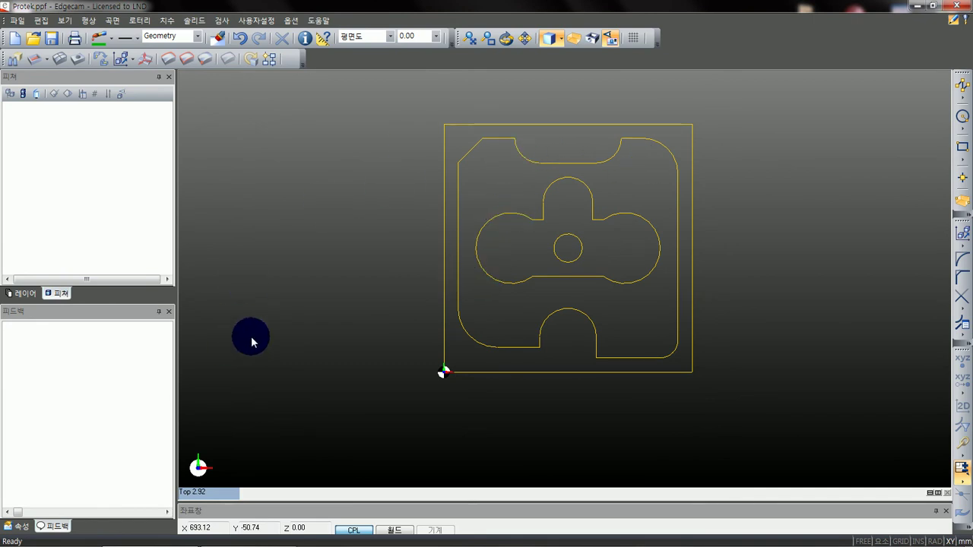
# - Show the plan geometry in the isometric view, fit it to the window and tilt it slightly
pyautogui.click(222, 499)
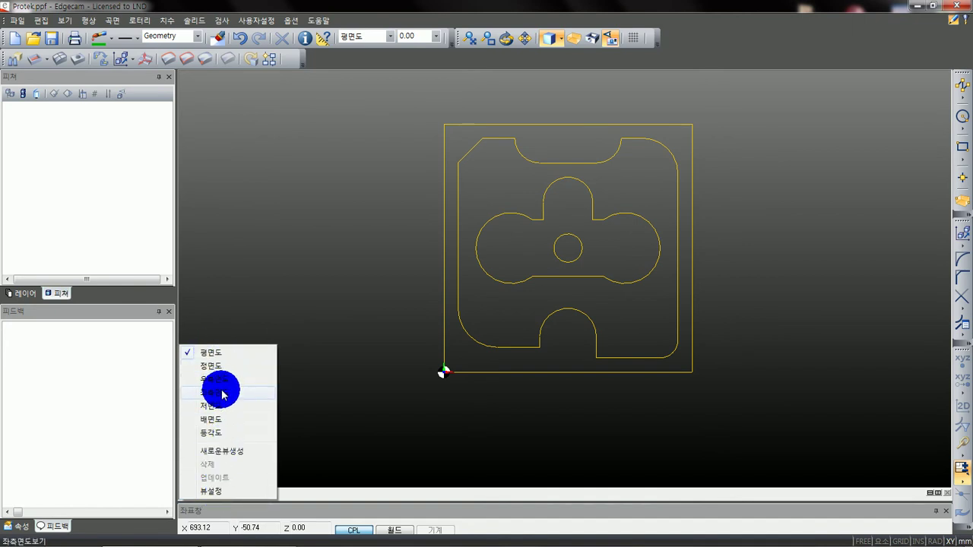
pyautogui.click(219, 434)
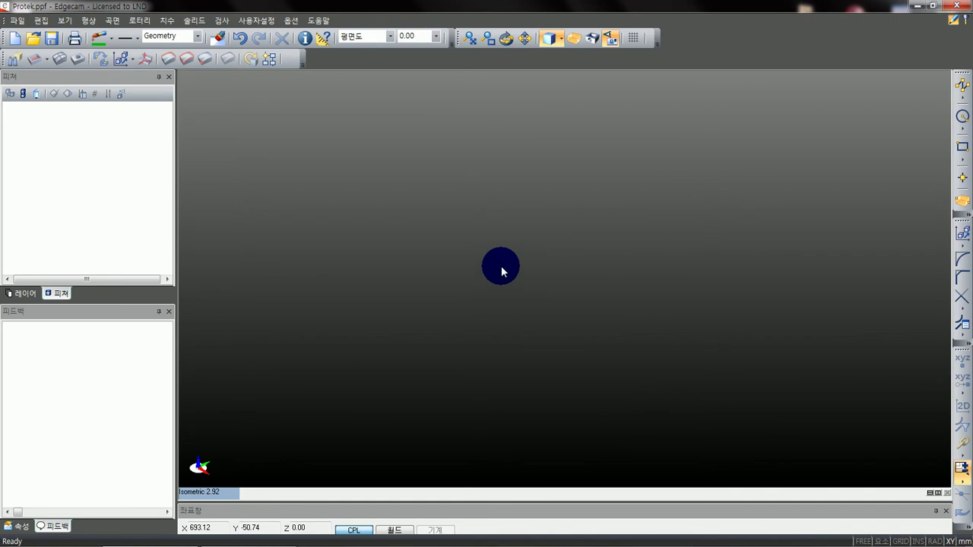
pyautogui.click(471, 44)
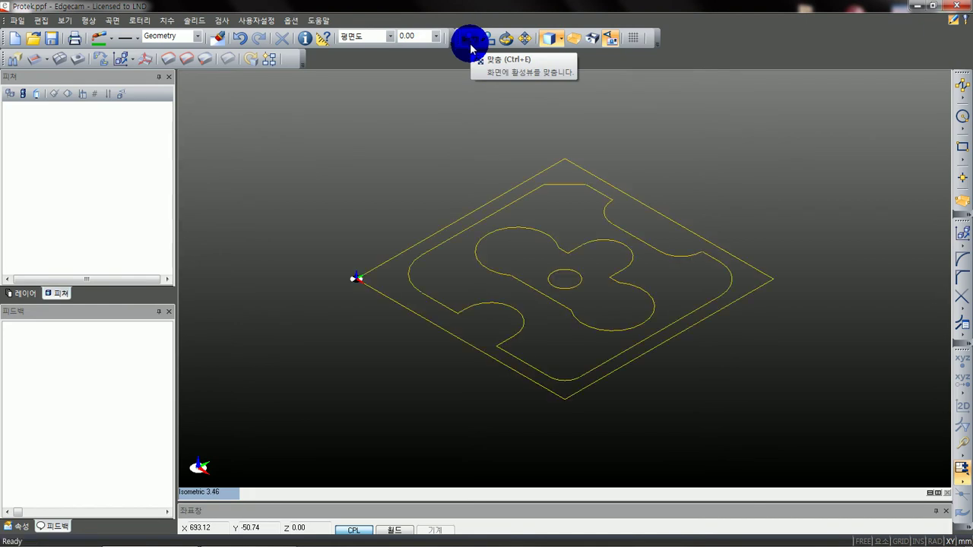
pyautogui.moveTo(613, 269); pyautogui.dragTo(563, 266, button='middle')
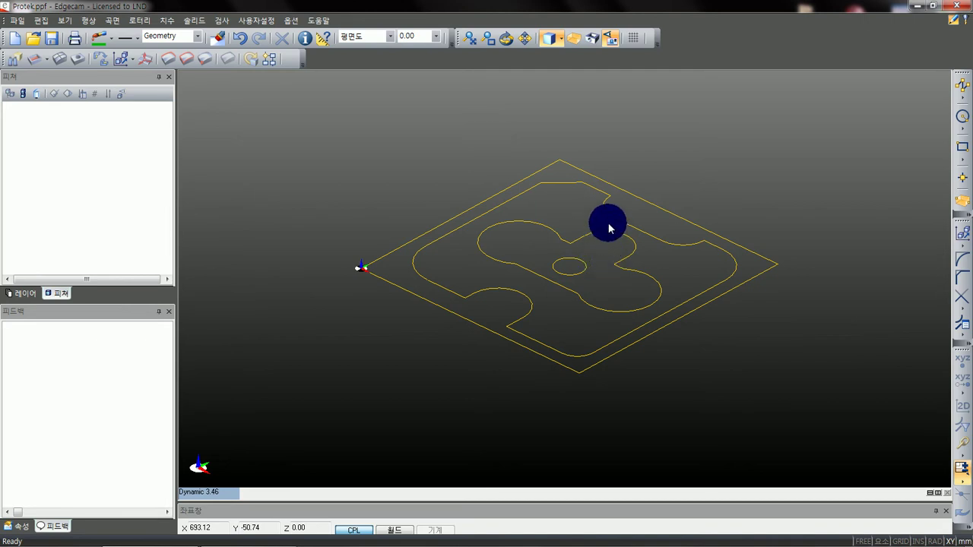
# - Open the stock settings, enable automatic stock and choose the box shape
pyautogui.click(961, 204)
pyautogui.moveTo(493, 76); pyautogui.dragTo(257, 76)
pyautogui.click(142, 110)
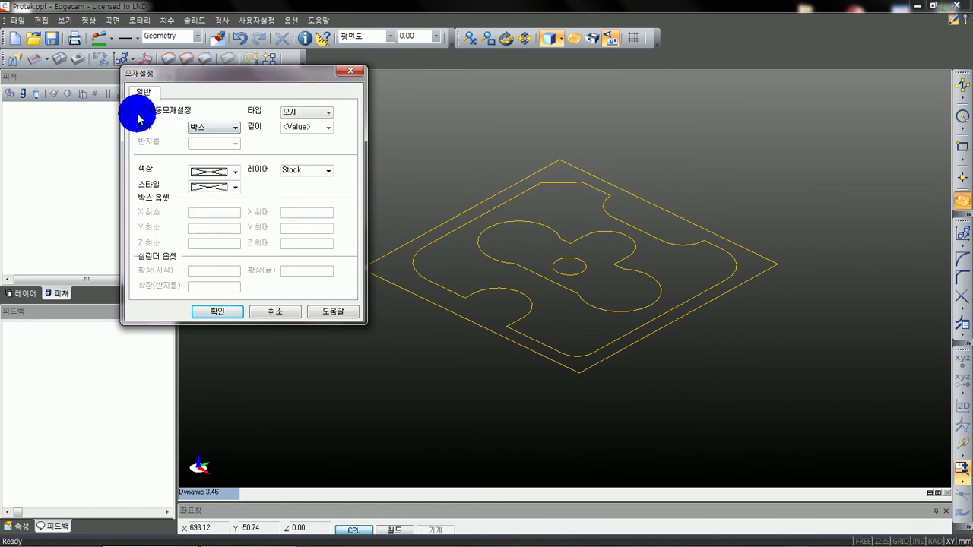
pyautogui.click(143, 111)
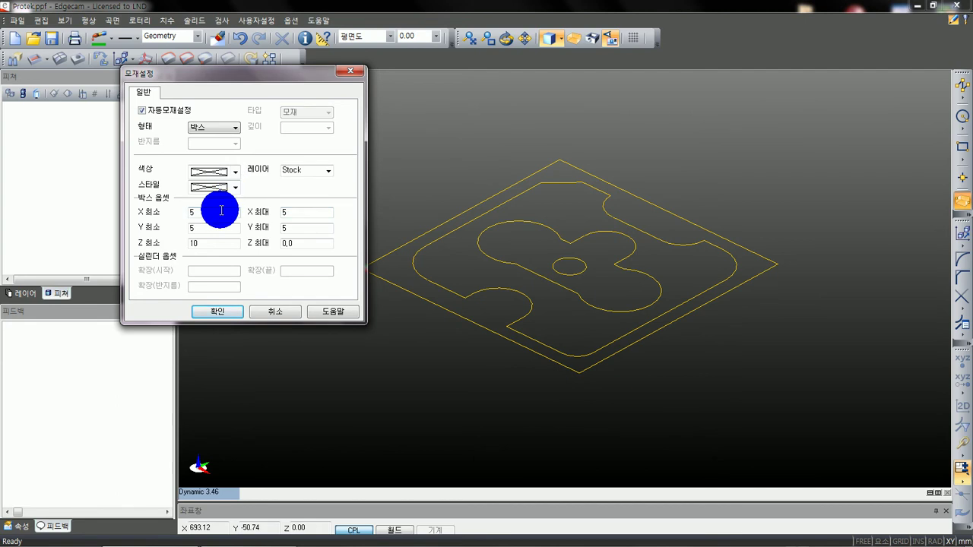
pyautogui.click(215, 128)
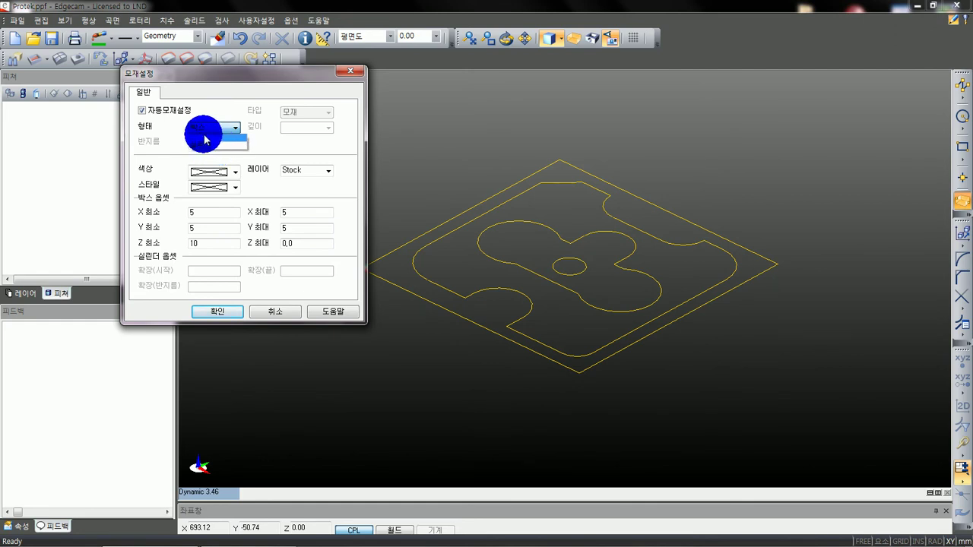
pyautogui.click(205, 139)
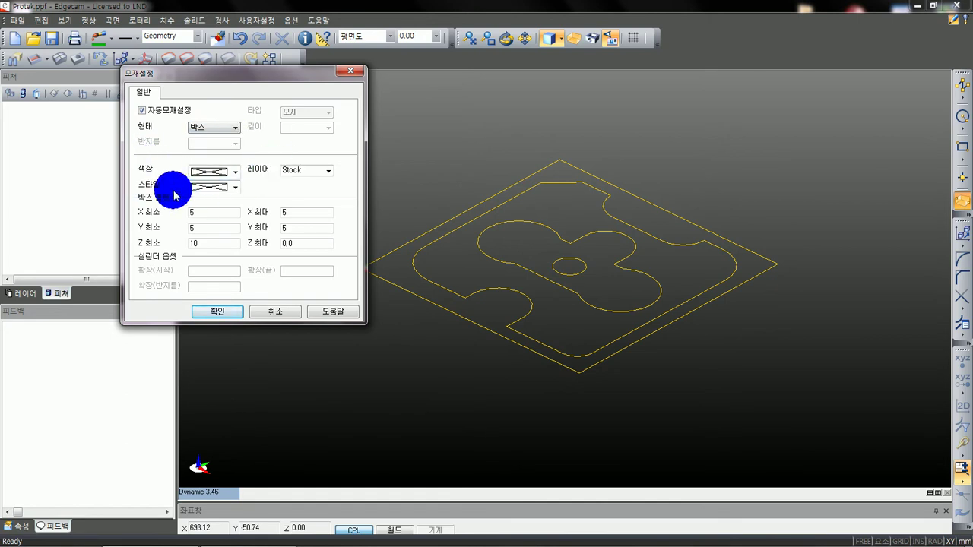
# - Set the stock box's X minimum, X maximum, Y minimum and Y maximum offsets all to 0
pyautogui.doubleClick(206, 217)
pyautogui.write('0')
pyautogui.doubleClick(289, 214)
pyautogui.write('0')
pyautogui.doubleClick(218, 228)
pyautogui.write('0')
pyautogui.doubleClick(287, 228)
pyautogui.write('0')
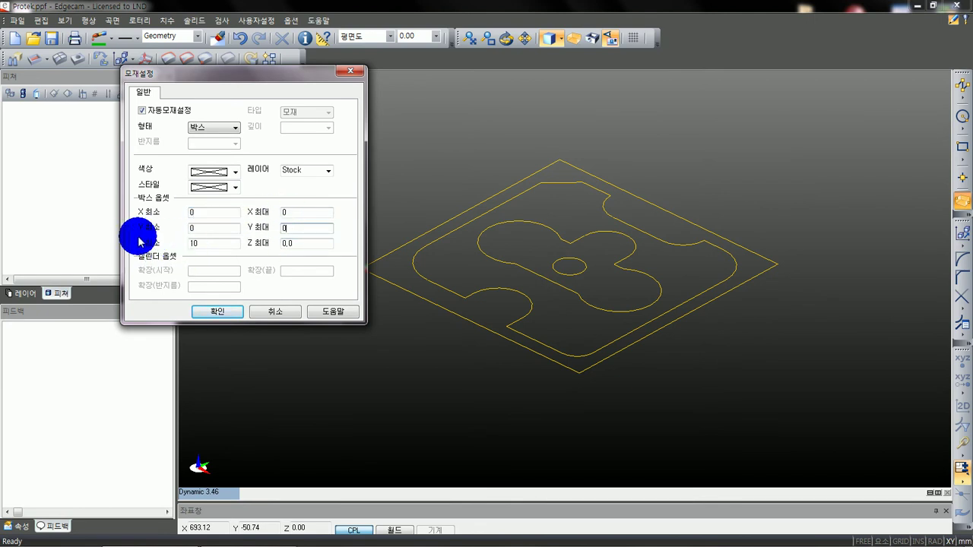
# - Try creating the box stock with a Z minimum offset of -18 and undo it
pyautogui.doubleClick(192, 243)
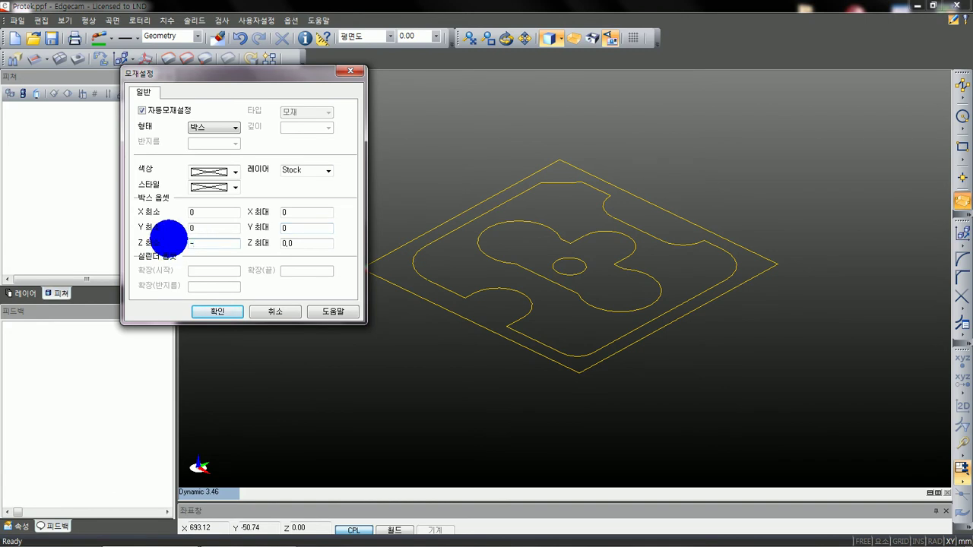
pyautogui.write('-18')
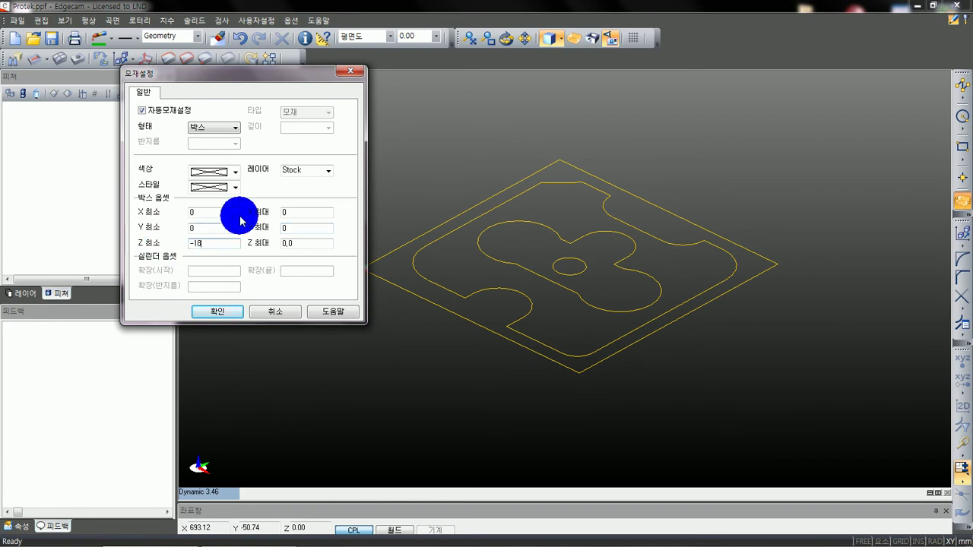
pyautogui.moveTo(244, 76); pyautogui.dragTo(247, 73)
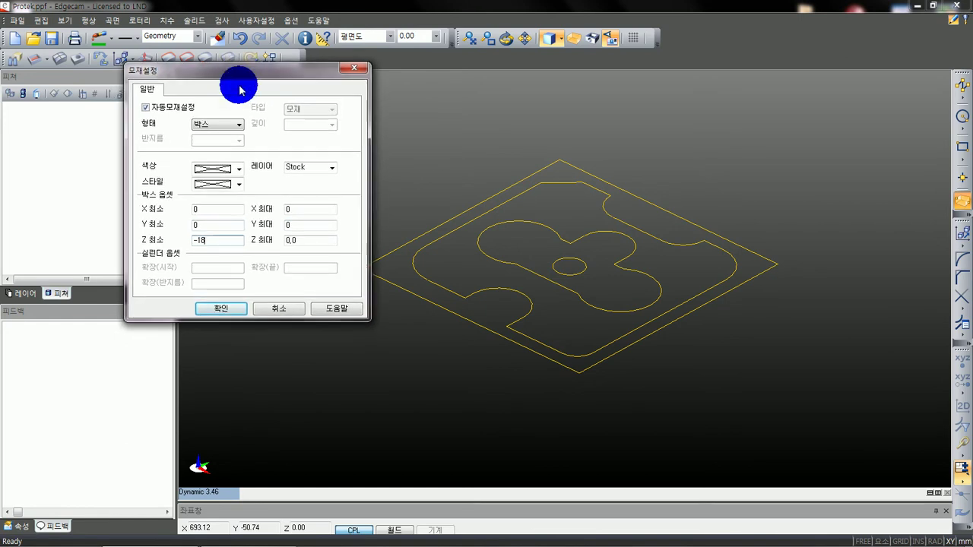
pyautogui.click(235, 310)
pyautogui.moveTo(586, 304); pyautogui.dragTo(569, 282, button='middle')
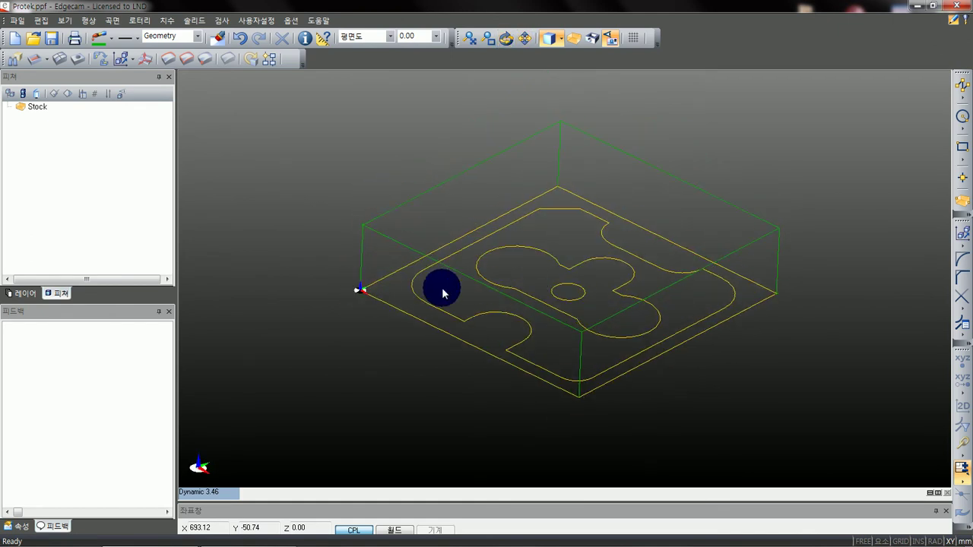
pyautogui.click(238, 38)
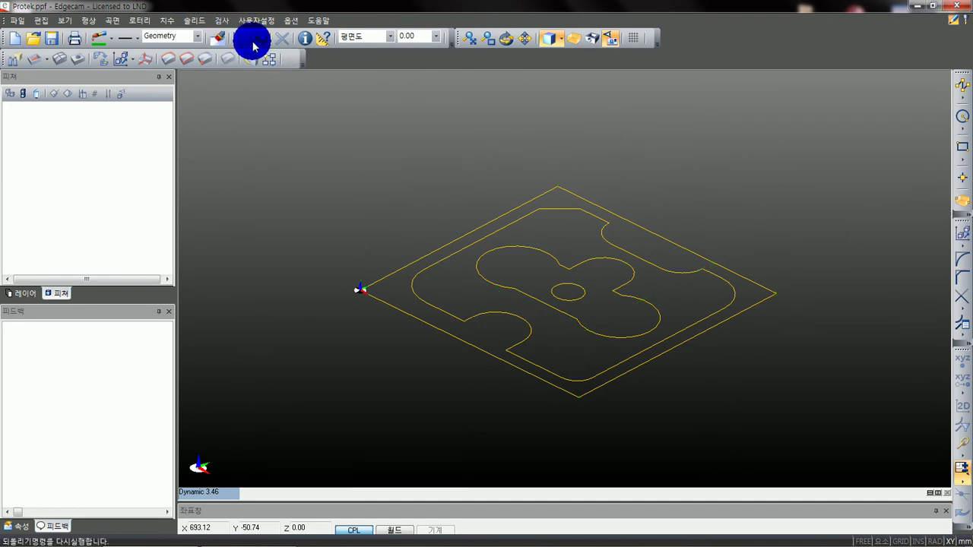
# - Reopen the stock settings, set the Z minimum offset to 18 and create the automatic box stock
pyautogui.click(957, 206)
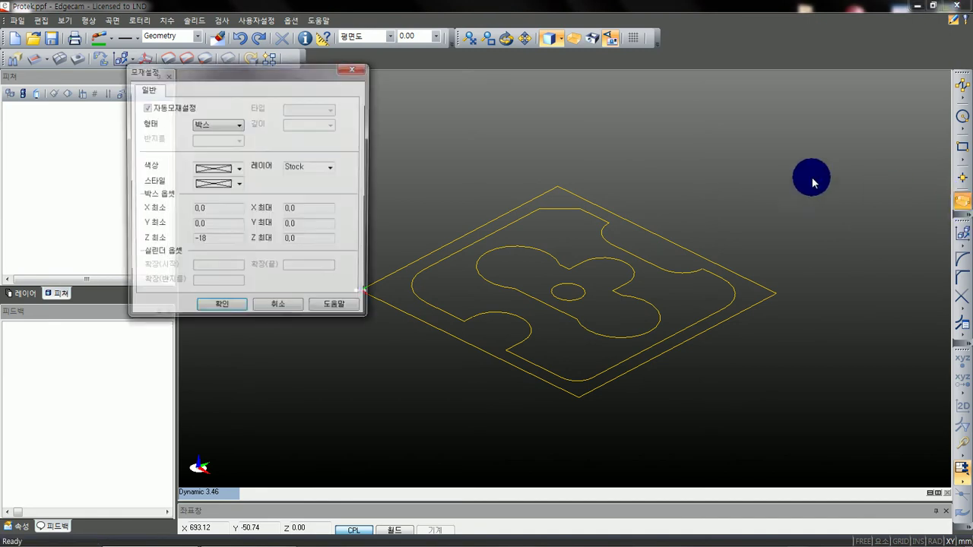
pyautogui.moveTo(243, 93); pyautogui.dragTo(207, 150)
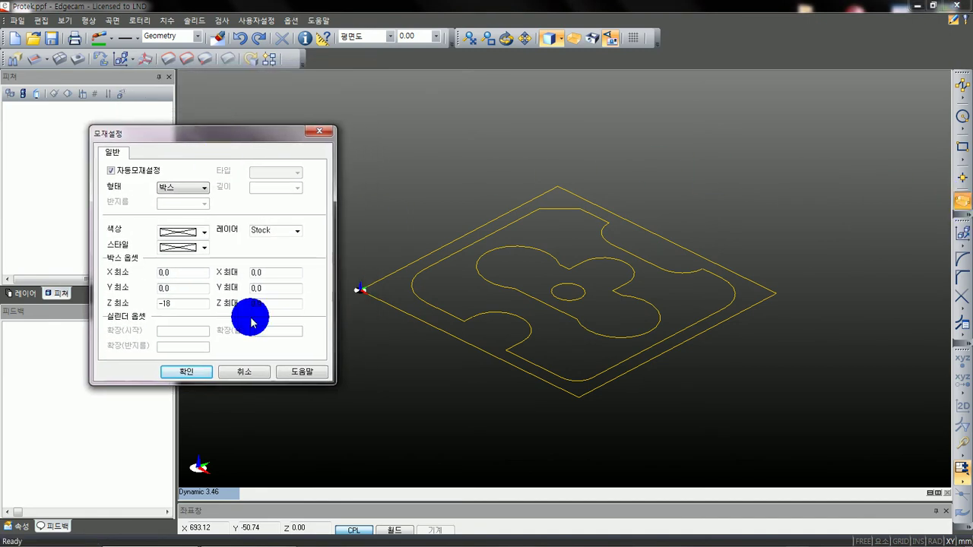
pyautogui.doubleClick(172, 302)
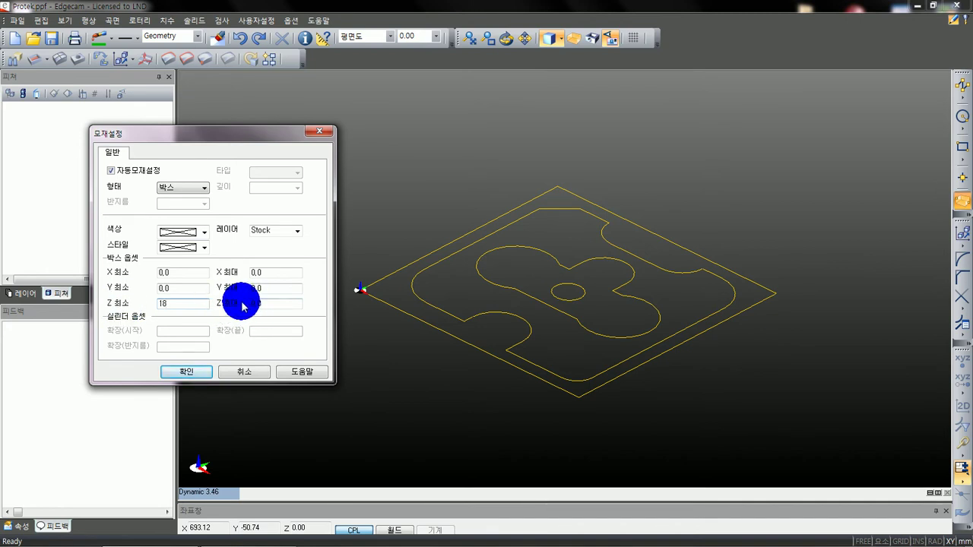
pyautogui.moveTo(184, 304); pyautogui.dragTo(99, 303)
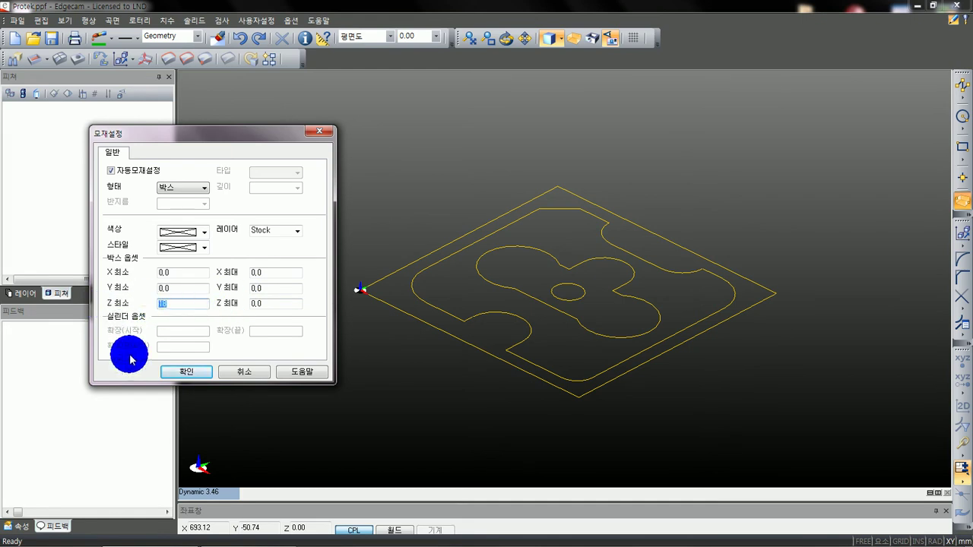
pyautogui.click(190, 372)
pyautogui.moveTo(497, 326); pyautogui.dragTo(537, 245, button='middle')
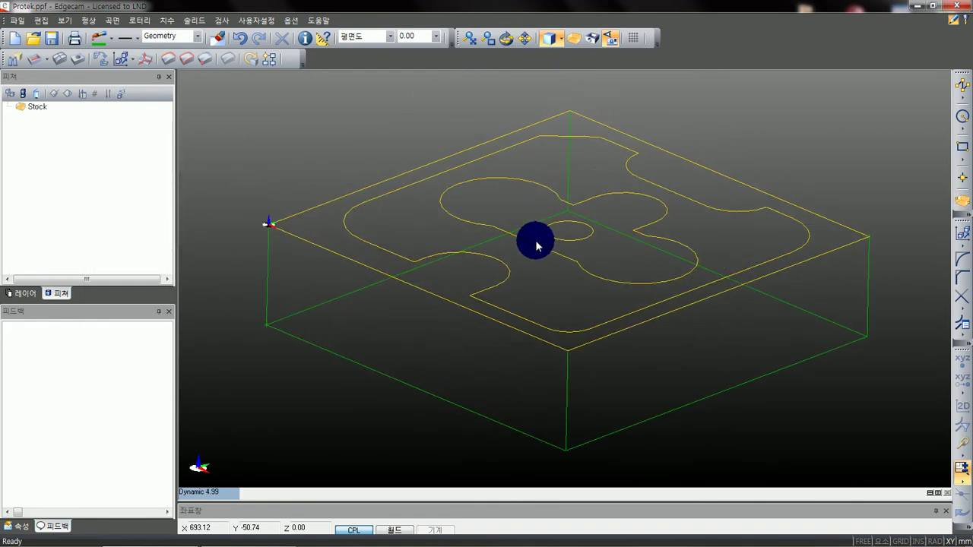
pyautogui.moveTo(518, 289); pyautogui.dragTo(562, 246, button='middle')
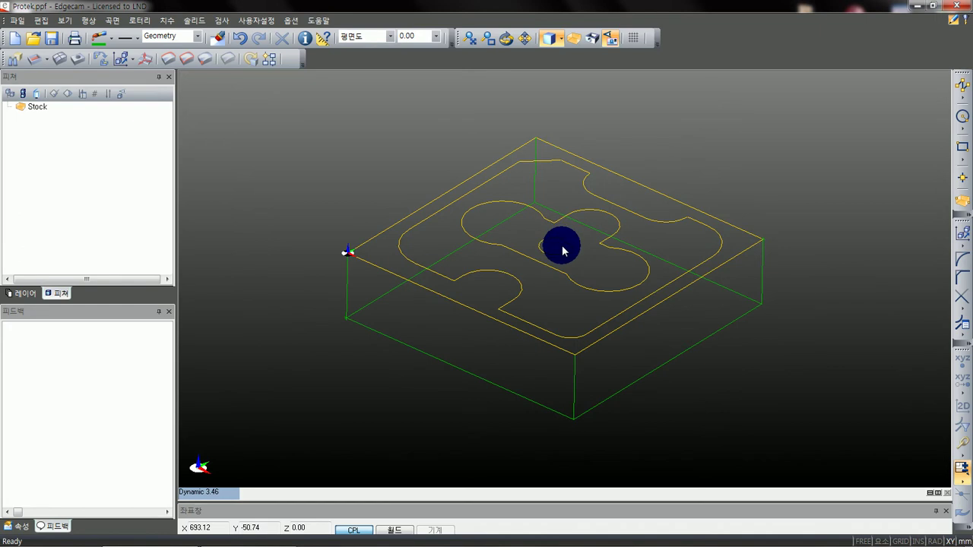
# - Place a point at the centre of the small circle in the middle of the plan geometry
pyautogui.click(964, 179)
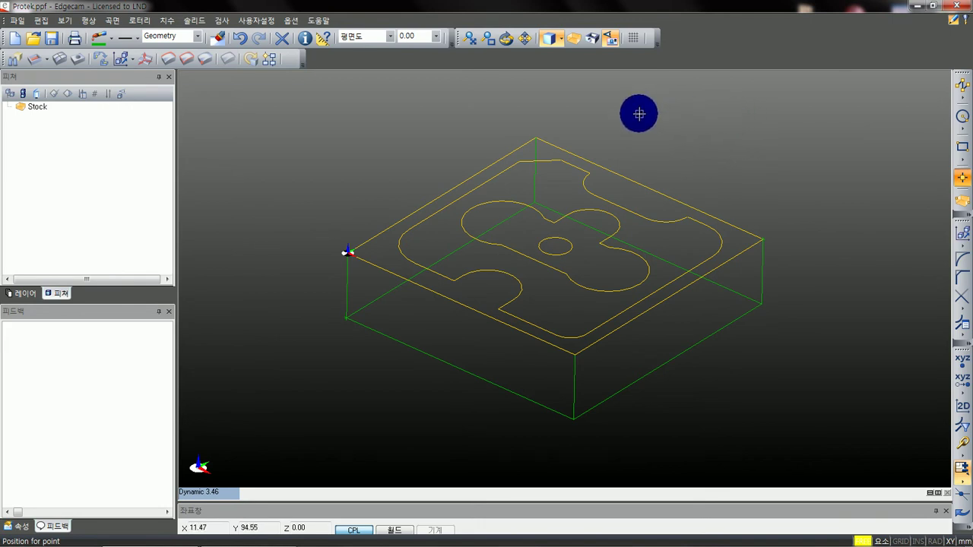
pyautogui.scroll(4, 641, 169)
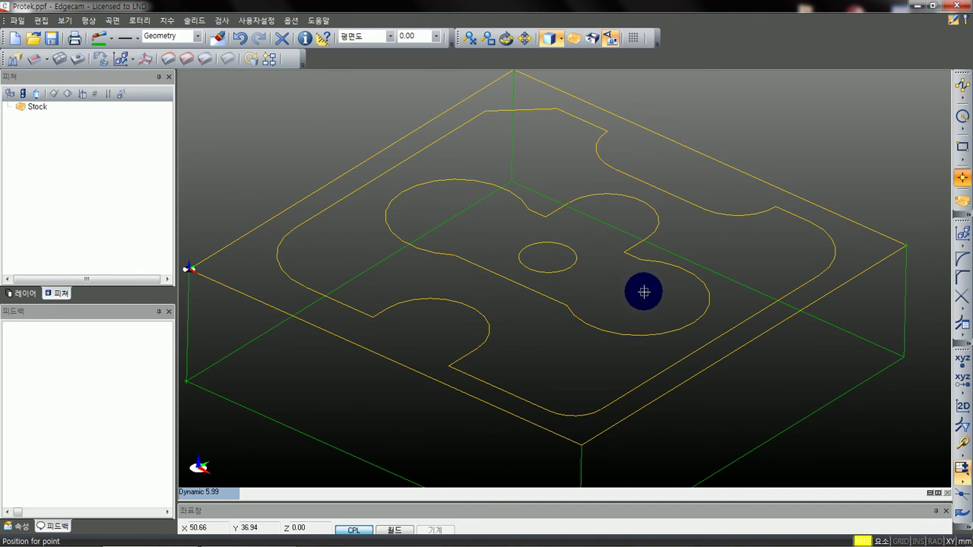
pyautogui.click(548, 258)
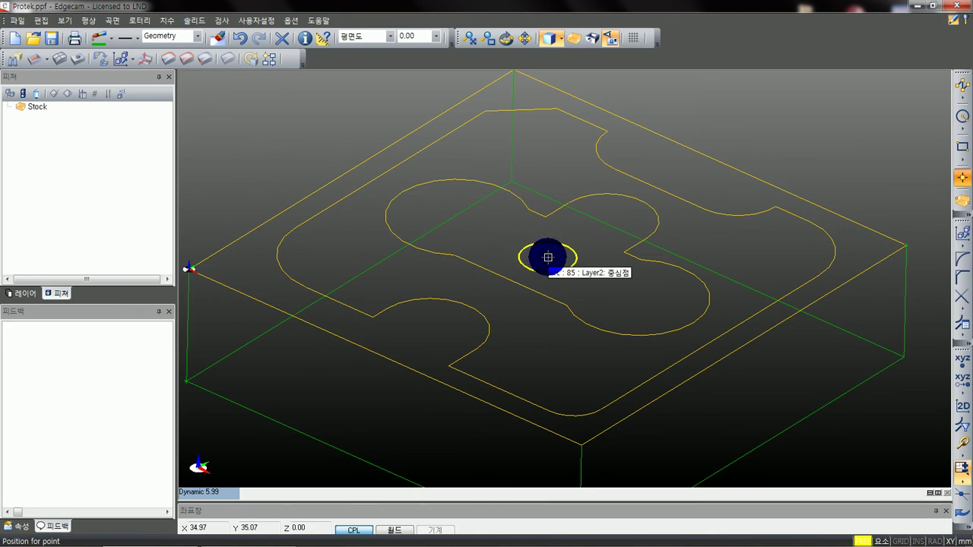
pyautogui.moveTo(590, 250); pyautogui.dragTo(590, 258, button='middle')
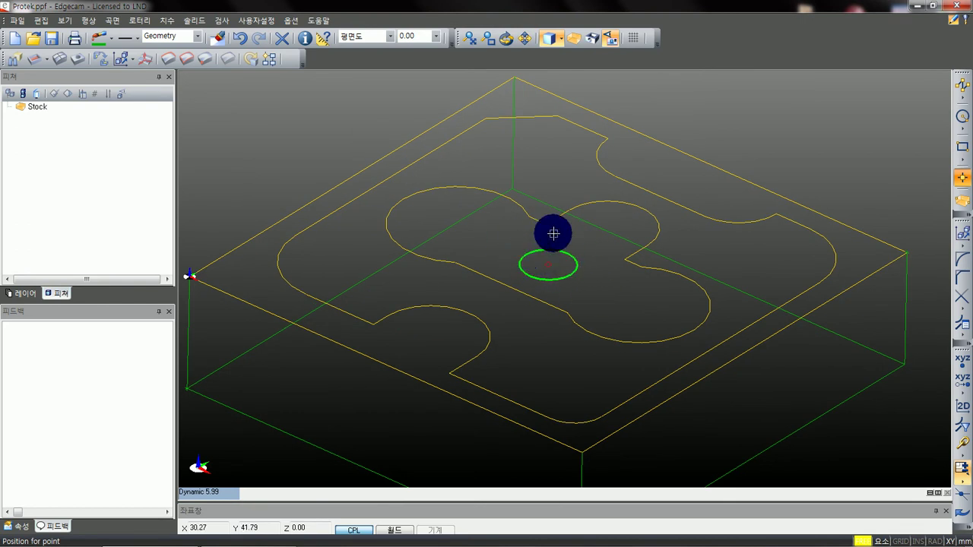
pyautogui.rightClick(553, 233)
# - Examine the point at the small circle's centre and its position relative to the stock box
pyautogui.scroll(-1, 601, 301)
pyautogui.scroll(5, 540, 263)
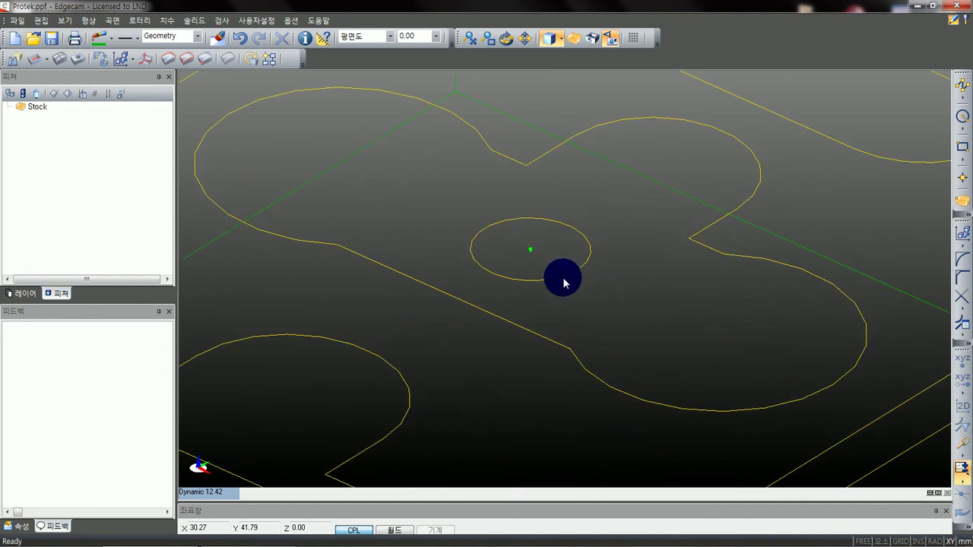
pyautogui.scroll(-5, 541, 264)
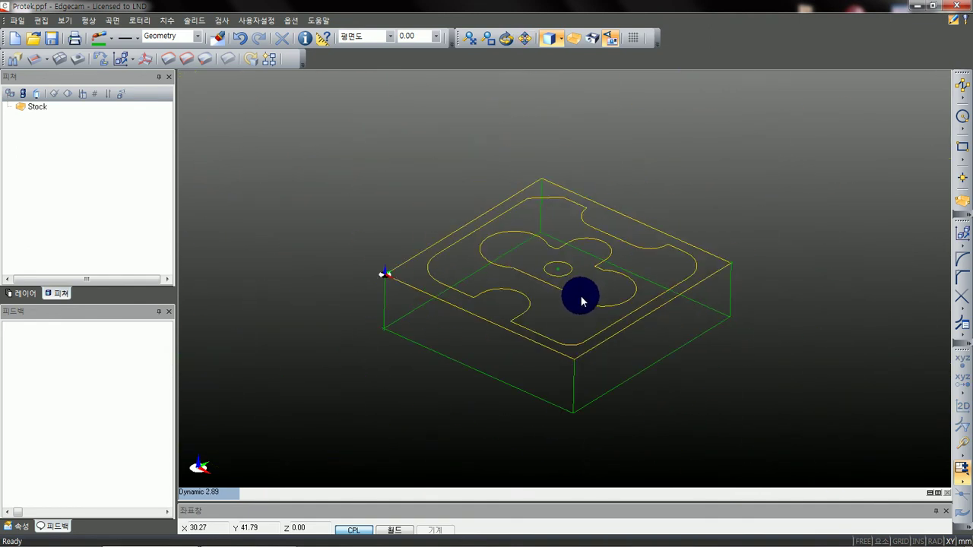
pyautogui.scroll(3, 575, 288)
pyautogui.scroll(-2, 579, 266)
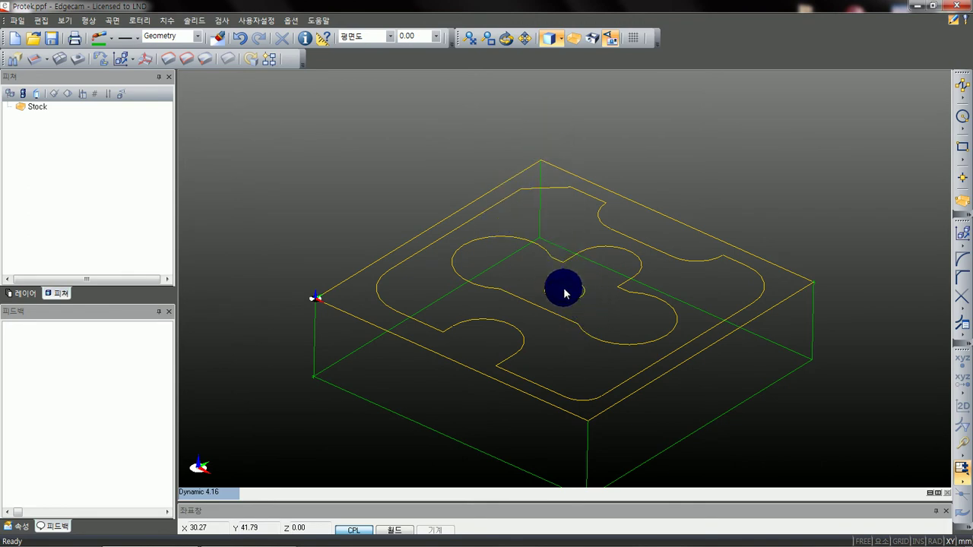
pyautogui.moveTo(572, 282); pyautogui.dragTo(576, 306, button='middle')
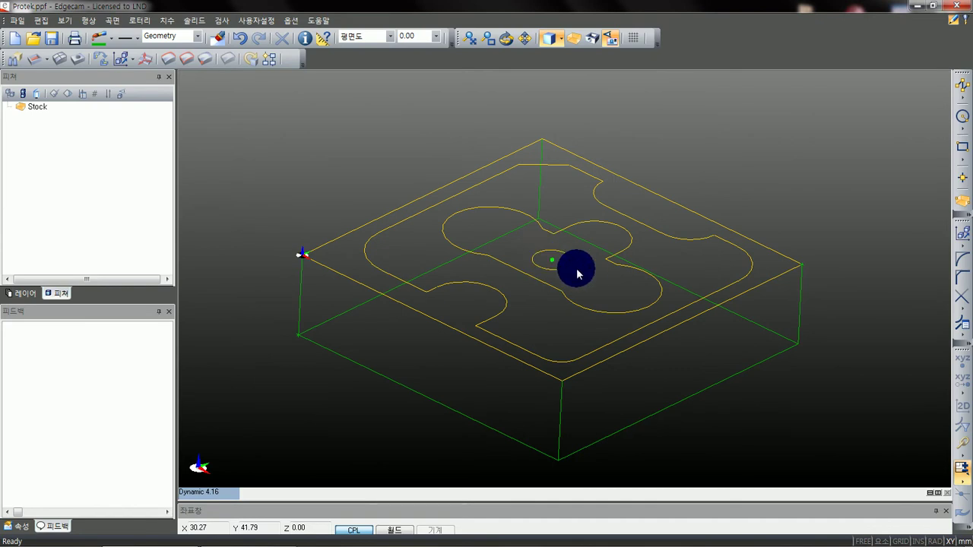
pyautogui.moveTo(571, 304); pyautogui.dragTo(558, 287, button='middle')
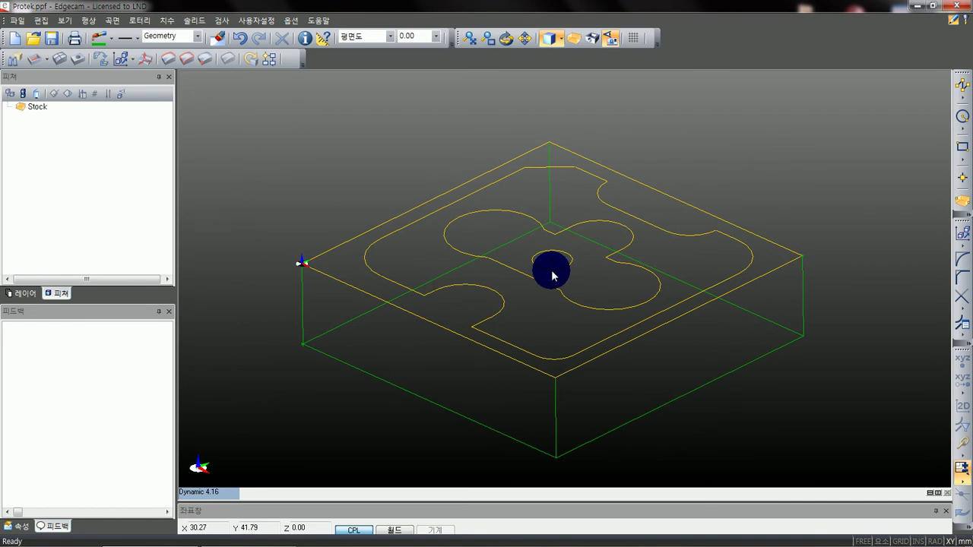
pyautogui.moveTo(542, 254); pyautogui.dragTo(567, 243, button='middle')
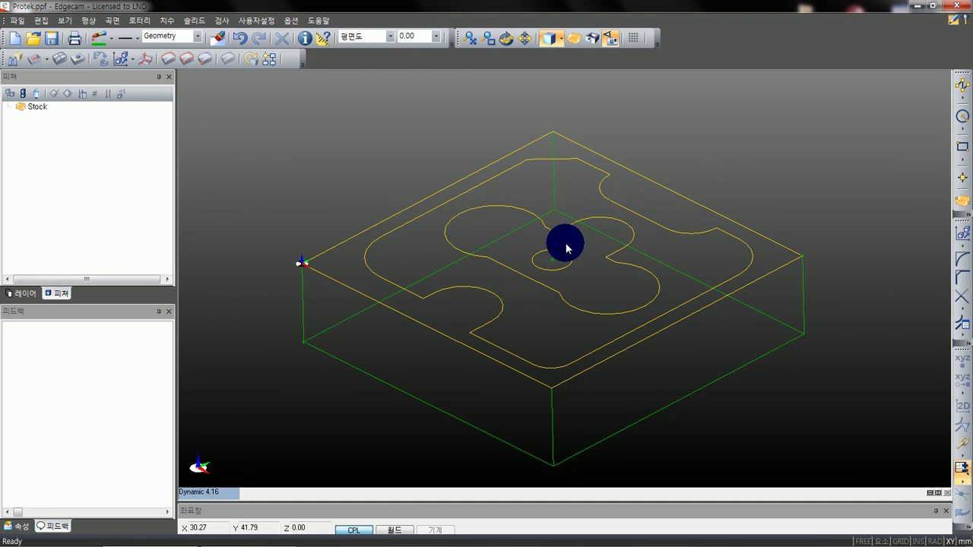
# - Start a transform with dynamic mode off, copying on and a Z offset of -18
pyautogui.click(962, 235)
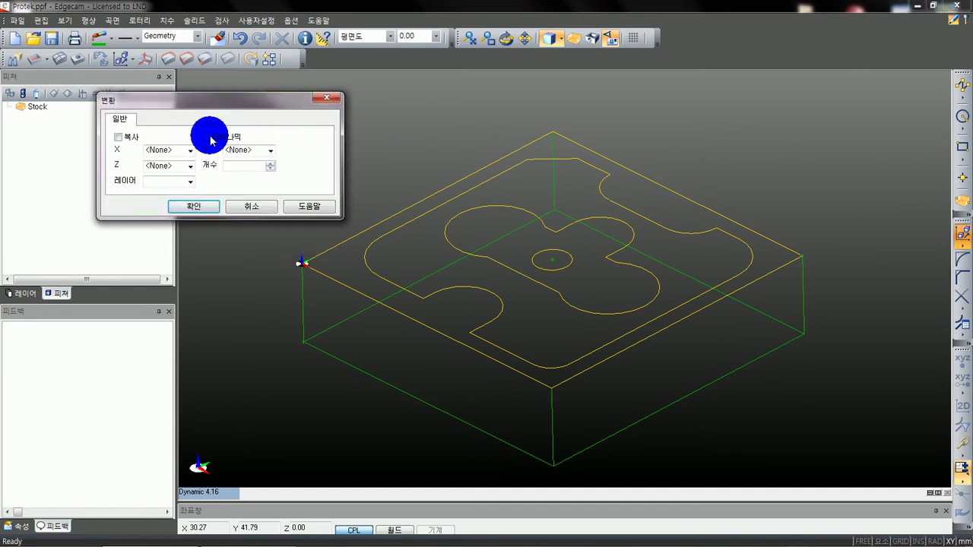
pyautogui.click(208, 138)
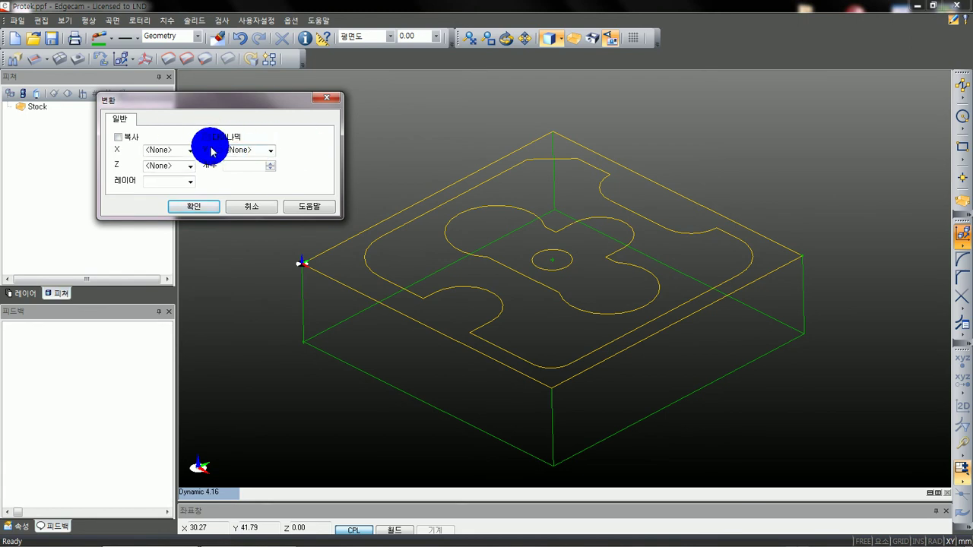
pyautogui.click(118, 138)
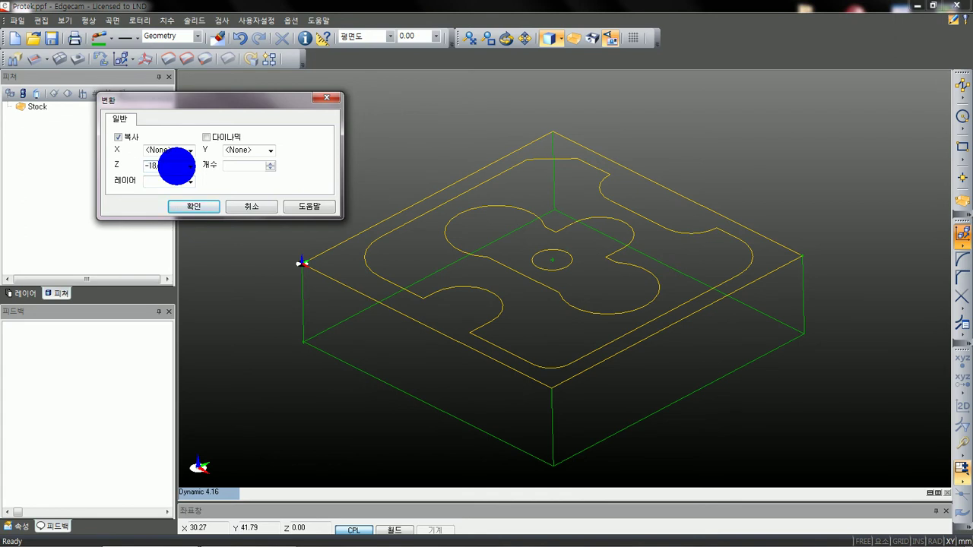
pyautogui.doubleClick(162, 165)
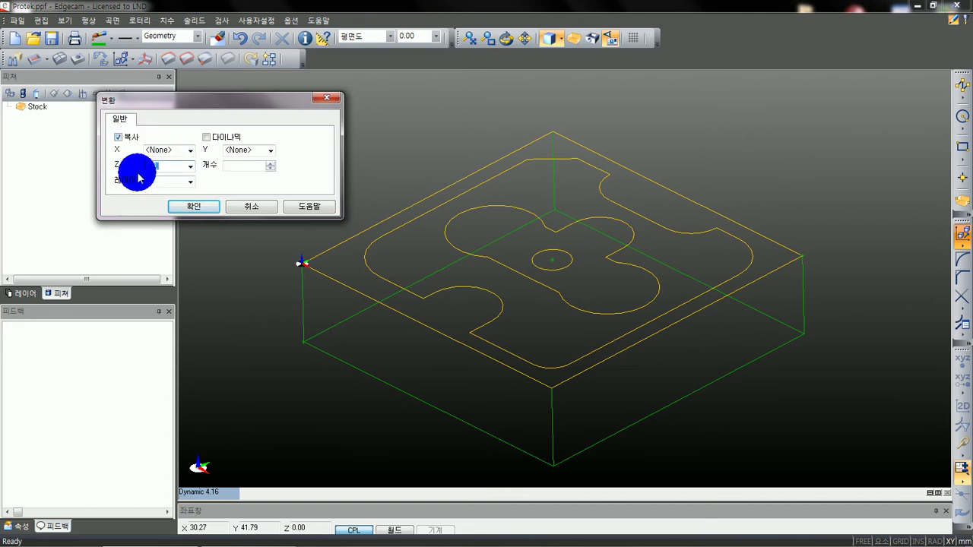
pyautogui.click(192, 205)
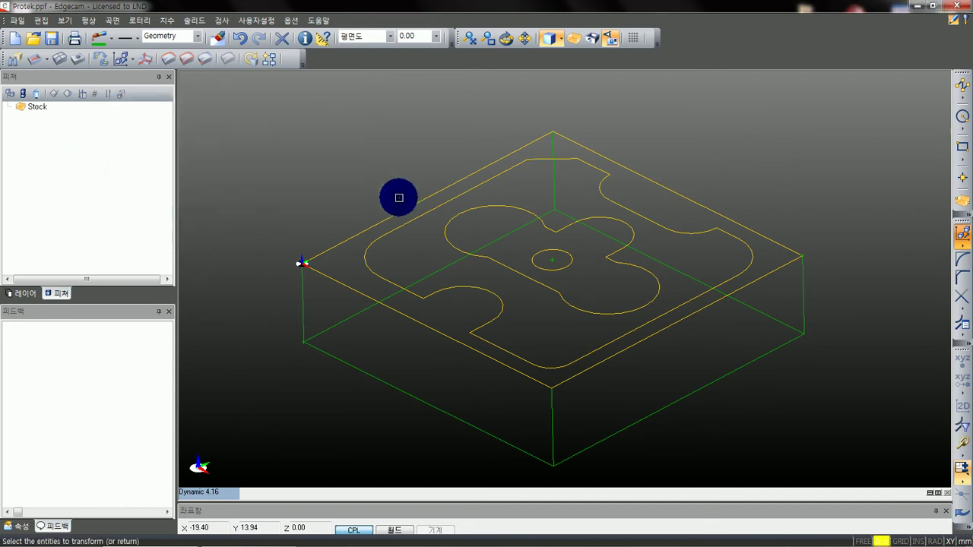
# - Apply the transform copy to the point at the small circle's centre
pyautogui.moveTo(447, 197); pyautogui.dragTo(447, 221, button='middle')
pyautogui.scroll(4, 451, 218)
pyautogui.moveTo(425, 331); pyautogui.dragTo(485, 258, button='middle')
pyautogui.scroll(-2, 522, 269)
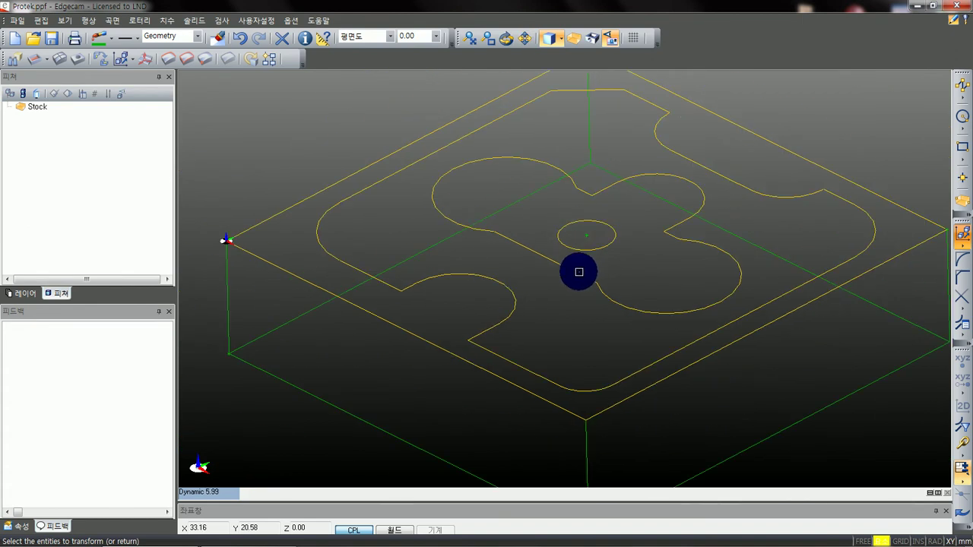
pyautogui.click(585, 235)
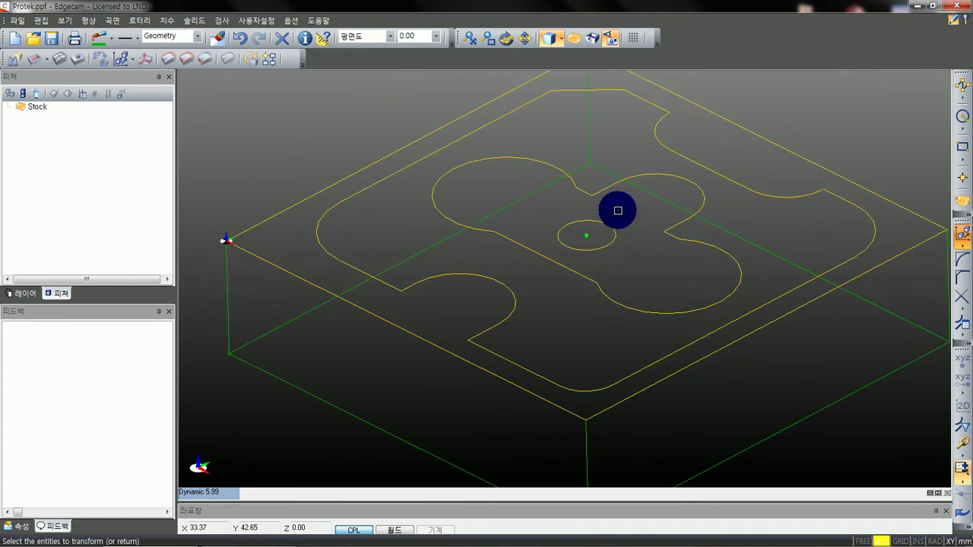
pyautogui.rightClick(618, 211)
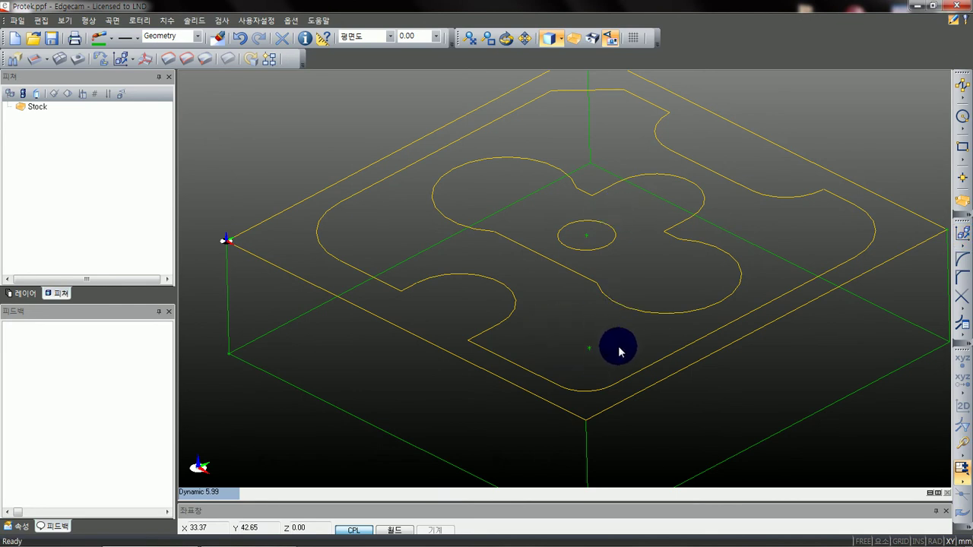
# - Switch the part from design to manufacturing mode
pyautogui.moveTo(570, 304); pyautogui.dragTo(571, 282, button='middle')
pyautogui.scroll(-3, 589, 284)
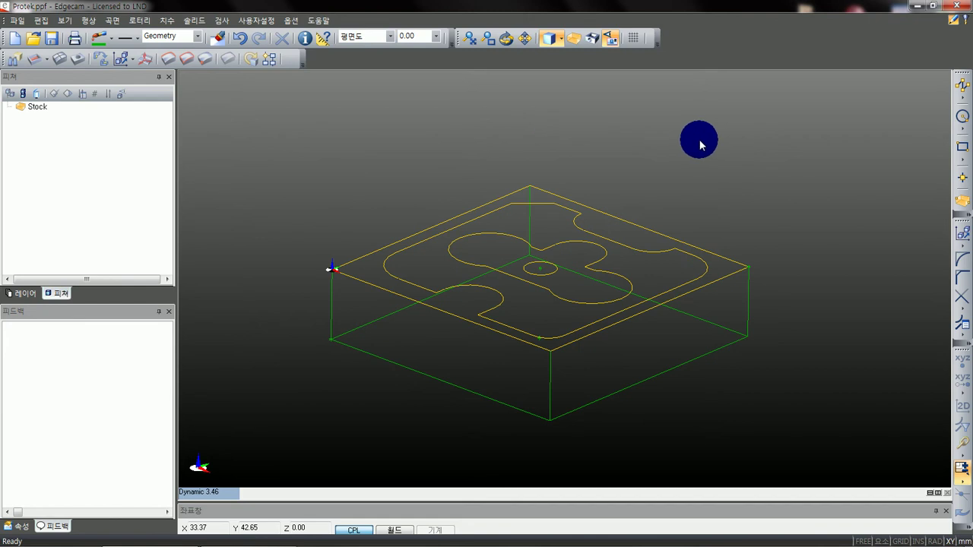
pyautogui.click(956, 21)
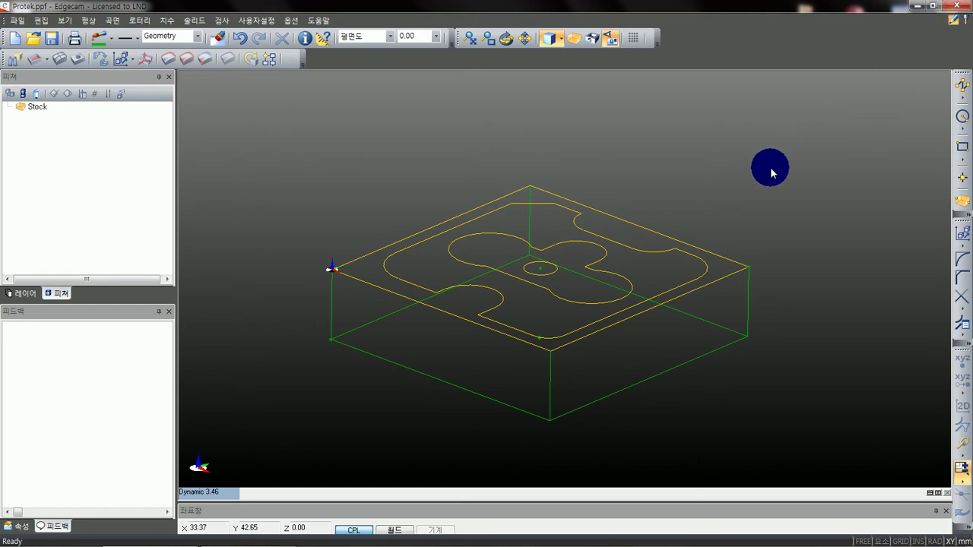
pyautogui.moveTo(561, 215); pyautogui.dragTo(590, 211, button='middle')
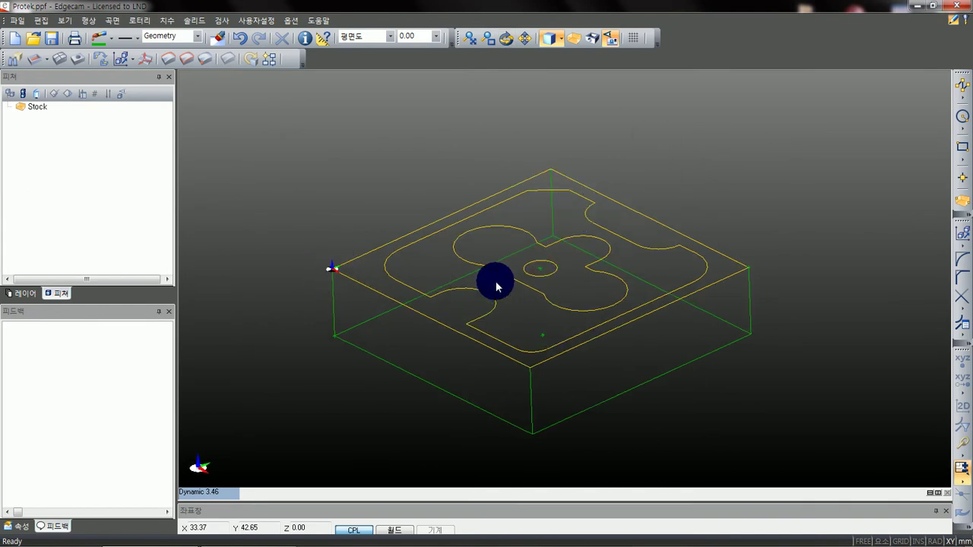
pyautogui.scroll(2, 538, 271)
pyautogui.scroll(-2, 565, 248)
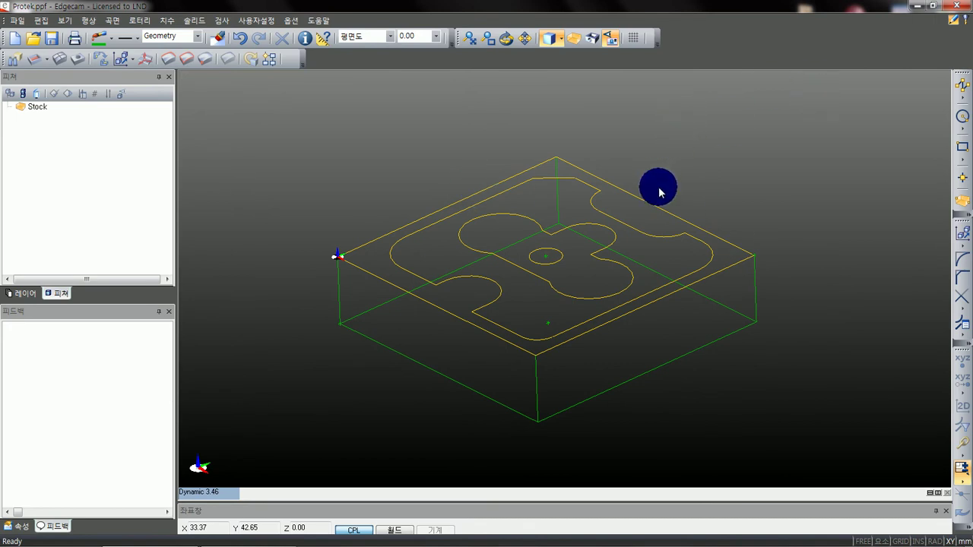
pyautogui.click(969, 25)
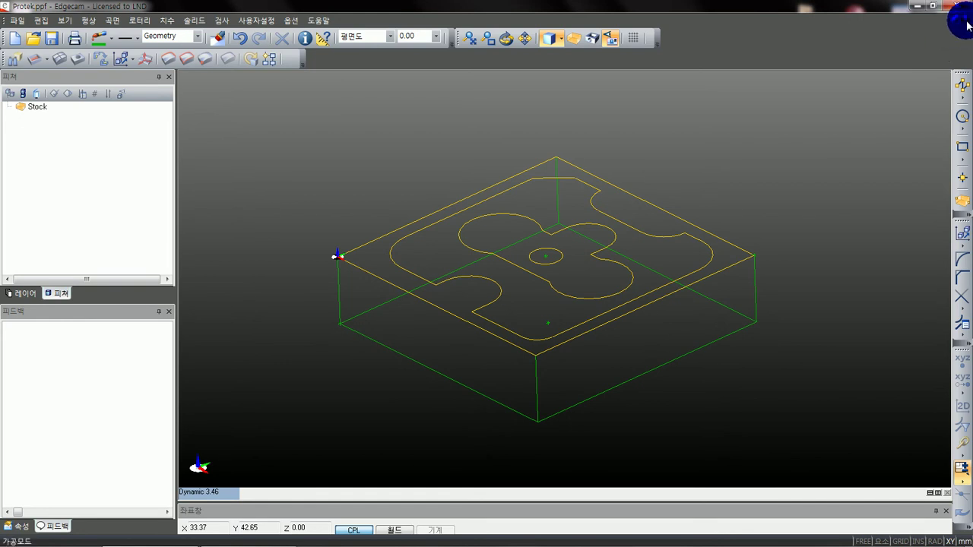
# - Create a machining sequence with machine type milling and the tnv-40a.mcp post
pyautogui.moveTo(301, 106); pyautogui.dragTo(492, 102)
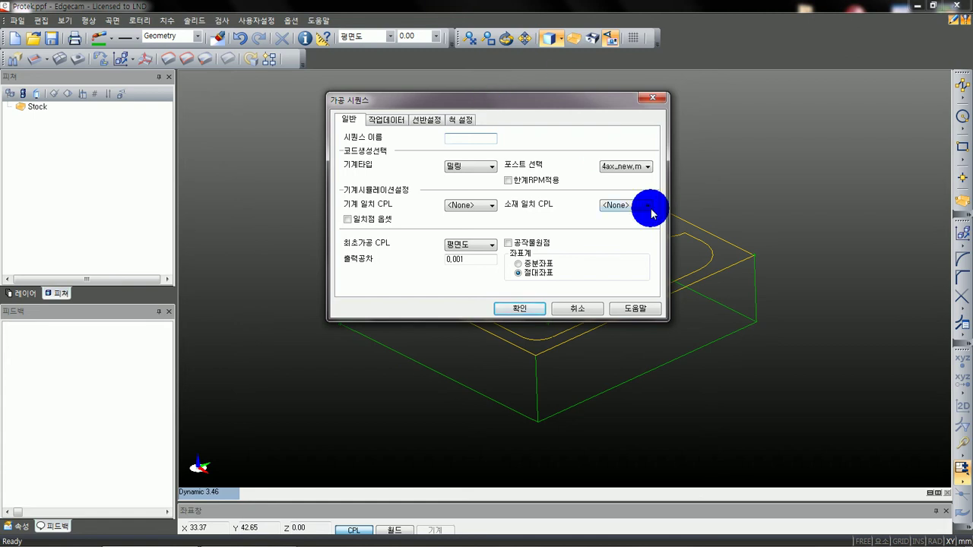
pyautogui.click(481, 167)
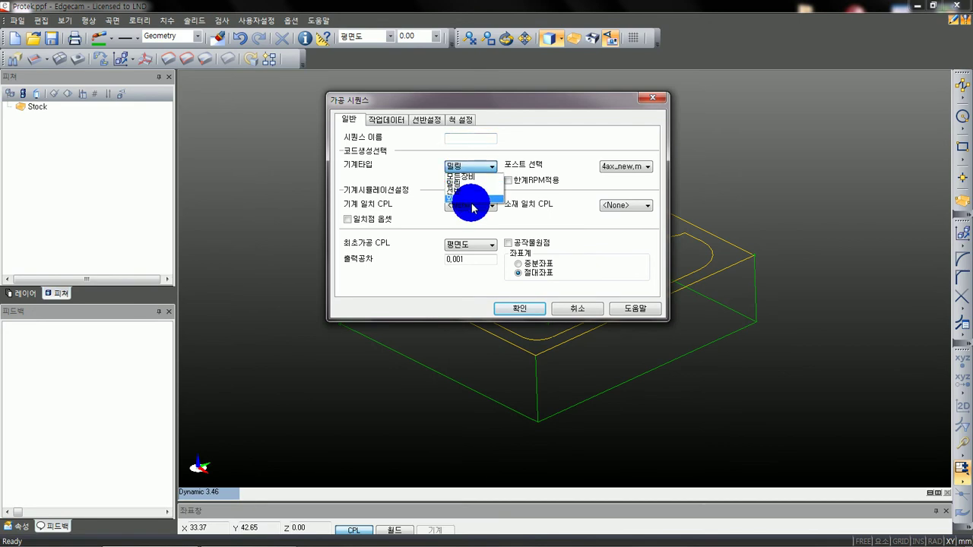
pyautogui.click(469, 183)
pyautogui.click(642, 168)
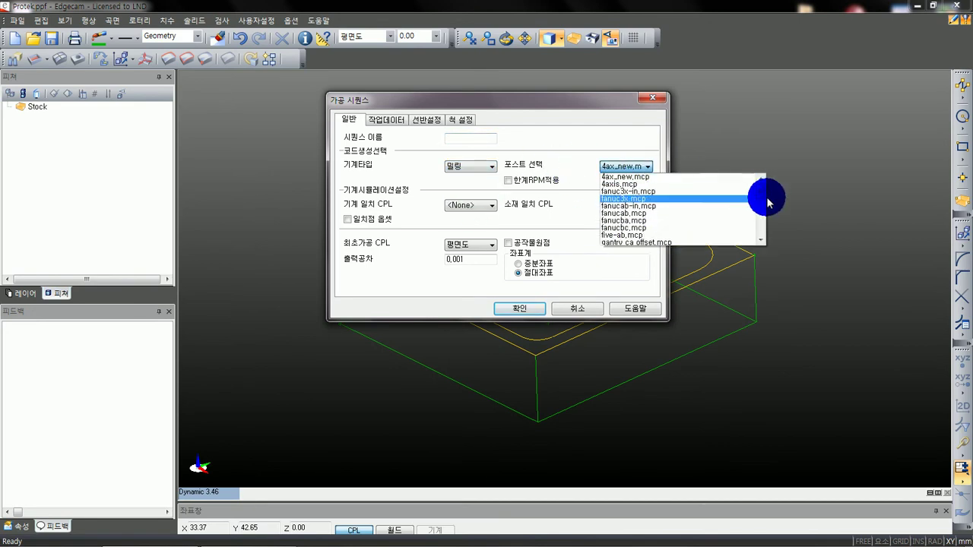
pyautogui.moveTo(760, 205); pyautogui.dragTo(756, 228)
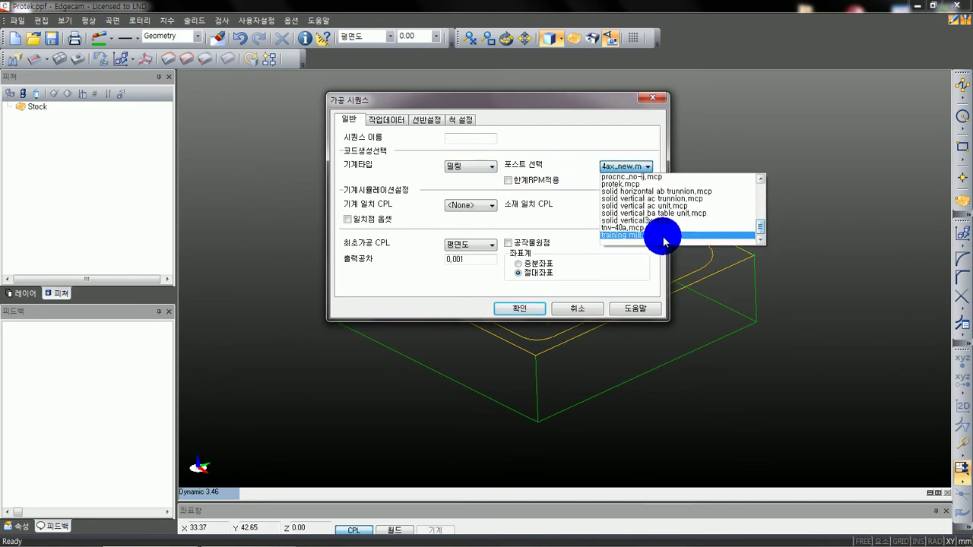
pyautogui.click(620, 228)
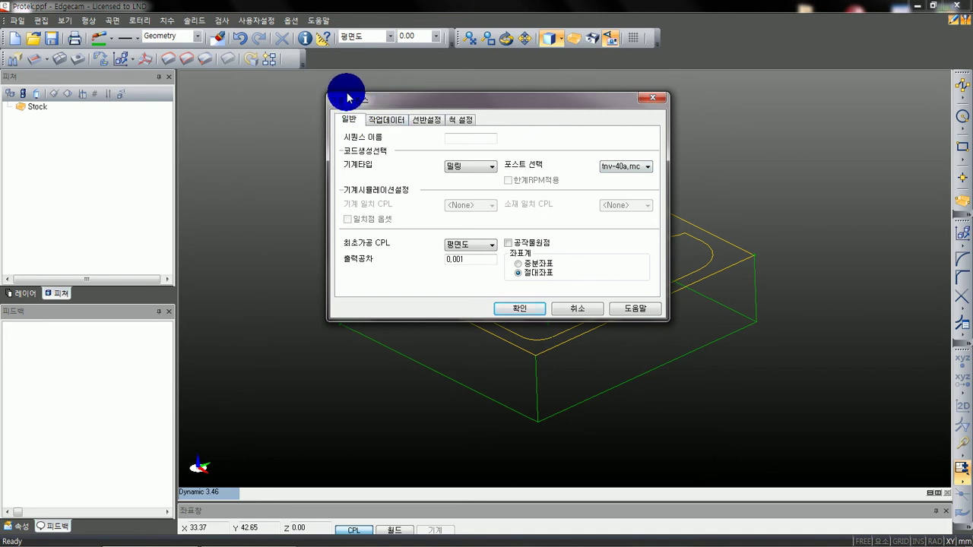
pyautogui.click(523, 308)
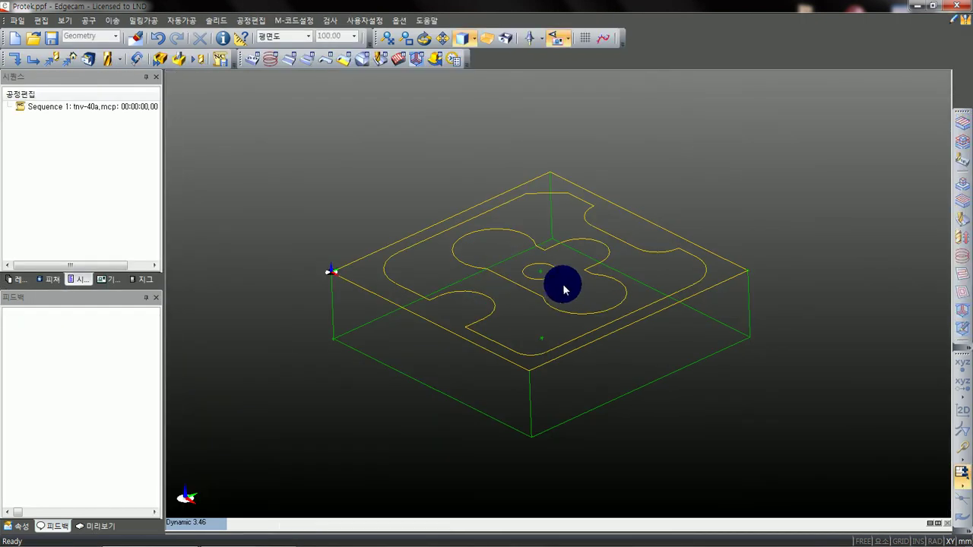
# - Examine the pocket contours, the centre points and the stock box from several angles
pyautogui.scroll(2, 564, 287)
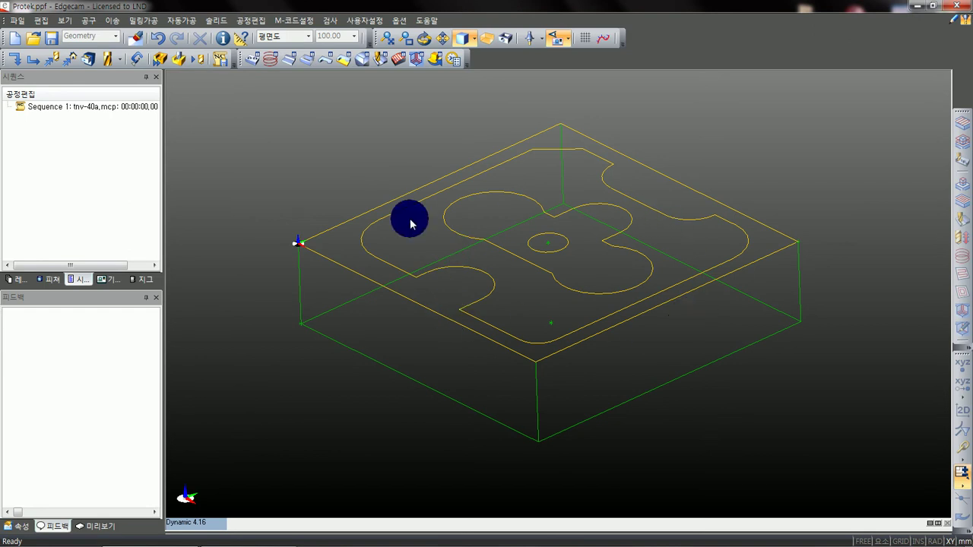
pyautogui.scroll(2, 510, 257)
pyautogui.moveTo(511, 278); pyautogui.dragTo(555, 239, button='middle')
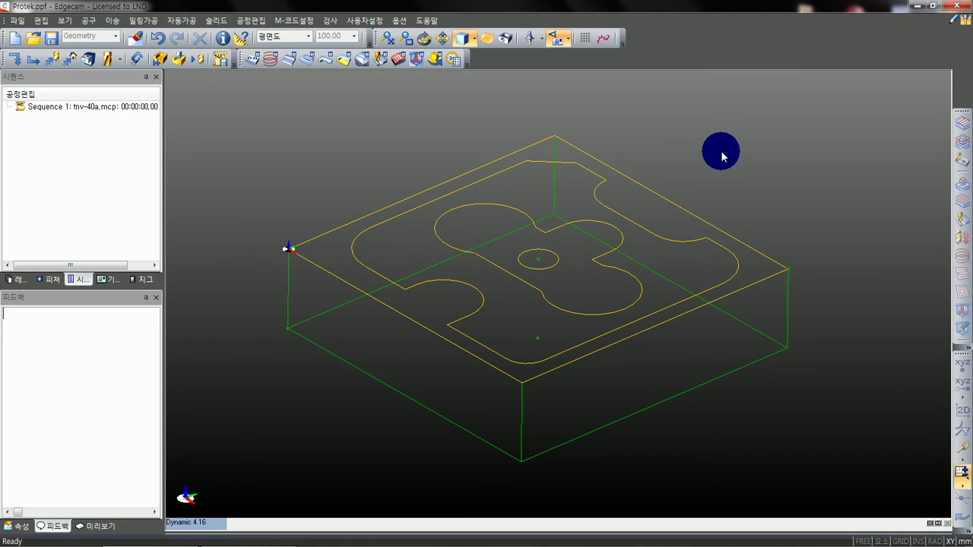
pyautogui.scroll(3, 539, 211)
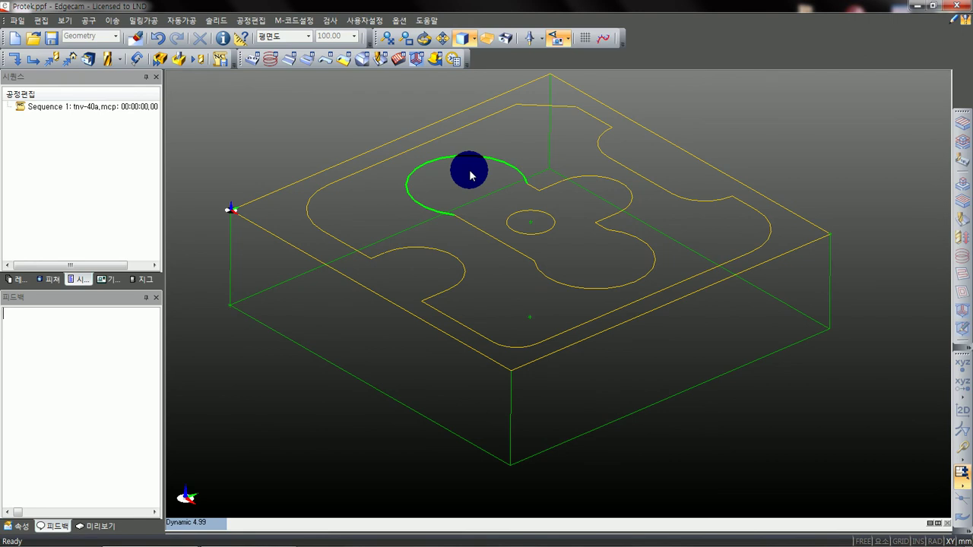
pyautogui.moveTo(502, 179); pyautogui.dragTo(498, 204, button='middle')
pyautogui.scroll(1, 498, 203)
pyautogui.scroll(-1, 497, 202)
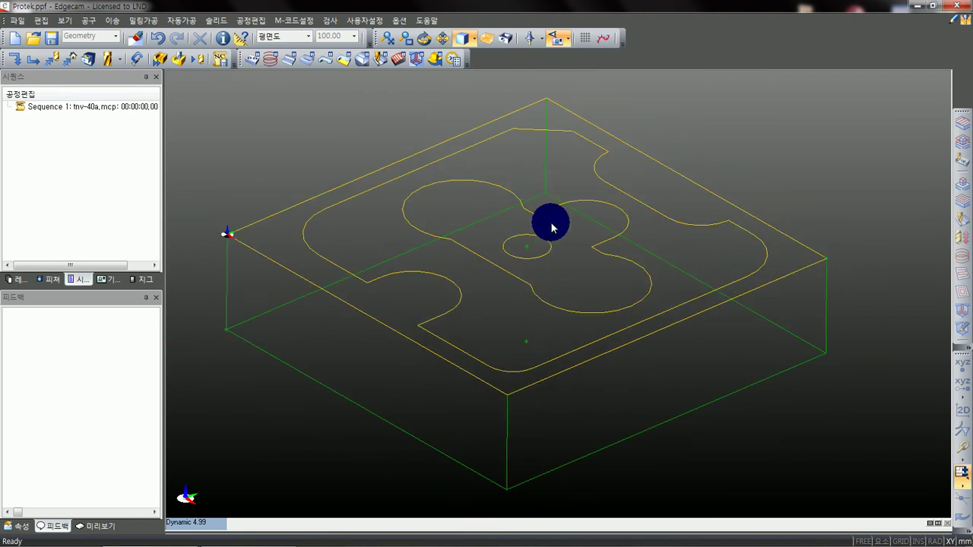
pyautogui.moveTo(566, 244); pyautogui.dragTo(594, 240, button='middle')
pyautogui.scroll(-1, 559, 241)
pyautogui.moveTo(640, 275); pyautogui.dragTo(591, 275, button='middle')
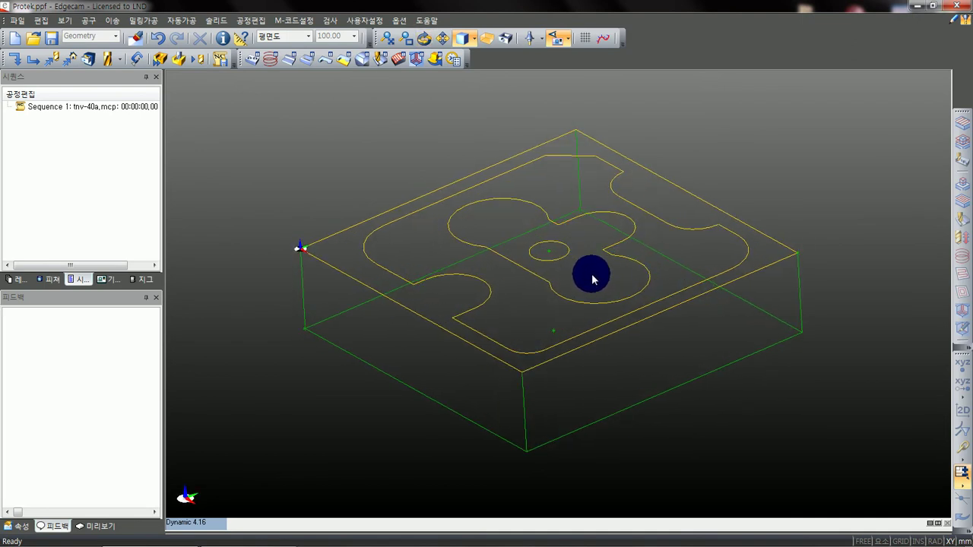
pyautogui.moveTo(597, 256); pyautogui.dragTo(612, 258, button='middle')
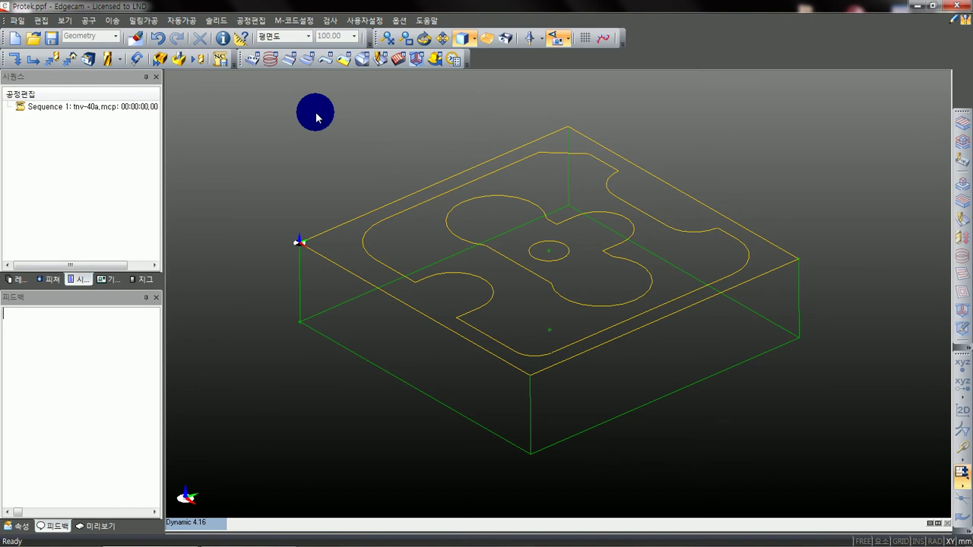
pyautogui.moveTo(345, 104); pyautogui.dragTo(346, 113, button='middle')
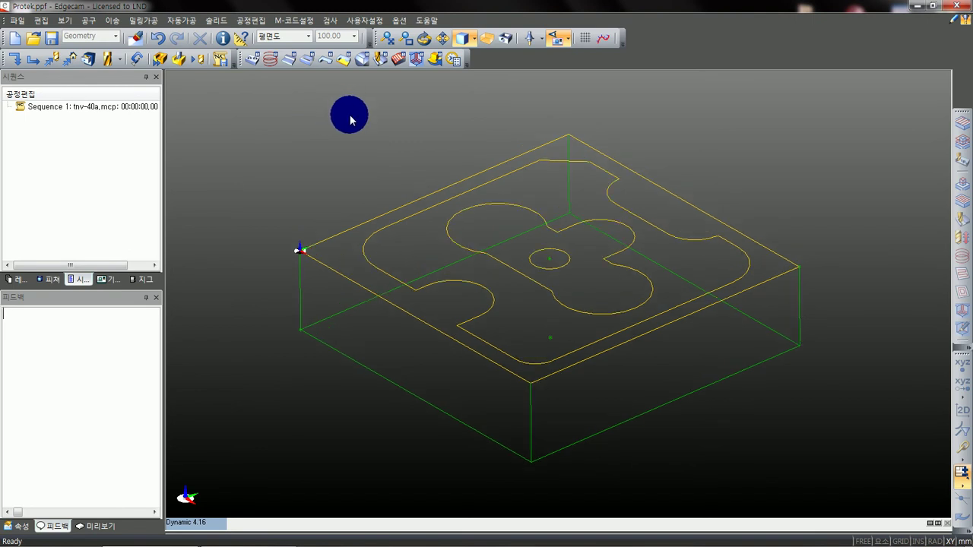
# - Start the automatic hole machining operation on the upper point at the small circle's centre
pyautogui.click(251, 59)
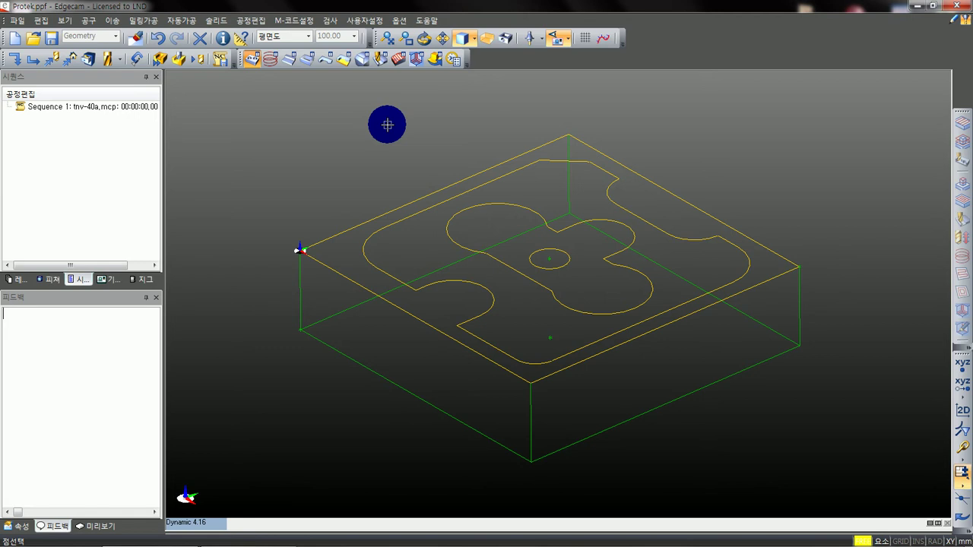
pyautogui.moveTo(537, 141); pyautogui.dragTo(468, 137, button='middle')
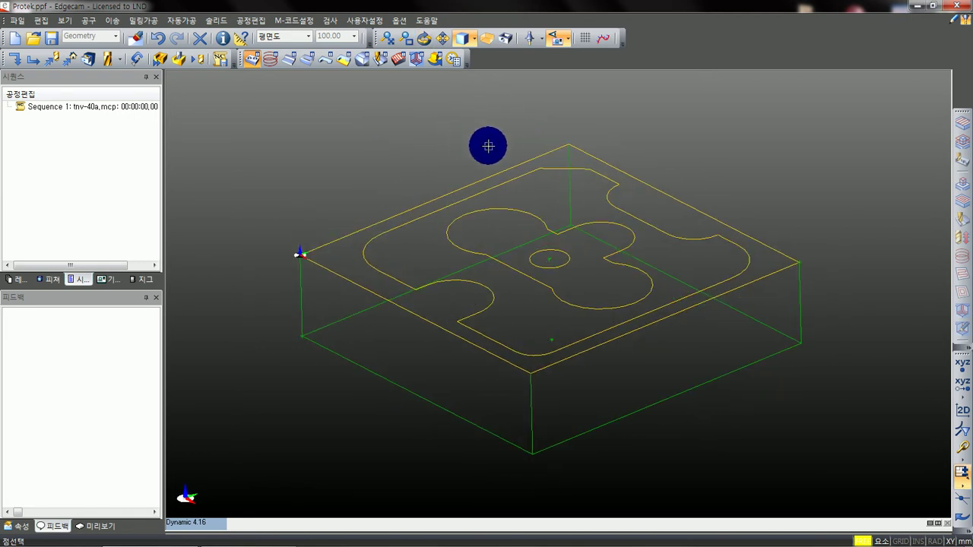
pyautogui.click(549, 259)
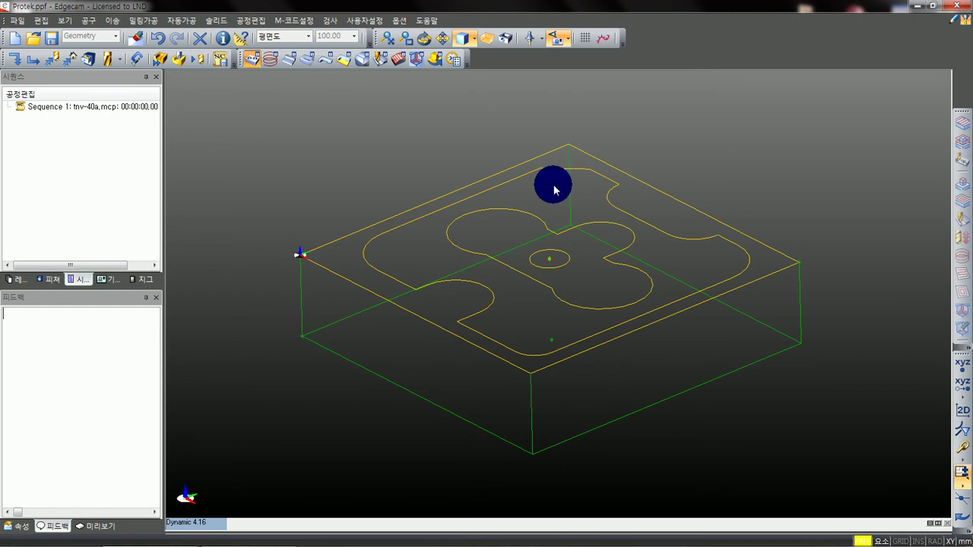
pyautogui.rightClick(554, 186)
pyautogui.moveTo(322, 72); pyautogui.dragTo(222, 82)
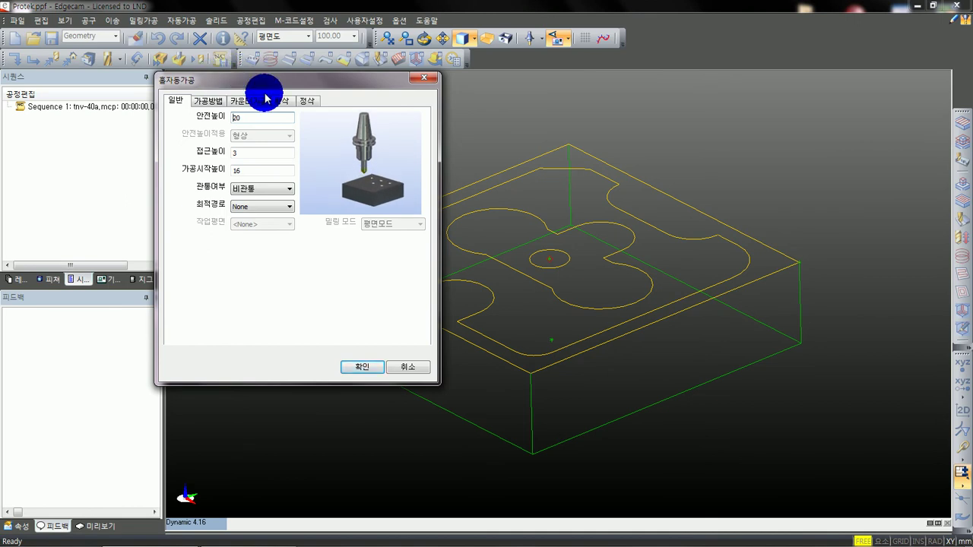
# - Set the hole operation's safe height to 10 and approach height to 5, and enter a new machining start height
pyautogui.click(247, 118)
pyautogui.write('10')
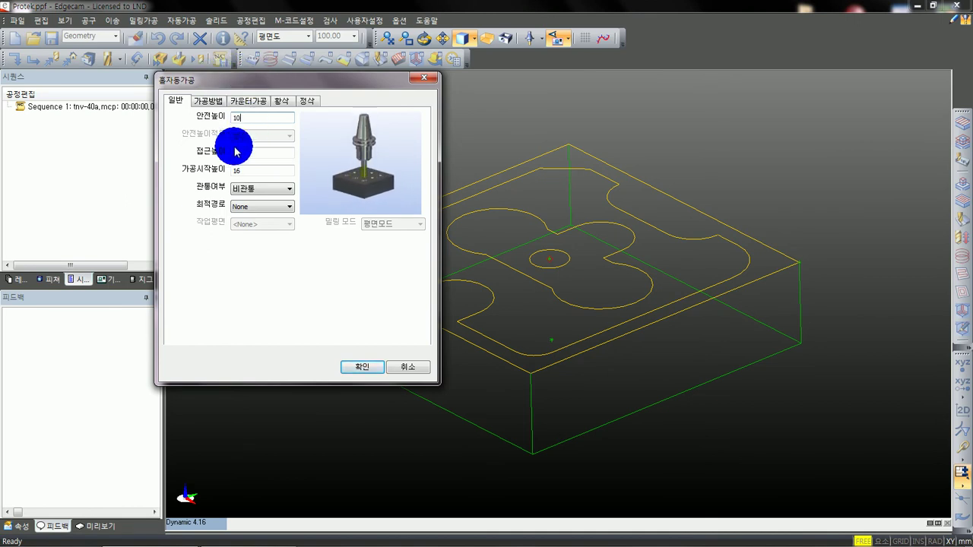
pyautogui.press('Tab')
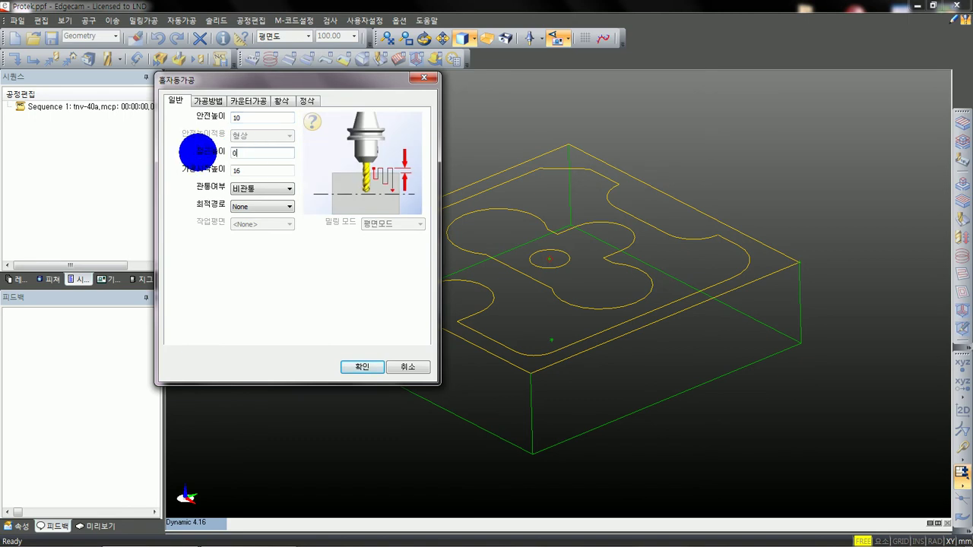
pyautogui.doubleClick(261, 170)
pyautogui.click(247, 150)
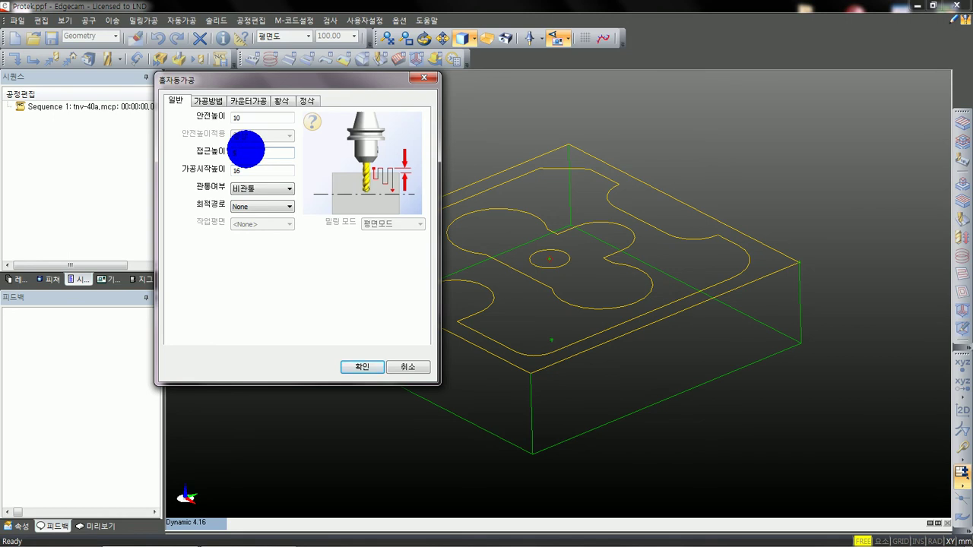
pyautogui.click(250, 173)
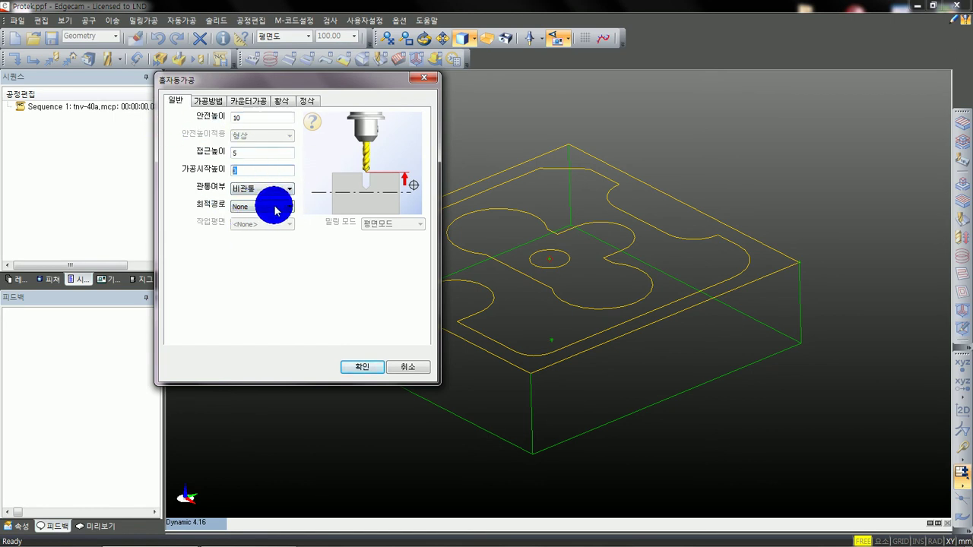
# - Choose centre drill as the hole machining method and set its depth to -3
pyautogui.click(207, 99)
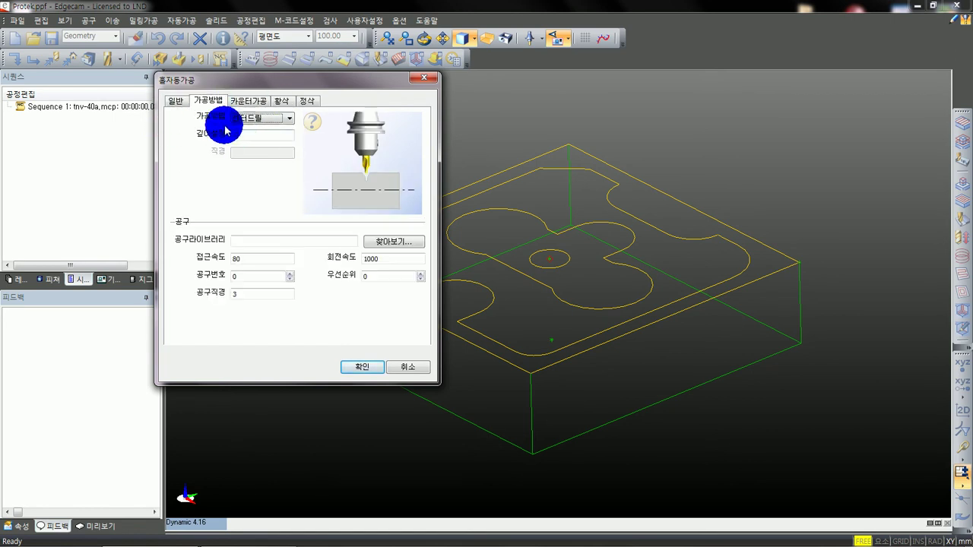
pyautogui.click(250, 119)
pyautogui.click(256, 128)
pyautogui.click(260, 119)
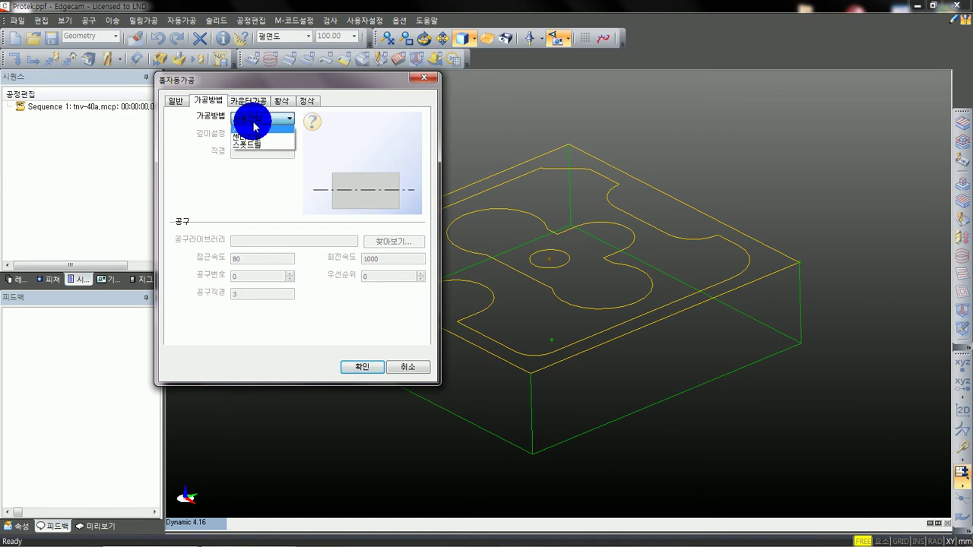
pyautogui.click(255, 137)
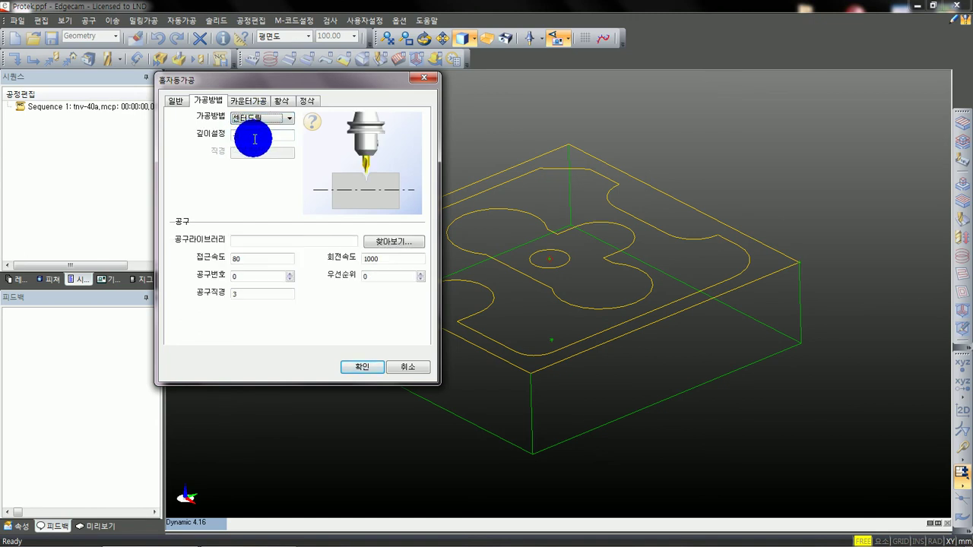
pyautogui.press('Tab')
pyautogui.write('-3.')
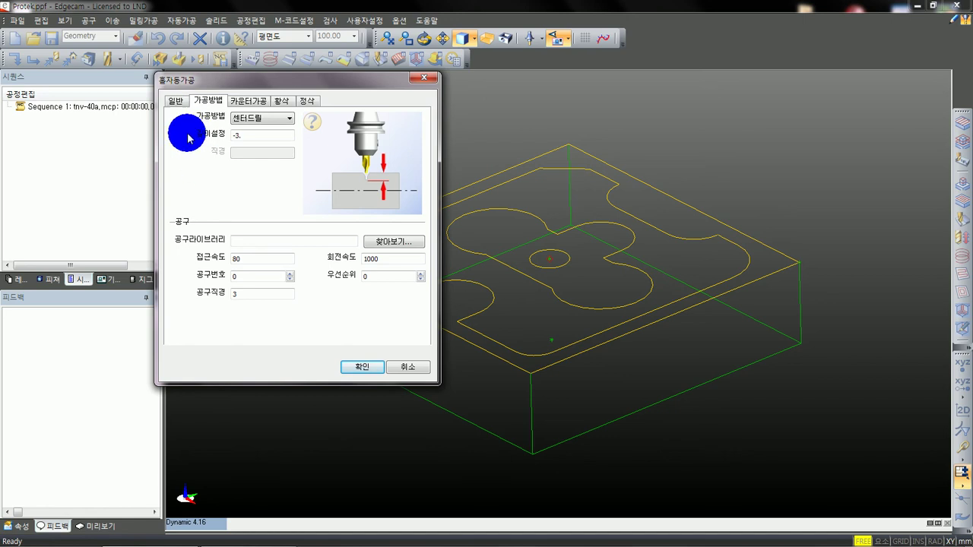
# - Set the centre drill's spindle speed to 1200 and its approach feed to 80
pyautogui.moveTo(256, 85); pyautogui.dragTo(253, 68)
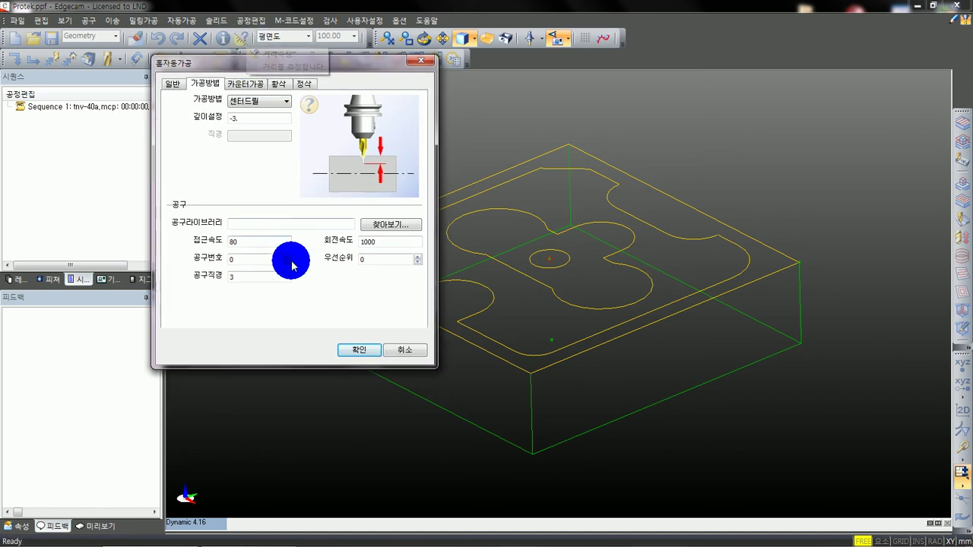
pyautogui.doubleClick(386, 242)
pyautogui.write('1200')
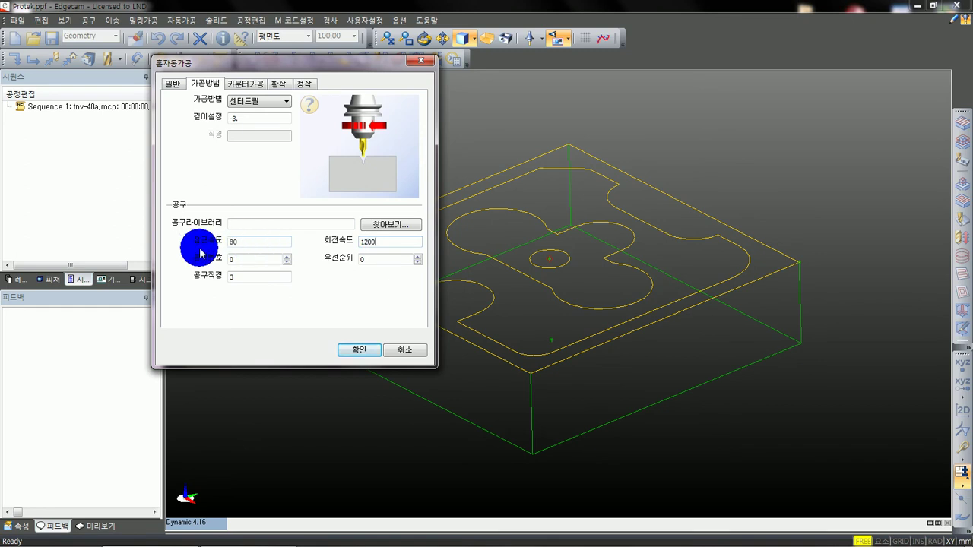
pyautogui.doubleClick(244, 242)
pyautogui.write('808')
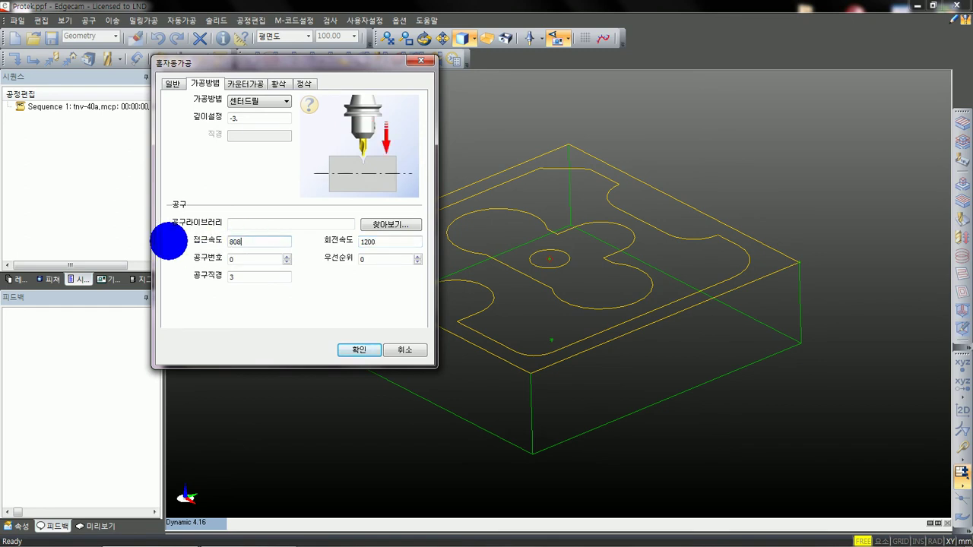
pyautogui.press('BackSpace')
pyautogui.press('BackSpace')
pyautogui.press('BackSpace')
pyautogui.write('80')
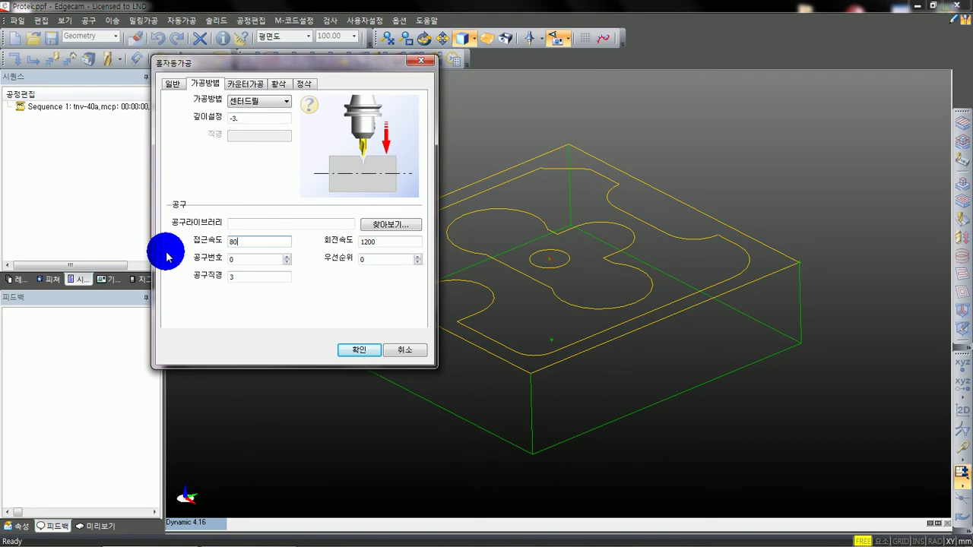
pyautogui.doubleClick(403, 243)
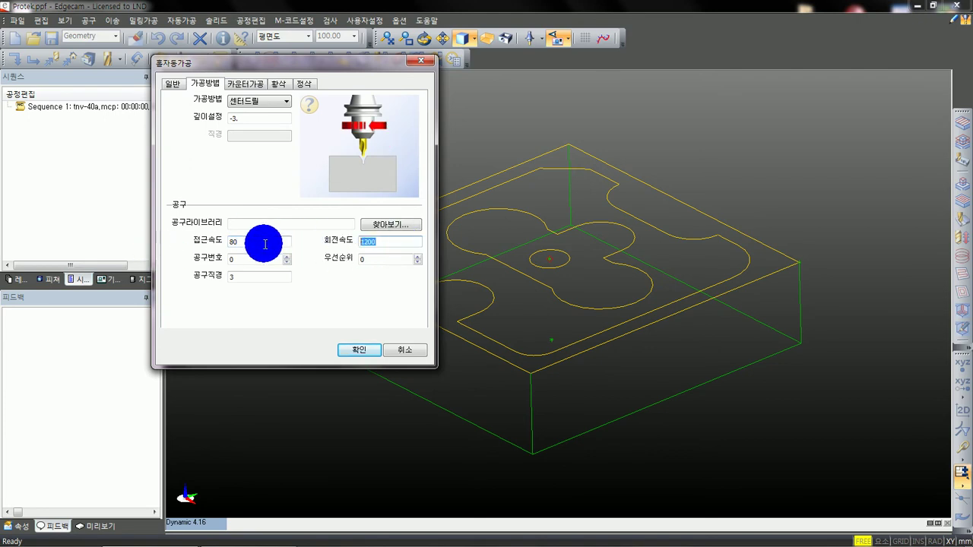
# - Set the centre drill's tool number to 1
pyautogui.doubleClick(260, 242)
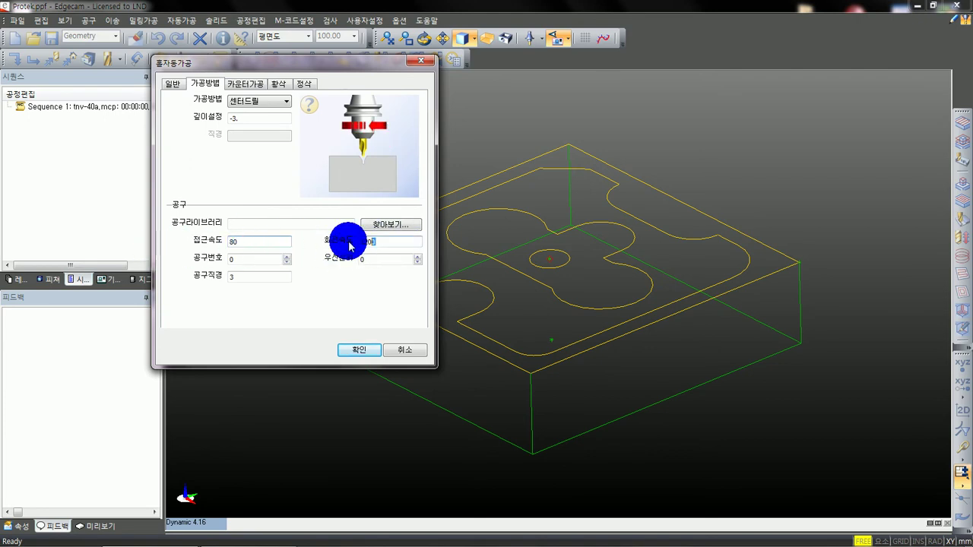
pyautogui.click(383, 246)
pyautogui.click(261, 244)
pyautogui.click(269, 245)
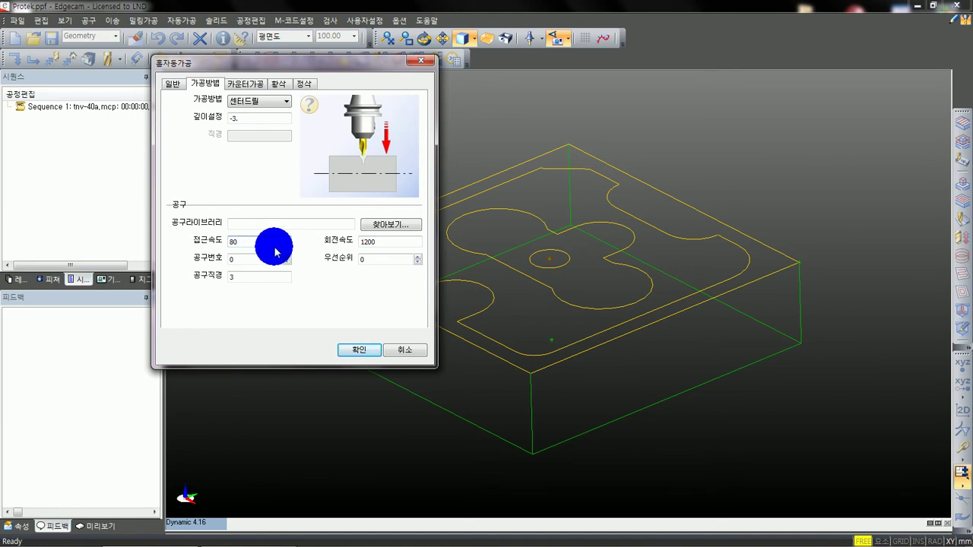
pyautogui.click(286, 257)
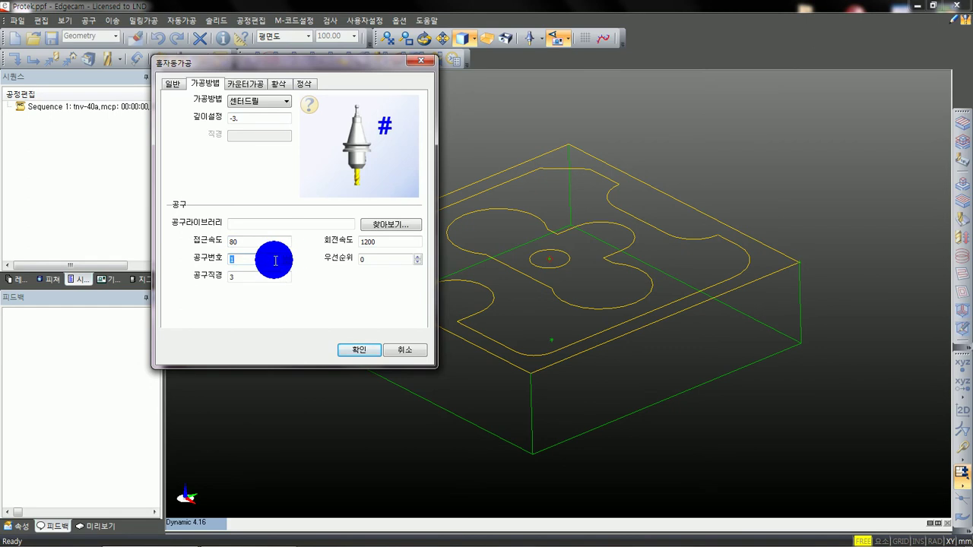
pyautogui.click(382, 259)
pyautogui.click(261, 260)
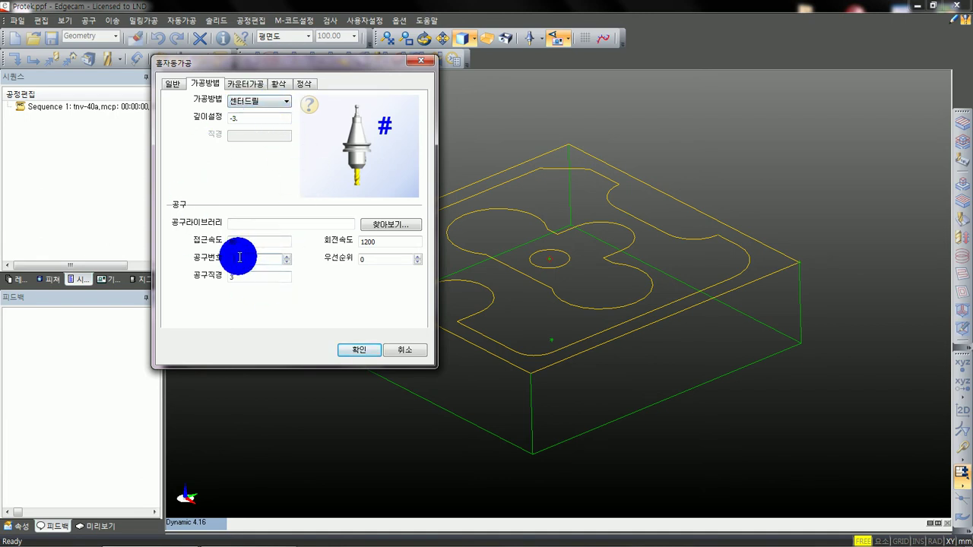
# - Try tool number 5 for the centre drill and return it to 1
pyautogui.doubleClick(239, 259)
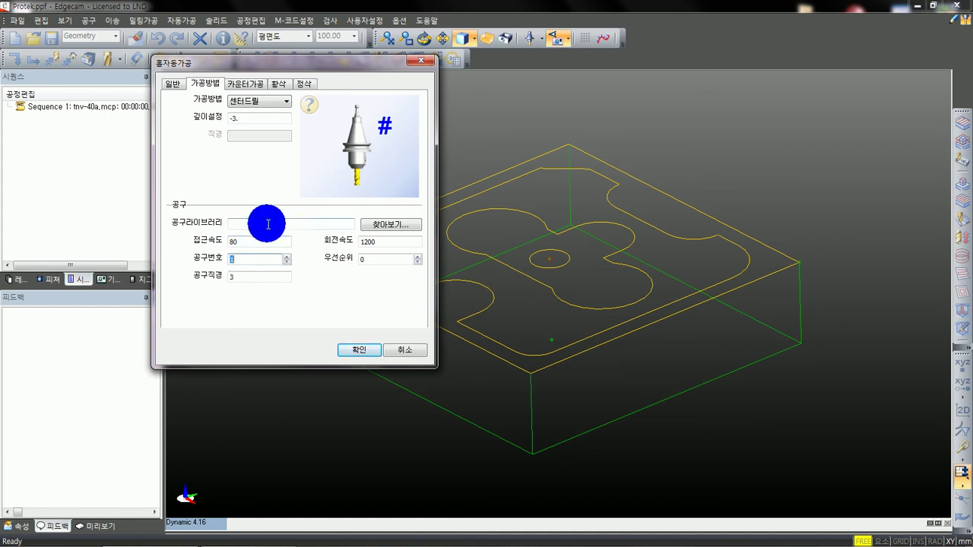
pyautogui.write('3')
pyautogui.moveTo(253, 261); pyautogui.dragTo(130, 255)
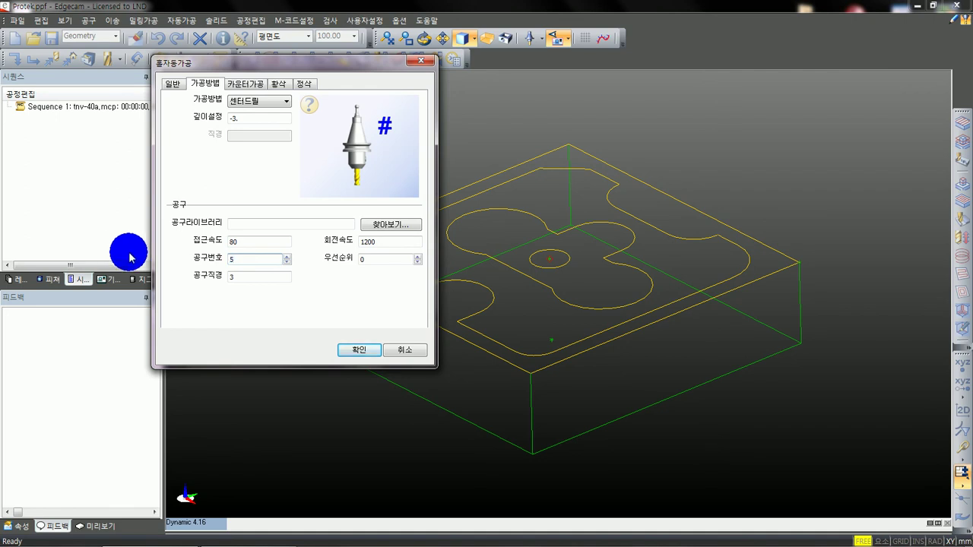
pyautogui.moveTo(234, 256); pyautogui.dragTo(221, 255)
pyautogui.write('1')
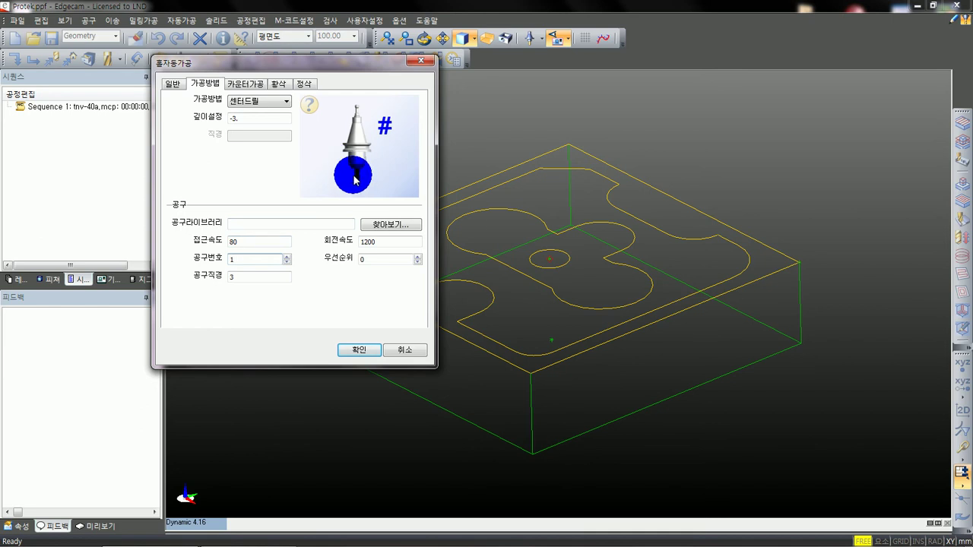
pyautogui.click(172, 84)
pyautogui.click(204, 83)
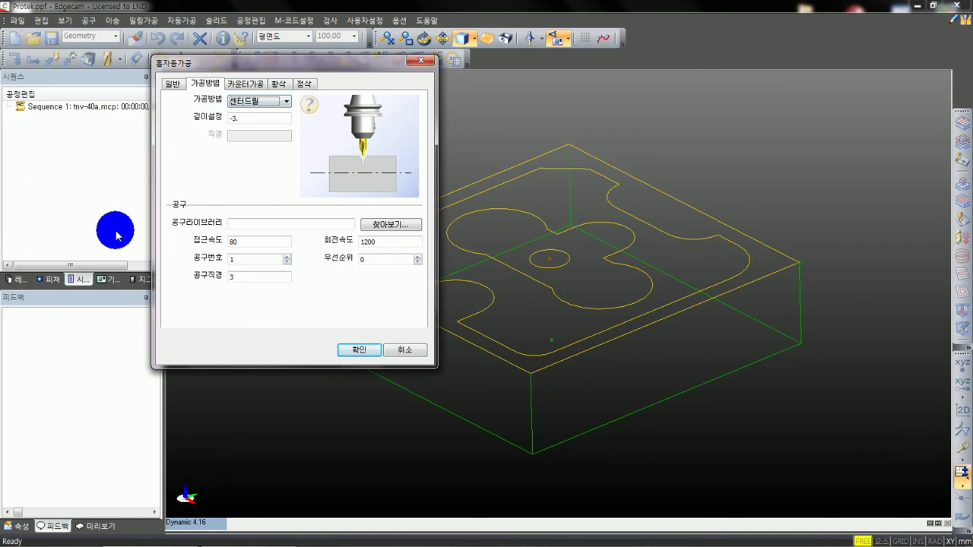
pyautogui.moveTo(245, 240); pyautogui.dragTo(228, 240)
pyautogui.doubleClick(391, 241)
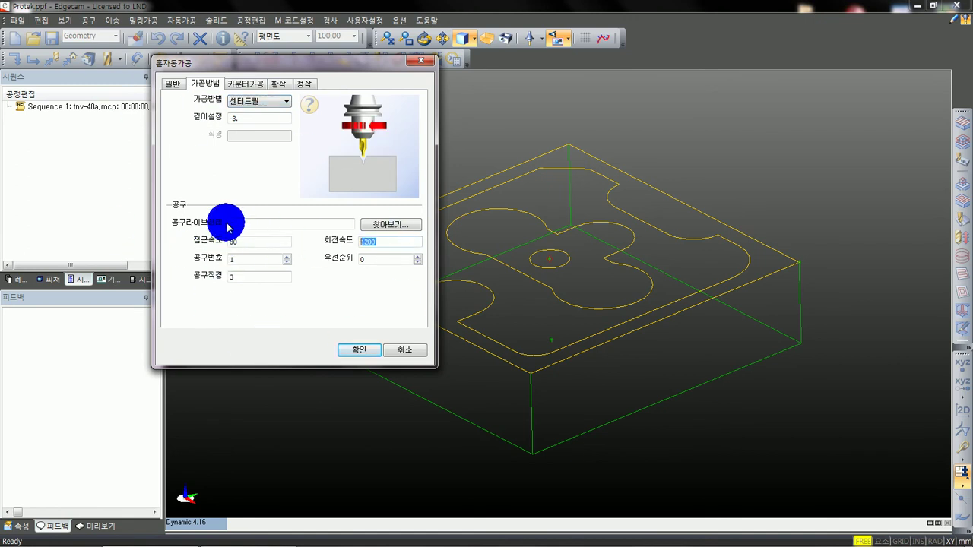
pyautogui.click(246, 85)
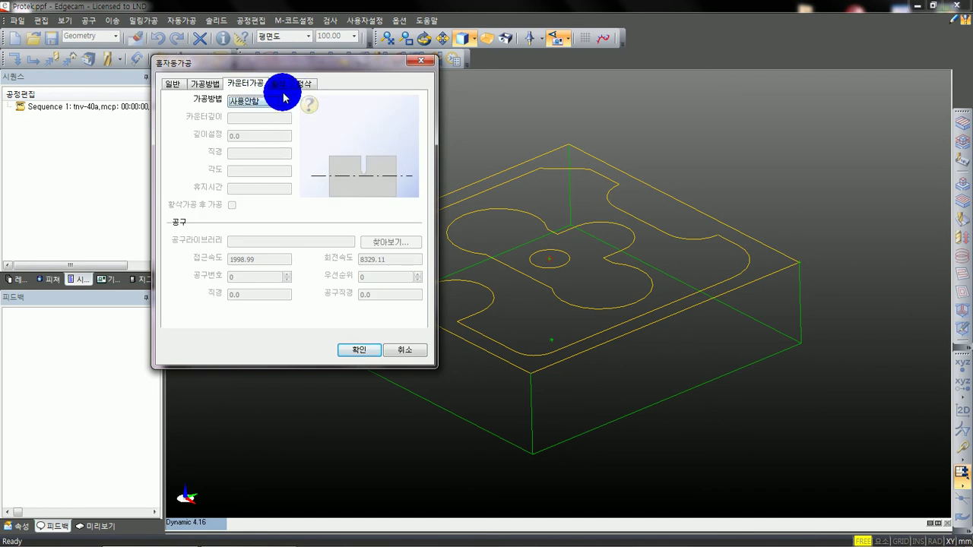
# - Choose peck drill as the hole's roughing method and set its depth to -23, keeping the cut increment of 3
pyautogui.click(286, 85)
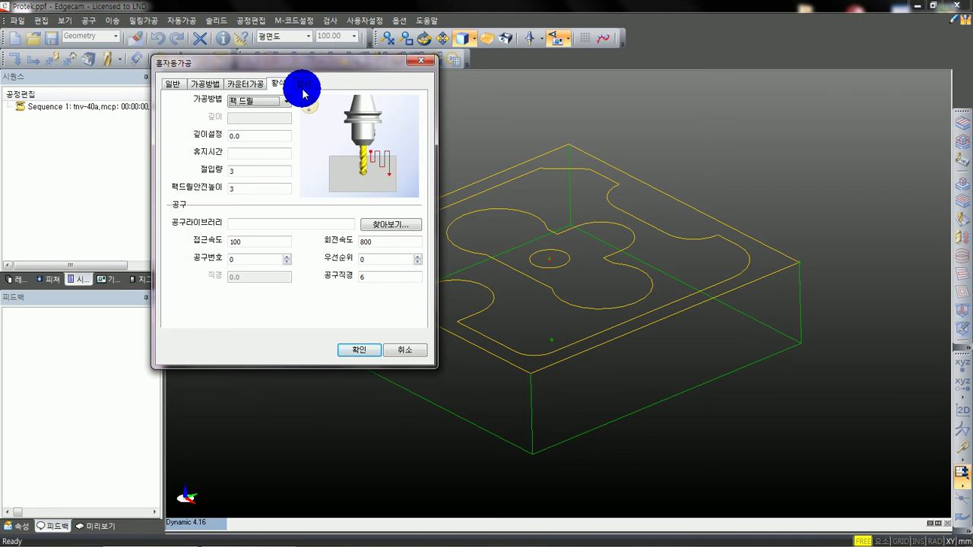
pyautogui.click(286, 102)
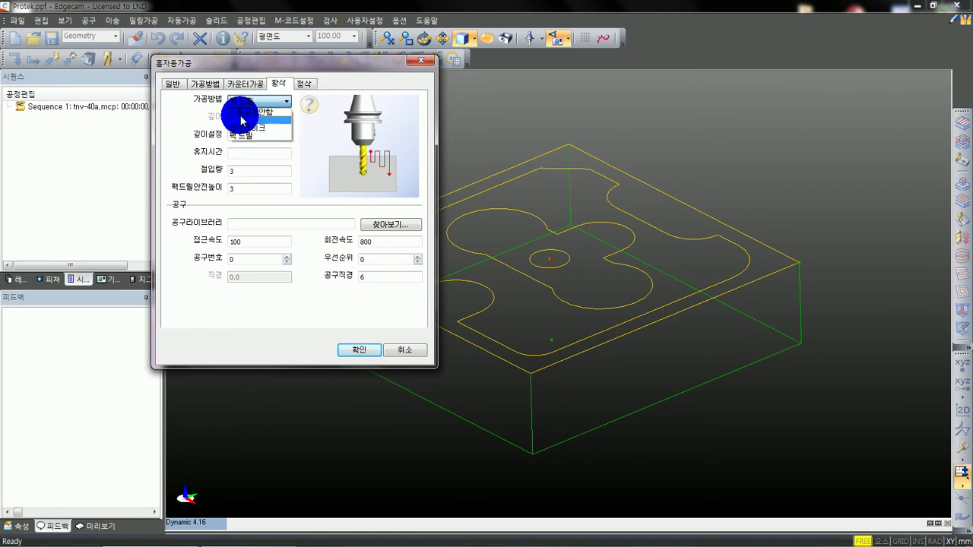
pyautogui.click(254, 111)
pyautogui.click(261, 100)
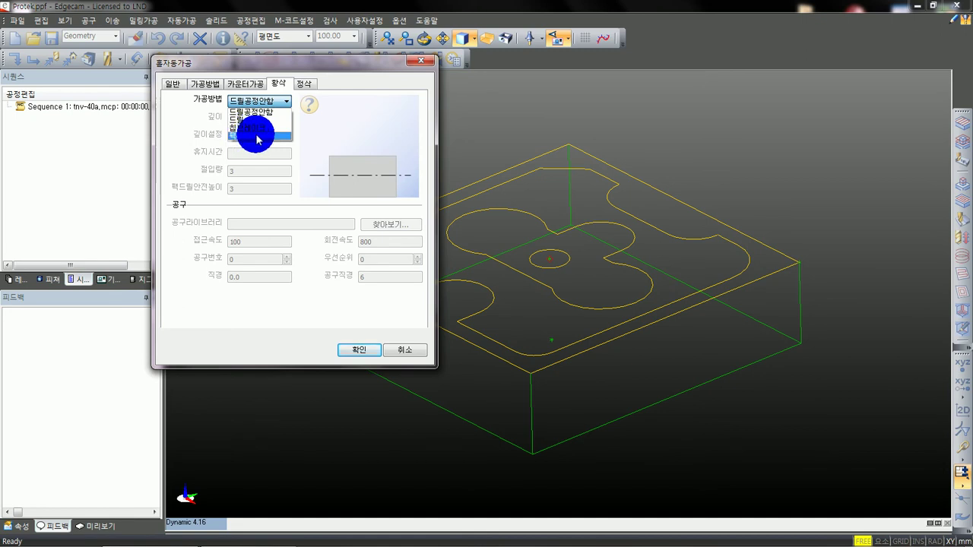
pyautogui.click(253, 136)
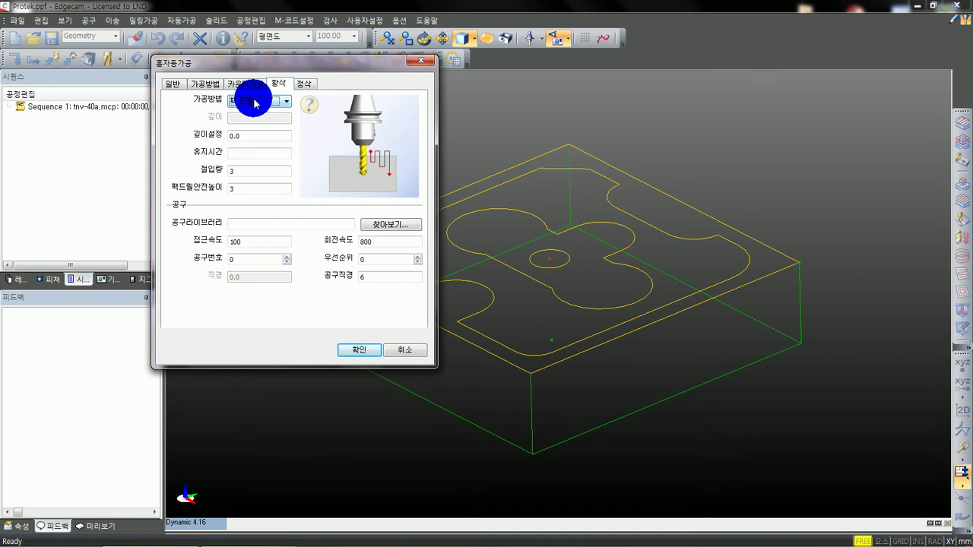
pyautogui.click(244, 135)
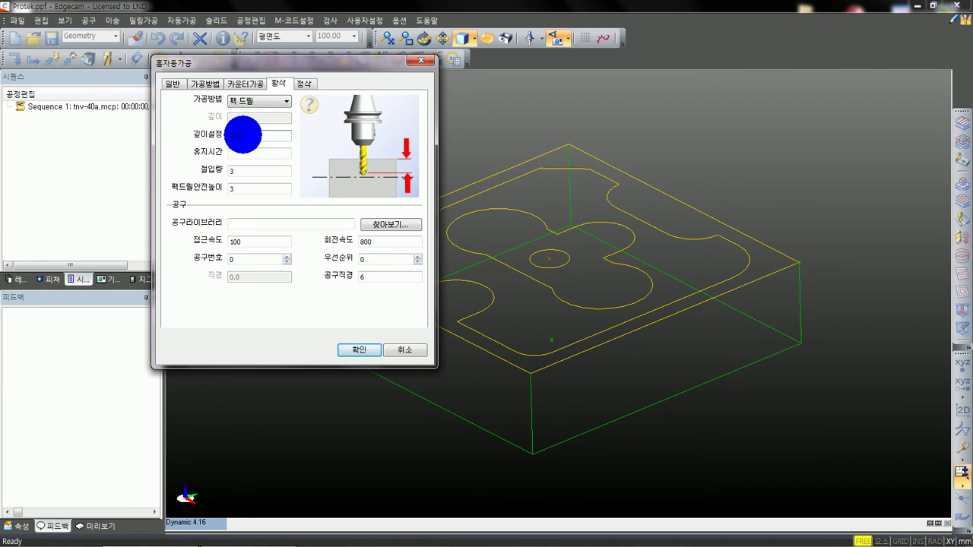
pyautogui.write('.')
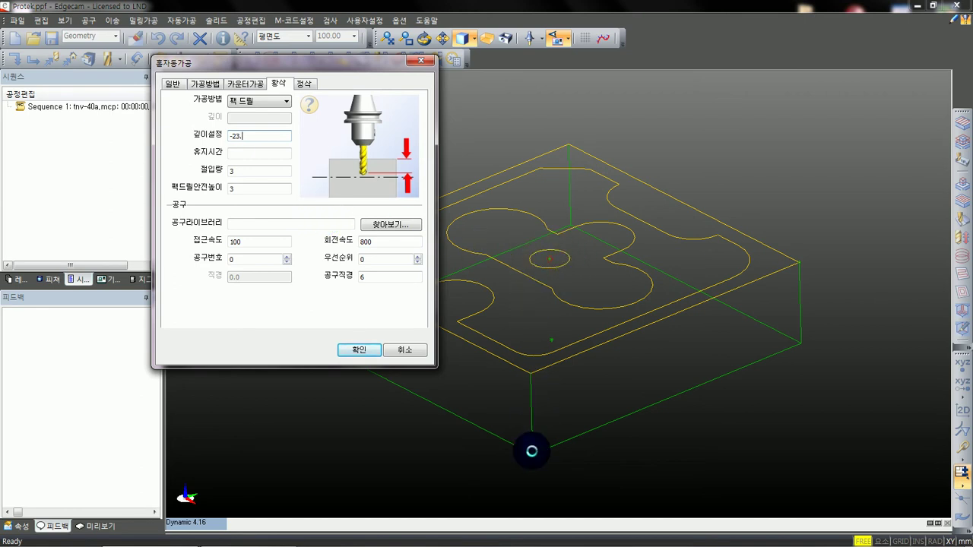
pyautogui.doubleClick(236, 135)
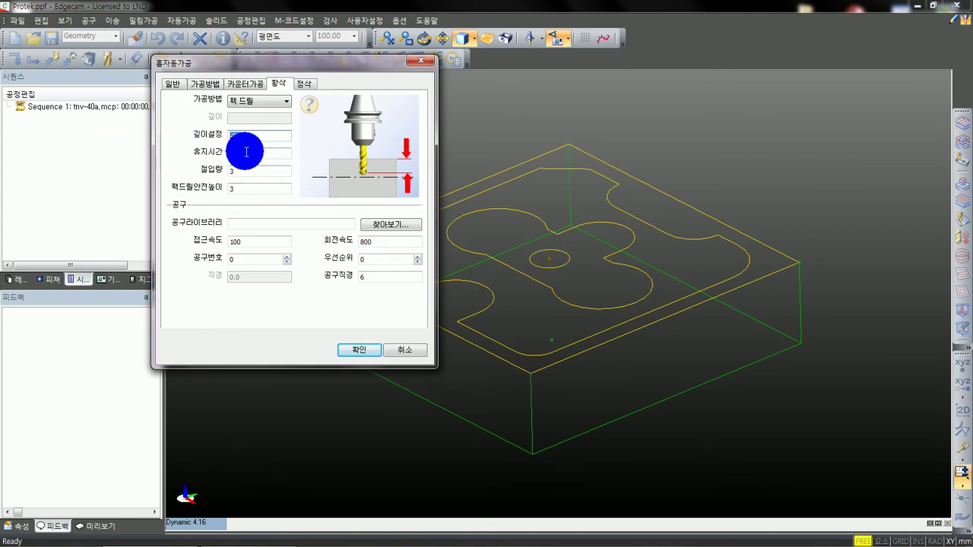
pyautogui.click(256, 153)
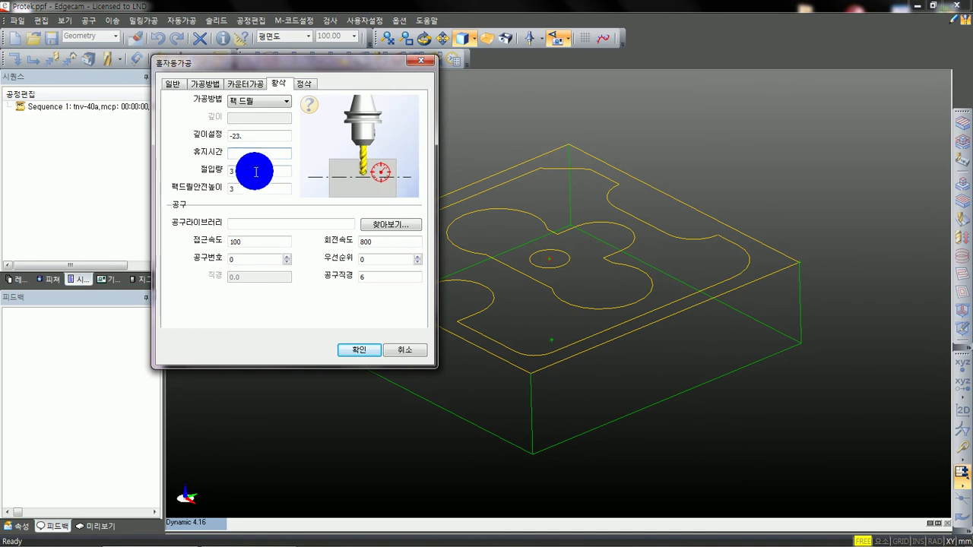
pyautogui.click(253, 173)
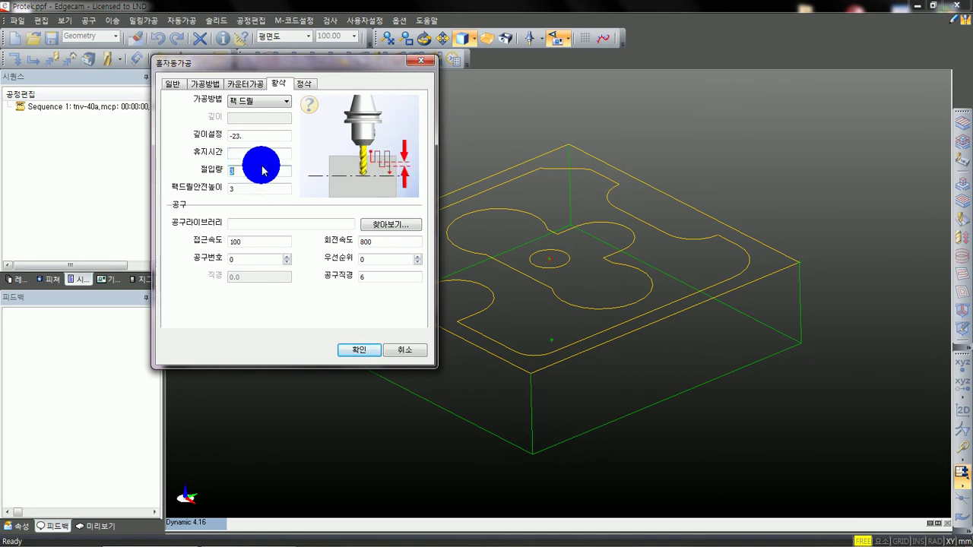
pyautogui.press('Tab')
# - Set the peck drill's tool number to 2 and its tool diameter to 8, keeping feed 100 and spindle speed 800
pyautogui.doubleClick(266, 242)
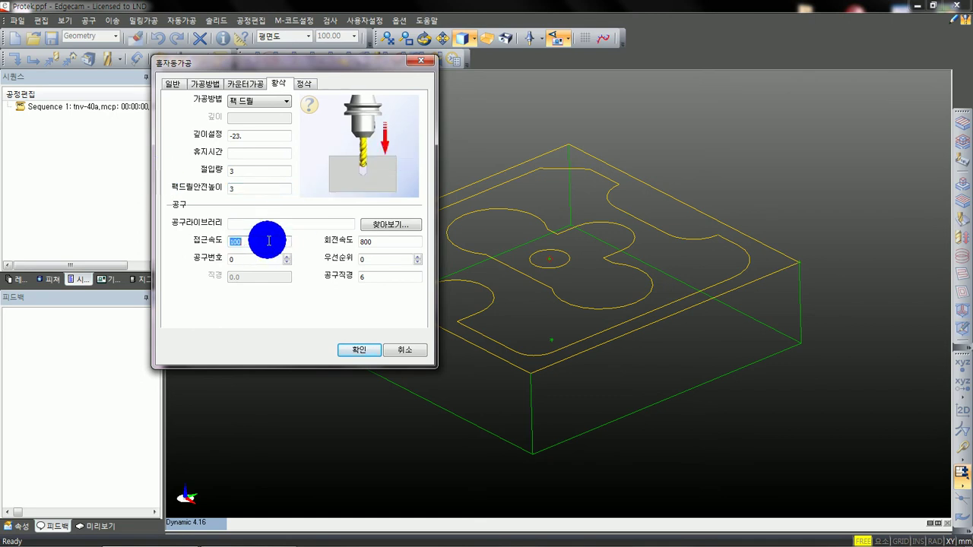
pyautogui.doubleClick(386, 241)
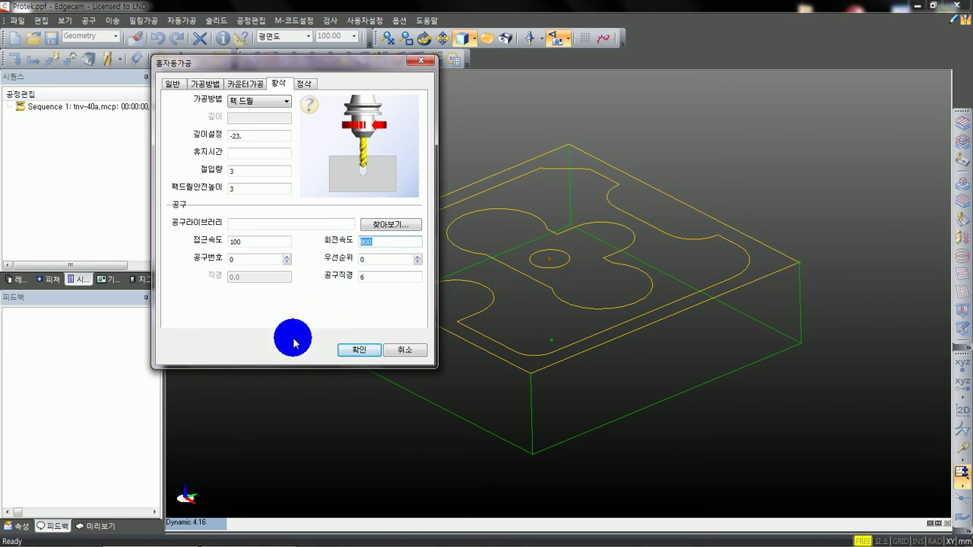
pyautogui.click(287, 257)
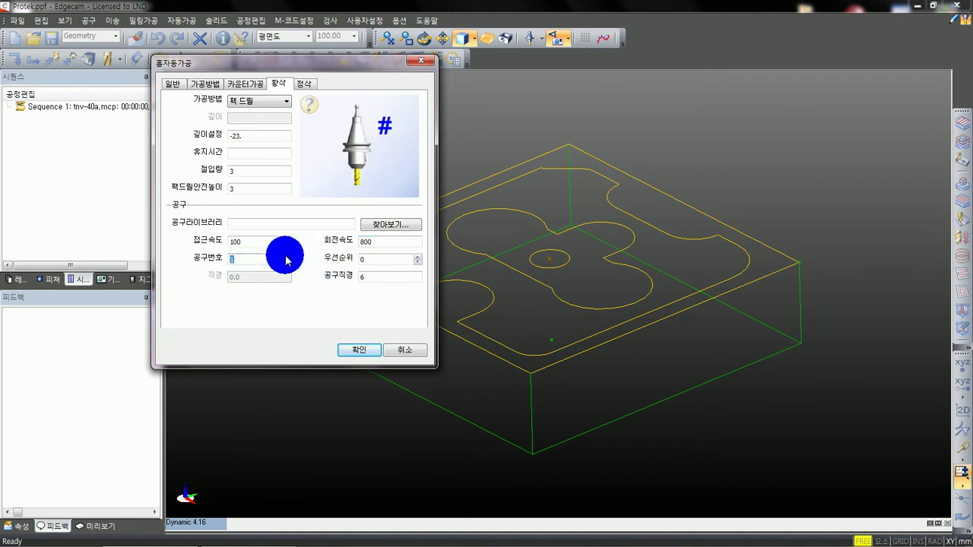
pyautogui.click(287, 257)
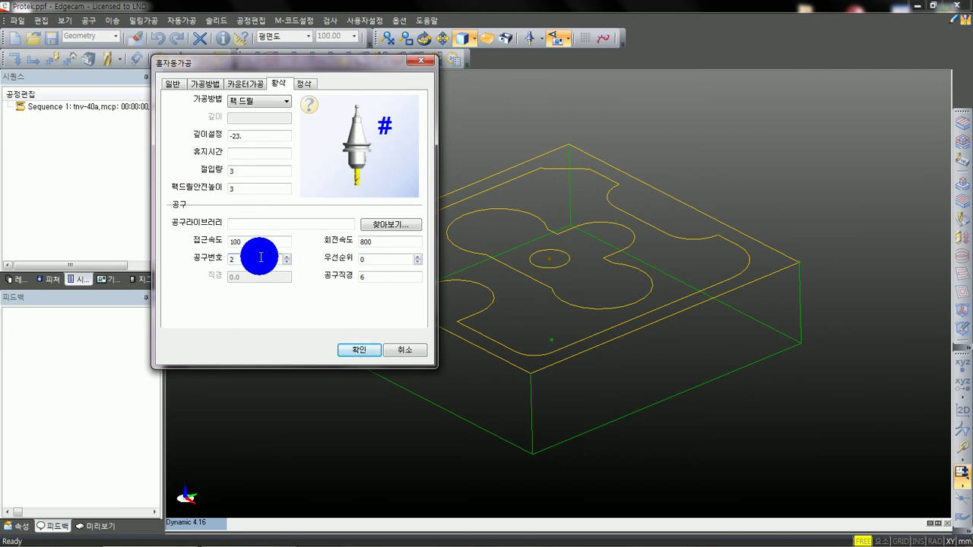
pyautogui.click(386, 279)
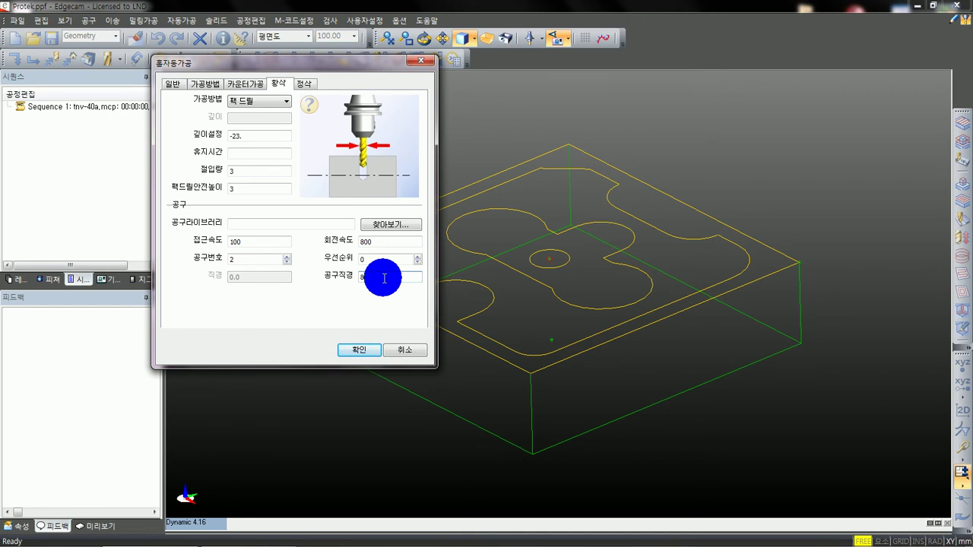
pyautogui.doubleClick(384, 273)
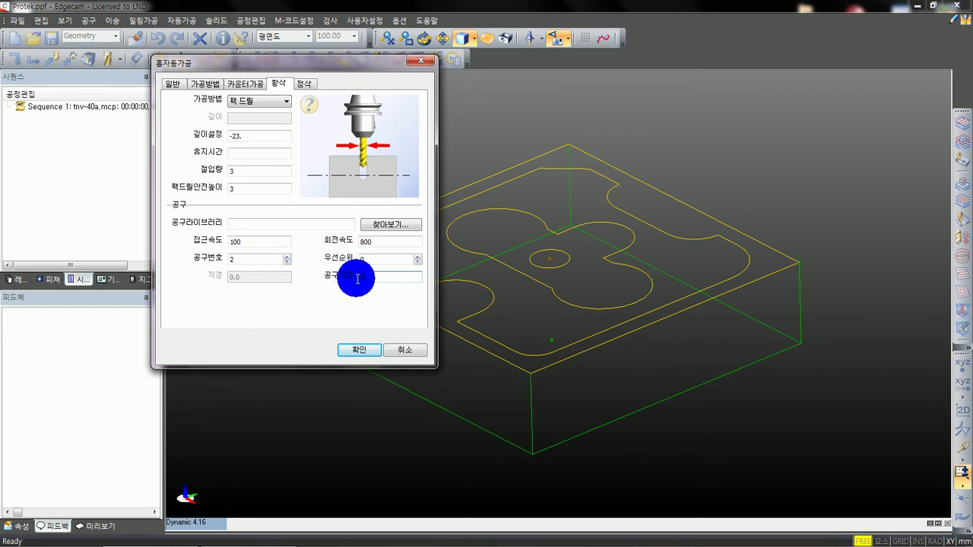
# - Review the hole operation's general, centre drill, counter, roughing and finishing settings before applying them
pyautogui.click(252, 86)
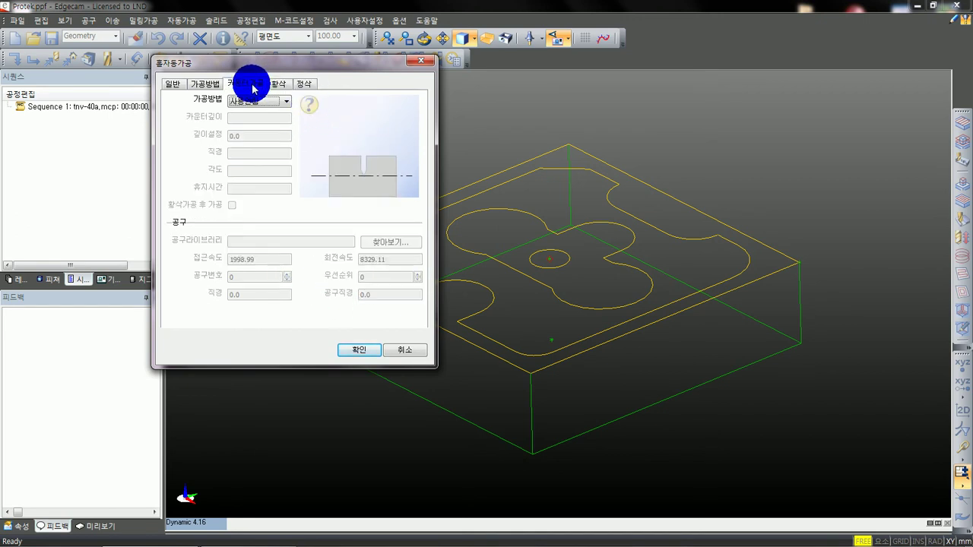
pyautogui.click(301, 84)
pyautogui.click(249, 84)
pyautogui.click(305, 85)
pyautogui.click(250, 85)
pyautogui.click(278, 102)
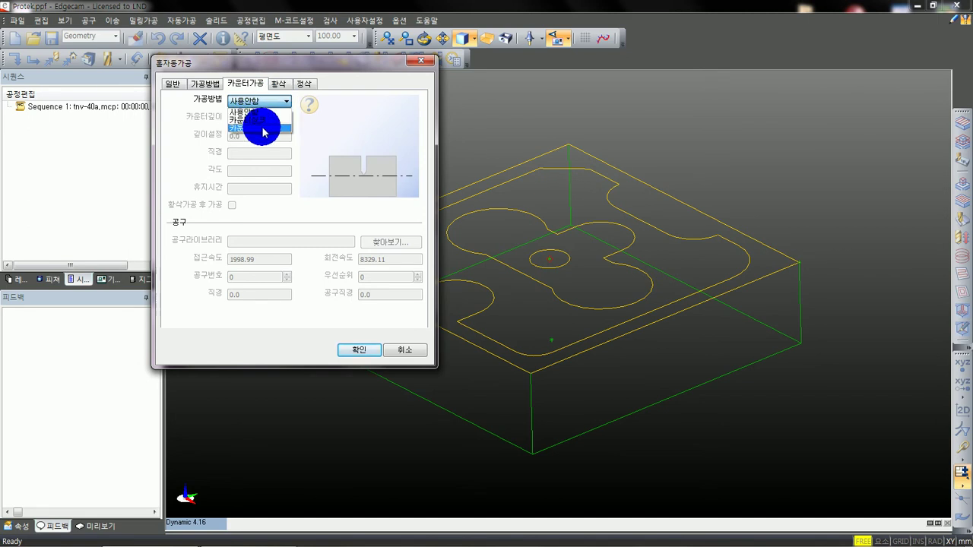
pyautogui.click(306, 86)
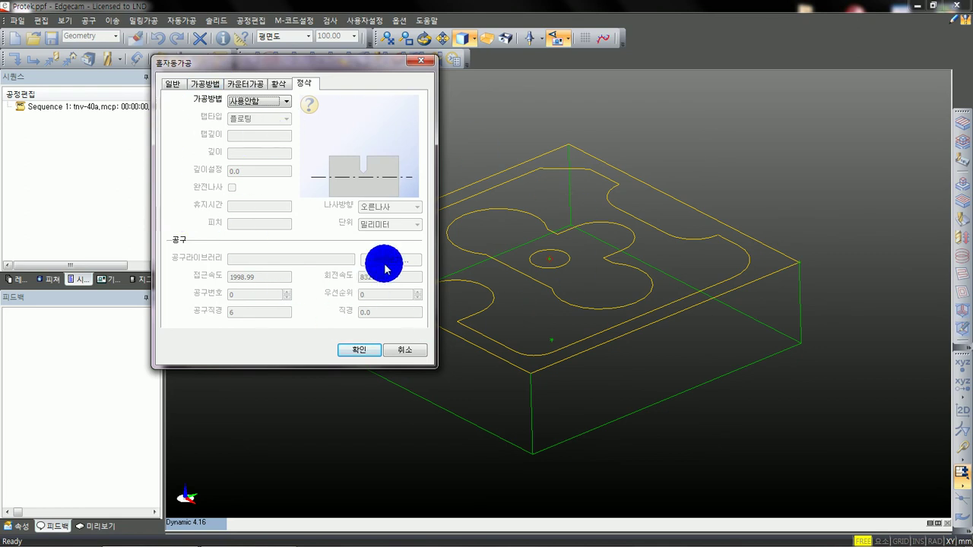
pyautogui.click(173, 83)
pyautogui.click(202, 83)
pyautogui.click(257, 85)
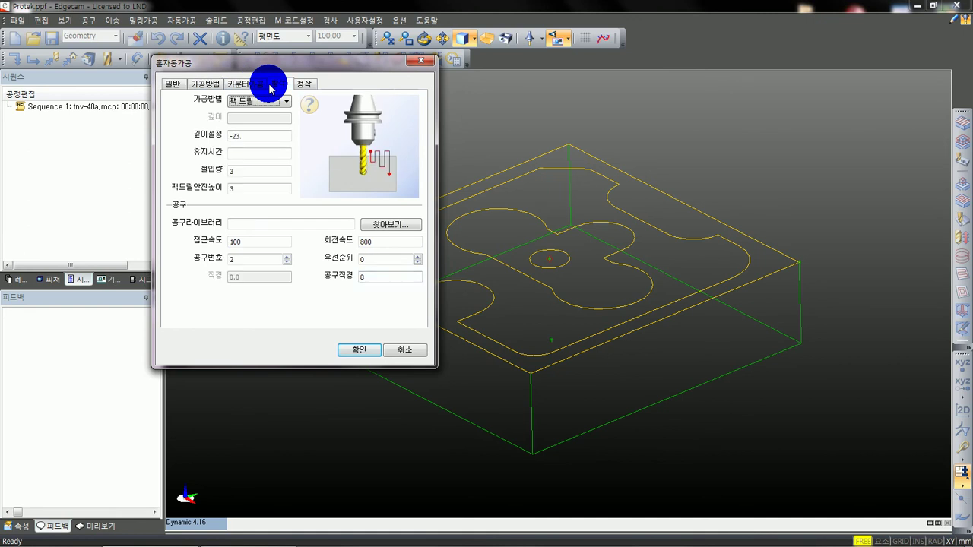
pyautogui.click(200, 83)
pyautogui.click(258, 85)
pyautogui.click(174, 82)
pyautogui.click(245, 84)
pyautogui.click(272, 85)
# - Generate the automatic hole machining operation and inspect the drill and its toolpath above the small circle
pyautogui.moveTo(279, 64); pyautogui.dragTo(280, 53)
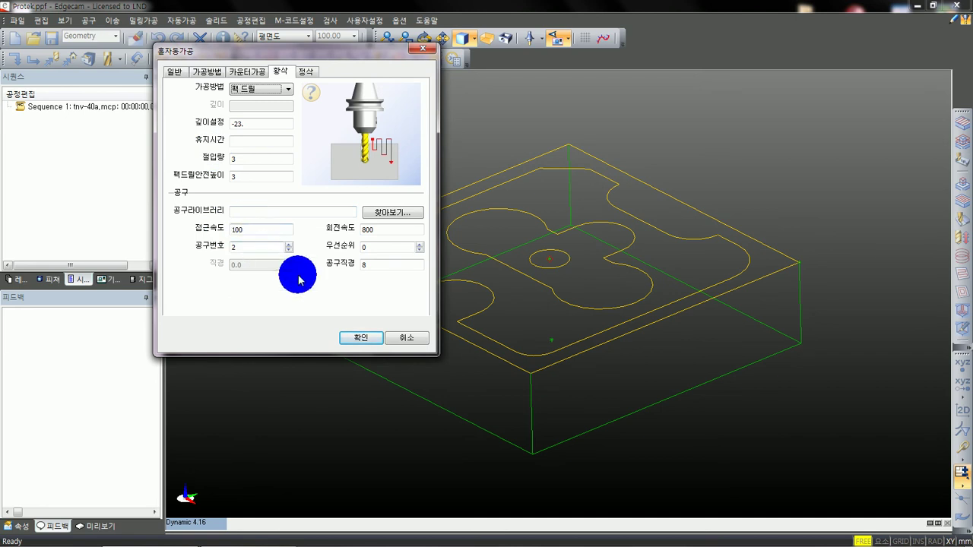
pyautogui.click(364, 339)
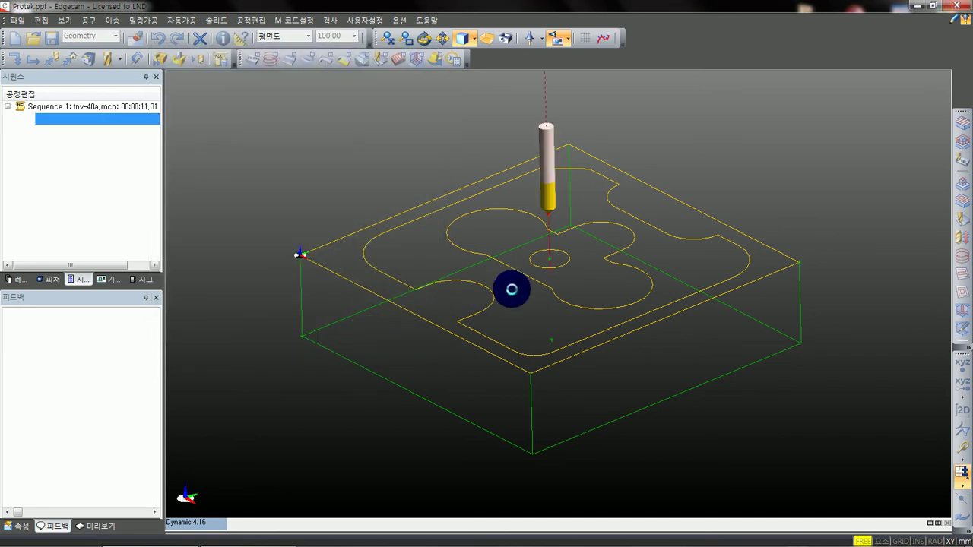
pyautogui.moveTo(522, 293); pyautogui.dragTo(555, 282, button='middle')
pyautogui.moveTo(574, 242); pyautogui.dragTo(569, 274, button='middle')
pyautogui.scroll(9, 563, 274)
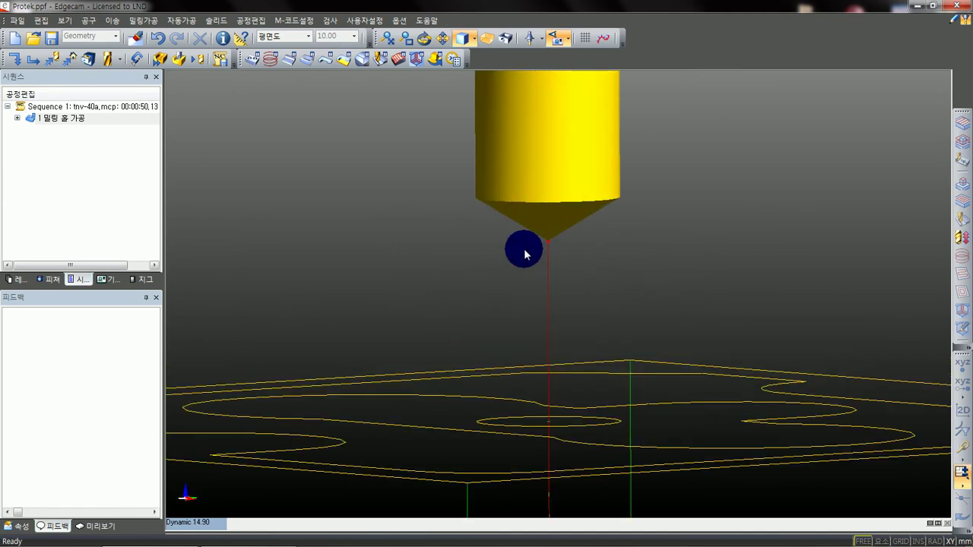
pyautogui.scroll(-7, 620, 210)
pyautogui.moveTo(590, 273); pyautogui.dragTo(364, 199, button='middle')
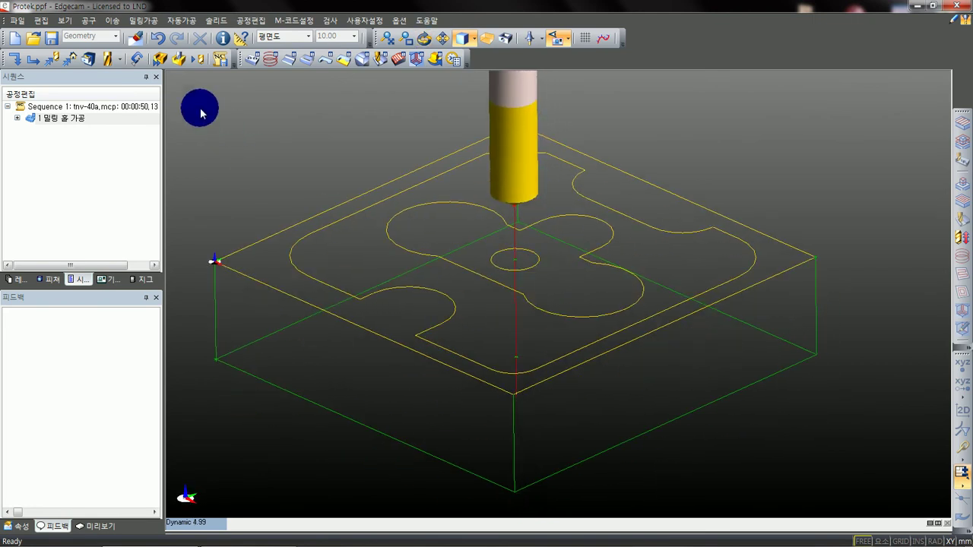
# - Open the machining simulator for the hole operation and close its floating speed control bar
pyautogui.click(180, 61)
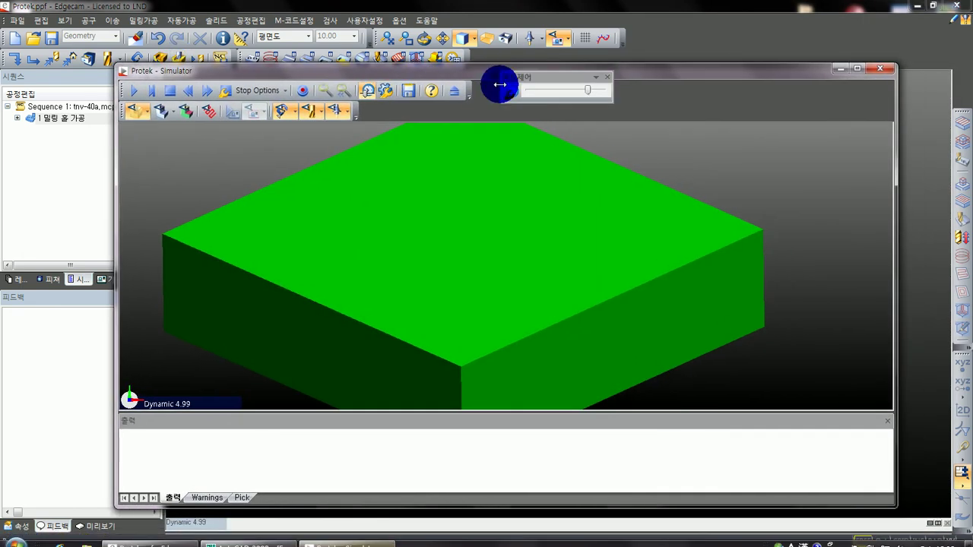
pyautogui.click(607, 76)
pyautogui.scroll(-2, 527, 278)
pyautogui.moveTo(505, 240); pyautogui.dragTo(430, 245, button='middle')
pyautogui.scroll(4, 507, 279)
pyautogui.scroll(-4, 446, 292)
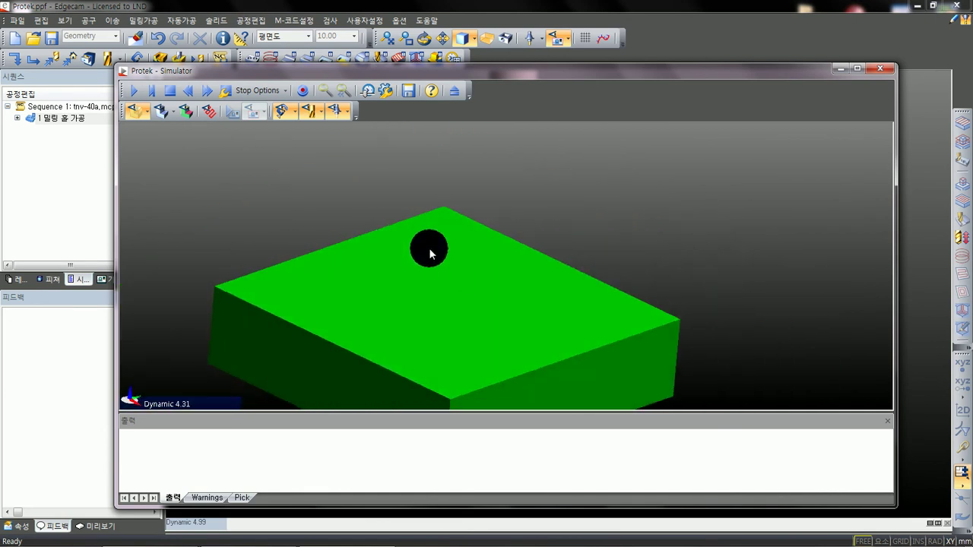
# - Show the simulation speed control, slow the playback down and run the drilling simulation
pyautogui.click(368, 91)
pyautogui.moveTo(532, 72); pyautogui.dragTo(384, 133)
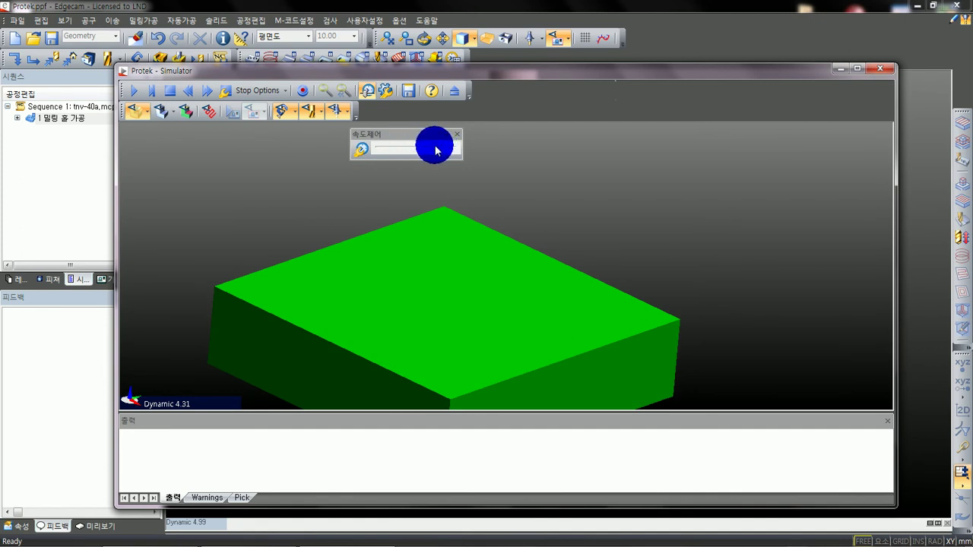
pyautogui.moveTo(438, 150); pyautogui.dragTo(398, 150)
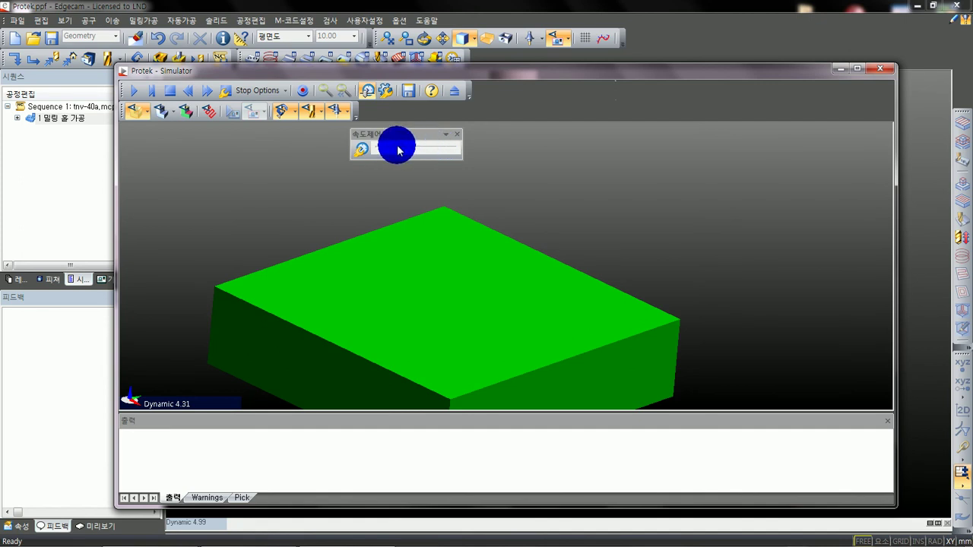
pyautogui.click(133, 92)
pyautogui.moveTo(281, 173); pyautogui.dragTo(471, 213)
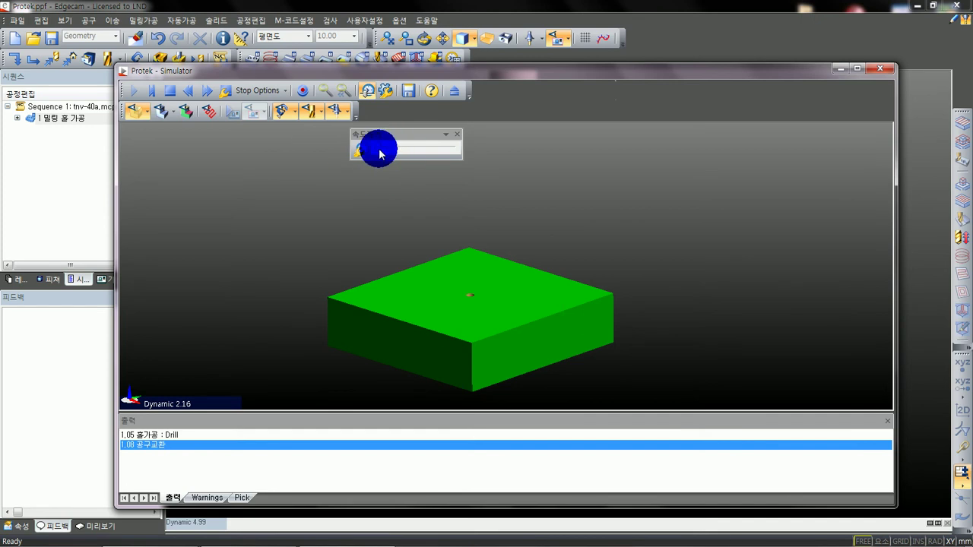
pyautogui.moveTo(386, 151)
pyautogui.mouseDown()
pyautogui.moveTo(400, 150)
pyautogui.moveTo(373, 150)
pyautogui.mouseUp()
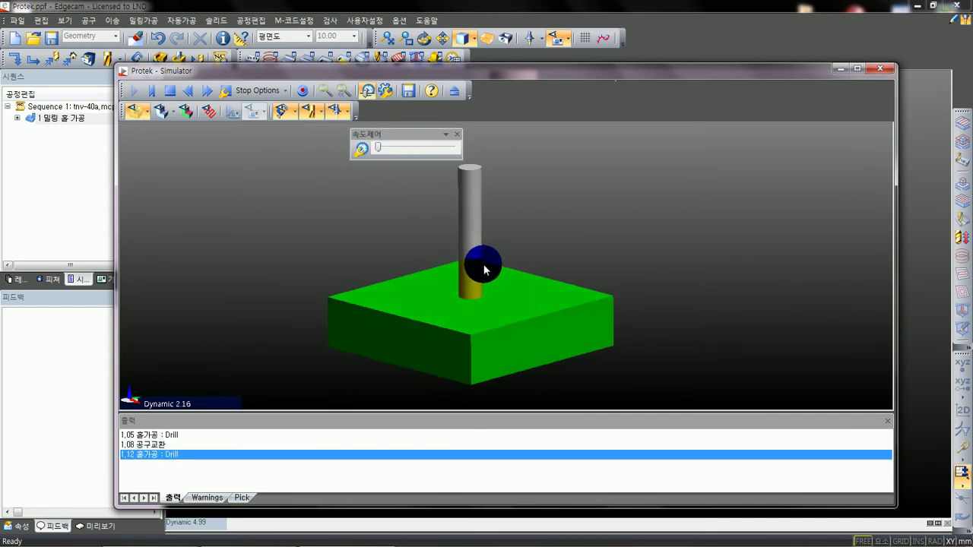
# - Display the simulated stock as translucent, examine the drilled hole inside the block and close the simulator
pyautogui.click(147, 115)
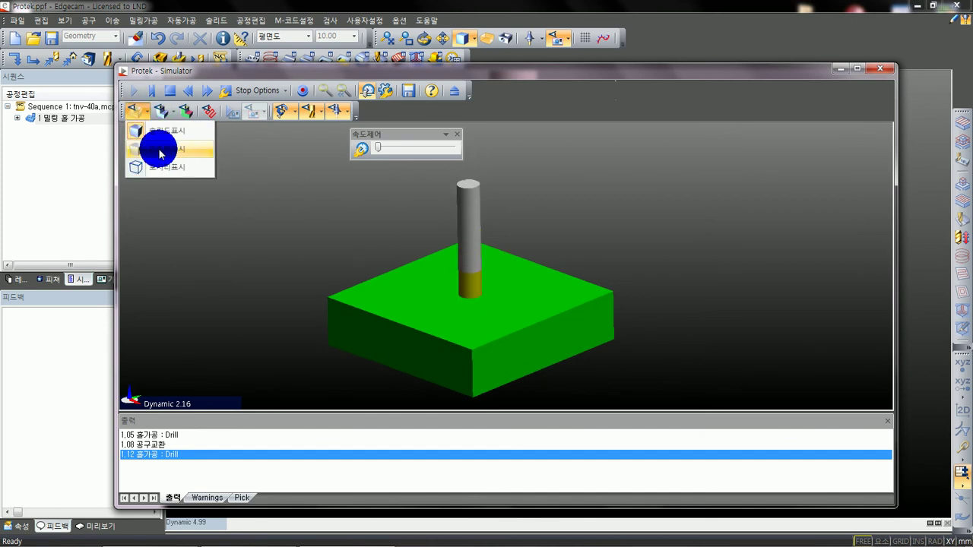
pyautogui.click(159, 151)
pyautogui.moveTo(500, 298); pyautogui.dragTo(436, 254)
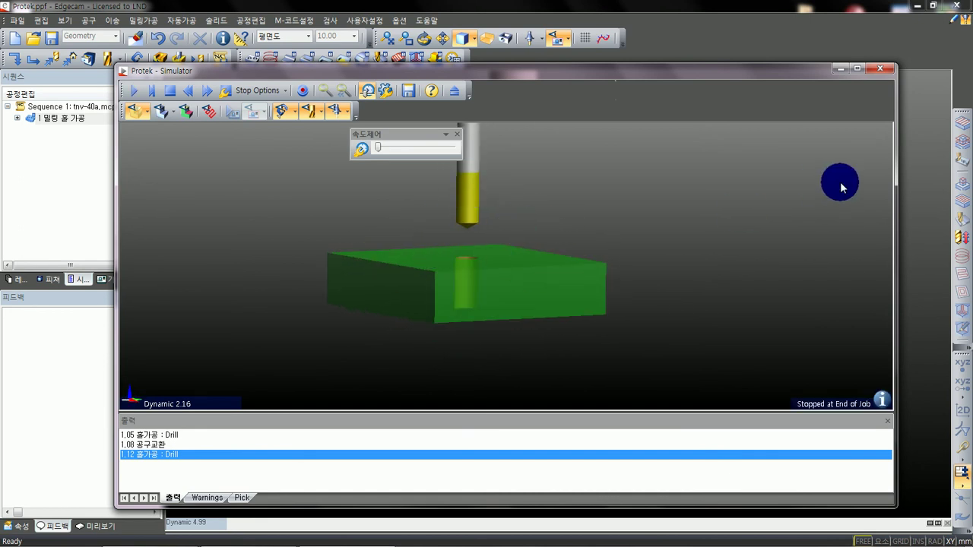
pyautogui.click(880, 68)
# - Select the milling hole operation in the sequence and inspect its drill and toolpath at the small circle
pyautogui.moveTo(497, 231); pyautogui.dragTo(506, 255, button='middle')
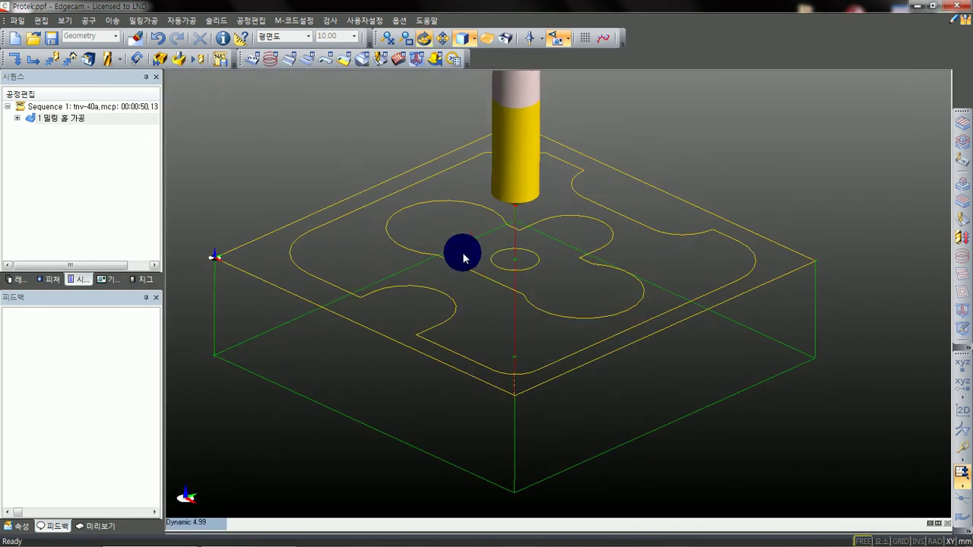
pyautogui.click(80, 118)
pyautogui.click(88, 164)
pyautogui.moveTo(454, 330); pyautogui.dragTo(525, 339, button='middle')
pyautogui.scroll(-4, 488, 367)
pyautogui.scroll(3, 538, 355)
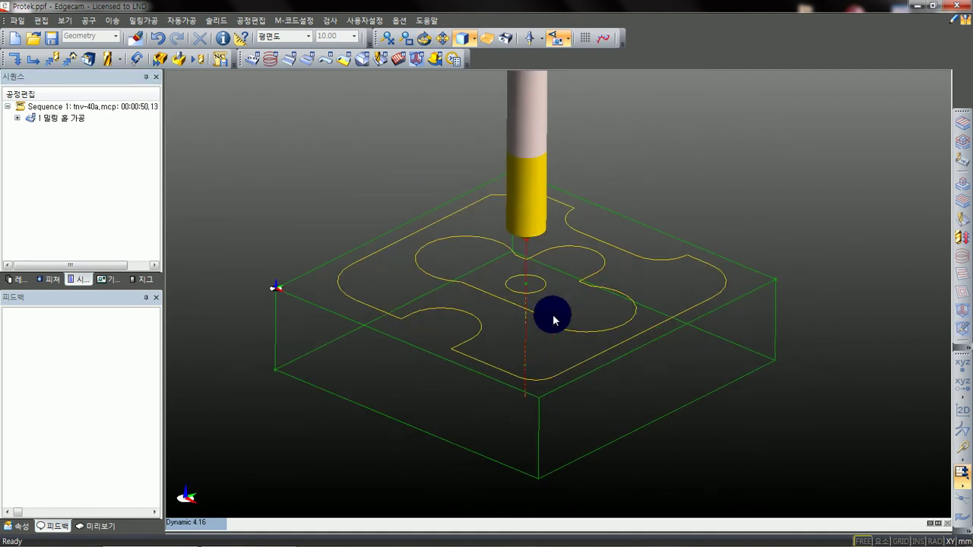
pyautogui.click(570, 219)
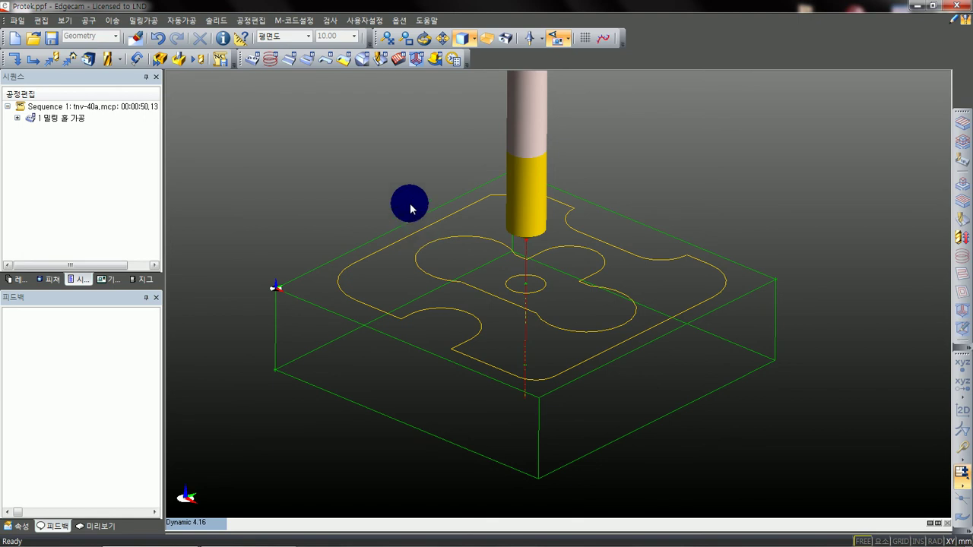
# - Start the roughing cycle and select the whole closed outer contour as the geometry to machine
pyautogui.click(307, 59)
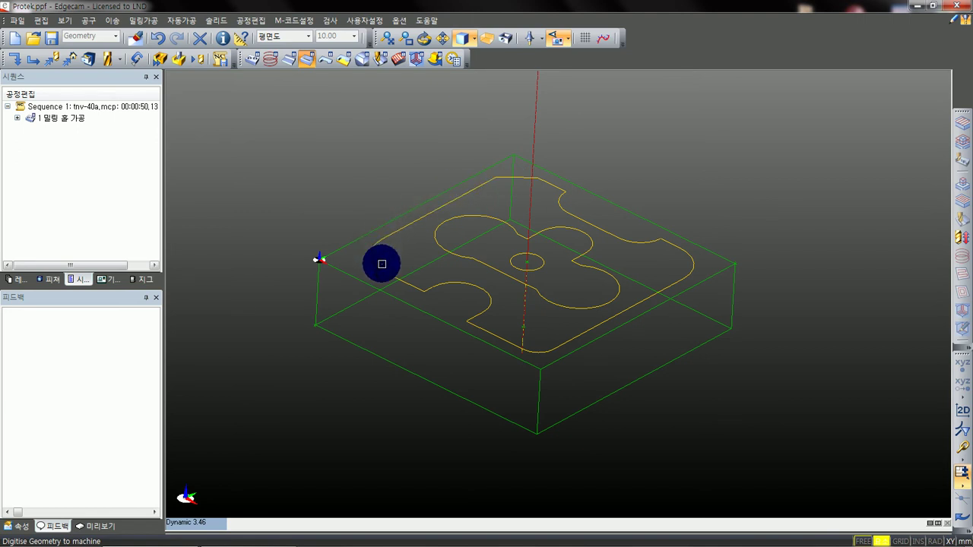
pyautogui.scroll(3, 395, 170)
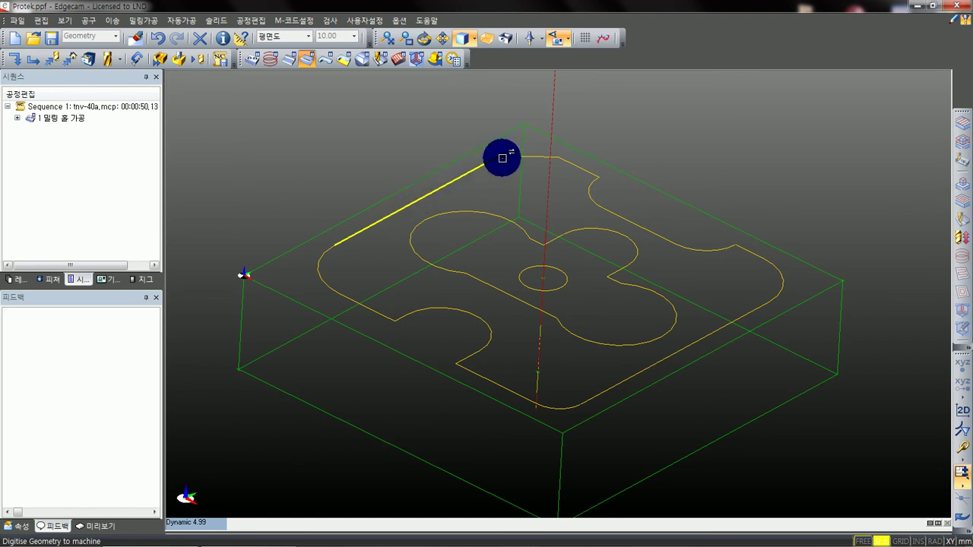
pyautogui.click(478, 165)
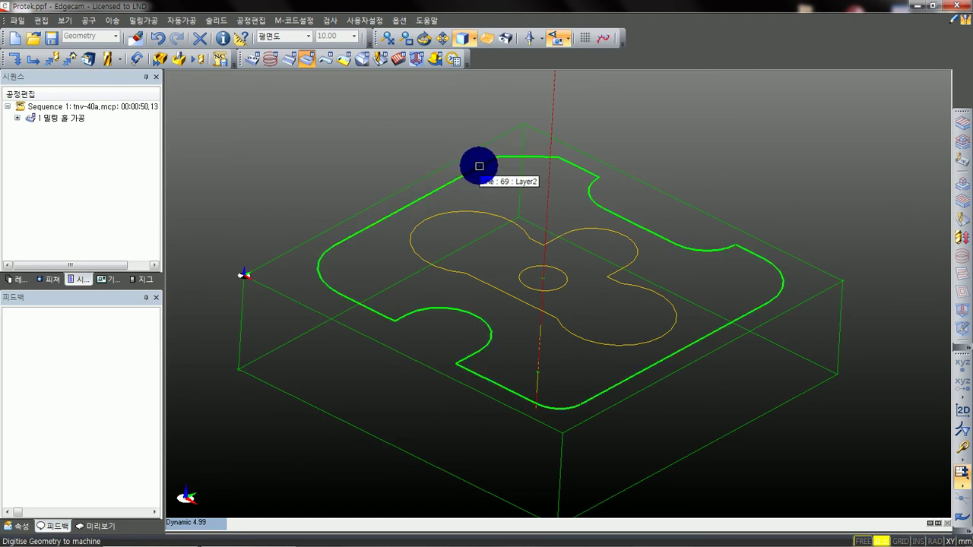
pyautogui.moveTo(491, 159); pyautogui.dragTo(479, 145, button='middle')
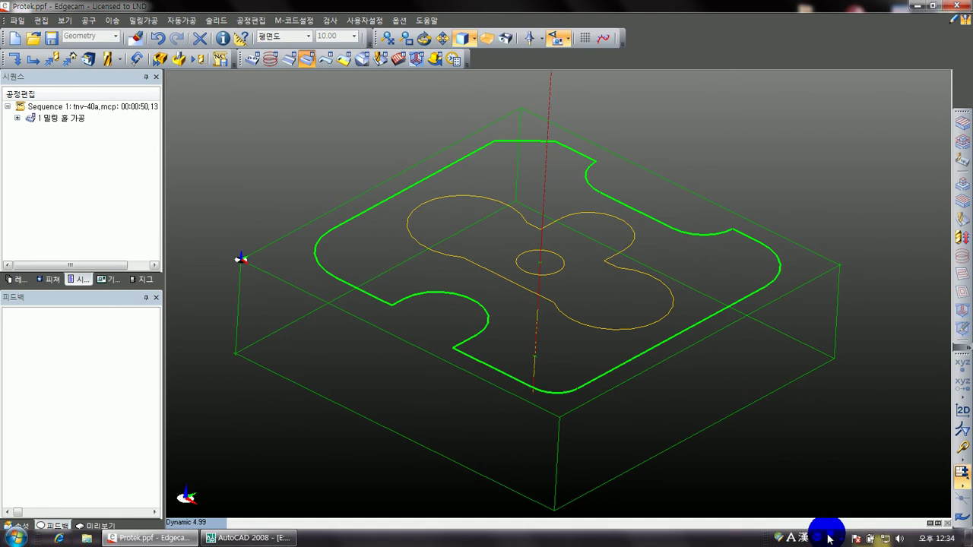
pyautogui.click(839, 536)
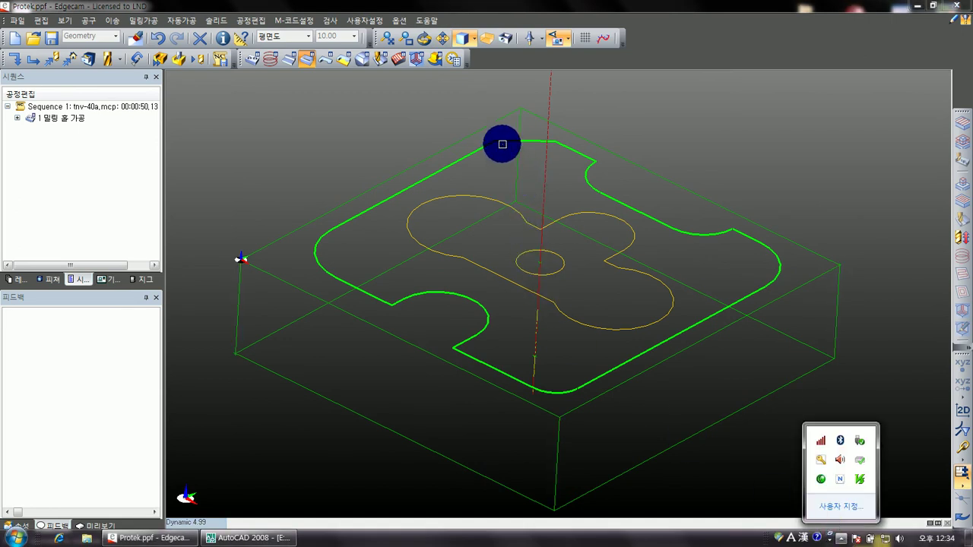
pyautogui.click(468, 301)
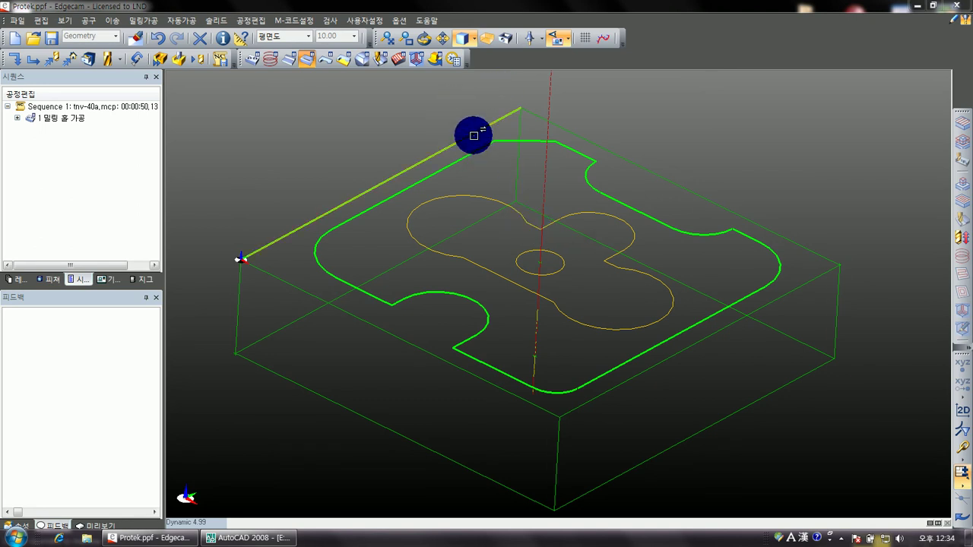
# - Accept the outer contour and skip the machining boundary selection to open the roughing settings
pyautogui.scroll(2, 478, 163)
pyautogui.moveTo(495, 203); pyautogui.dragTo(490, 182, button='middle')
pyautogui.scroll(1, 488, 176)
pyautogui.scroll(-1, 490, 176)
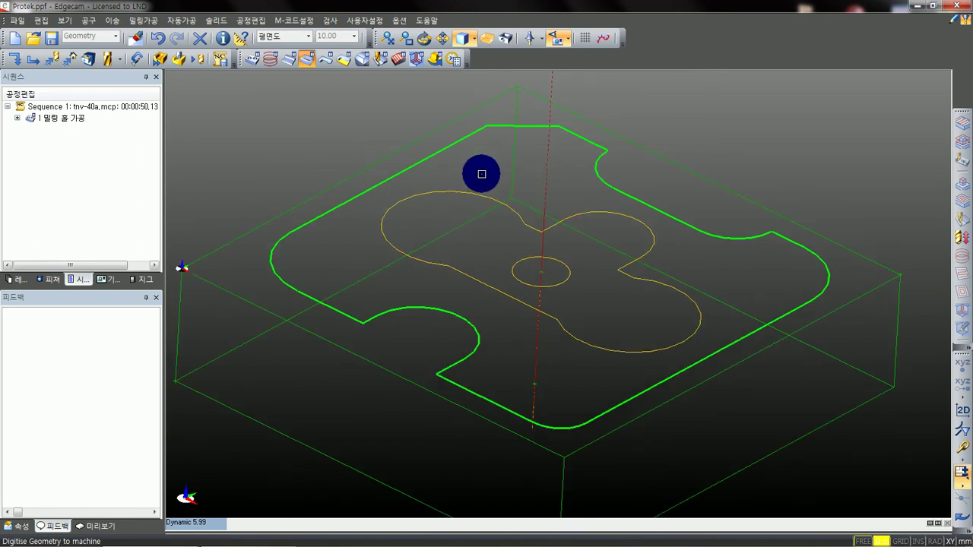
pyautogui.moveTo(511, 183); pyautogui.dragTo(514, 157, button='middle')
pyautogui.scroll(1, 514, 176)
pyautogui.scroll(-3, 514, 176)
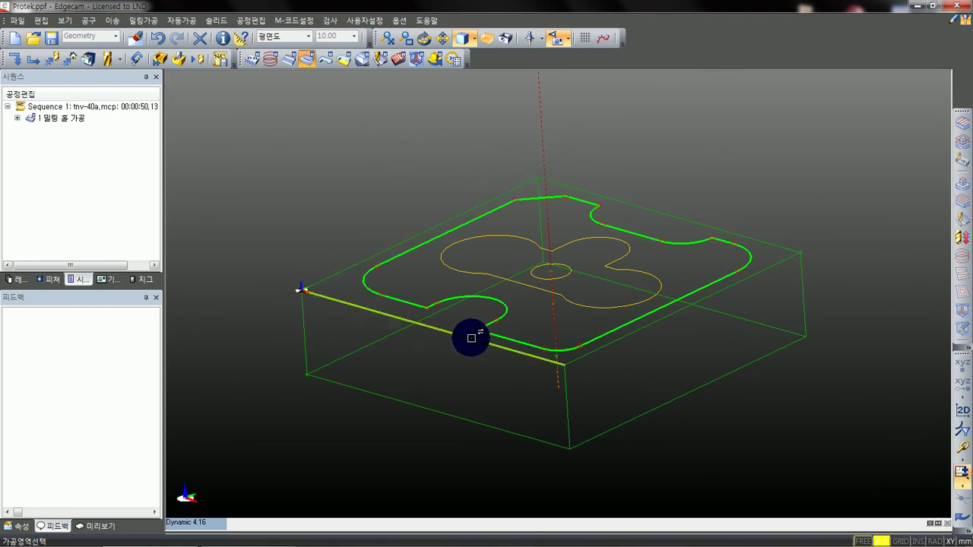
pyautogui.moveTo(628, 178); pyautogui.dragTo(636, 200, button='middle')
pyautogui.moveTo(438, 206); pyautogui.dragTo(426, 237, button='middle')
pyautogui.scroll(1, 428, 237)
pyautogui.moveTo(458, 266); pyautogui.dragTo(443, 215, button='middle')
pyautogui.scroll(-2, 441, 213)
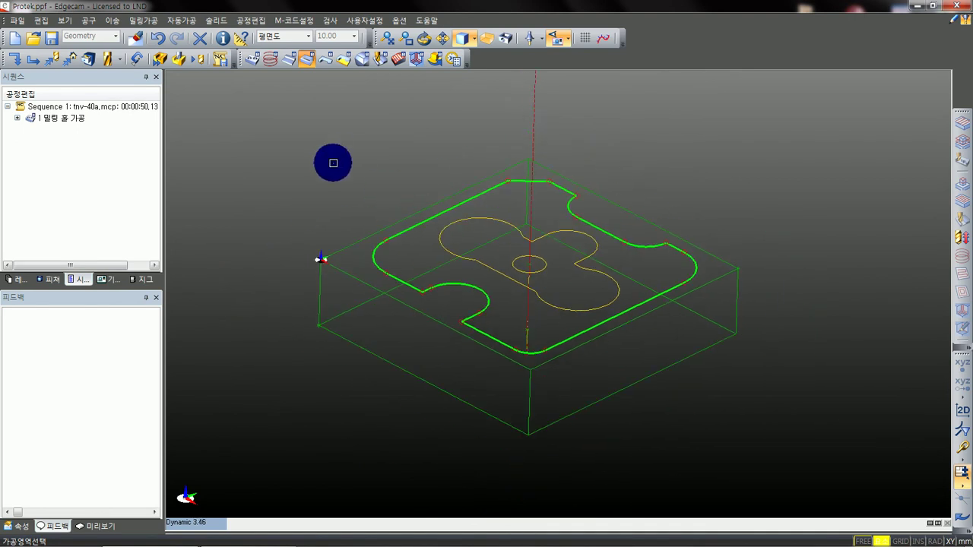
pyautogui.rightClick(332, 162)
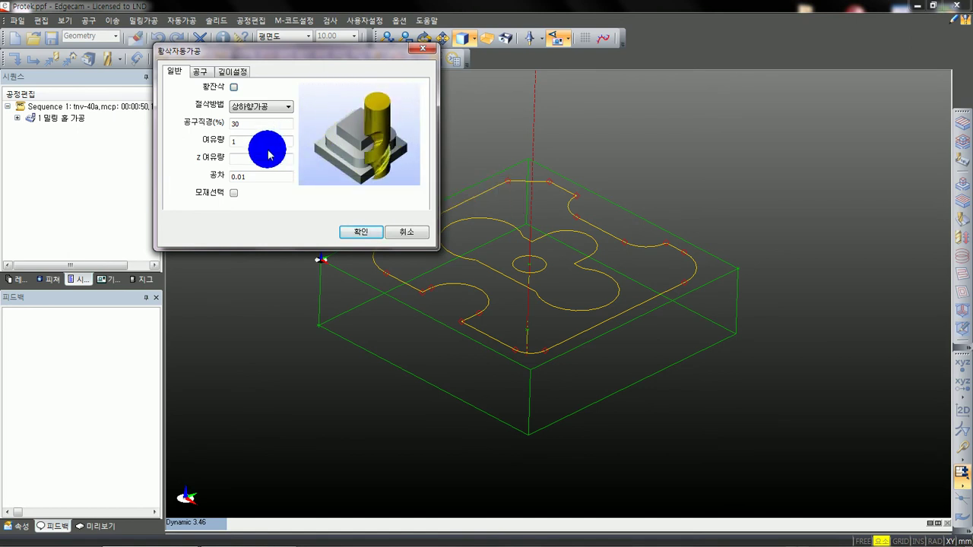
# - Set the roughing stepover to 70% of the tool diameter, clear the stock allowance and enable stock selection (모재선택)
pyautogui.click(266, 106)
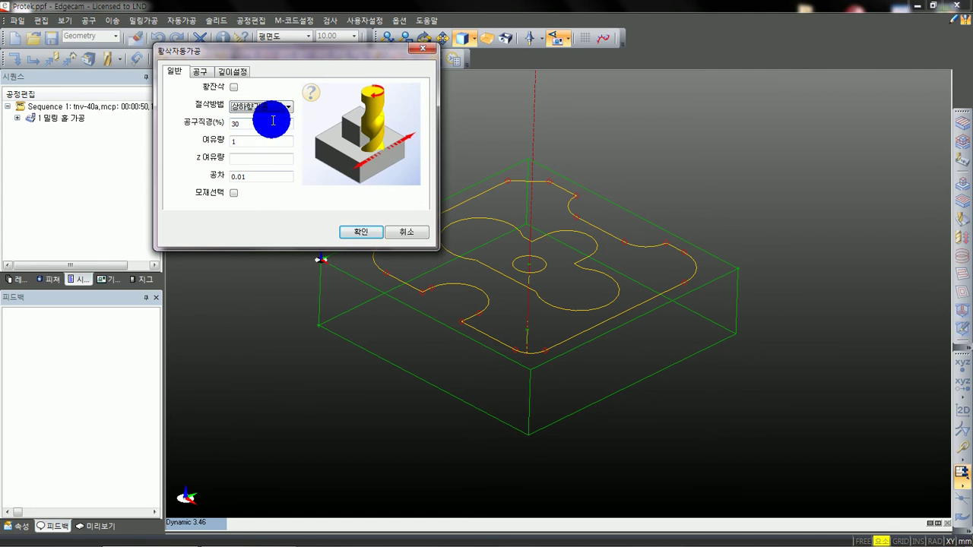
pyautogui.doubleClick(237, 123)
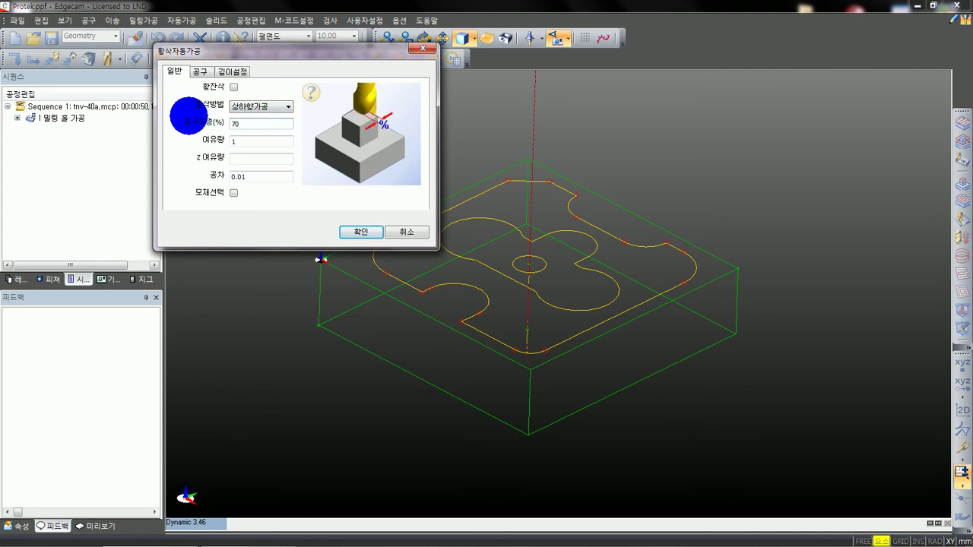
pyautogui.doubleClick(247, 141)
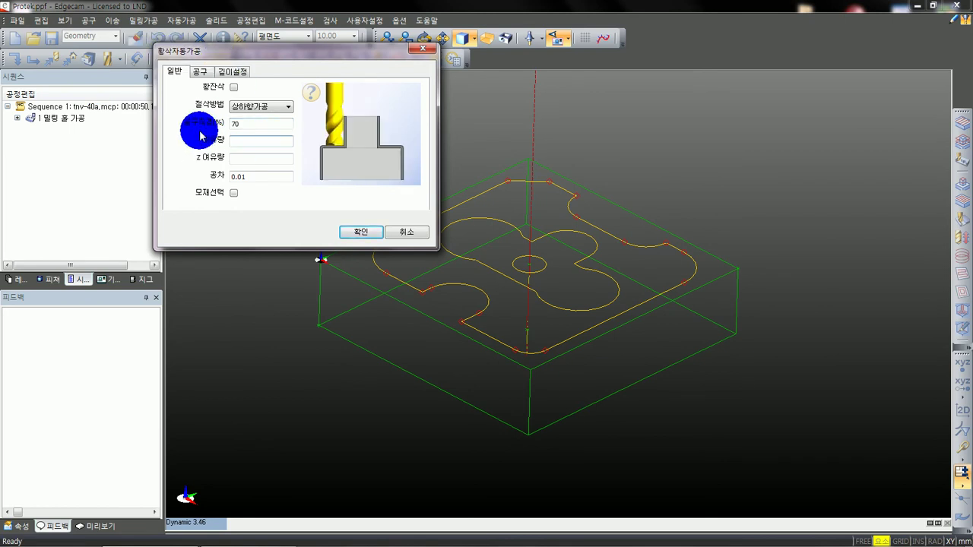
pyautogui.click(231, 192)
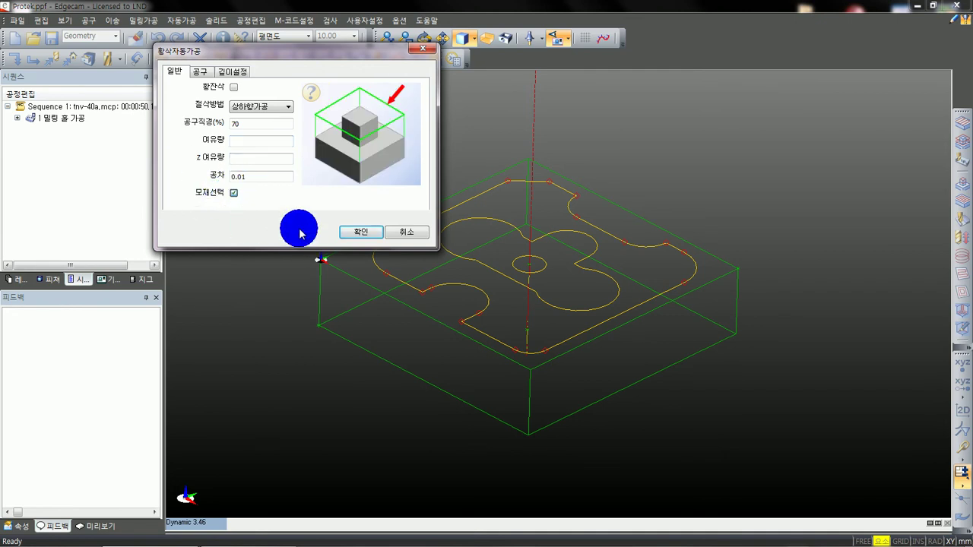
# - Set the roughing cutting method to climb milling (하향가공) and check the stepover and allowance fields
pyautogui.click(266, 107)
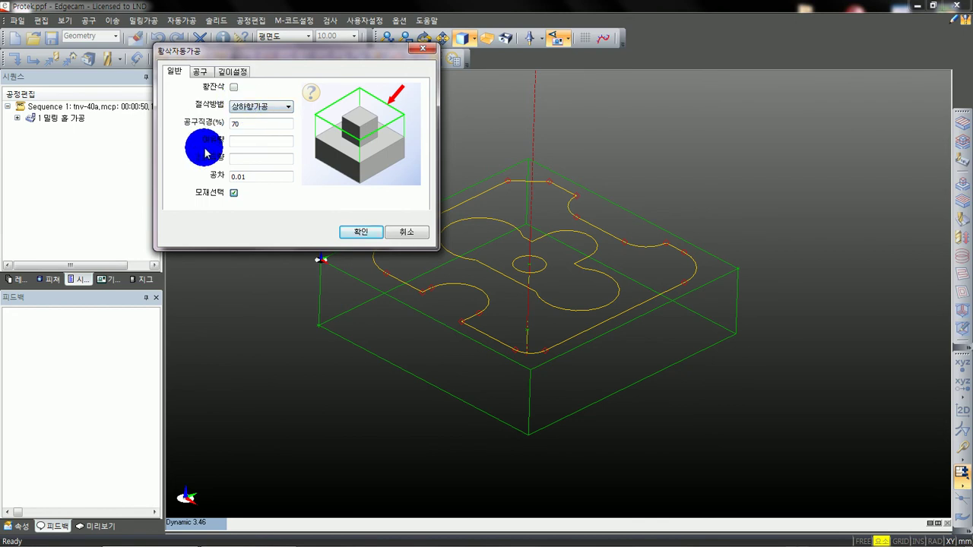
pyautogui.click(242, 108)
pyautogui.click(257, 122)
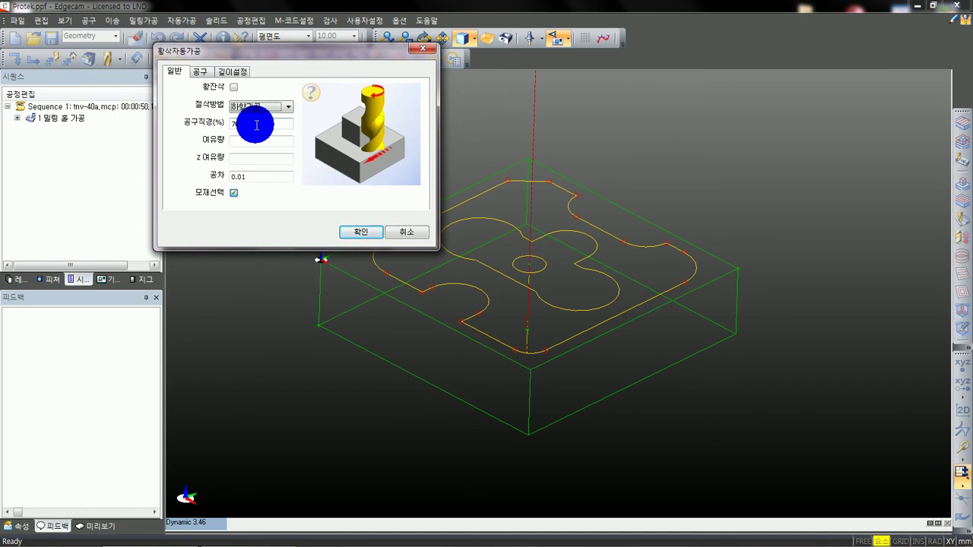
pyautogui.click(246, 107)
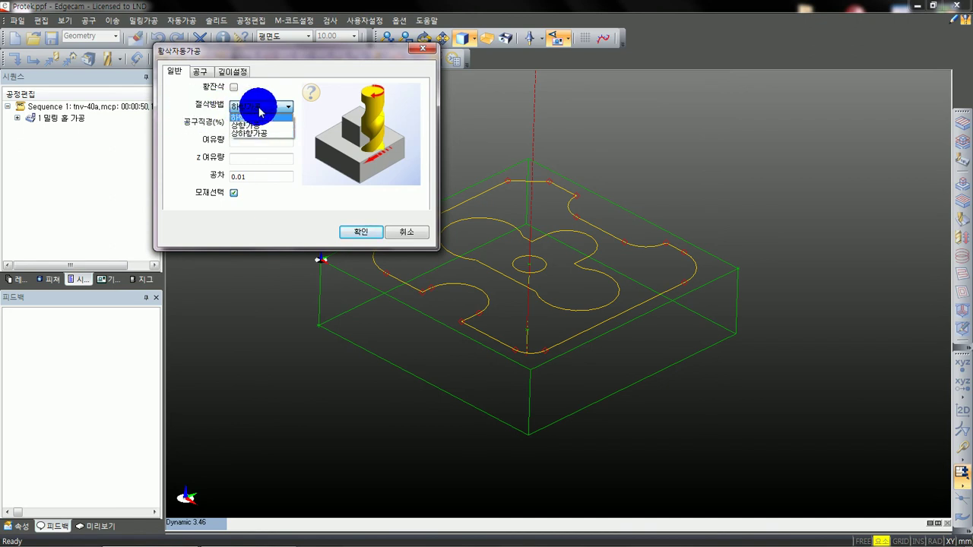
pyautogui.moveTo(250, 125); pyautogui.dragTo(181, 127)
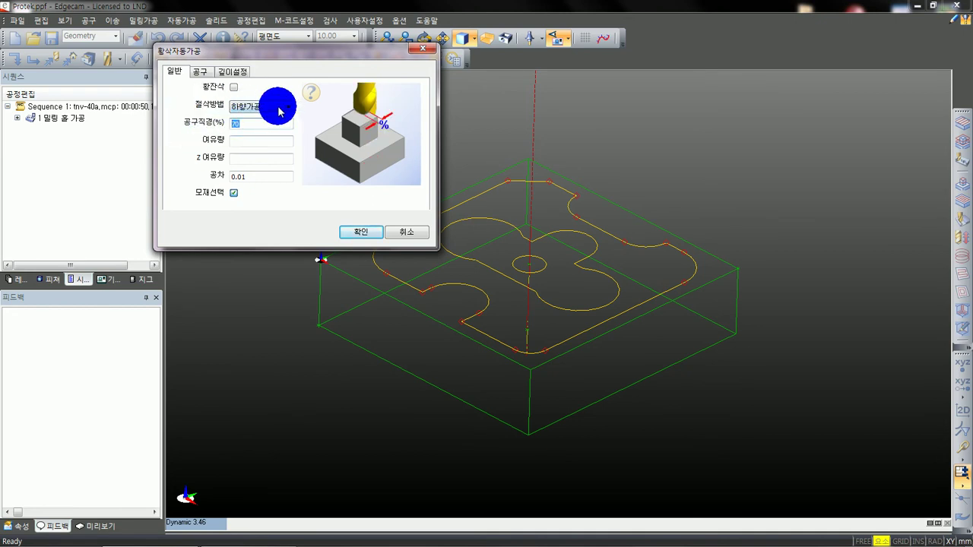
pyautogui.click(251, 141)
pyautogui.click(254, 158)
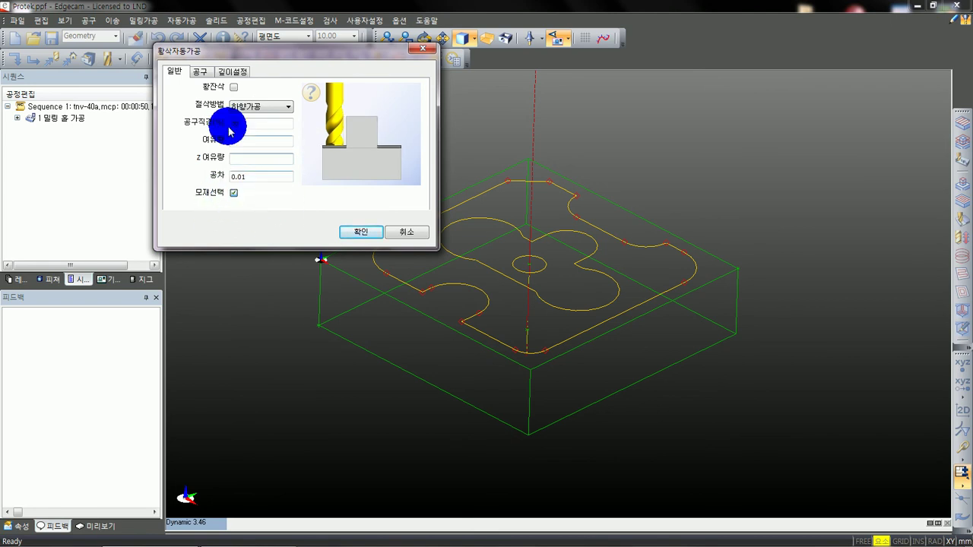
# - Set the roughing tool's feed rate to 150, plunge feed to 80 and spindle speed to 1000
pyautogui.click(196, 71)
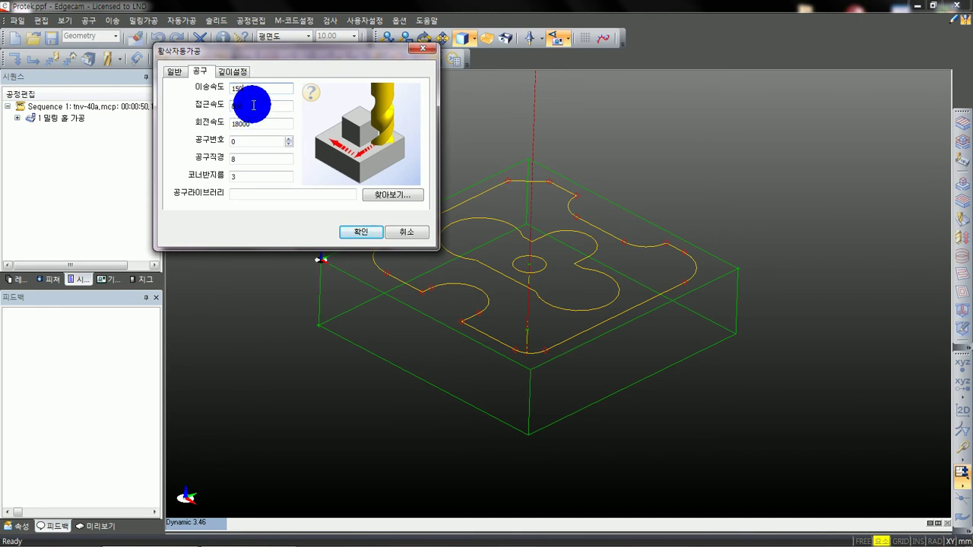
pyautogui.press('Tab')
pyautogui.write('80')
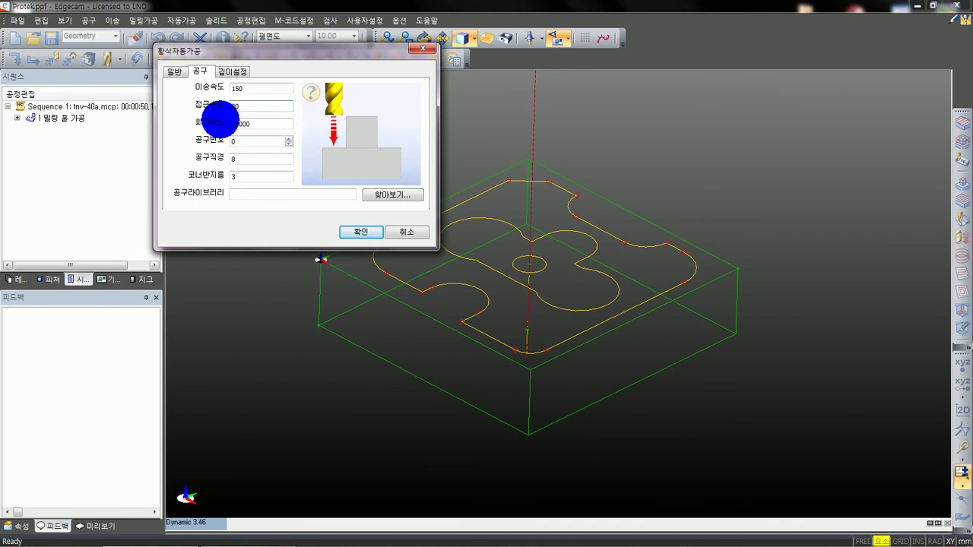
pyautogui.press('Tab')
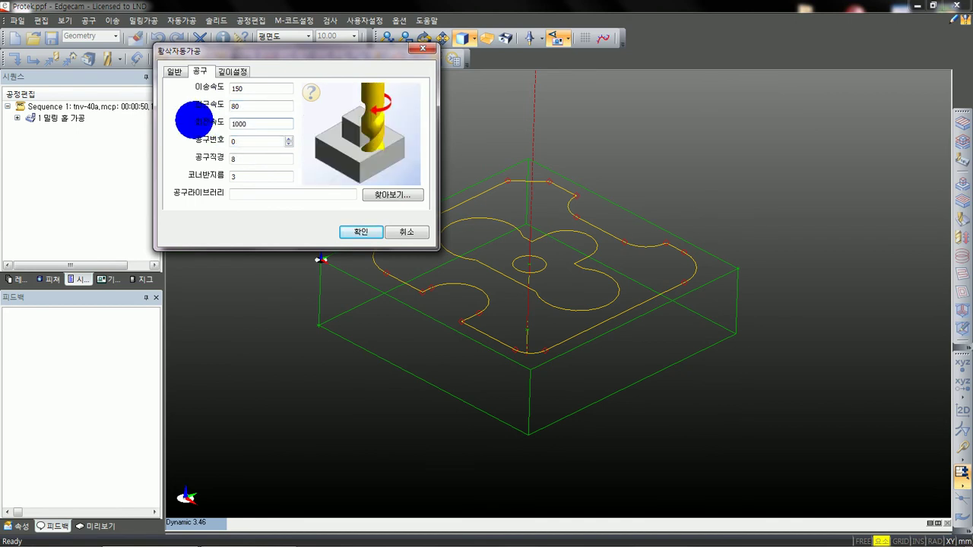
pyautogui.moveTo(261, 123); pyautogui.dragTo(219, 125)
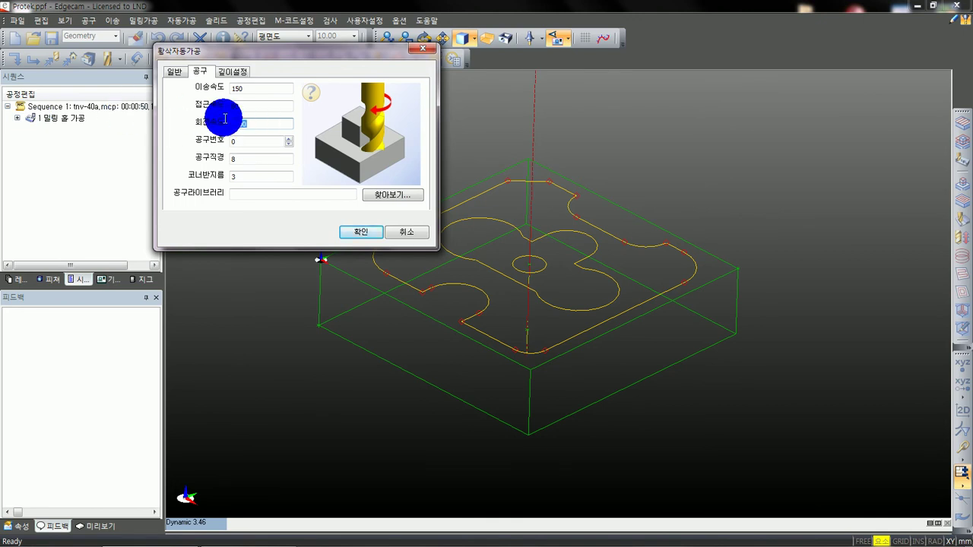
pyautogui.click(245, 105)
pyautogui.write('80')
pyautogui.press('Tab')
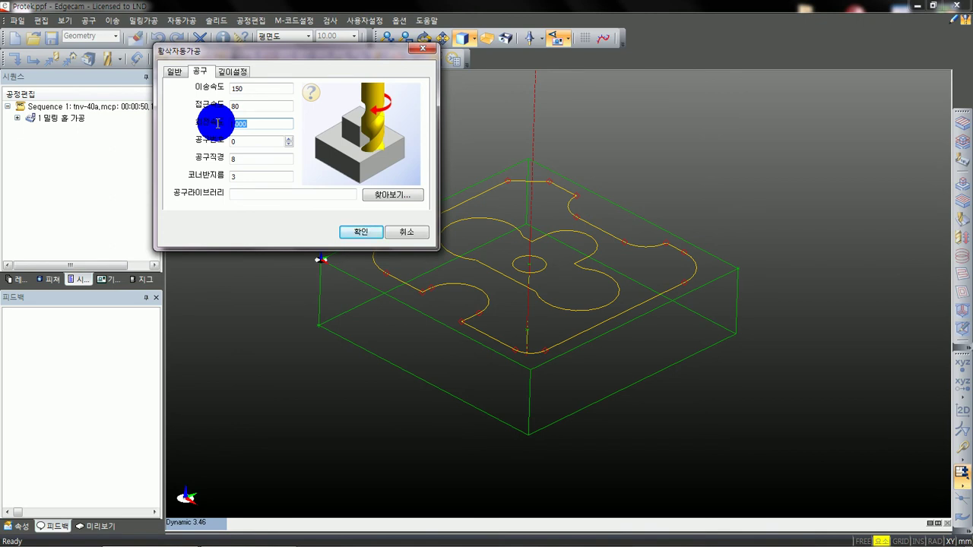
pyautogui.click(266, 107)
pyautogui.click(239, 124)
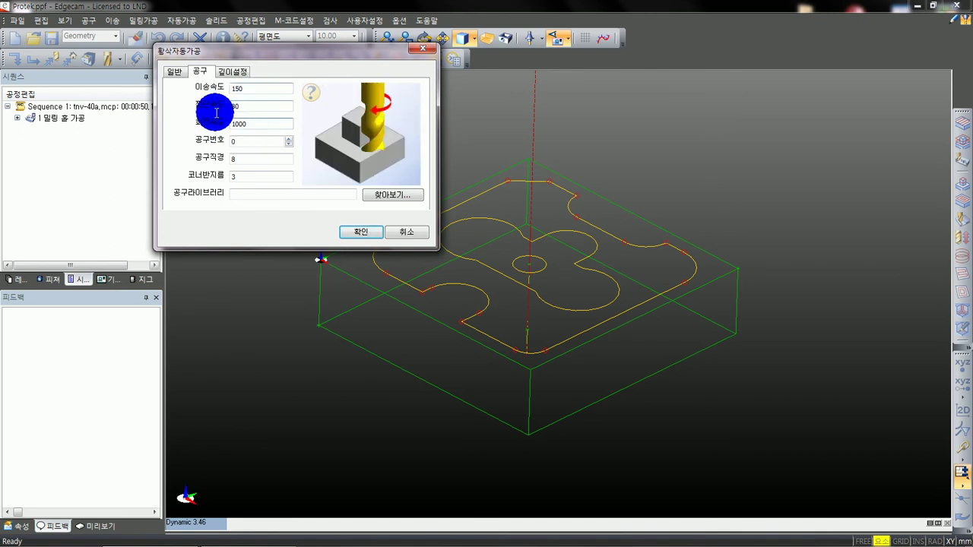
# - Set the roughing tool number to 3 and the tool diameter to 10
pyautogui.click(289, 139)
pyautogui.write('3')
pyautogui.click(263, 160)
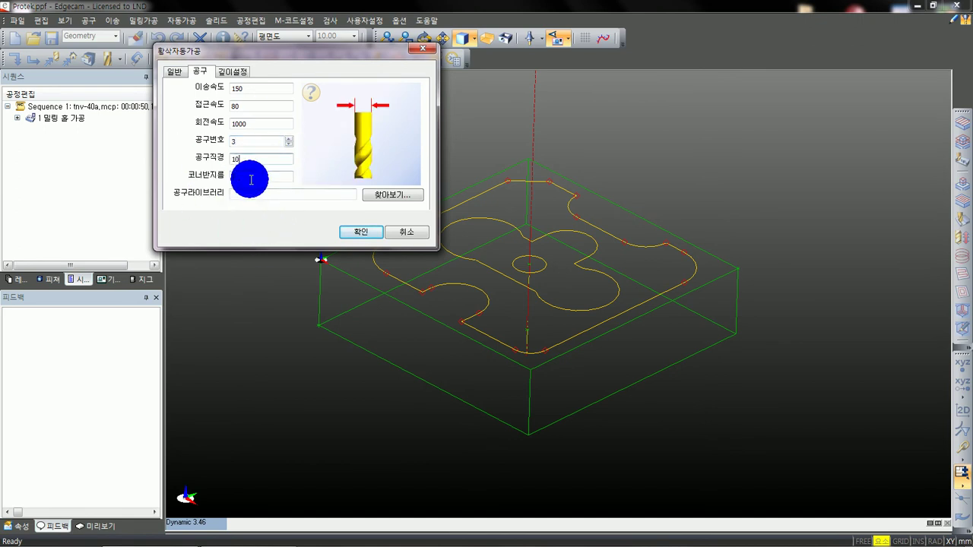
# - Check the roughing tool's feed rate, plunge feed, spindle speed, tool number and diameter fields
pyautogui.press('Tab')
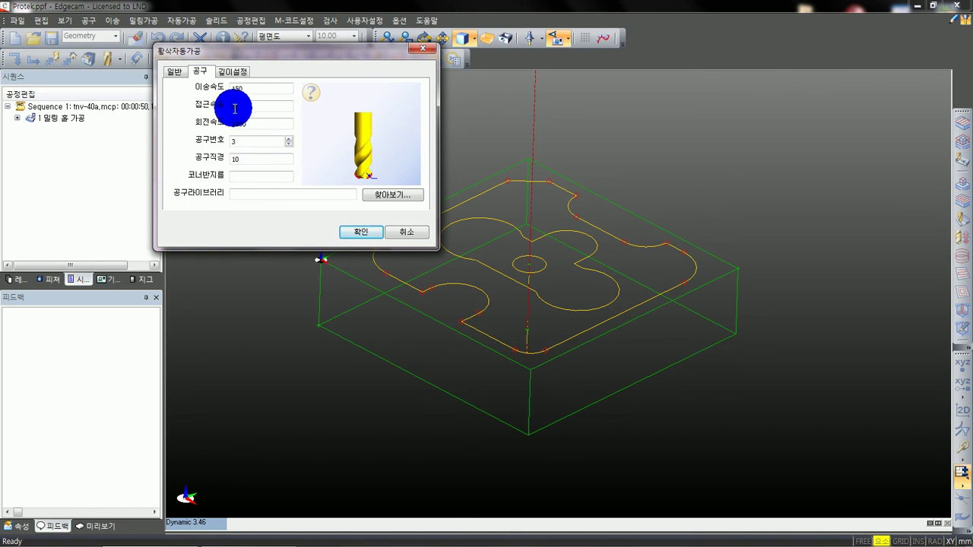
pyautogui.click(252, 89)
pyautogui.click(253, 105)
pyautogui.click(253, 122)
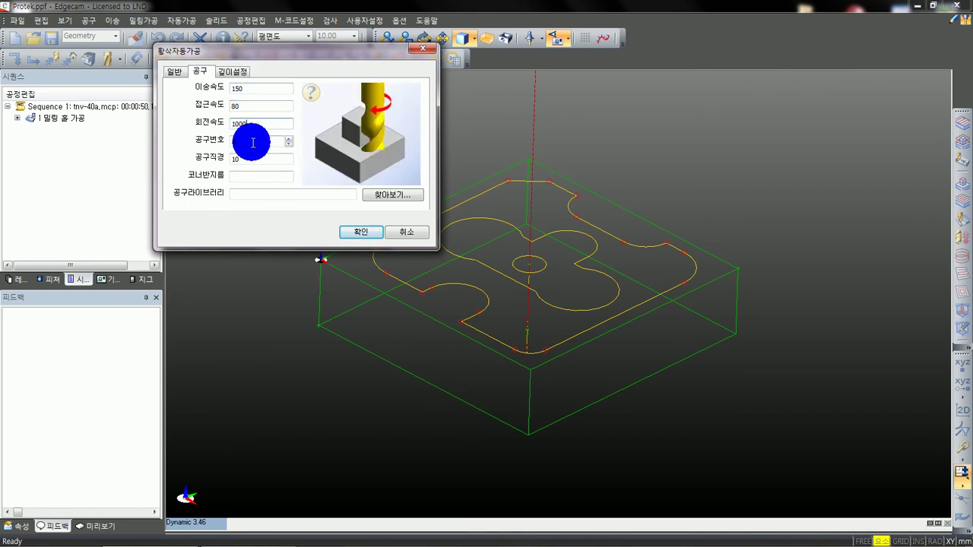
pyautogui.click(253, 142)
pyautogui.click(254, 159)
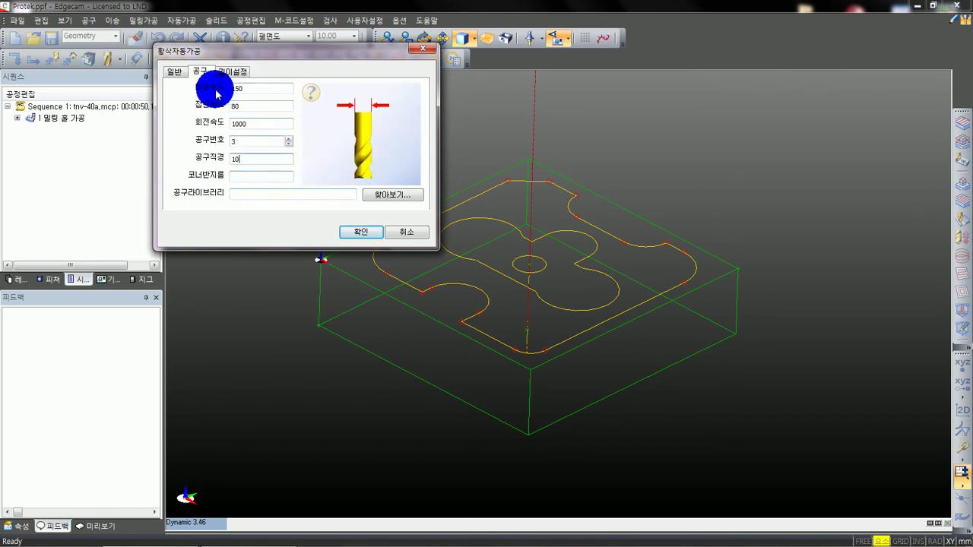
# - Set the roughing safe height (안전높이) to 10, the machining depth (가공깊이) to -5 and the cut increment (절입량) to 5
pyautogui.click(233, 71)
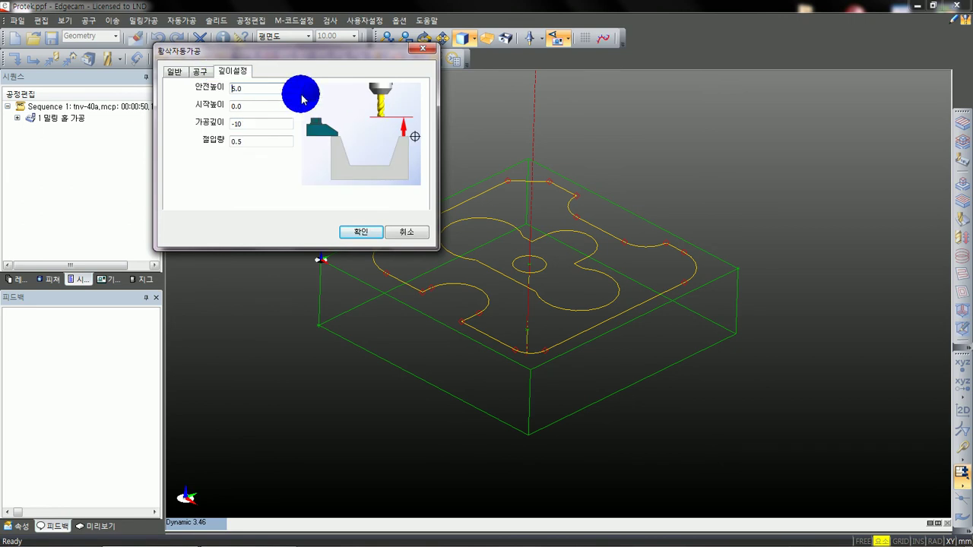
pyautogui.click(253, 105)
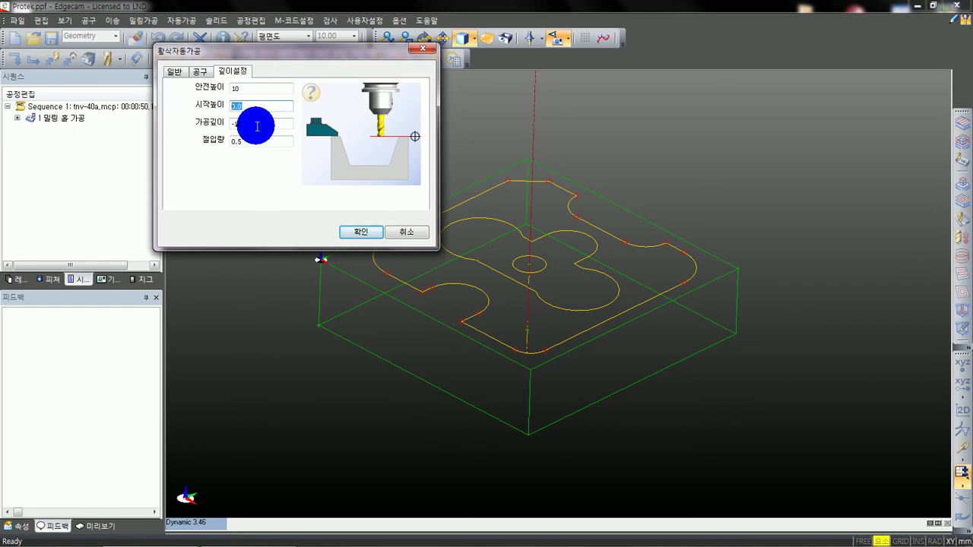
pyautogui.click(256, 125)
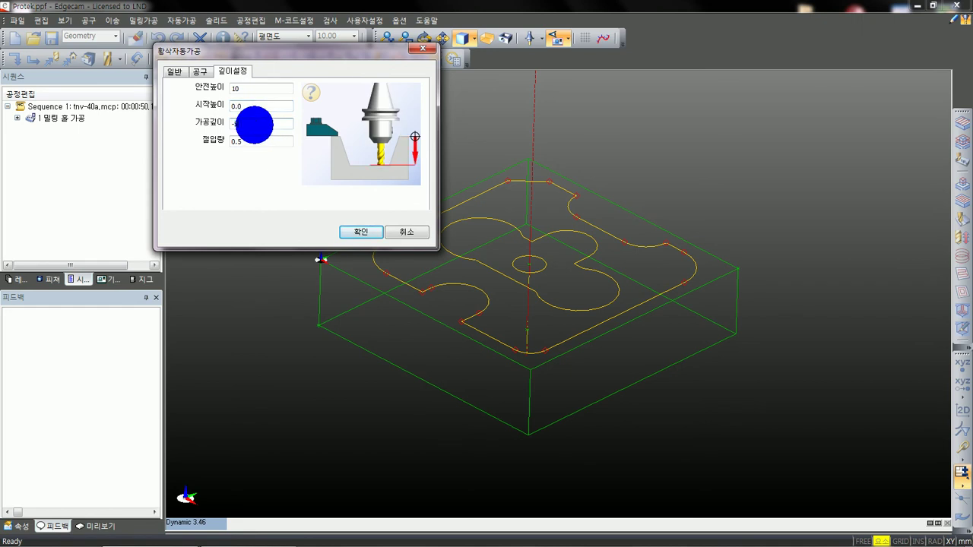
pyautogui.click(245, 141)
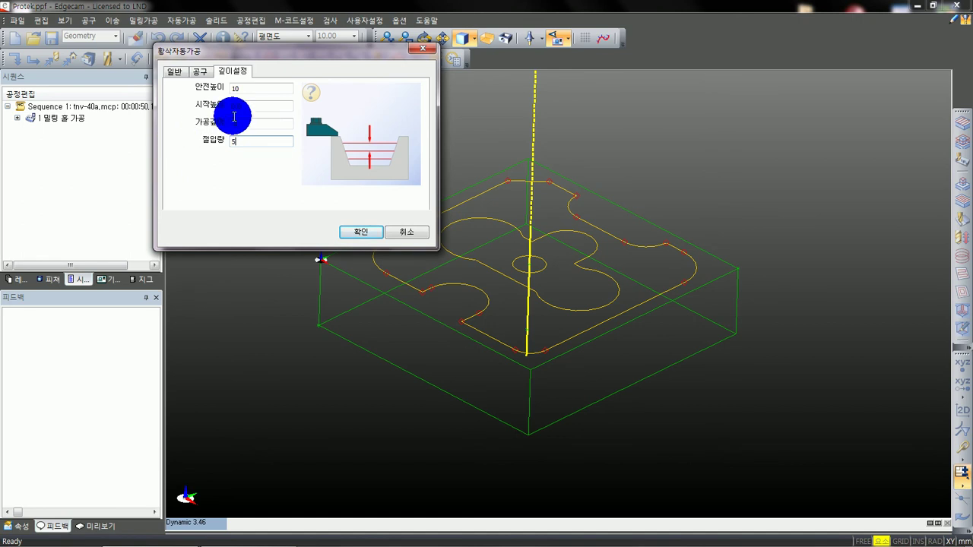
pyautogui.moveTo(260, 51); pyautogui.dragTo(265, 77)
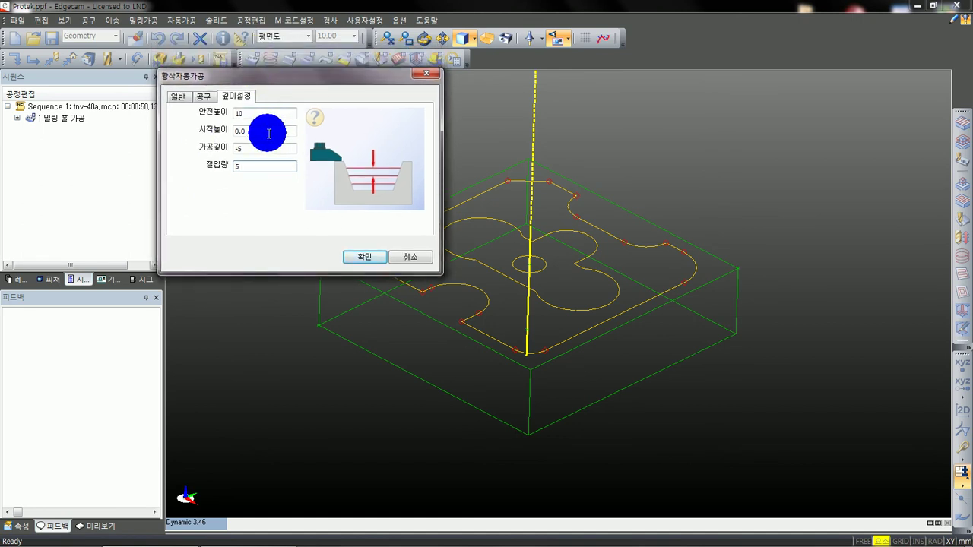
# - Accept the roughing settings and choose the stock block's upper rectangle as the stock boundary to generate the toolpath
pyautogui.click(179, 97)
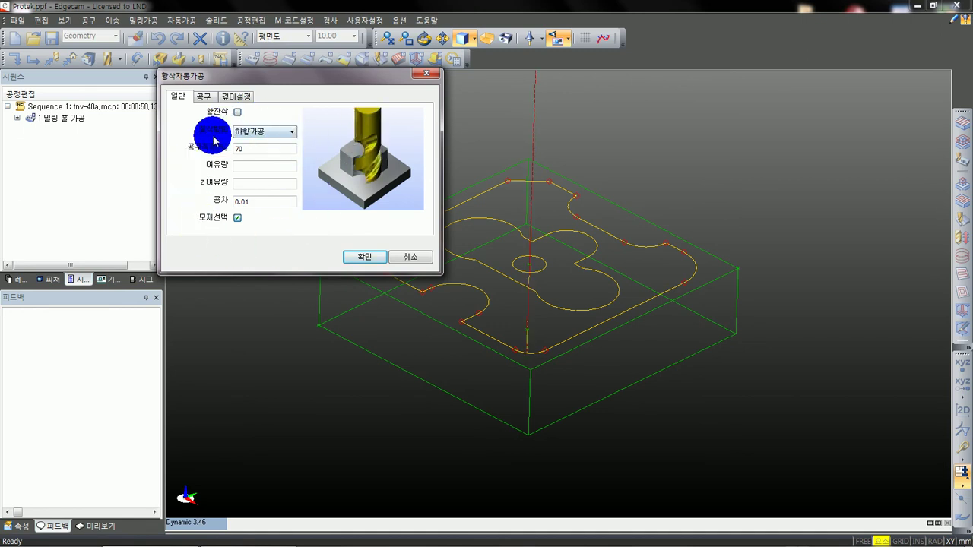
pyautogui.click(203, 97)
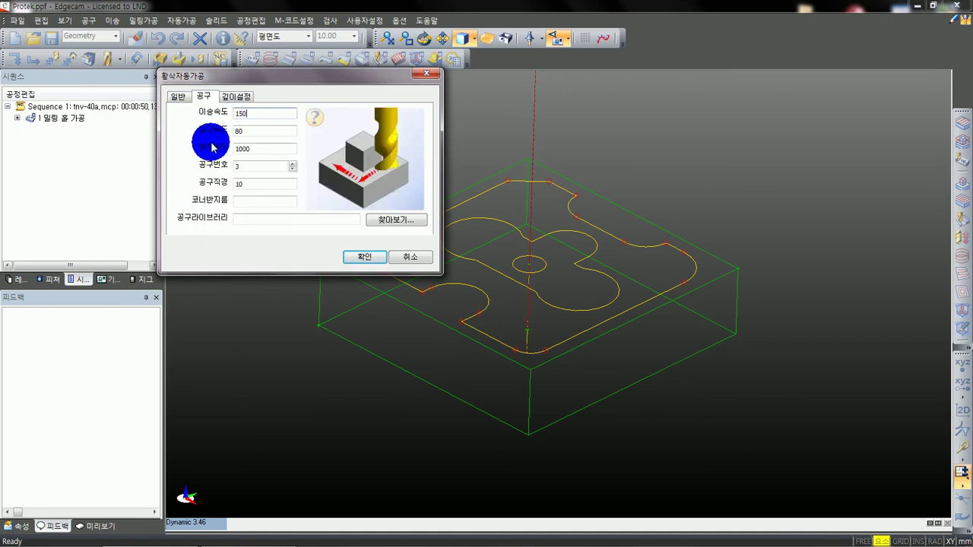
pyautogui.click(237, 95)
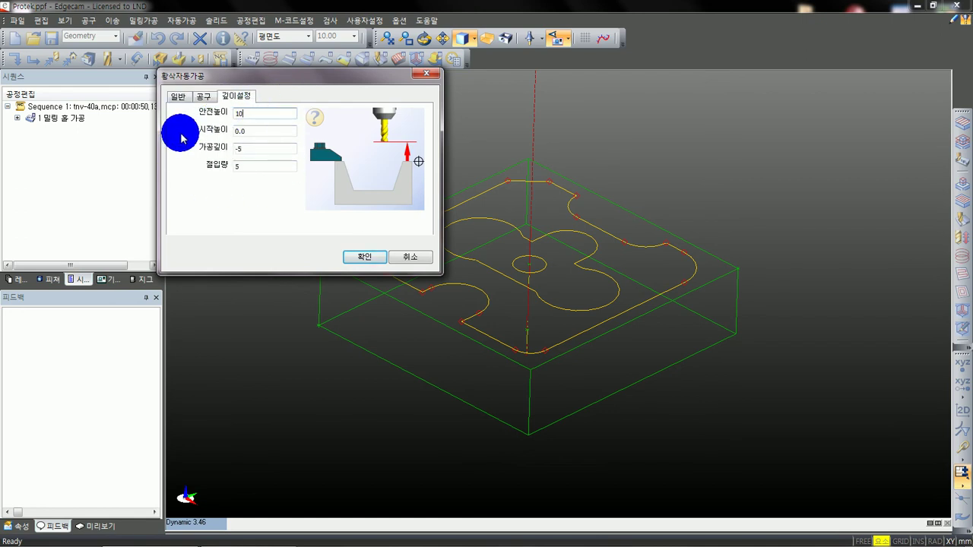
pyautogui.click(370, 260)
pyautogui.scroll(3, 410, 206)
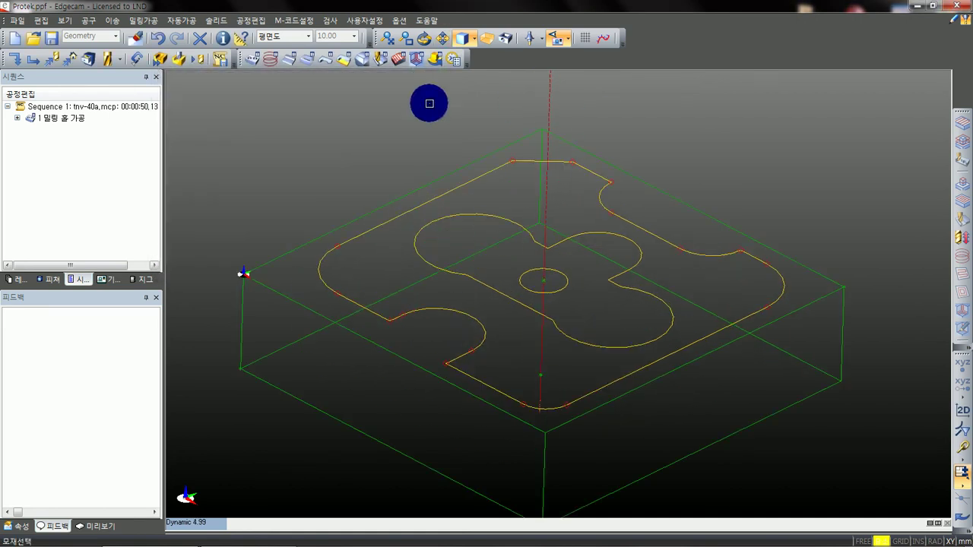
pyautogui.scroll(-4, 380, 253)
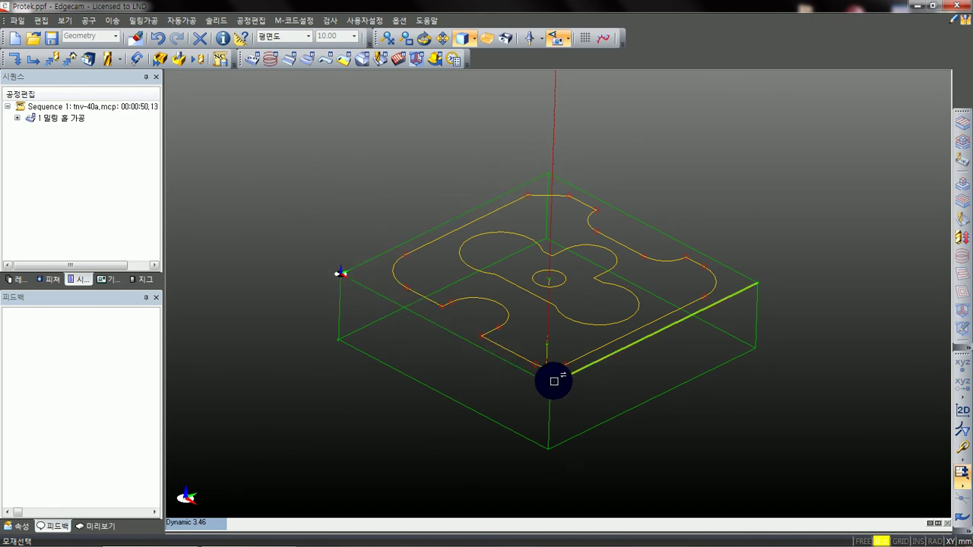
pyautogui.scroll(4, 490, 234)
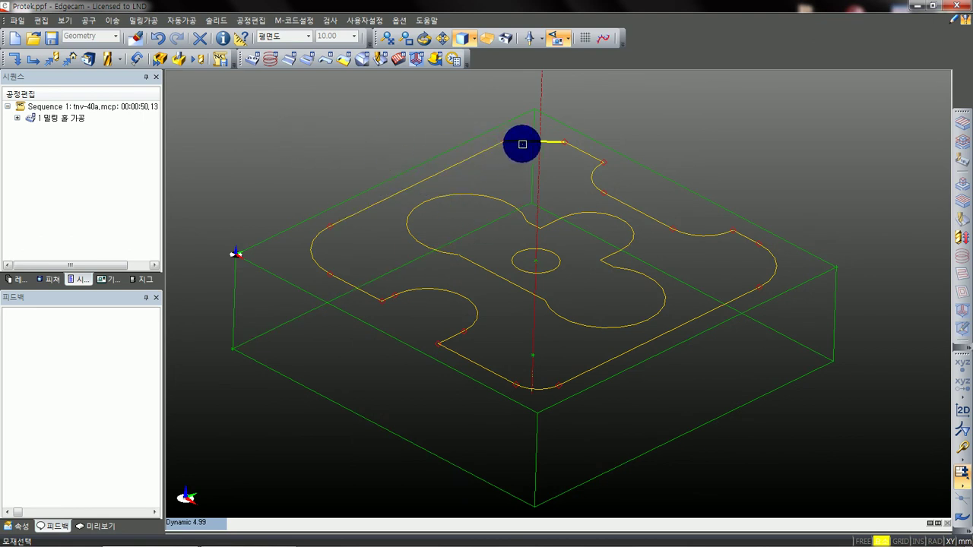
pyautogui.click(389, 178)
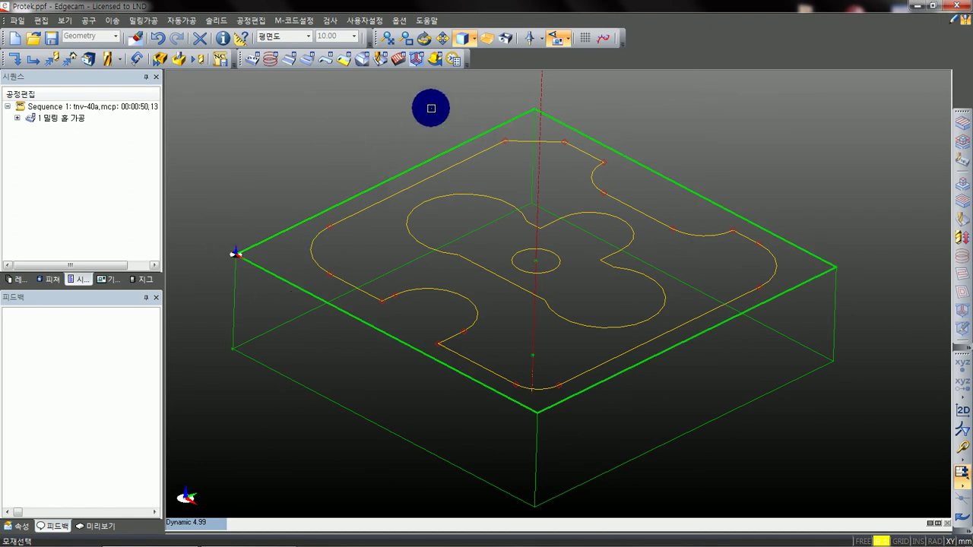
pyautogui.rightClick(406, 121)
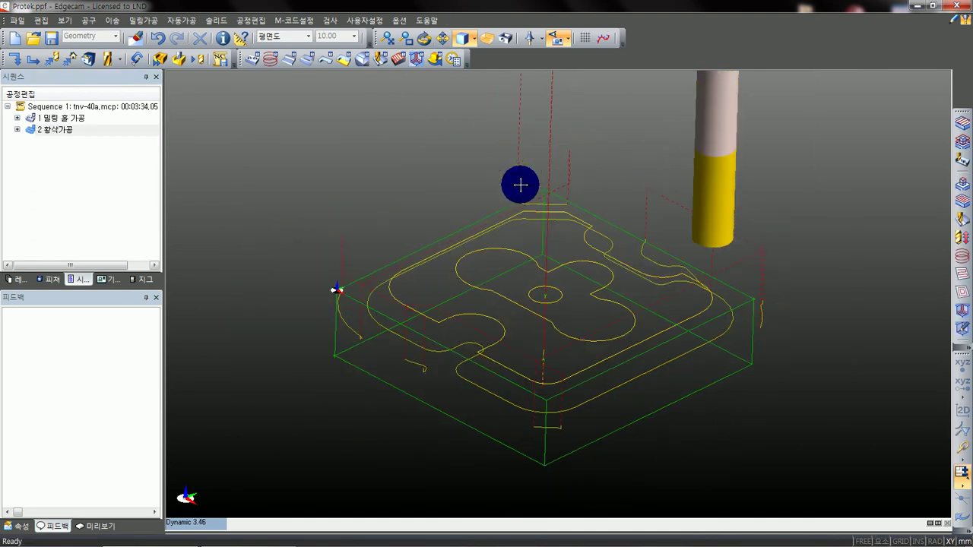
# - Inspect the roughing toolpath and start the machining simulation of the drilling and roughing operations
pyautogui.moveTo(514, 218); pyautogui.dragTo(537, 263, button='middle')
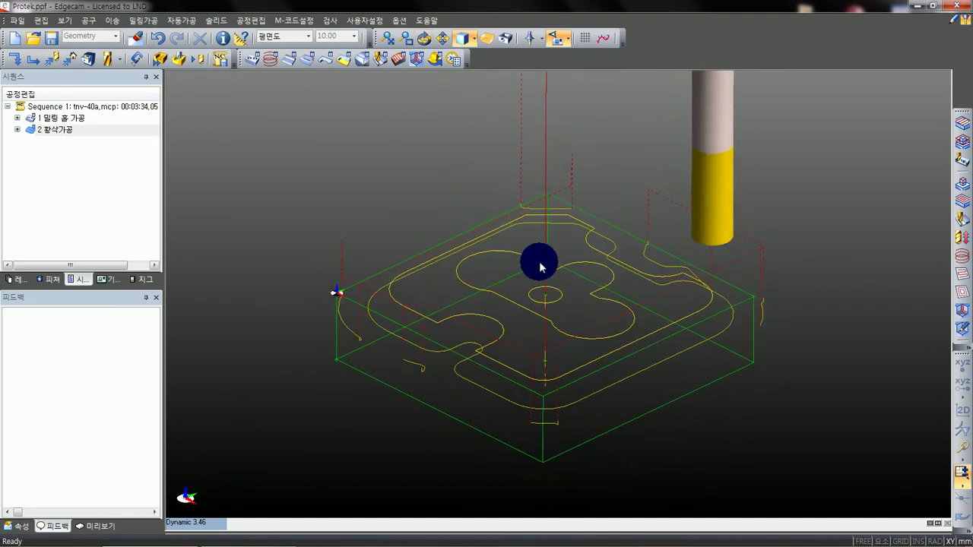
pyautogui.click(61, 133)
pyautogui.moveTo(610, 263); pyautogui.dragTo(604, 285, button='middle')
pyautogui.click(151, 162)
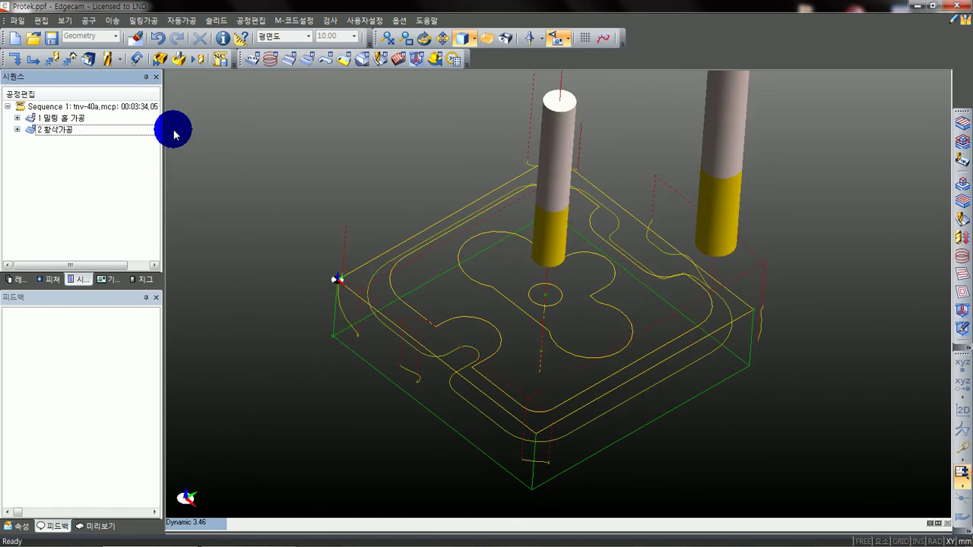
pyautogui.click(180, 60)
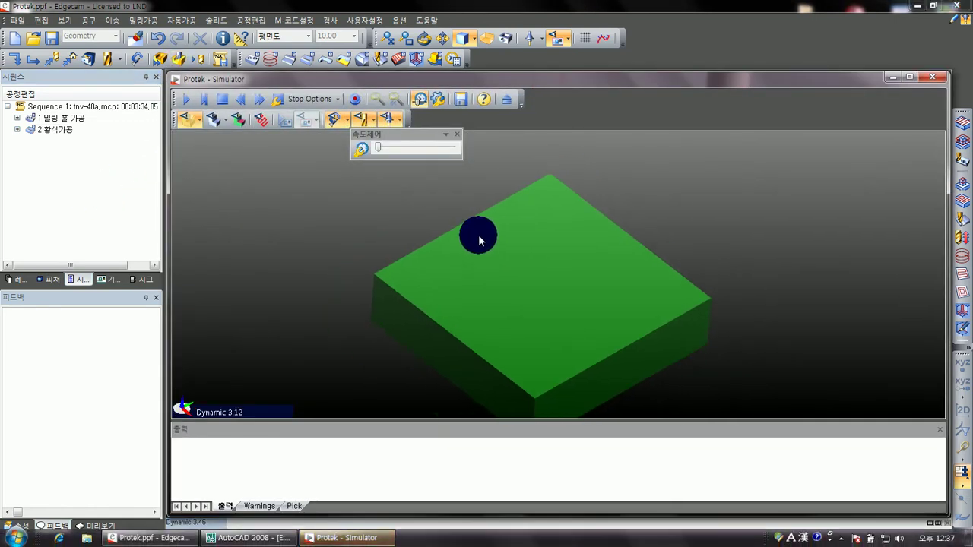
pyautogui.click(185, 100)
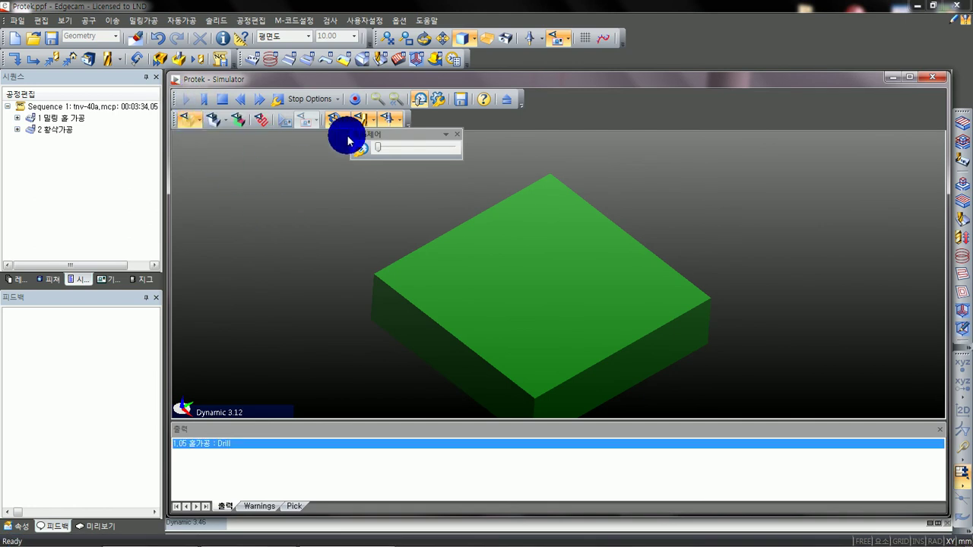
# - Adjust the simulation speed while watching the drilling and outer roughing to the end of the job, and close the simulator
pyautogui.moveTo(380, 151); pyautogui.dragTo(414, 146)
pyautogui.moveTo(487, 242); pyautogui.dragTo(492, 258, button='middle')
pyautogui.moveTo(414, 149); pyautogui.dragTo(271, 148)
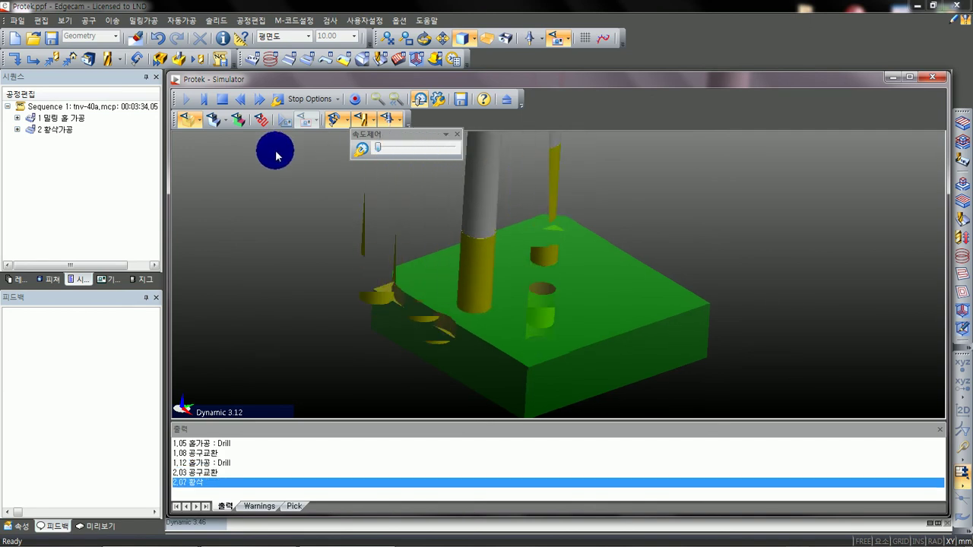
pyautogui.moveTo(605, 290); pyautogui.dragTo(547, 235, button='middle')
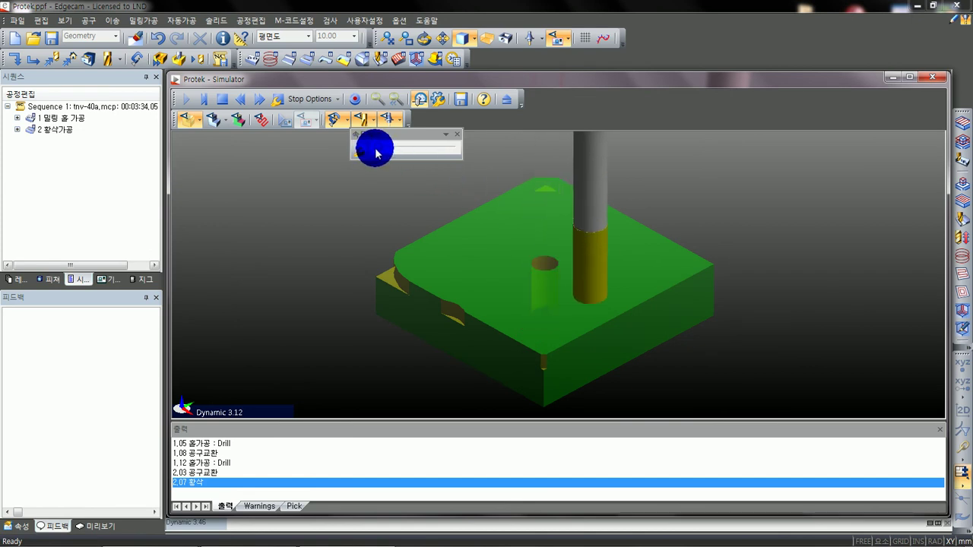
pyautogui.moveTo(390, 149); pyautogui.dragTo(403, 149)
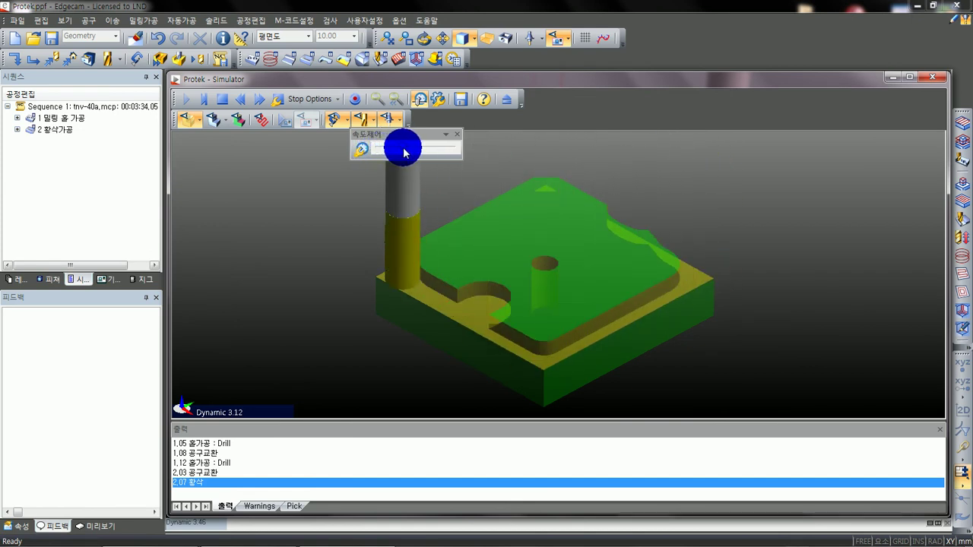
pyautogui.moveTo(514, 276); pyautogui.dragTo(545, 285, button='middle')
pyautogui.scroll(2, 547, 278)
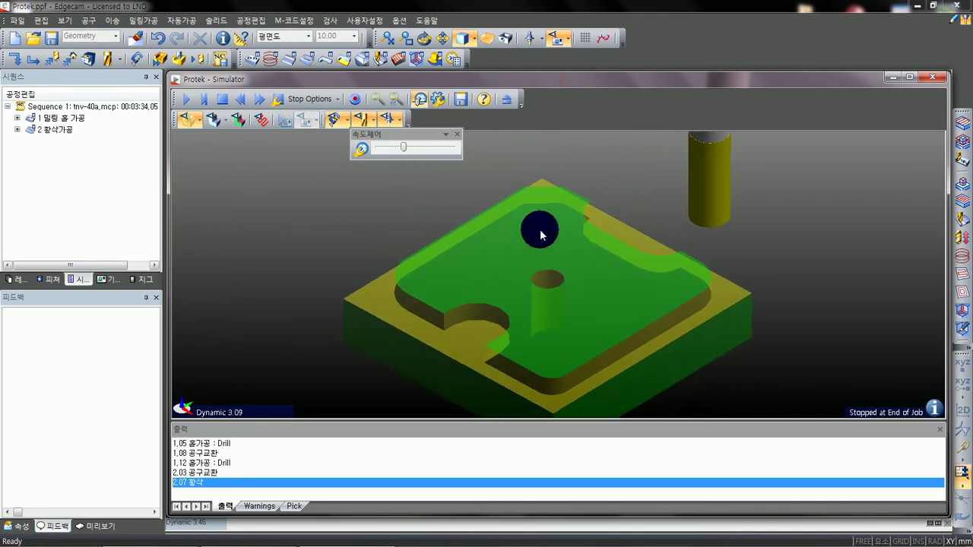
pyautogui.click(928, 79)
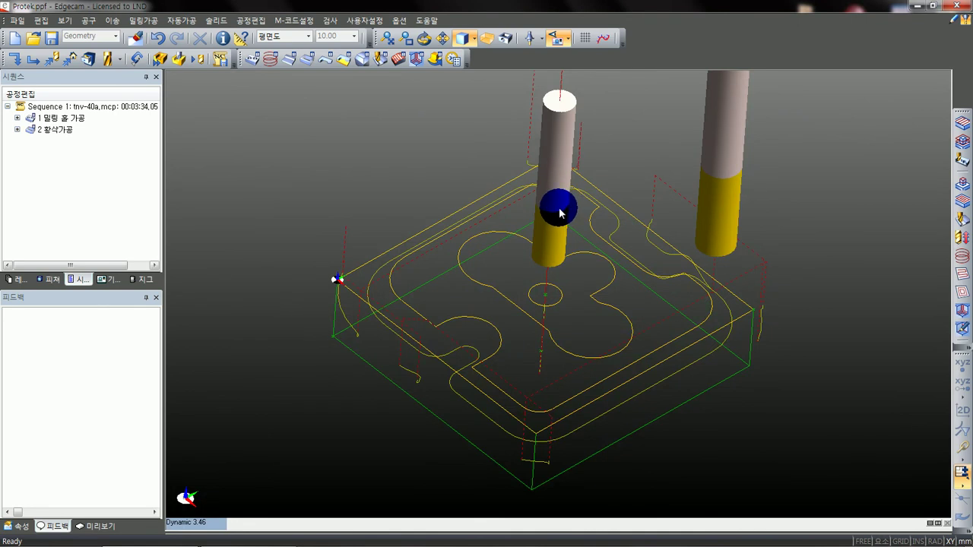
# - Duplicate the roughing operation (황삭가공) at the end of the machining sequence
pyautogui.scroll(-2, 569, 292)
pyautogui.click(89, 182)
pyautogui.click(63, 131)
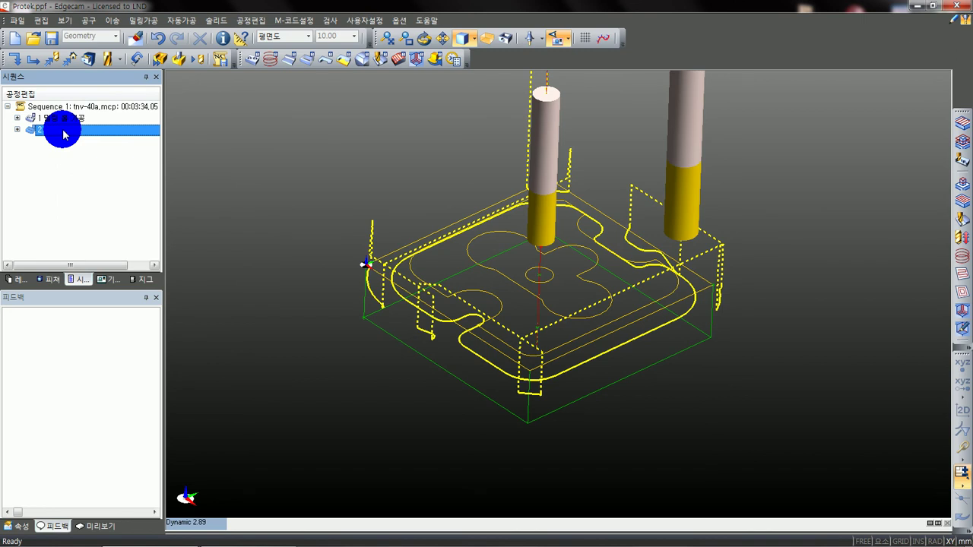
pyautogui.keyDown('ctrl'); pyautogui.moveTo(63, 132); pyautogui.dragTo(64, 136); pyautogui.keyUp('ctrl')
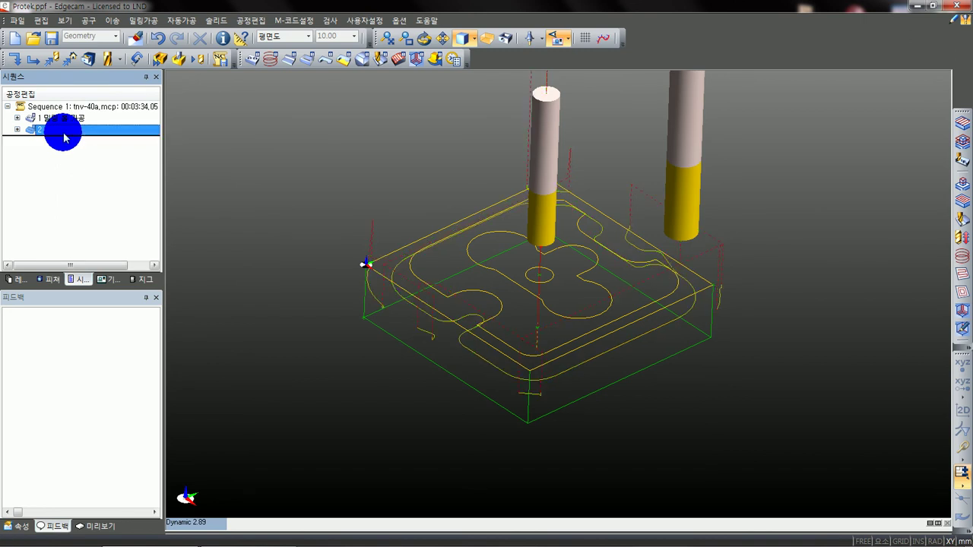
pyautogui.click(60, 131)
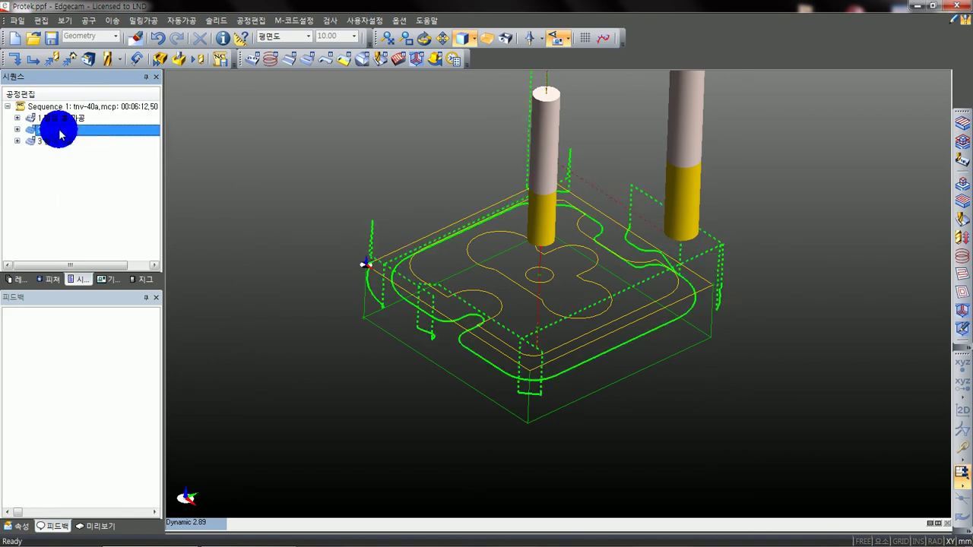
pyautogui.click(62, 141)
# - Undo the duplication of the roughing operation
pyautogui.click(69, 168)
pyautogui.hotkey('ctrl', 'z')
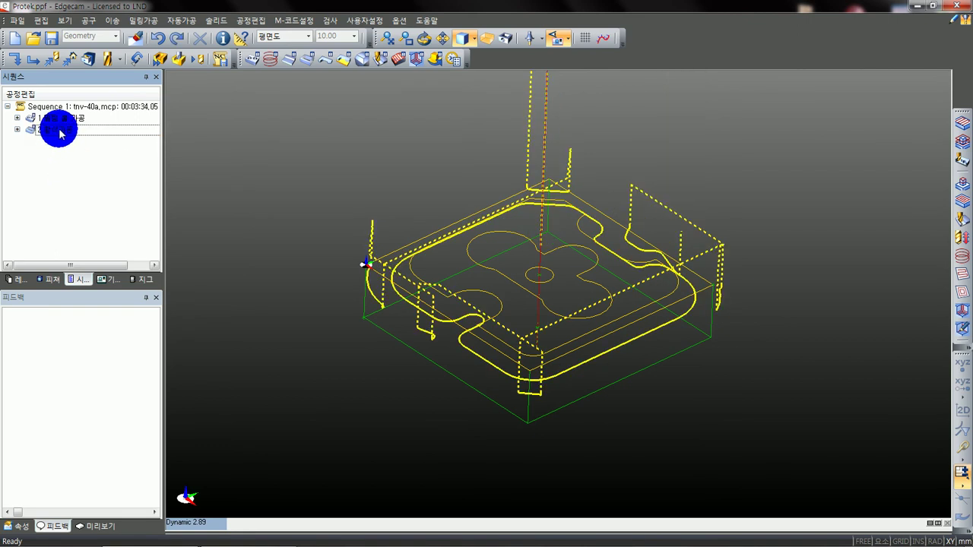
pyautogui.click(76, 174)
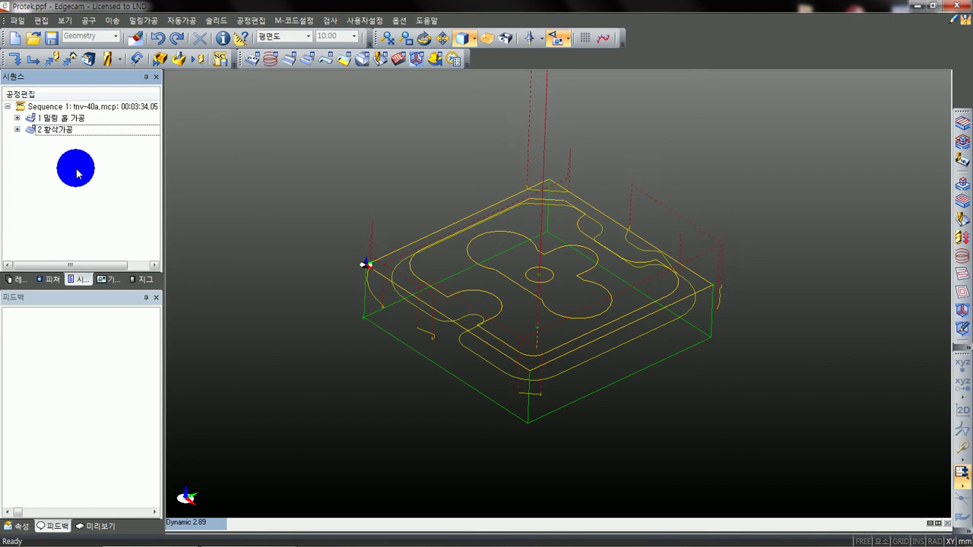
# - Select the roughing operation (황삭가공) in the machining sequence
pyautogui.click(60, 133)
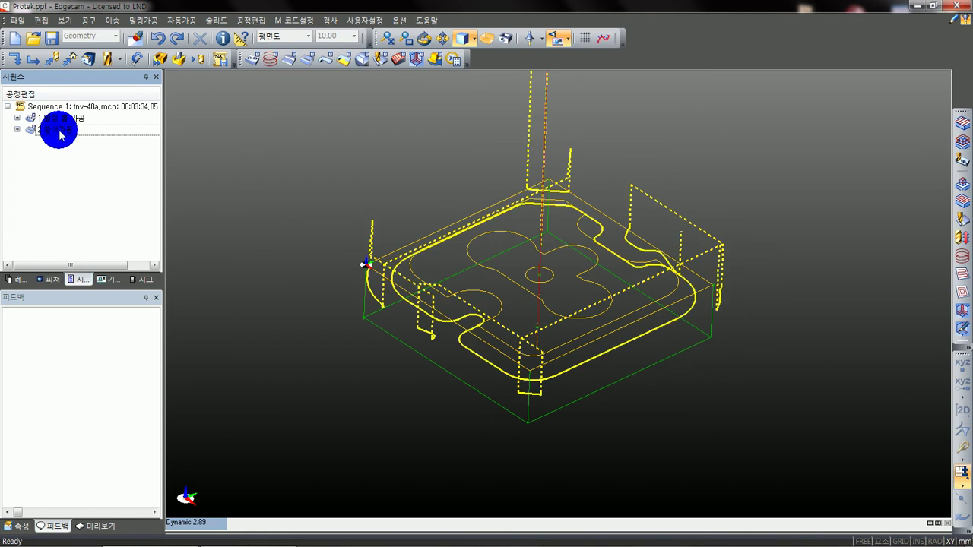
pyautogui.click(63, 133)
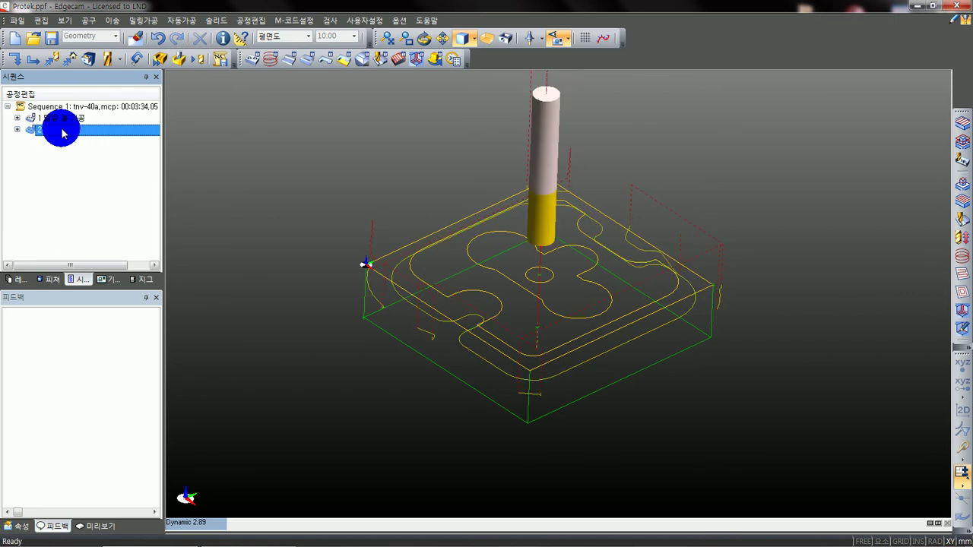
# - Duplicate the second operation (2 황삭가공) in the machining sequence
pyautogui.moveTo(65, 129); pyautogui.dragTo(65, 132)
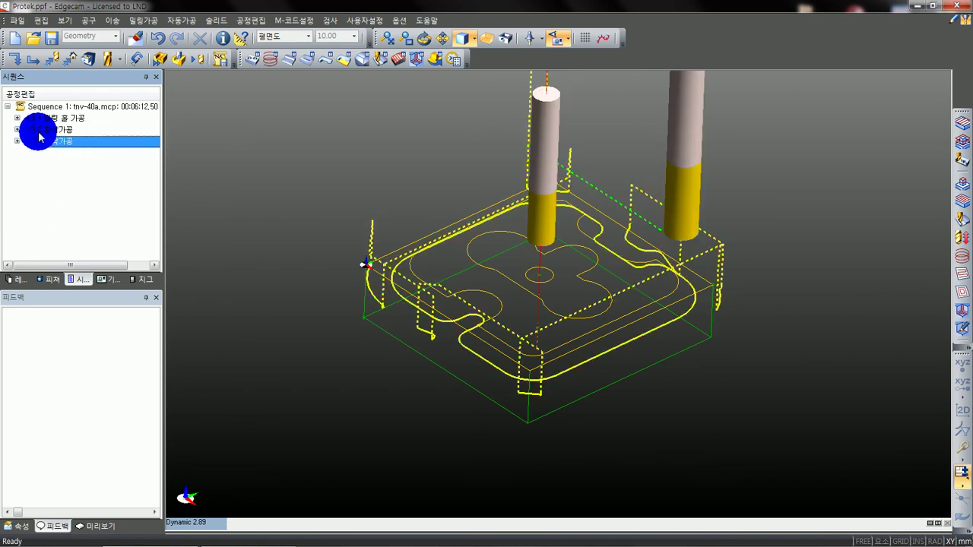
pyautogui.click(56, 136)
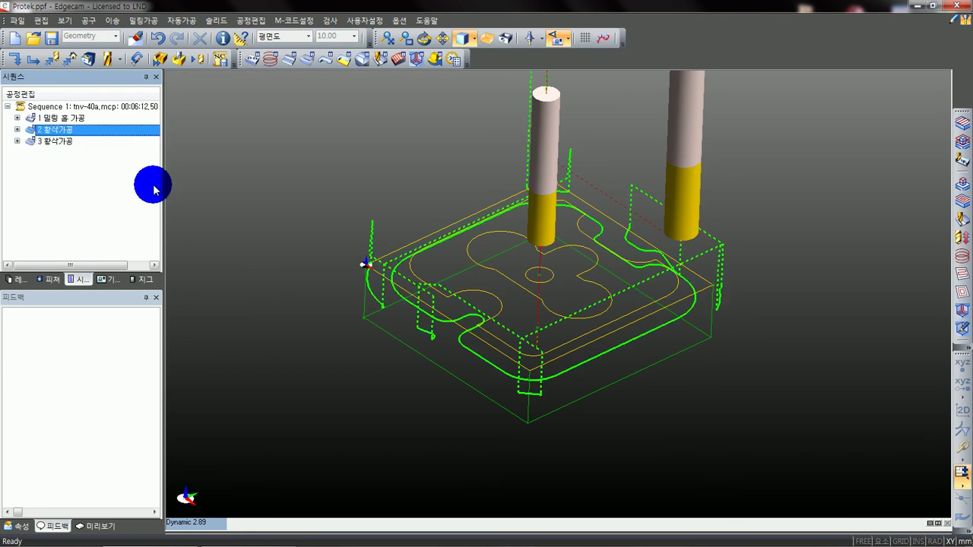
pyautogui.click(493, 224)
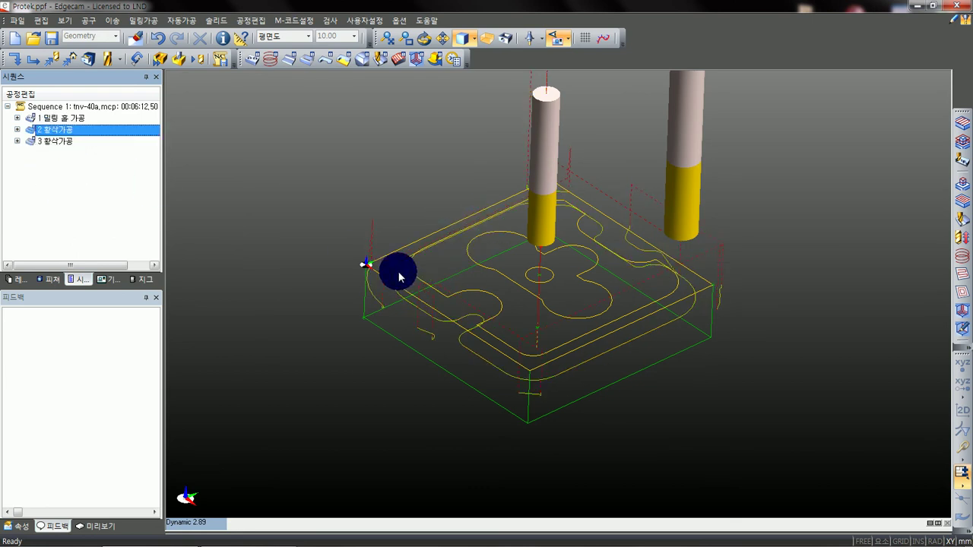
# - Compare the toolpaths of the original roughing operation and its copy by highlighting each of them in the sequence
pyautogui.click(60, 141)
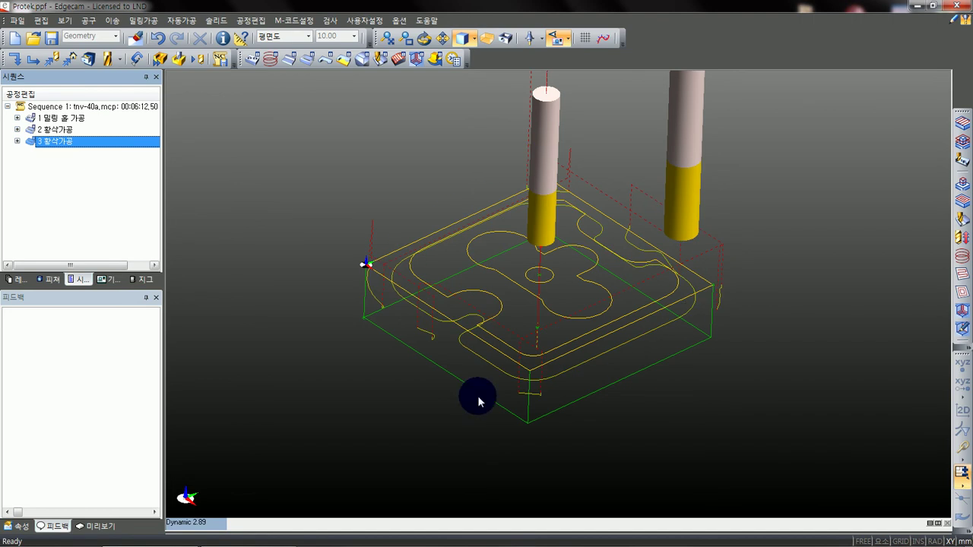
pyautogui.click(54, 144)
pyautogui.click(95, 182)
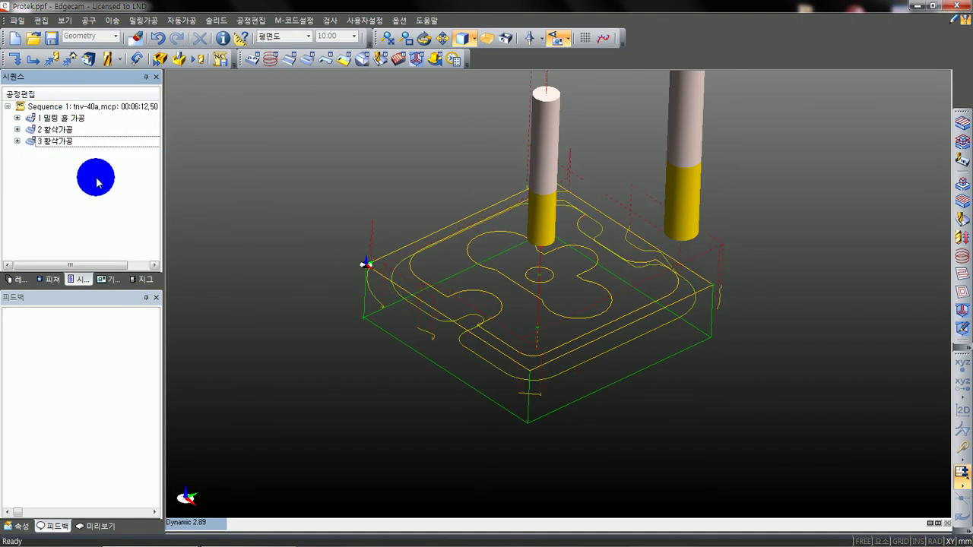
pyautogui.click(56, 143)
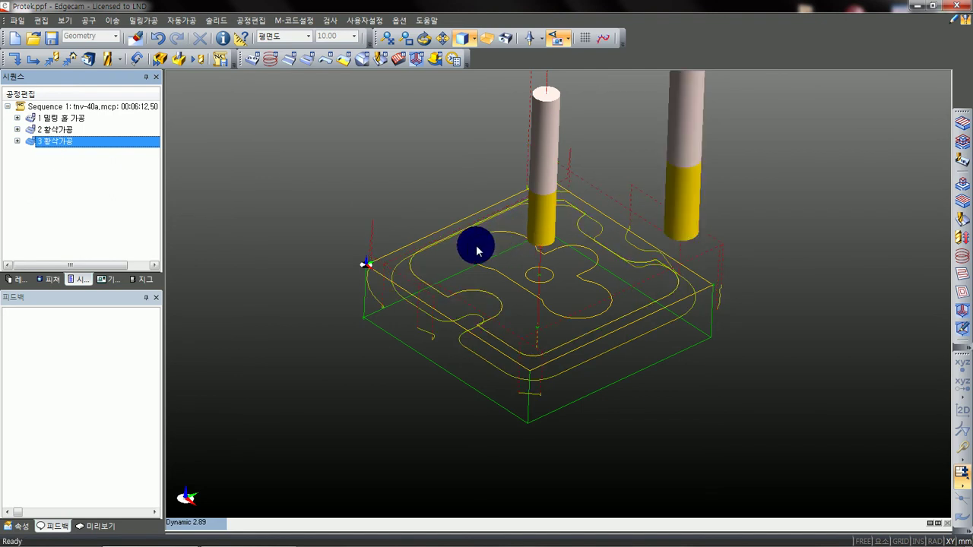
pyautogui.click(65, 152)
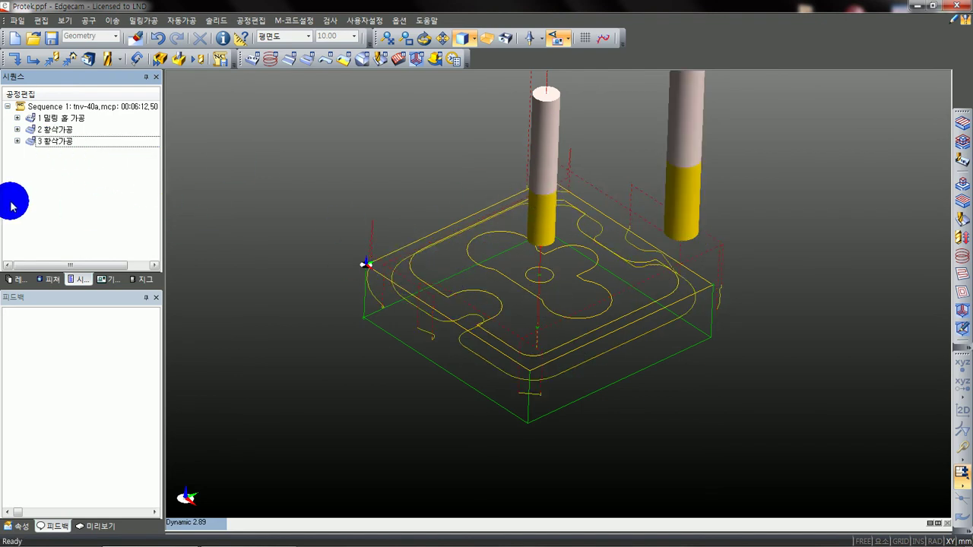
pyautogui.click(55, 143)
pyautogui.click(59, 130)
pyautogui.click(66, 171)
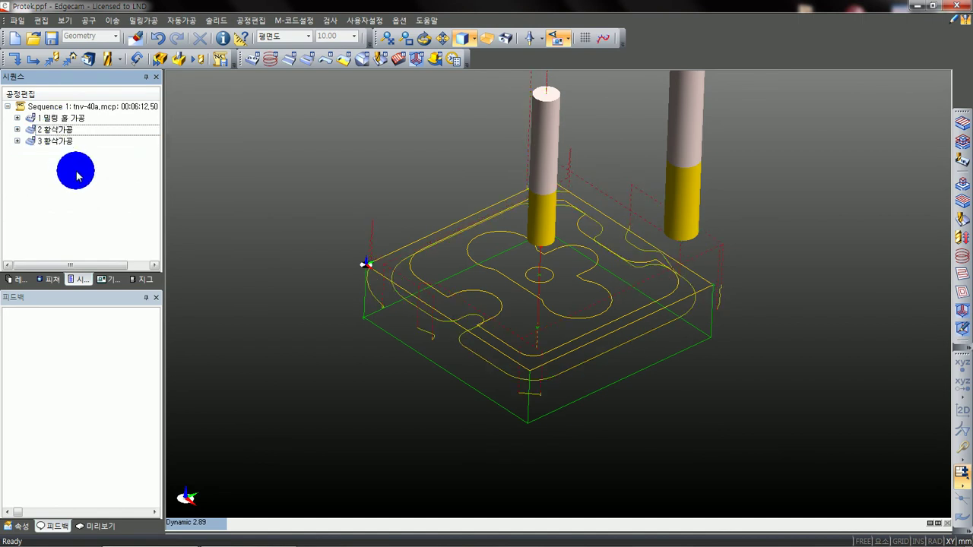
pyautogui.scroll(5, 469, 218)
pyautogui.click(53, 143)
pyautogui.click(64, 130)
pyautogui.click(60, 141)
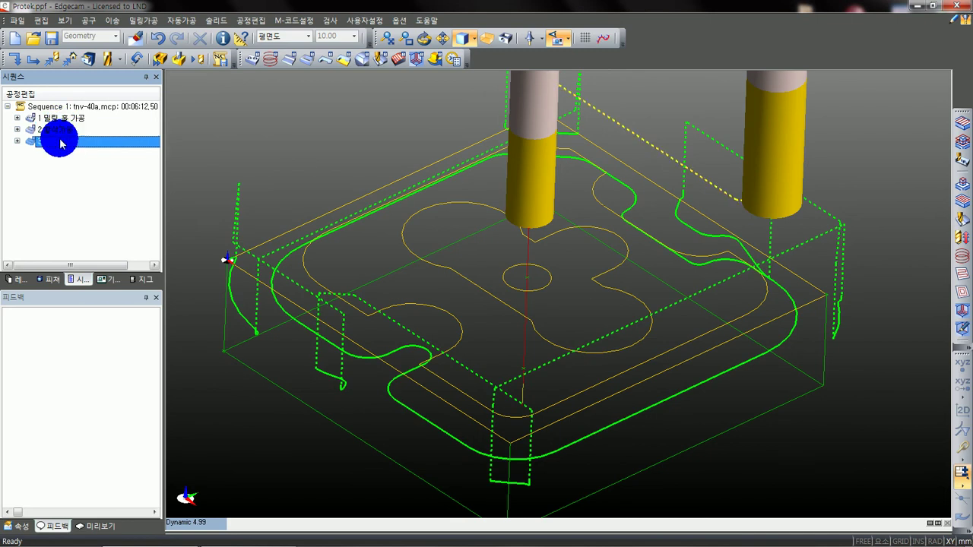
pyautogui.click(73, 169)
# - Edit the third operation (3 황삭가공) with geometry reselection (다시선택) enabled
pyautogui.doubleClick(58, 143)
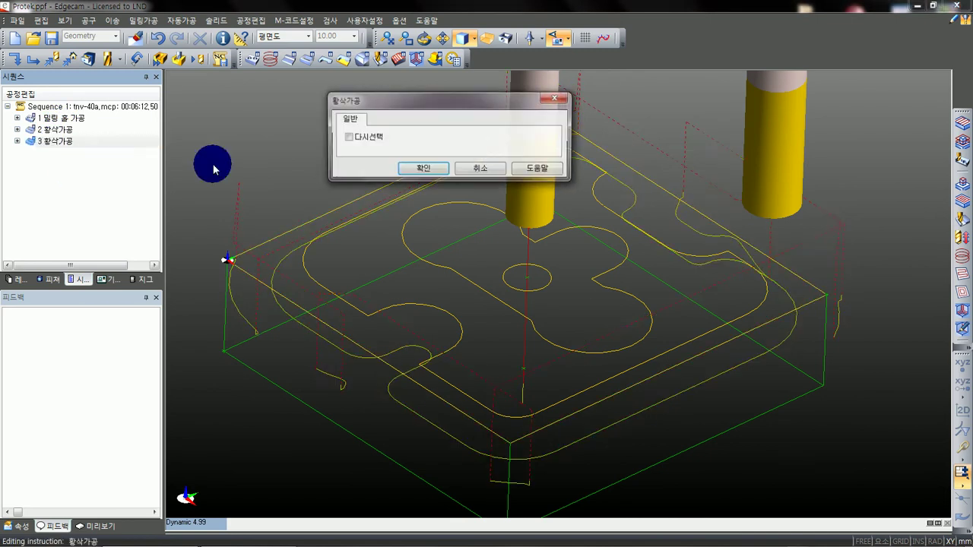
pyautogui.moveTo(402, 97); pyautogui.dragTo(381, 114)
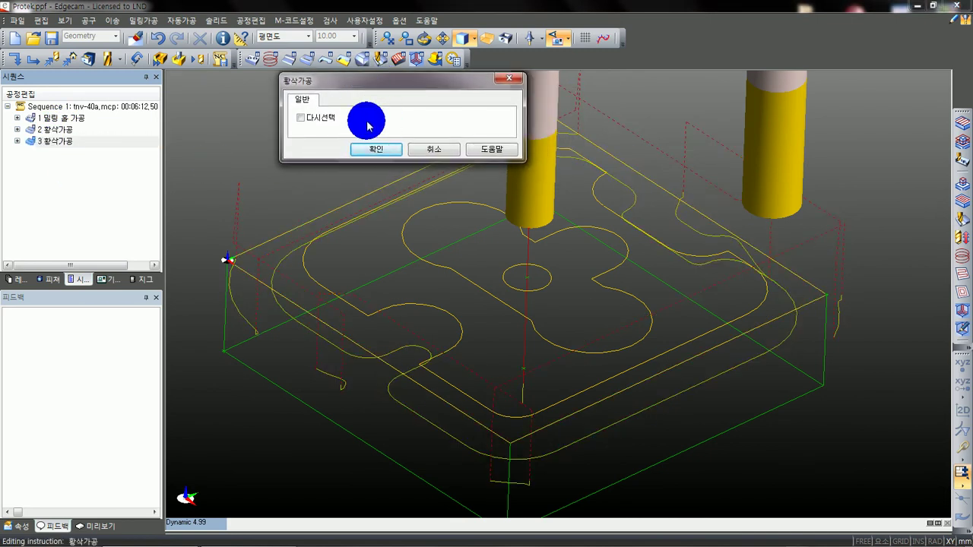
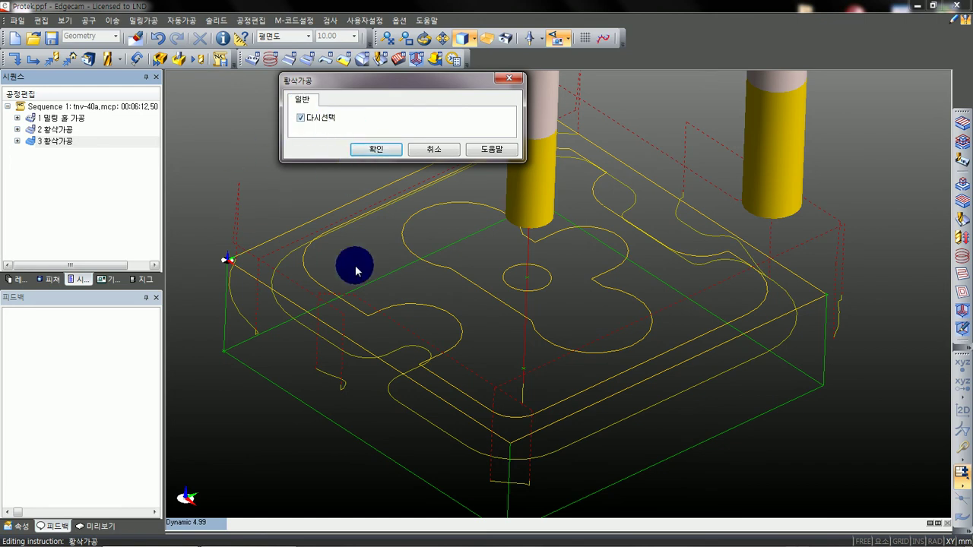
pyautogui.click(375, 151)
pyautogui.moveTo(482, 262)
pyautogui.mouseDown(button='middle')
pyautogui.moveTo(482, 289)
pyautogui.moveTo(484, 271)
pyautogui.mouseUp(button='middle')
pyautogui.scroll(1, 484, 271)
pyautogui.scroll(-3, 456, 266)
pyautogui.click(114, 179)
pyautogui.doubleClick(61, 141)
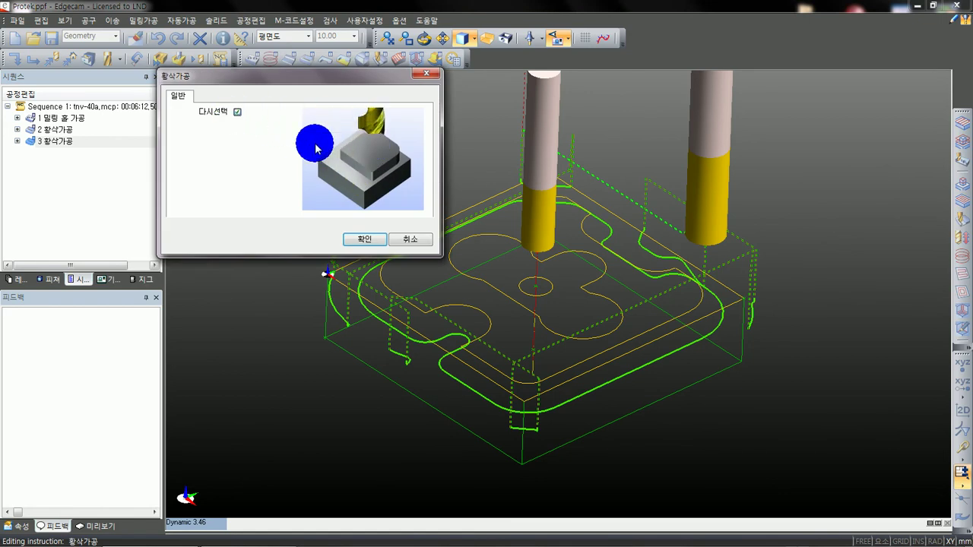
pyautogui.click(368, 238)
# - Pick the clover-shaped pocket contour in the middle of the part as the geometry to machine, without selecting a machining boundary
pyautogui.scroll(2, 413, 185)
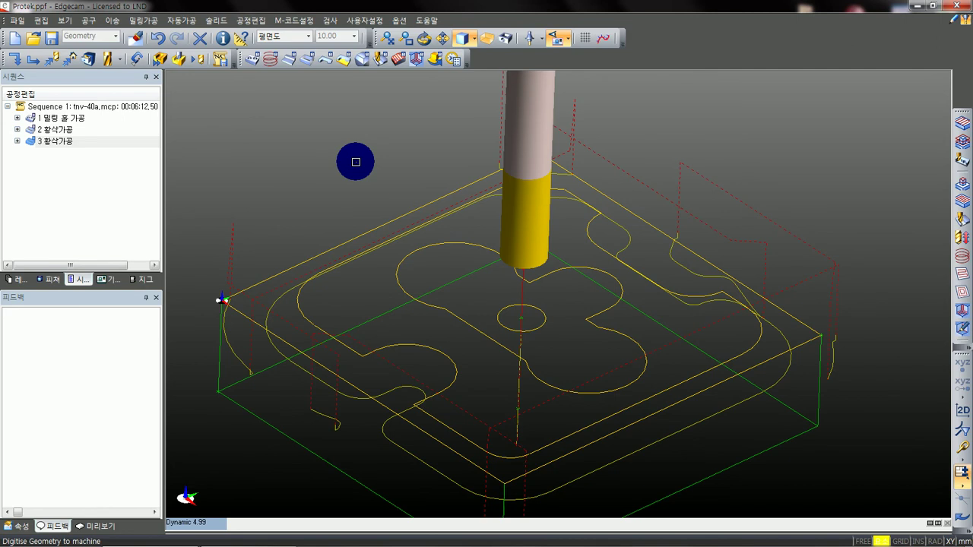
pyautogui.moveTo(397, 200); pyautogui.dragTo(453, 134, button='middle')
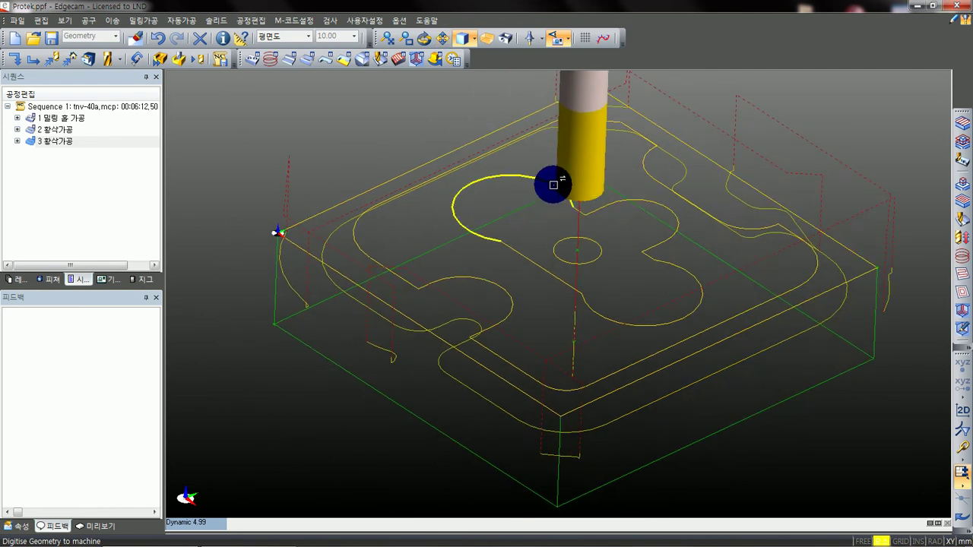
pyautogui.click(645, 253)
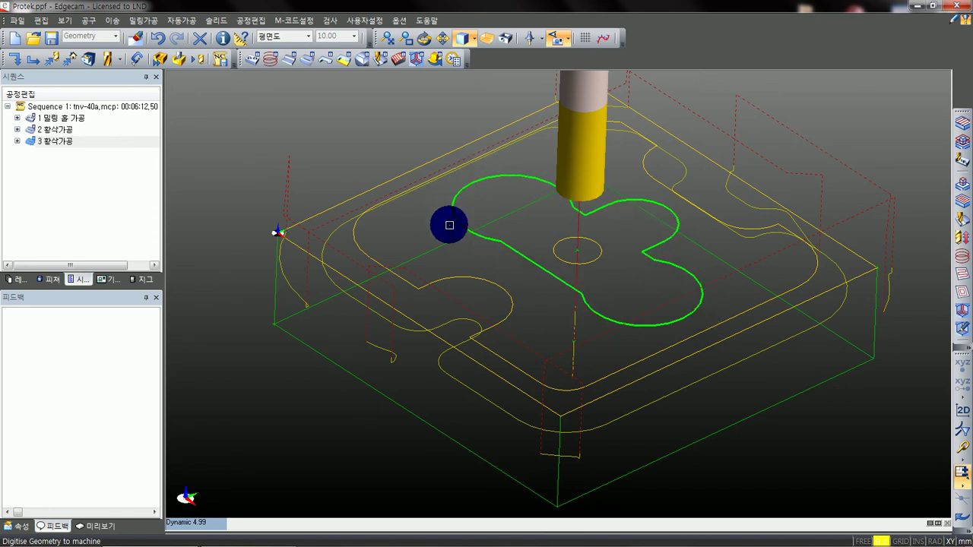
pyautogui.rightClick(504, 217)
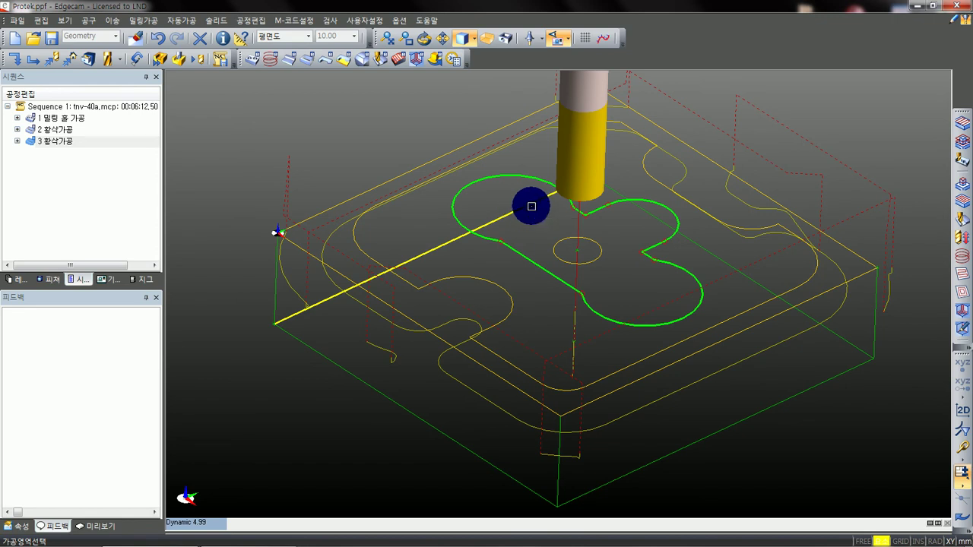
pyautogui.rightClick(531, 206)
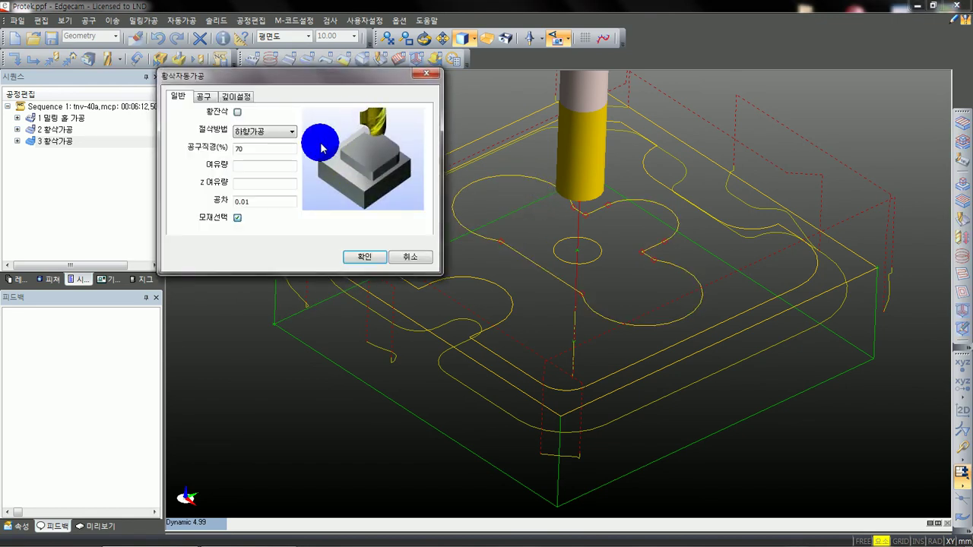
# - Turn off stock selection (모재선택) in the general settings of the copied roughing operation
pyautogui.moveTo(271, 76); pyautogui.dragTo(242, 58)
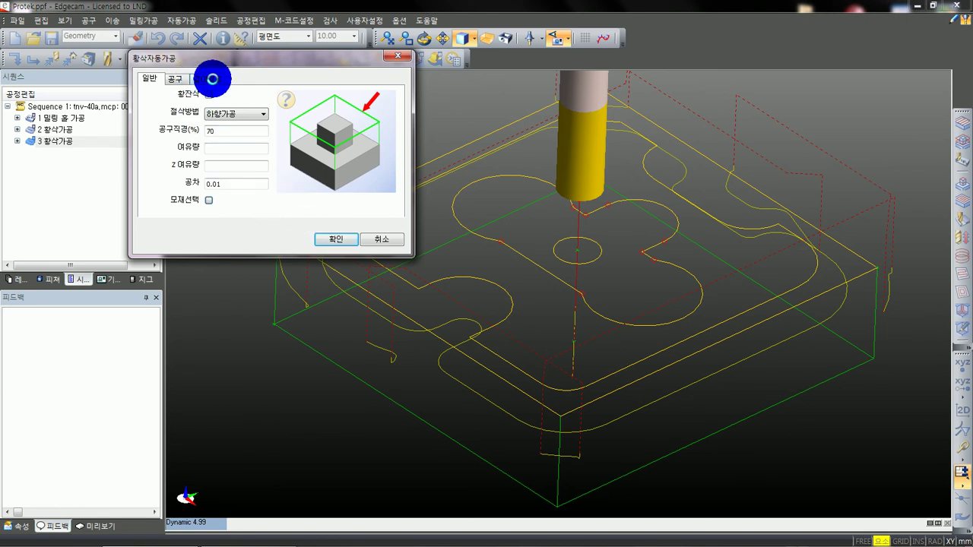
pyautogui.click(213, 80)
pyautogui.click(148, 79)
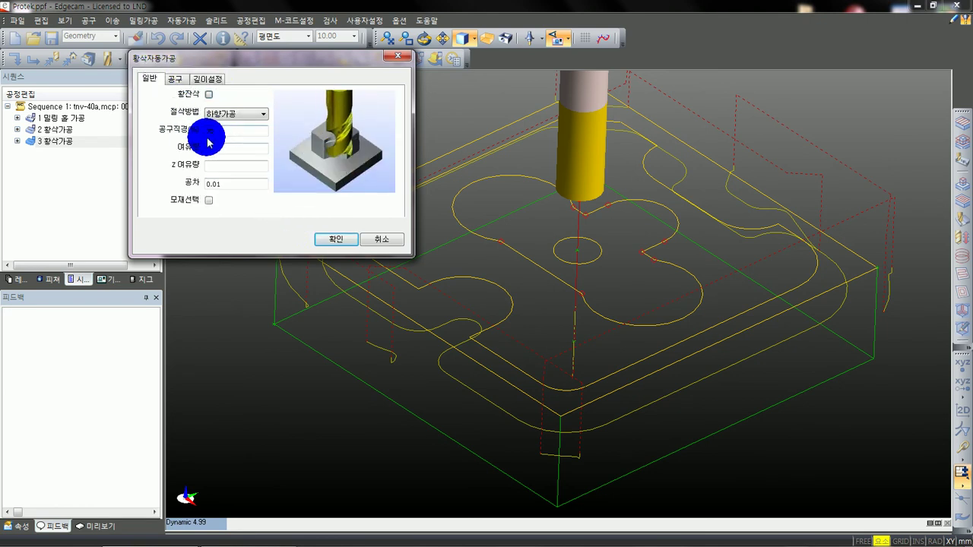
pyautogui.click(199, 81)
pyautogui.click(144, 79)
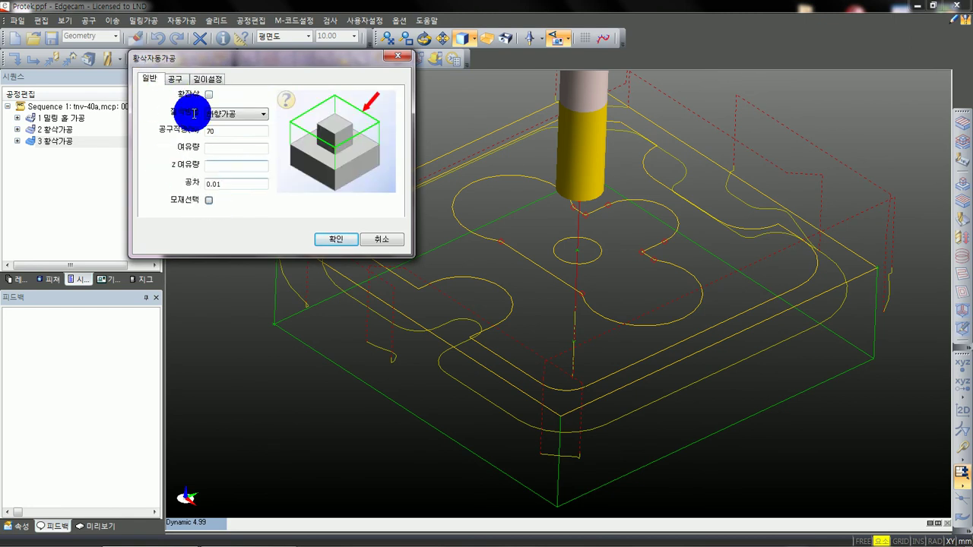
# - Set the pocket roughing depth (가공깊이) to -4 and the cut increment (절입량) to 4
pyautogui.click(201, 78)
pyautogui.click(237, 130)
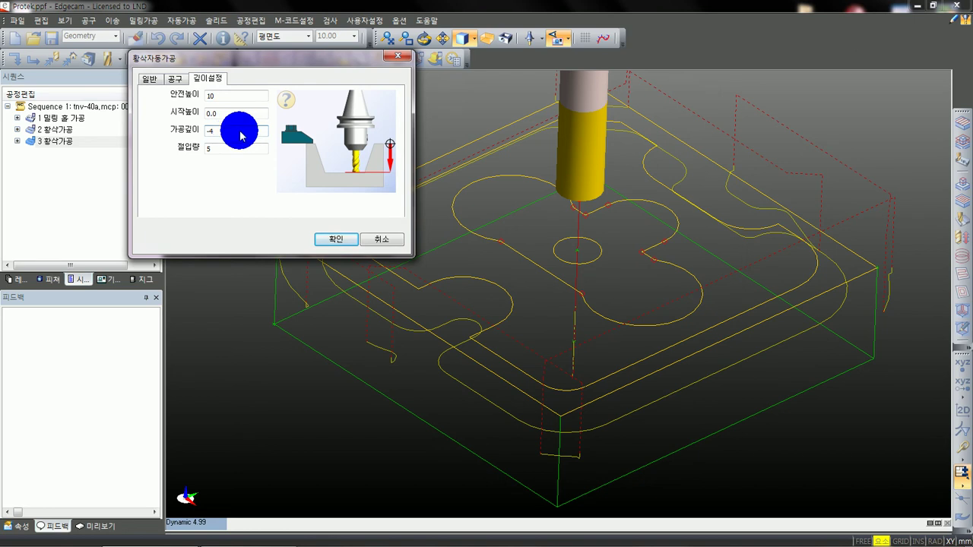
pyautogui.press('Tab')
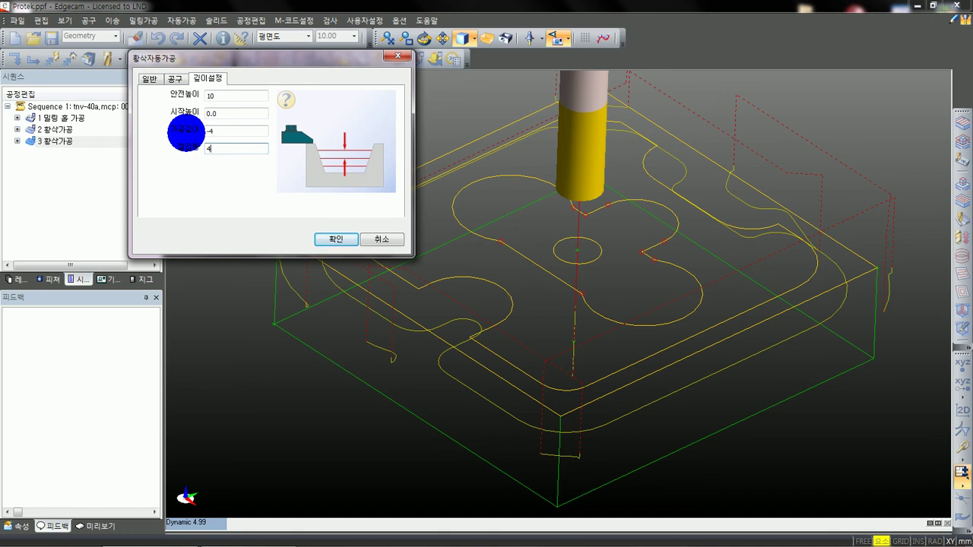
pyautogui.doubleClick(247, 129)
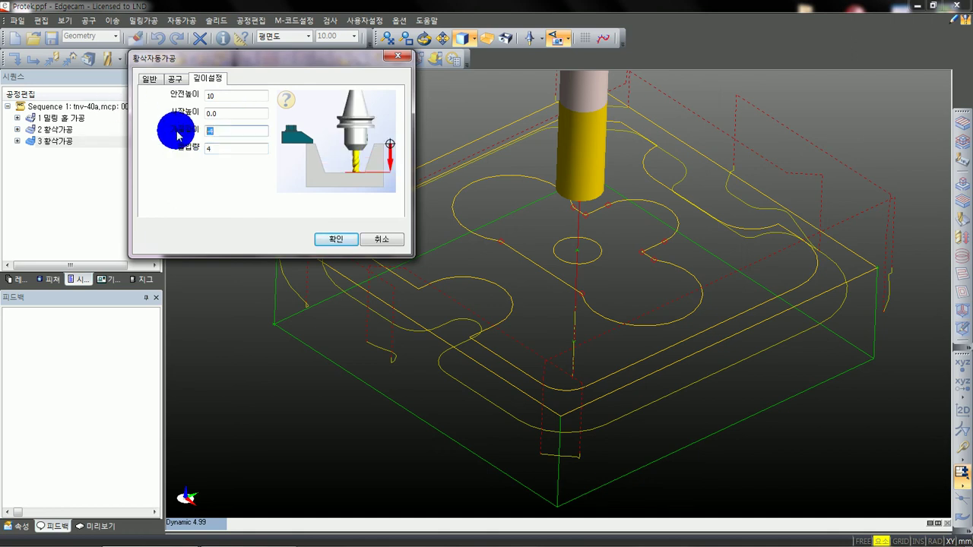
pyautogui.doubleClick(223, 148)
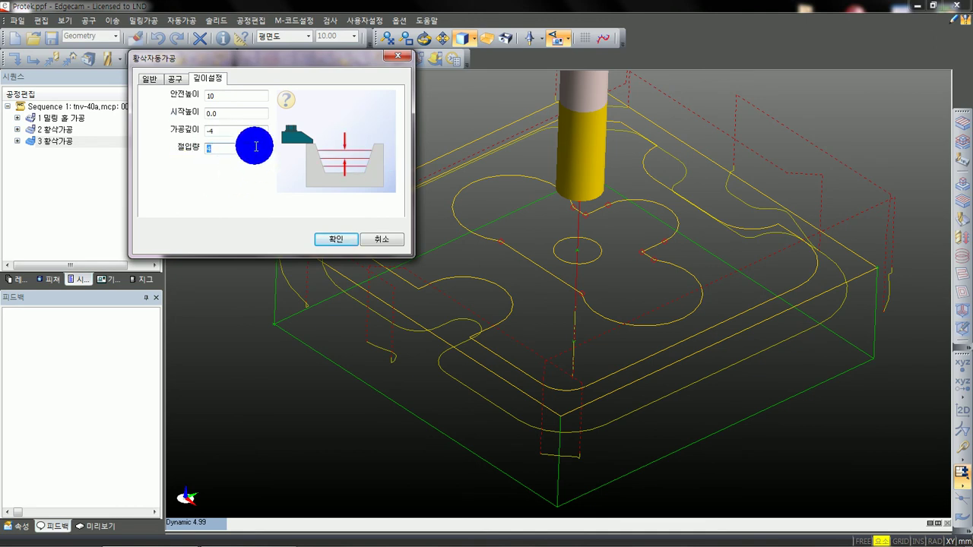
# - Review the tool, general and depth settings of the pocket roughing operation and apply them to regenerate its toolpath
pyautogui.click(180, 79)
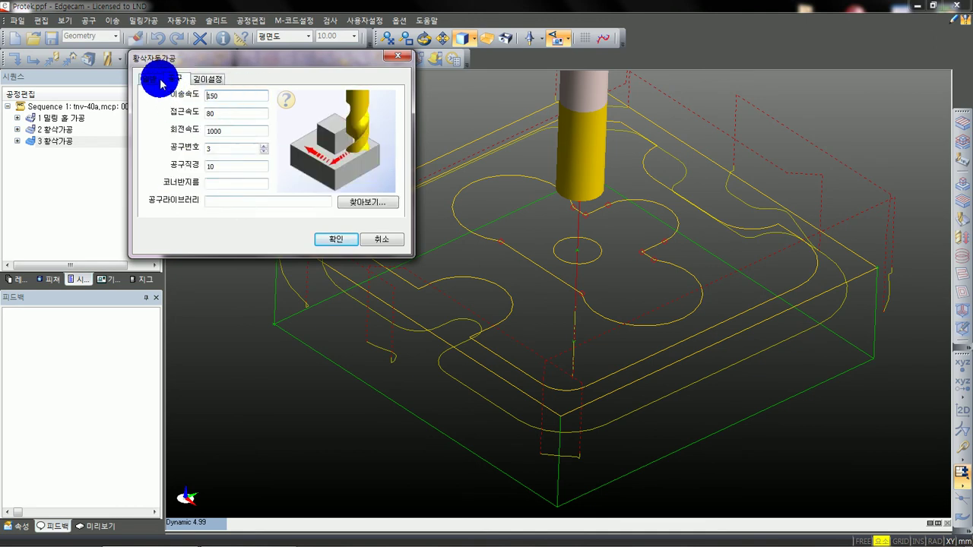
pyautogui.click(155, 79)
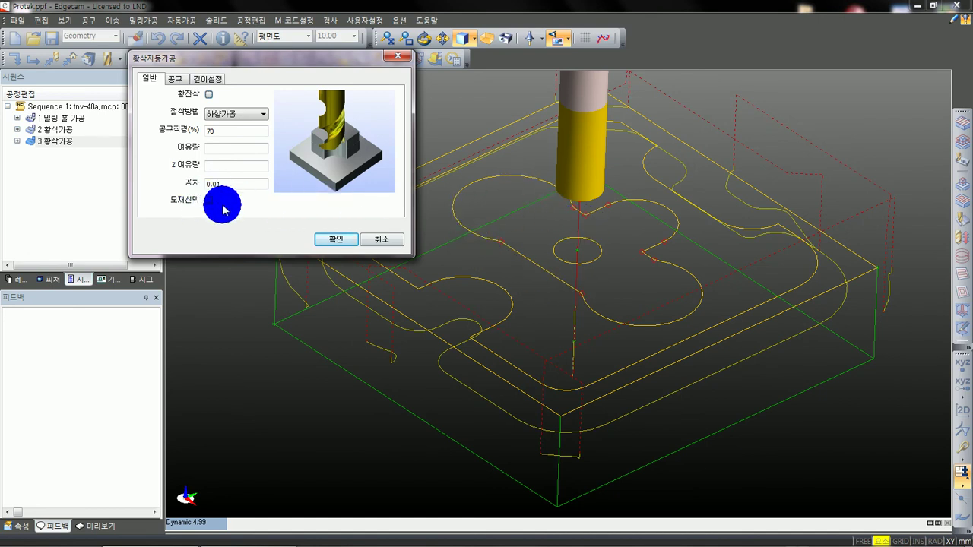
pyautogui.click(204, 78)
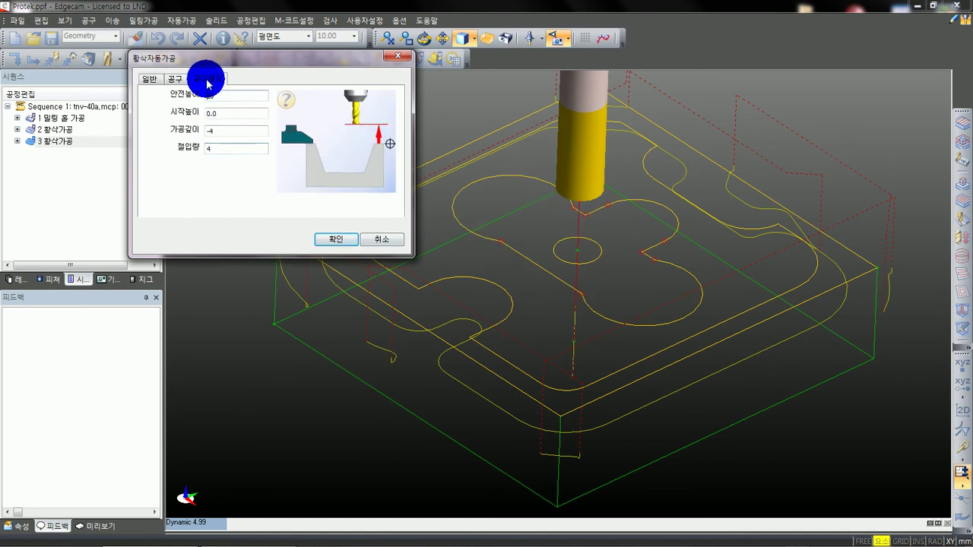
pyautogui.doubleClick(224, 135)
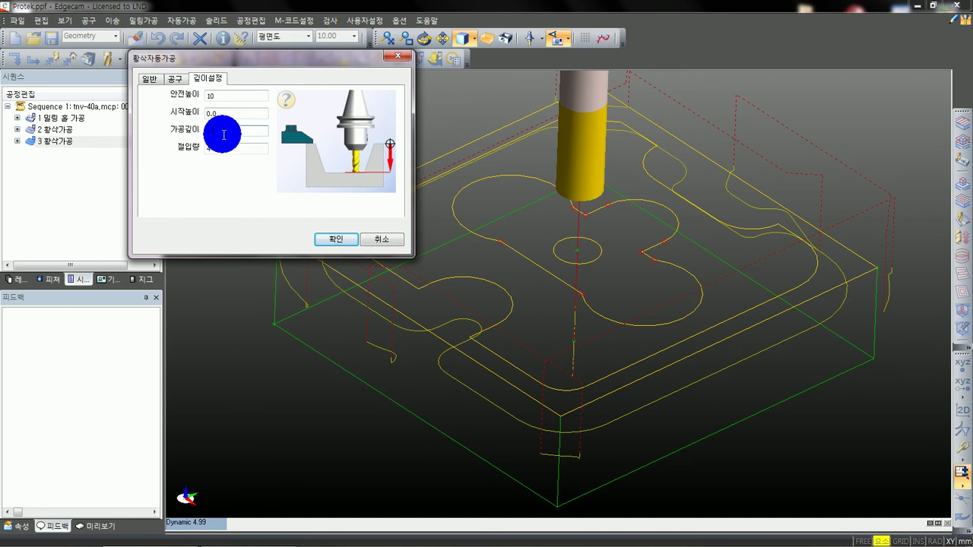
pyautogui.click(335, 241)
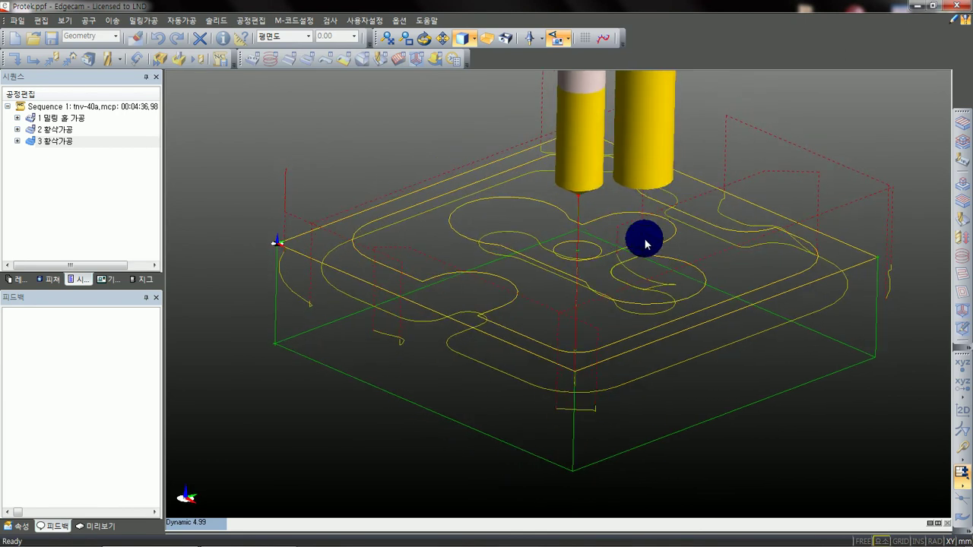
pyautogui.moveTo(515, 214); pyautogui.dragTo(571, 259, button='middle')
pyautogui.scroll(-2, 545, 241)
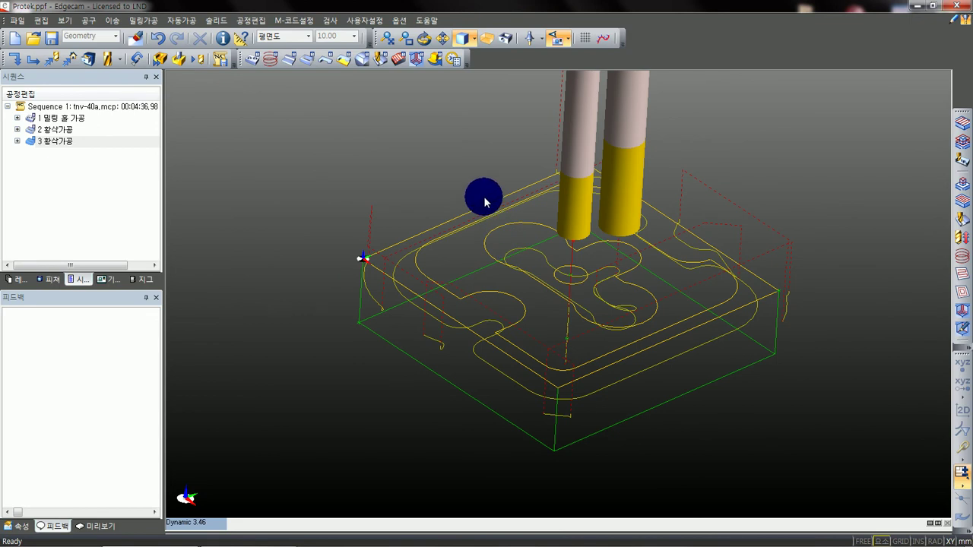
pyautogui.click(57, 189)
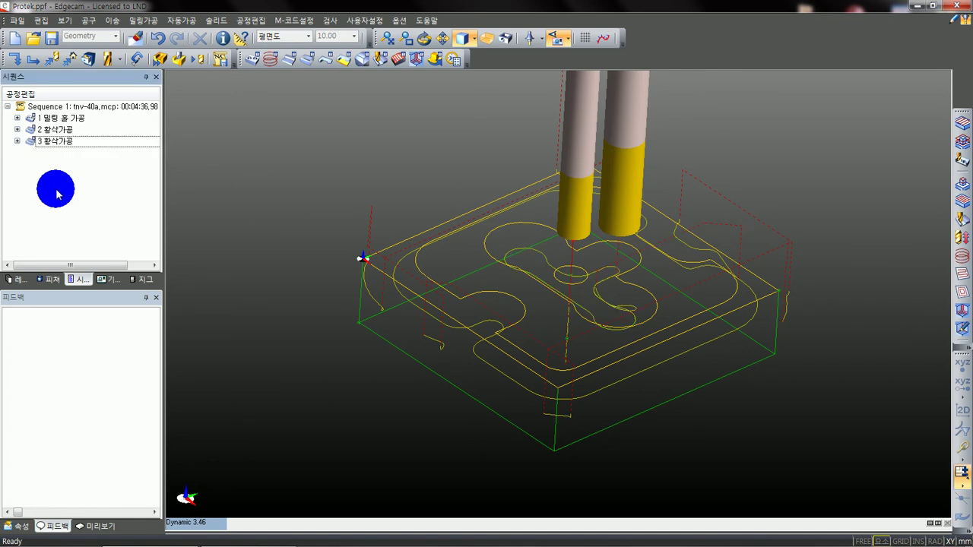
# - Run the full machining sequence in the simulator to check the hole, outer contour and pocket cuts
pyautogui.click(179, 60)
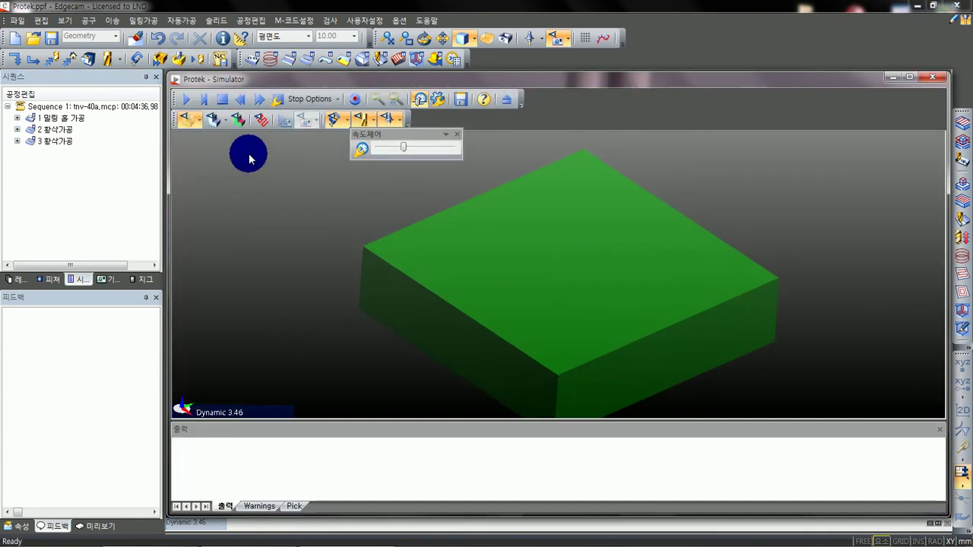
pyautogui.click(186, 100)
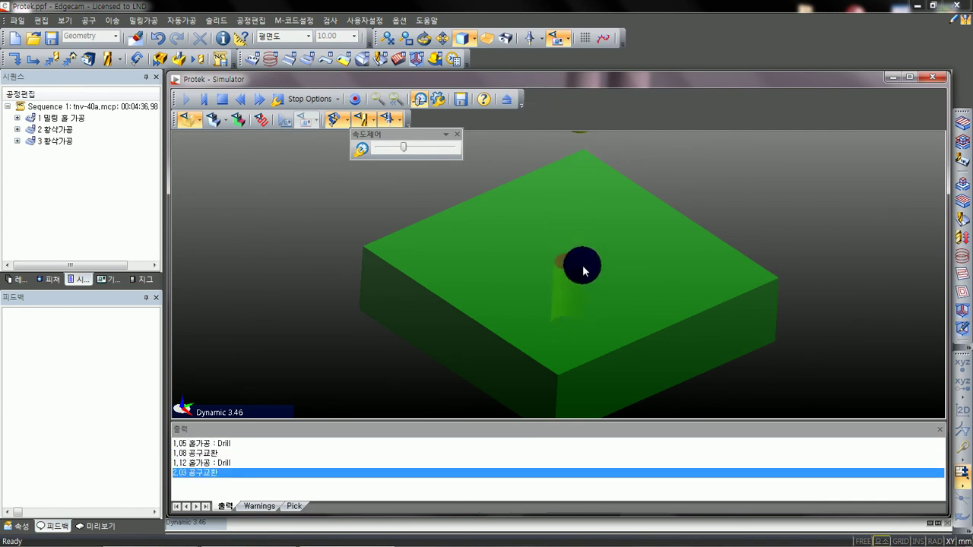
pyautogui.moveTo(536, 271)
pyautogui.mouseDown(button='middle')
pyautogui.moveTo(500, 270)
pyautogui.moveTo(531, 263)
pyautogui.moveTo(526, 275)
pyautogui.moveTo(544, 245)
pyautogui.moveTo(539, 277)
pyautogui.mouseUp(button='middle')
pyautogui.scroll(-2, 501, 270)
pyautogui.scroll(-1, 499, 269)
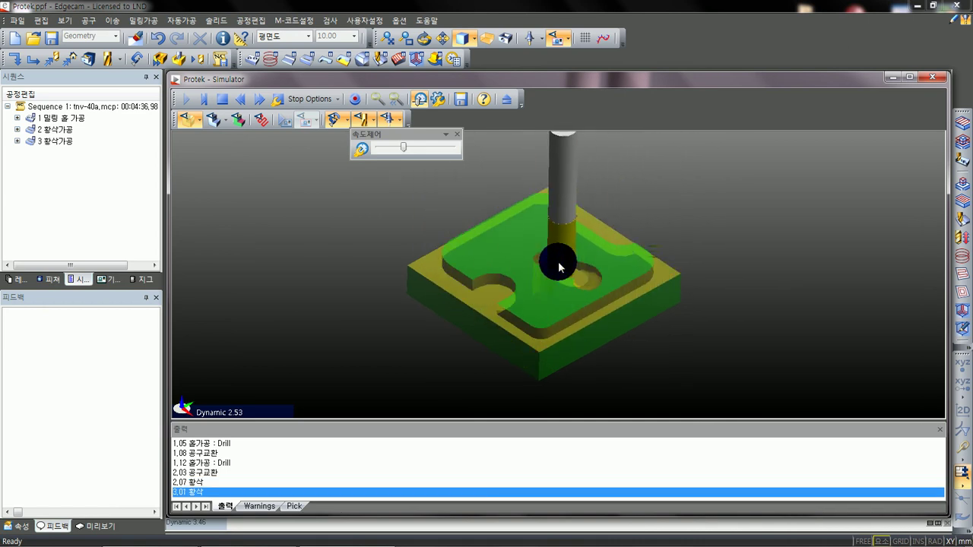
# - Inspect the finished simulated part's contour, pocket and centre hole up close, and close the simulator
pyautogui.moveTo(543, 284); pyautogui.dragTo(557, 245, button='middle')
pyautogui.scroll(5, 554, 263)
pyautogui.scroll(-3, 546, 260)
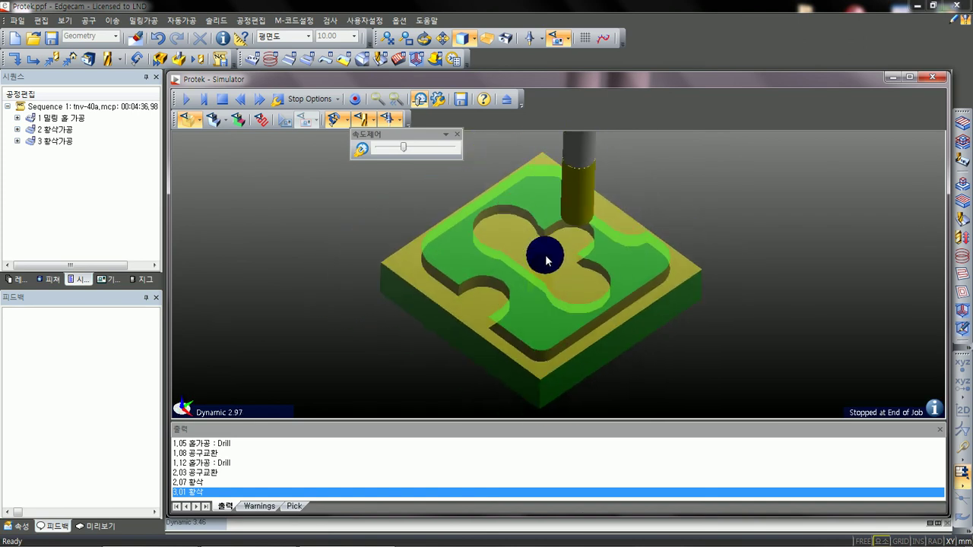
pyautogui.moveTo(614, 219); pyautogui.dragTo(599, 231, button='middle')
pyautogui.scroll(2, 599, 233)
pyautogui.moveTo(559, 276); pyautogui.dragTo(569, 257, button='middle')
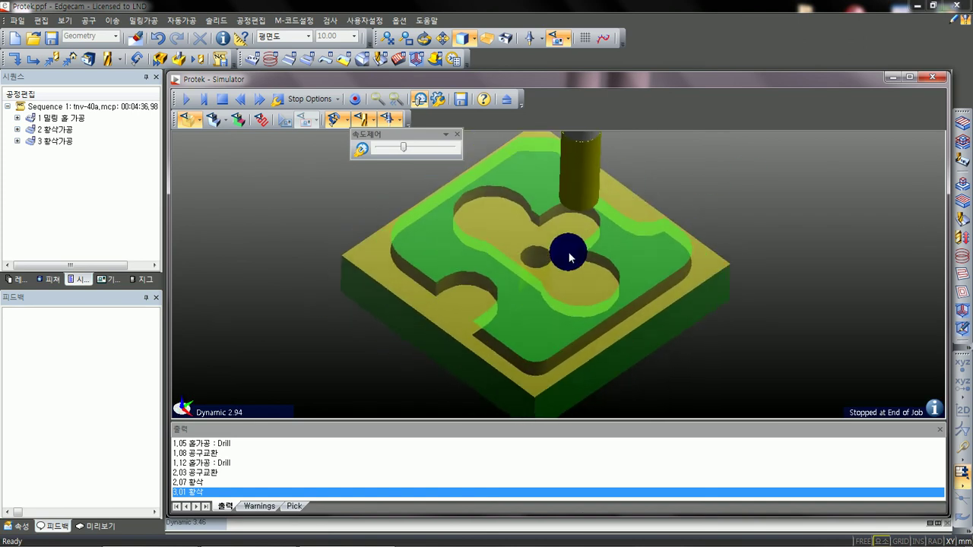
pyautogui.click(928, 79)
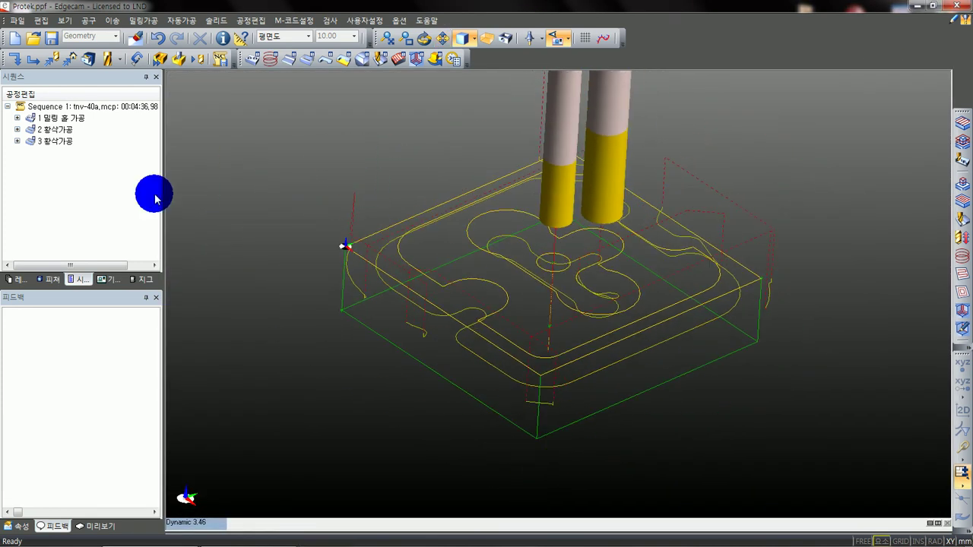
# - Highlight the hole, contour roughing and pocket roughing operations in turn to compare their toolpaths
pyautogui.click(55, 140)
pyautogui.click(60, 120)
pyautogui.click(60, 128)
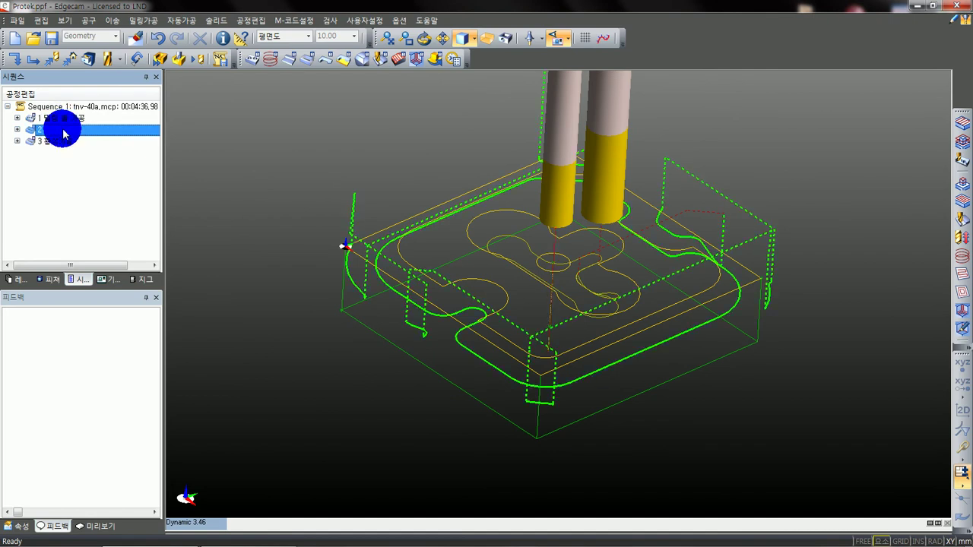
pyautogui.click(60, 142)
pyautogui.click(926, 307)
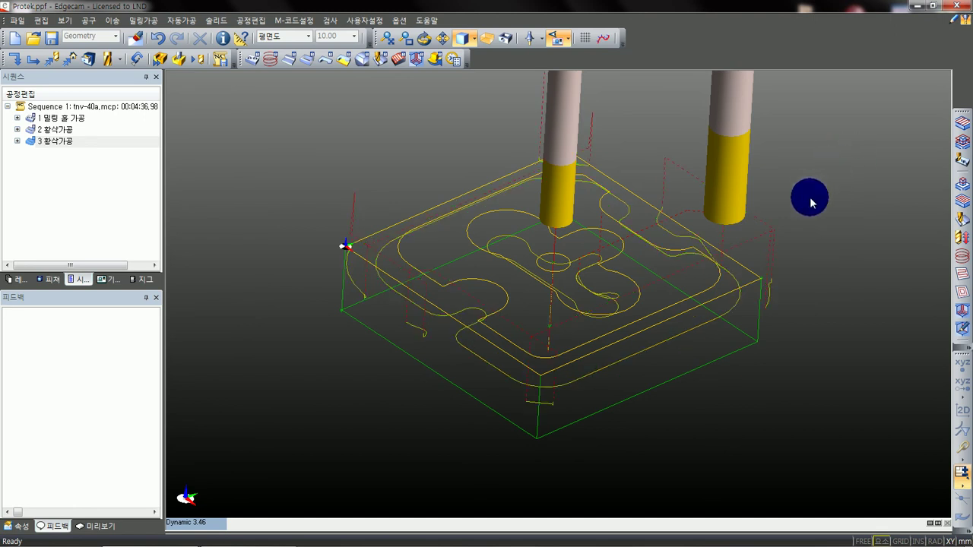
# - Examine the pocket roughing toolpath's entry move and cutting depth in an angled view and the front view
pyautogui.scroll(5, 652, 308)
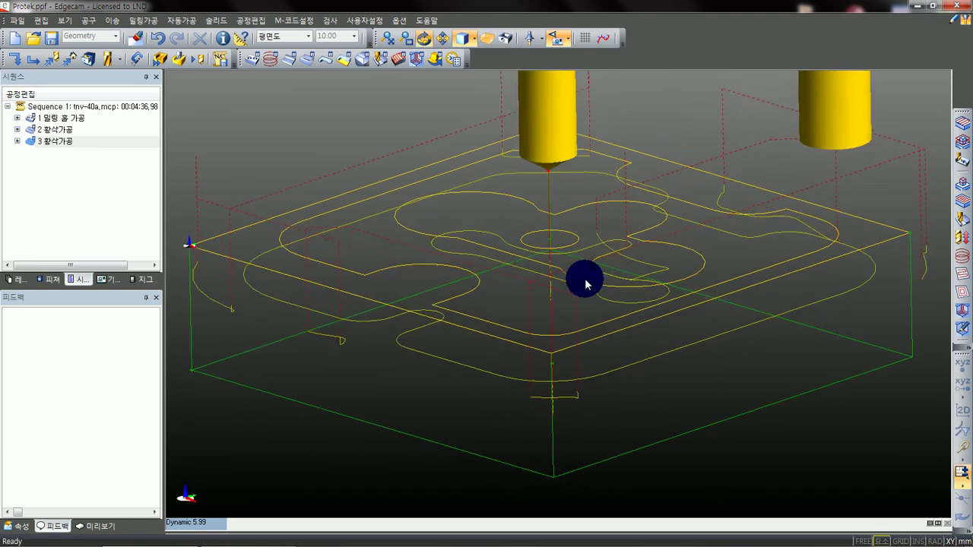
pyautogui.click(209, 522)
pyautogui.click(199, 396)
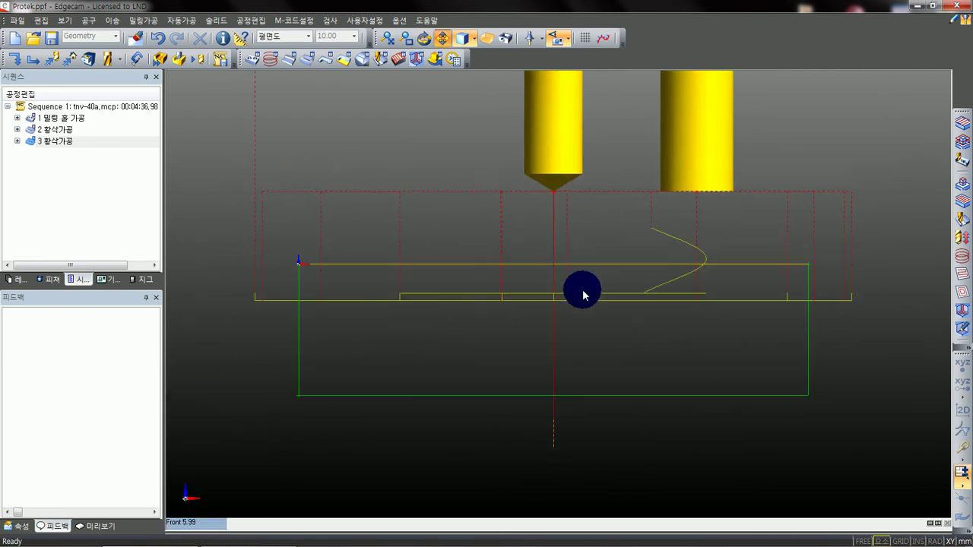
pyautogui.click(59, 142)
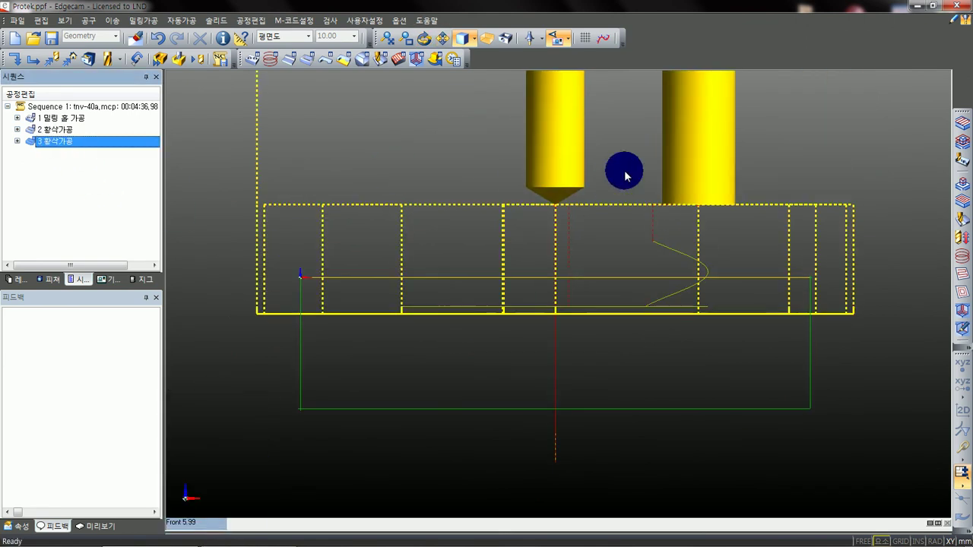
pyautogui.moveTo(679, 225); pyautogui.dragTo(599, 158, button='middle')
pyautogui.click(98, 204)
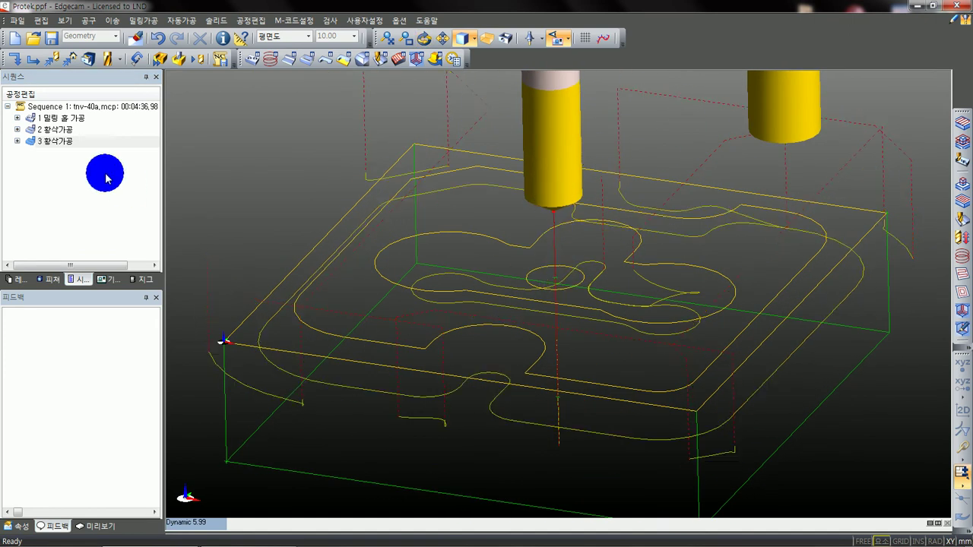
pyautogui.rightClick(98, 203)
pyautogui.click(55, 144)
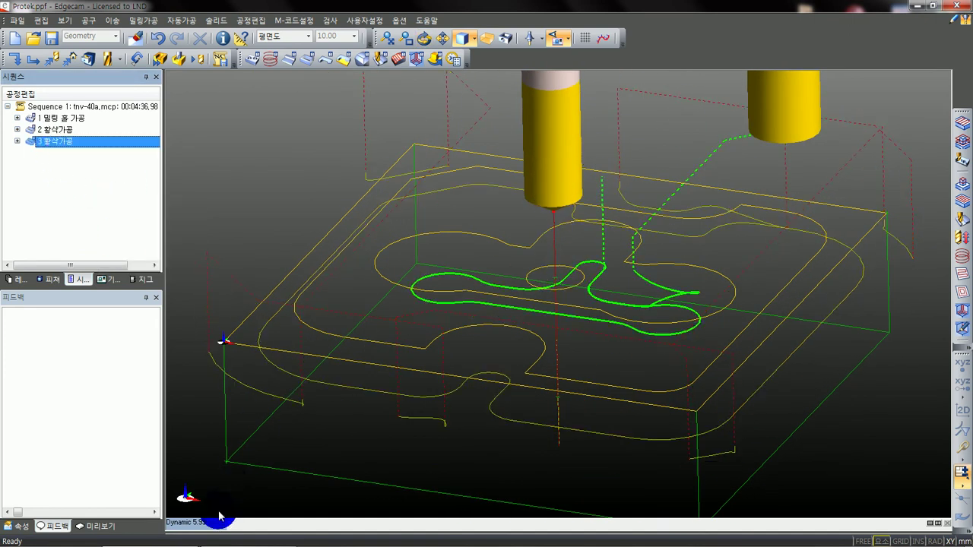
pyautogui.rightClick(170, 374)
pyautogui.click(200, 397)
pyautogui.moveTo(592, 301); pyautogui.dragTo(571, 272, button='middle')
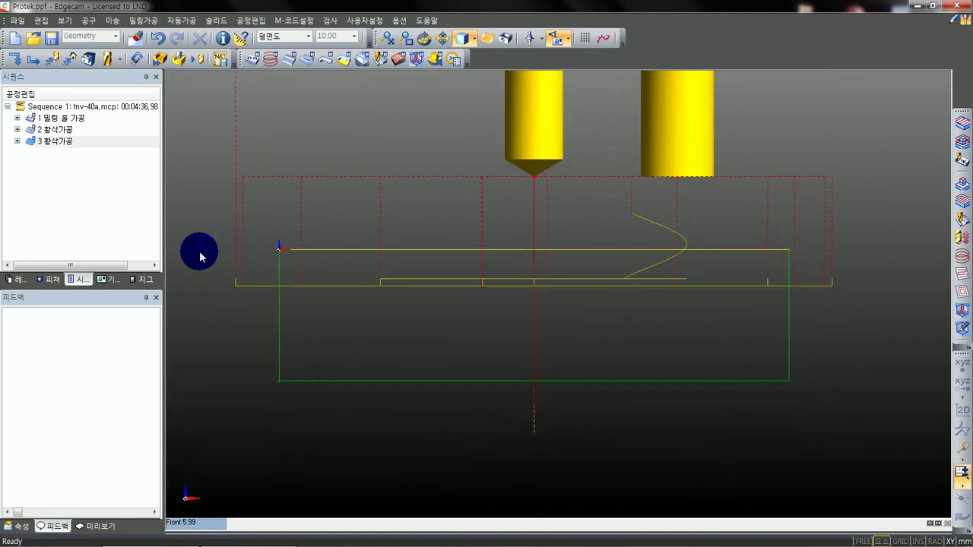
pyautogui.click(55, 142)
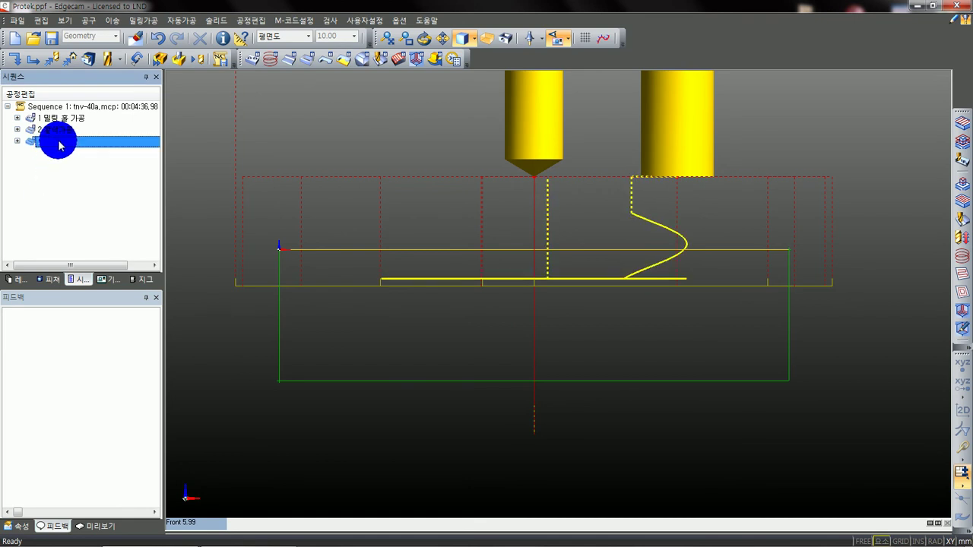
# - Simulate only the pocket roughing operation (3 황삭가공) in the front view, watching the tool's entry into the stock
pyautogui.rightClick(59, 144)
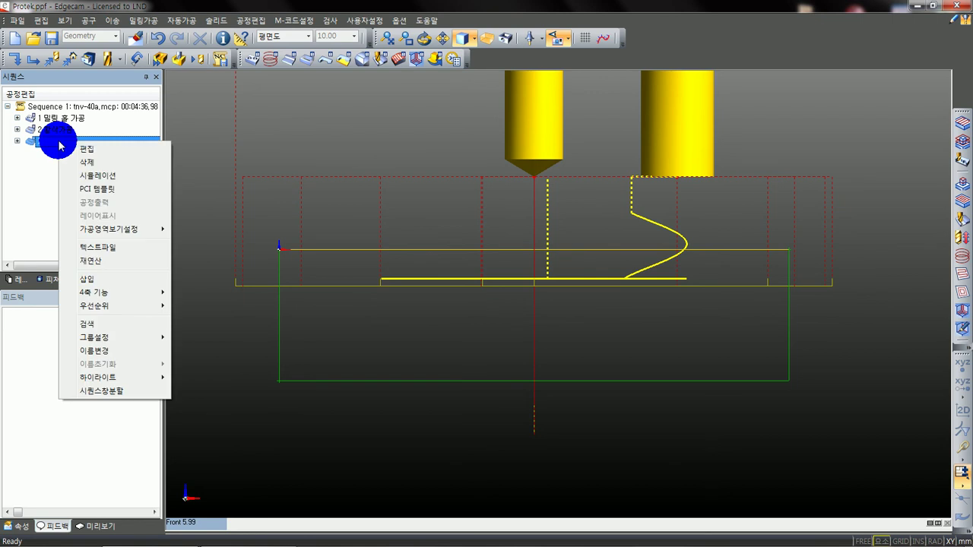
pyautogui.click(101, 177)
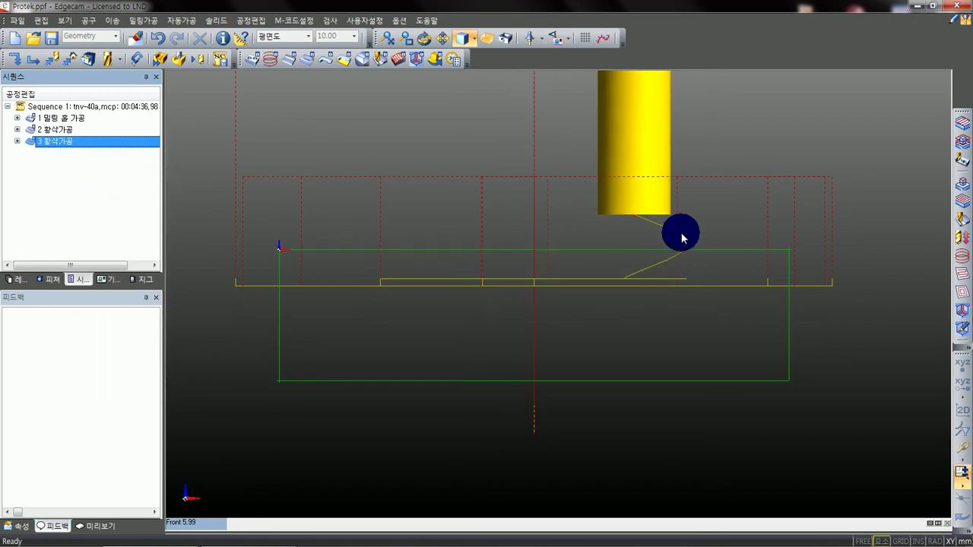
pyautogui.click(354, 531)
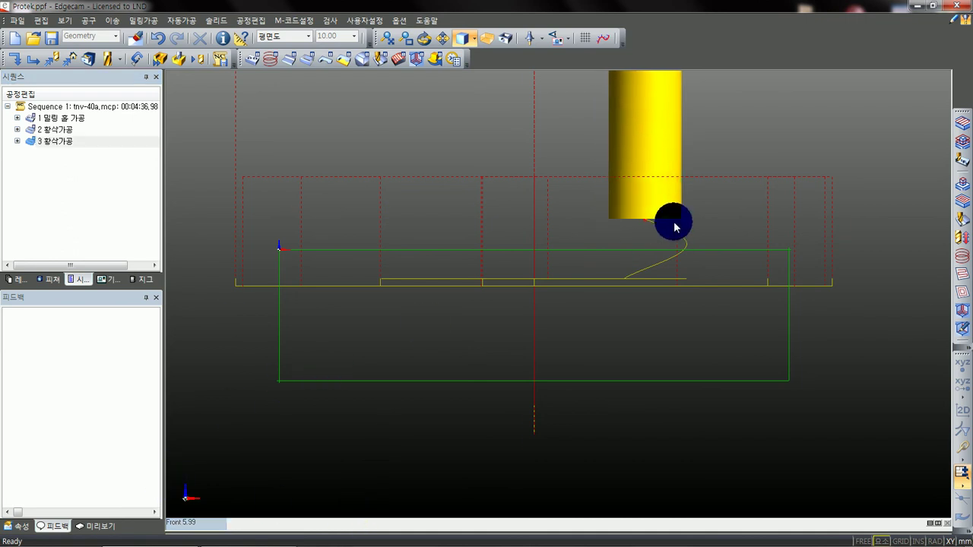
pyautogui.scroll(2, 674, 239)
pyautogui.scroll(-3, 675, 239)
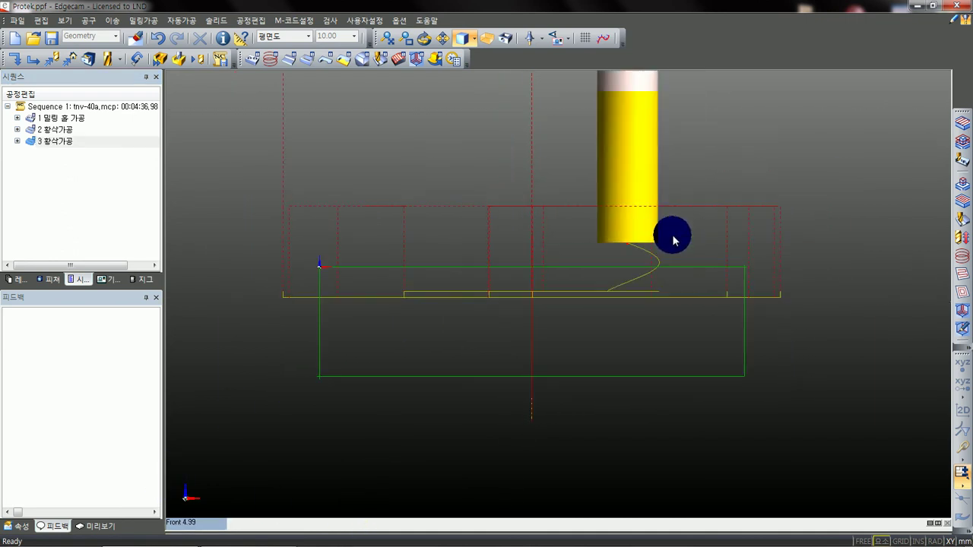
# - Load the milling menu profile (밀링메뉴설정) whose name ends in S_mill.config
pyautogui.click(396, 21)
pyautogui.moveTo(422, 206)
pyautogui.moveTo(524, 220)
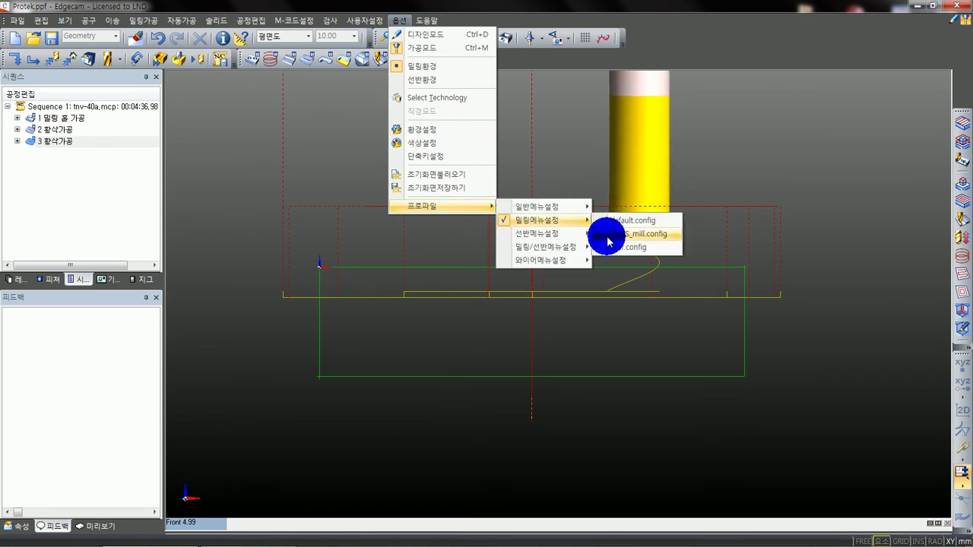
pyautogui.click(608, 235)
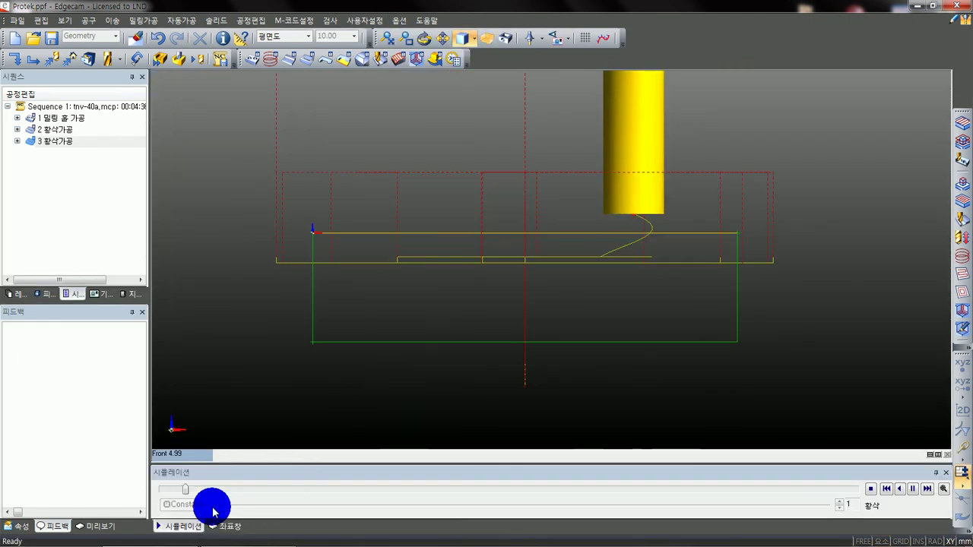
# - Raise the simulation playback speed slightly and watch the pocket cut from an angled view
pyautogui.moveTo(212, 509); pyautogui.dragTo(224, 511)
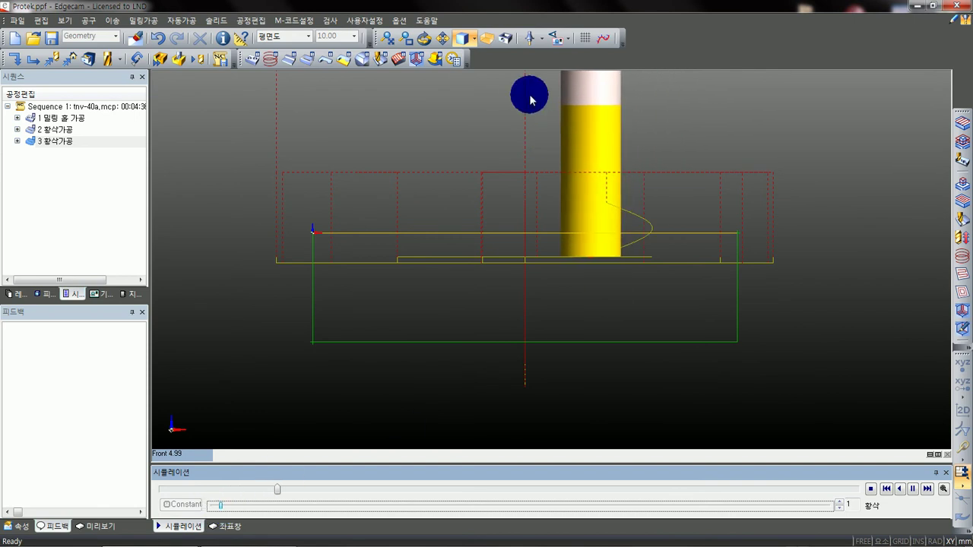
pyautogui.click(524, 239)
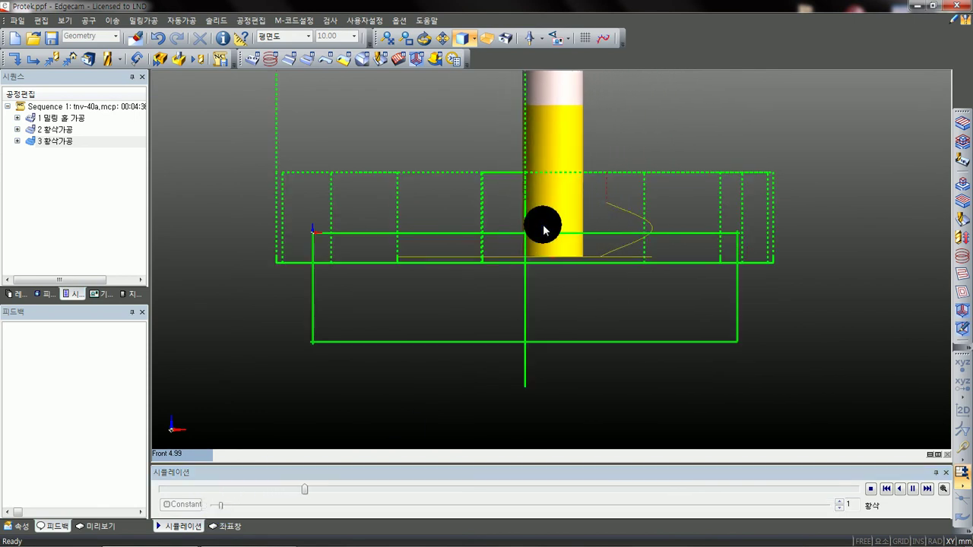
pyautogui.moveTo(699, 142); pyautogui.dragTo(343, 237, button='middle')
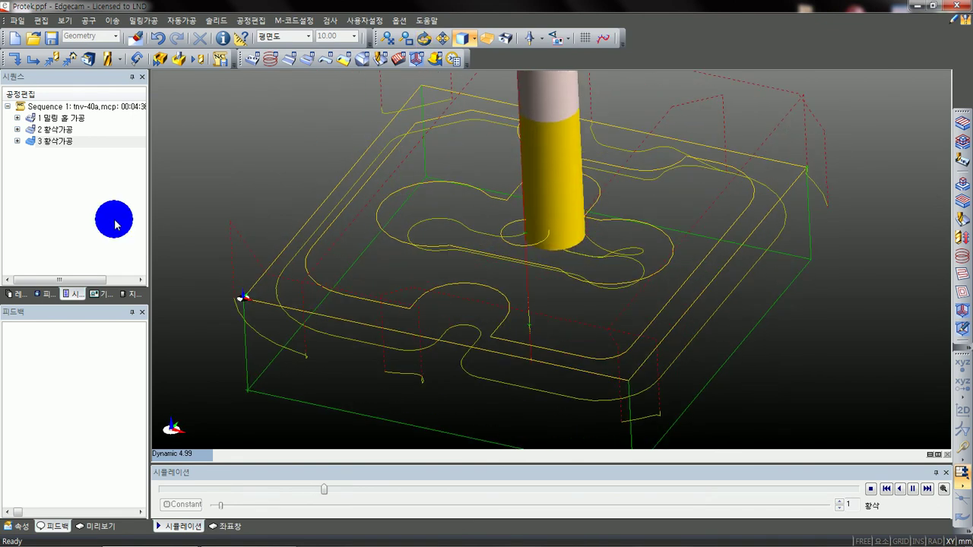
# - Run the full sequence in the simulator at the slowest playback speed in a maximized window
pyautogui.click(176, 59)
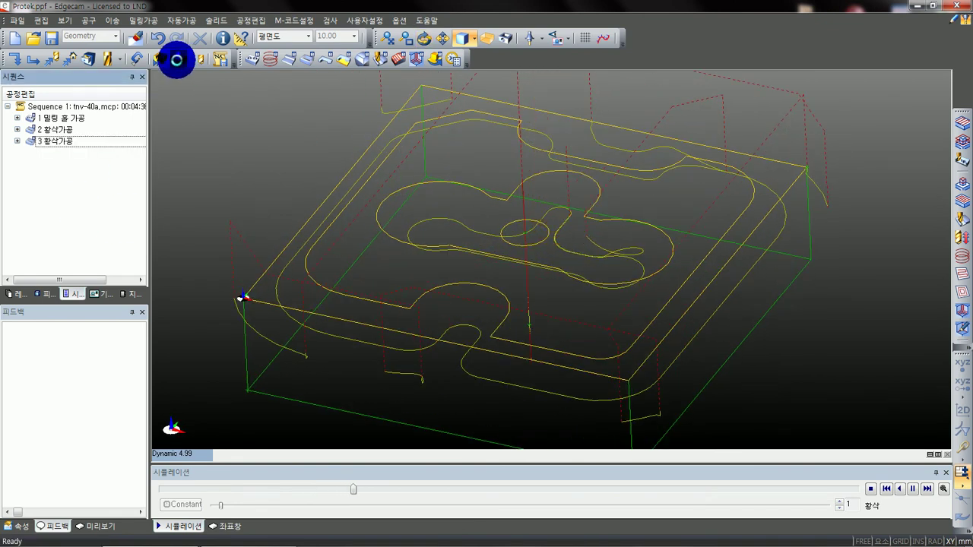
pyautogui.moveTo(544, 272); pyautogui.dragTo(500, 231, button='middle')
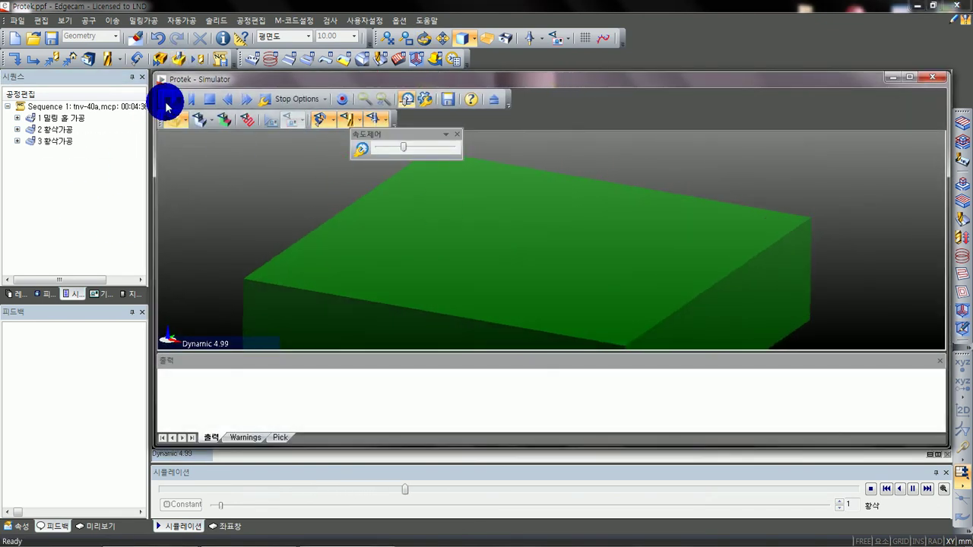
pyautogui.click(170, 100)
pyautogui.moveTo(403, 147); pyautogui.dragTo(306, 152)
pyautogui.doubleClick(495, 79)
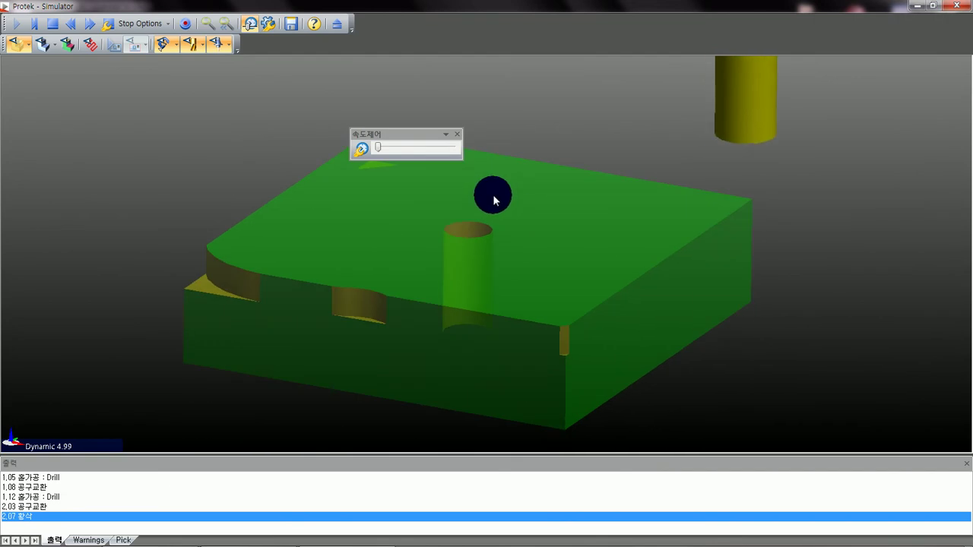
# - Watch the contour and pocket cuts unobstructed by the speed control, inspect the finished part, and close the simulator
pyautogui.moveTo(491, 190); pyautogui.dragTo(455, 200, button='middle')
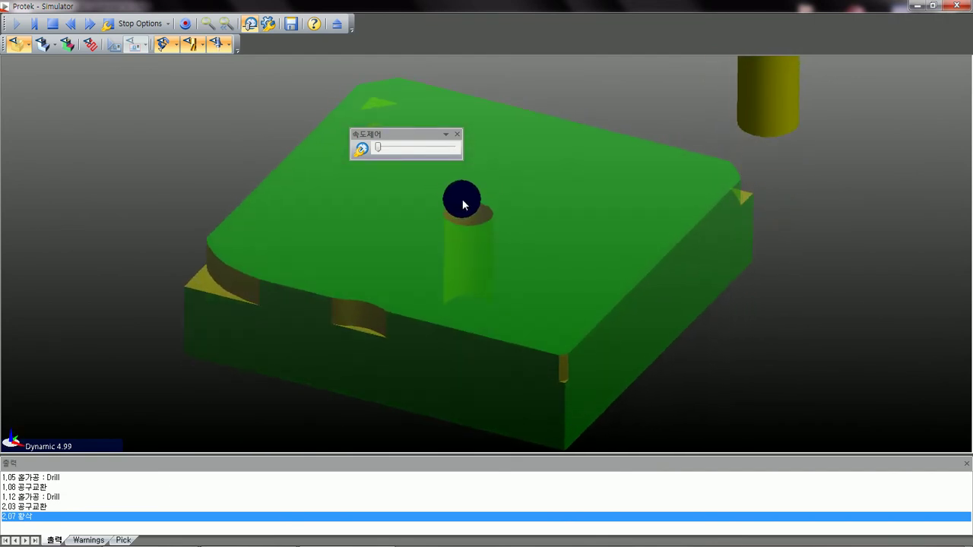
pyautogui.moveTo(406, 147); pyautogui.dragTo(126, 92)
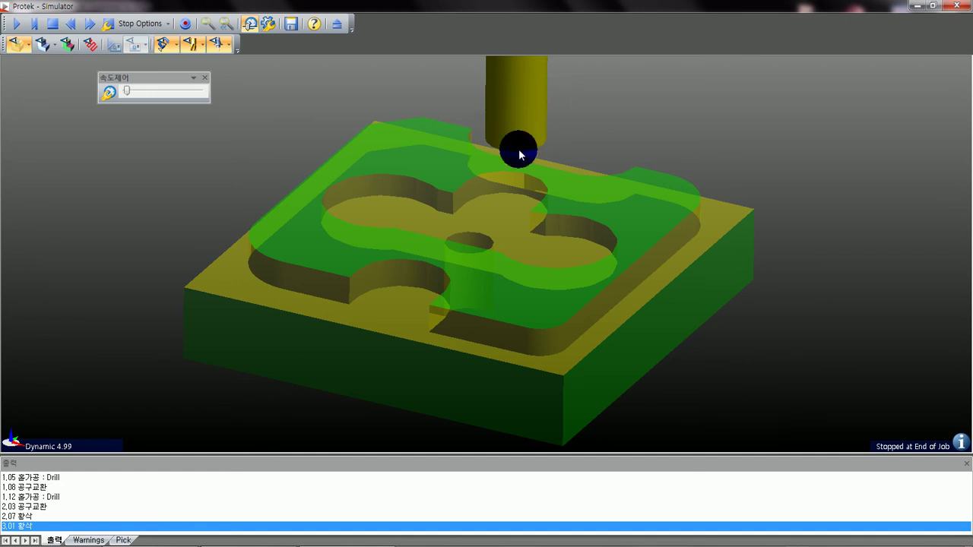
pyautogui.moveTo(498, 112); pyautogui.dragTo(512, 197)
pyautogui.click(962, 7)
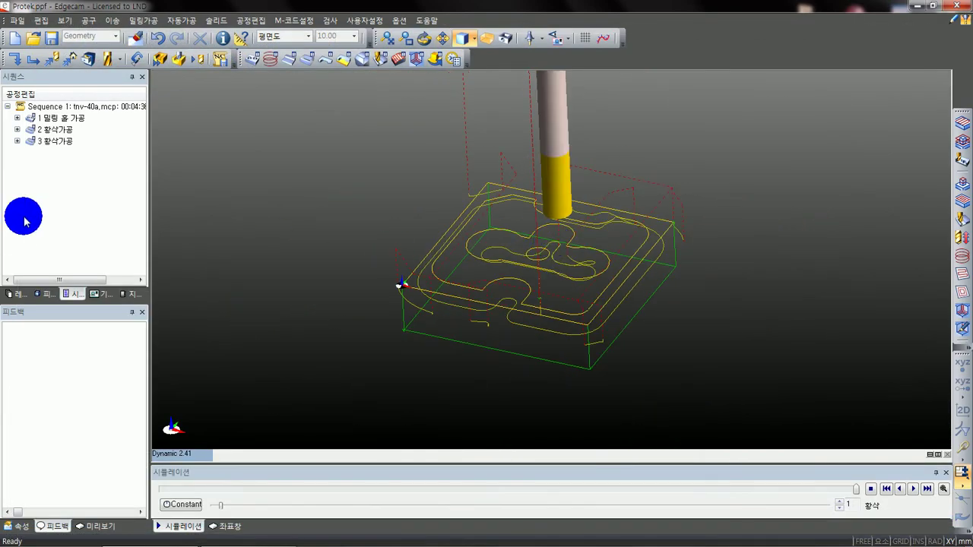
# - Open the roughing instruction (3.1 황삭) inside the pocket roughing operation for editing
pyautogui.click(63, 204)
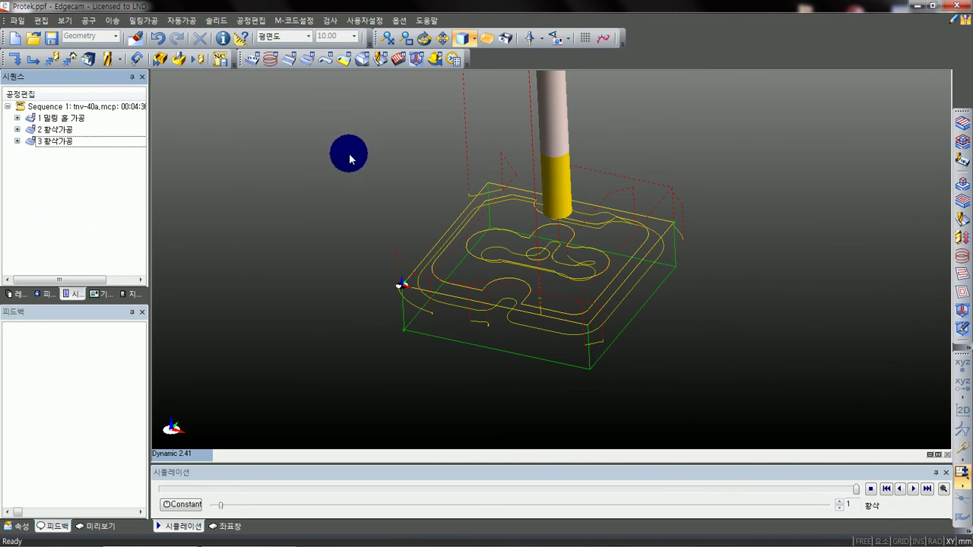
pyautogui.click(73, 143)
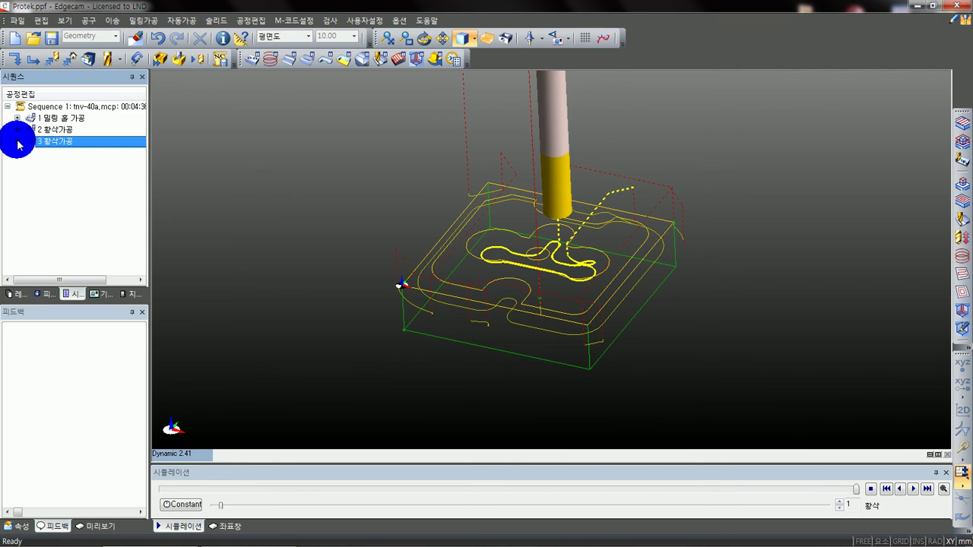
pyautogui.click(18, 141)
pyautogui.click(72, 153)
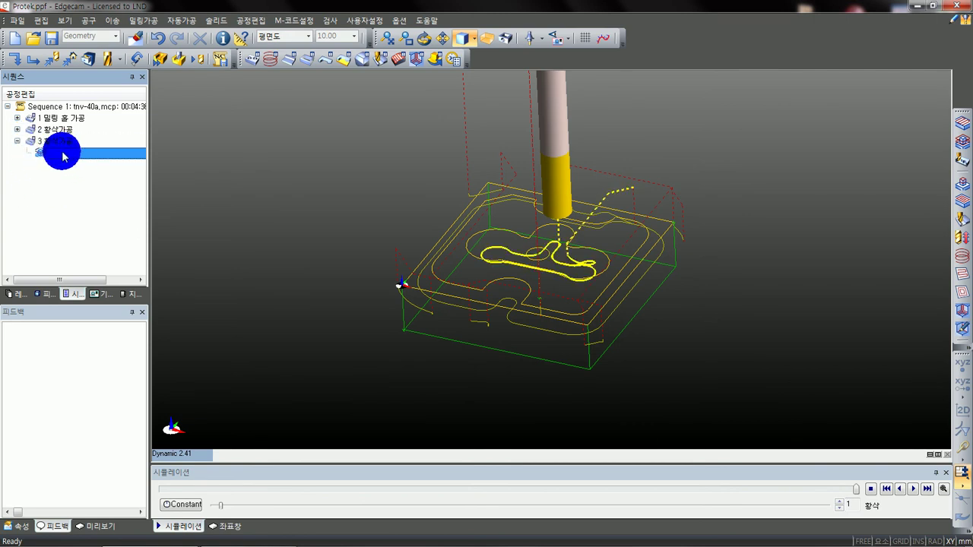
pyautogui.doubleClick(63, 156)
pyautogui.moveTo(358, 81); pyautogui.dragTo(185, 63)
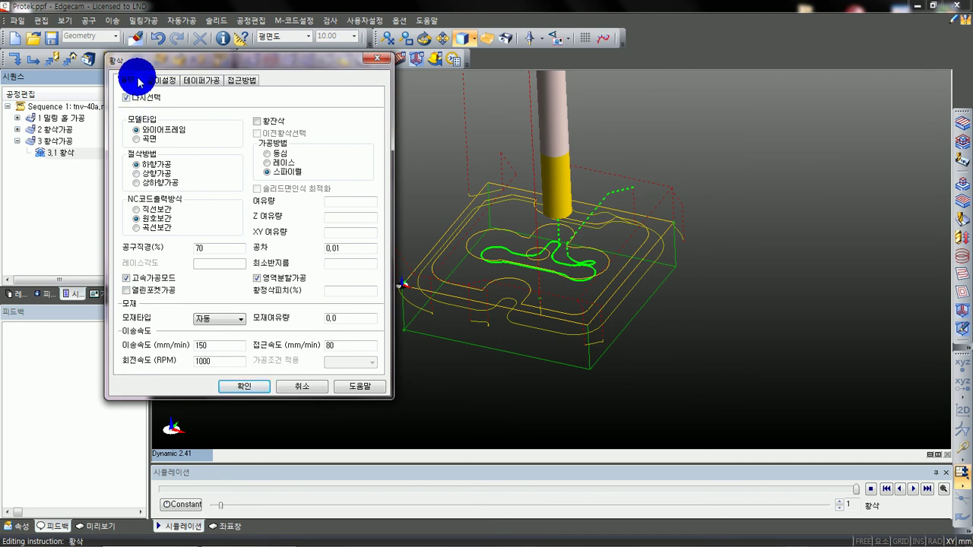
# - Set the roughing approach method to the drill point (드릴지점), keep the other approach options, and accept the roughing settings
pyautogui.click(242, 80)
pyautogui.click(217, 98)
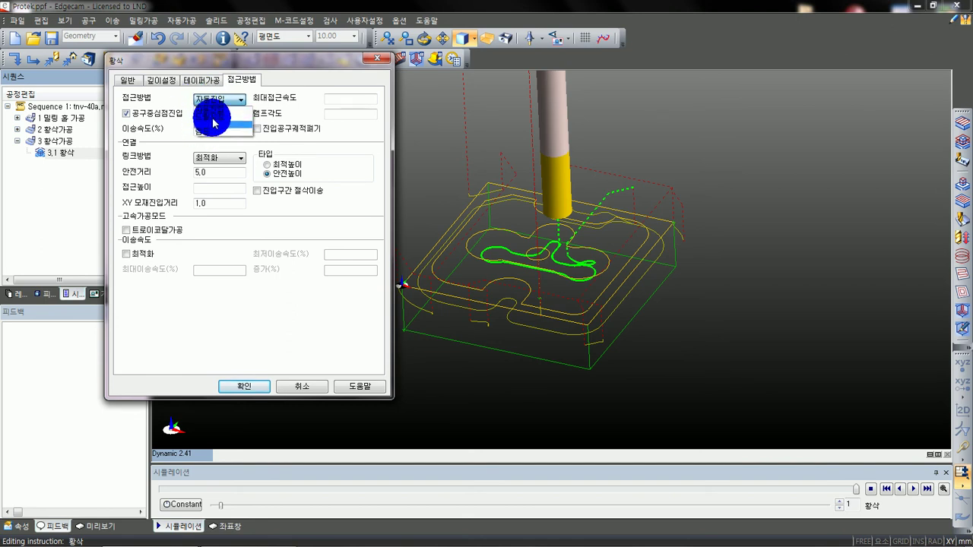
pyautogui.click(128, 80)
pyautogui.click(242, 80)
pyautogui.click(134, 82)
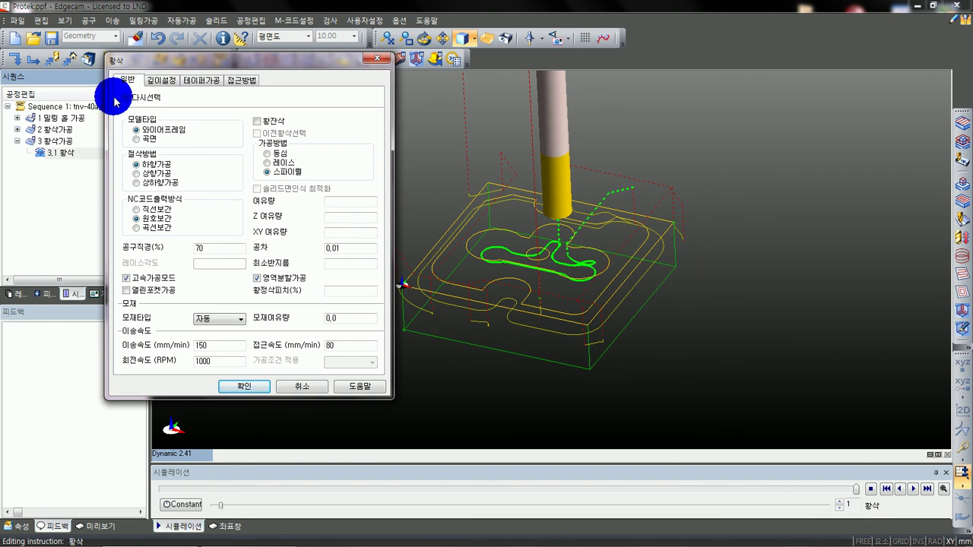
pyautogui.click(241, 80)
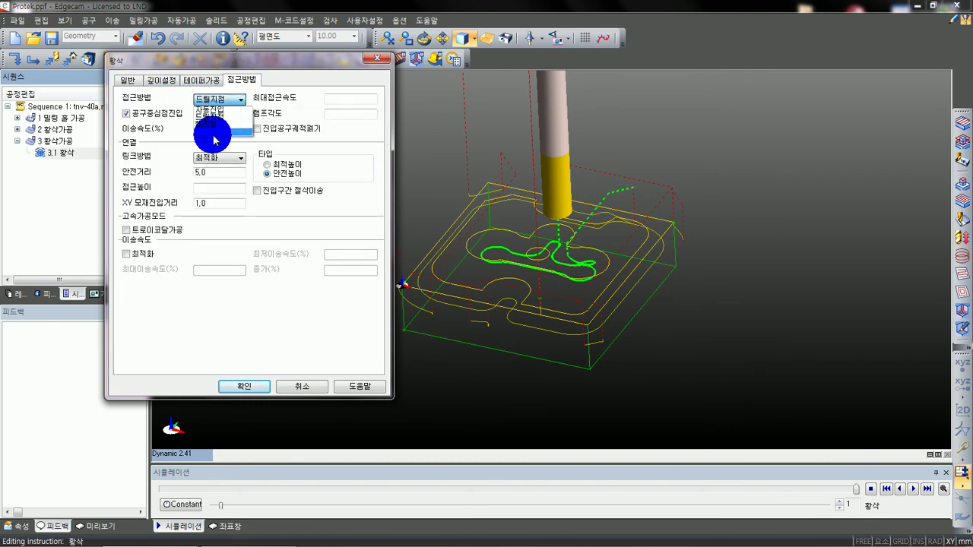
pyautogui.click(215, 119)
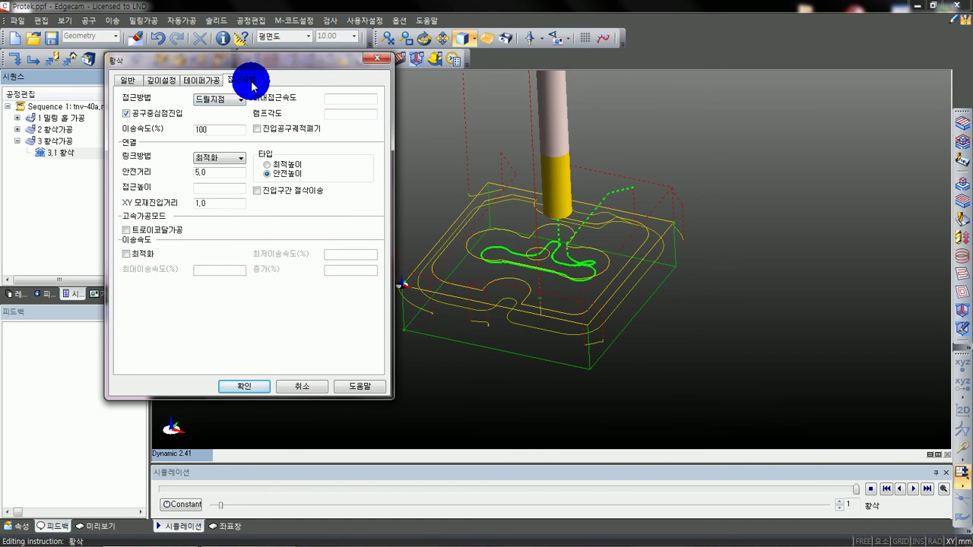
pyautogui.moveTo(259, 62); pyautogui.dragTo(331, 62)
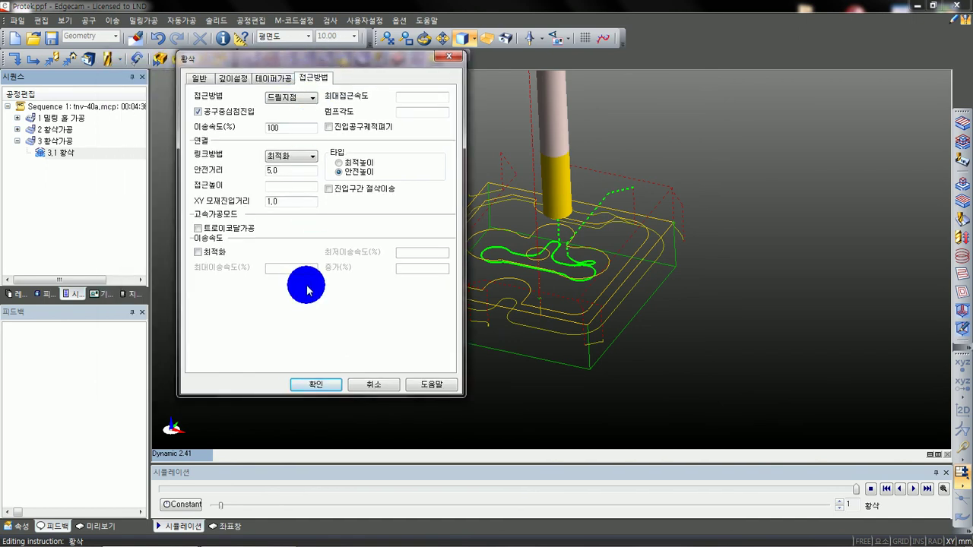
pyautogui.moveTo(302, 61); pyautogui.dragTo(254, 66)
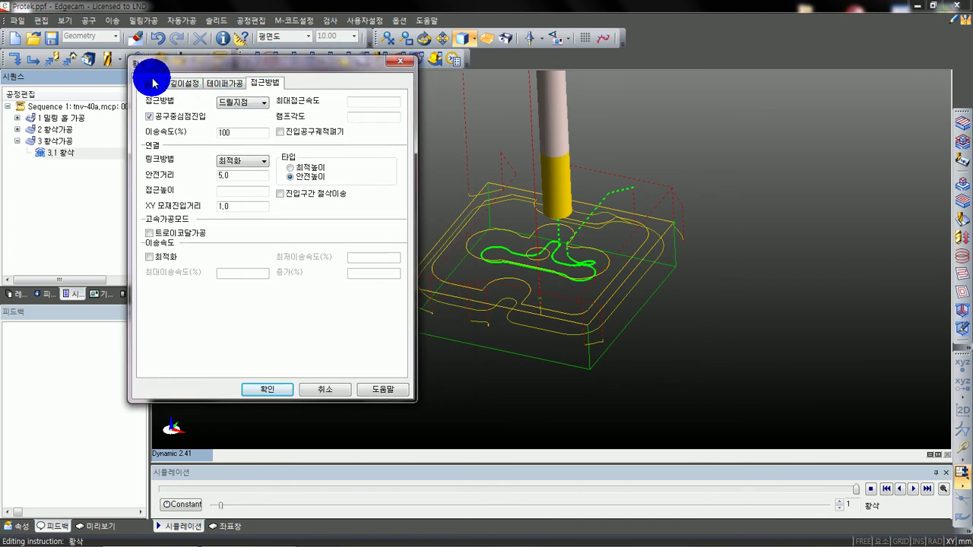
pyautogui.click(149, 83)
pyautogui.click(280, 83)
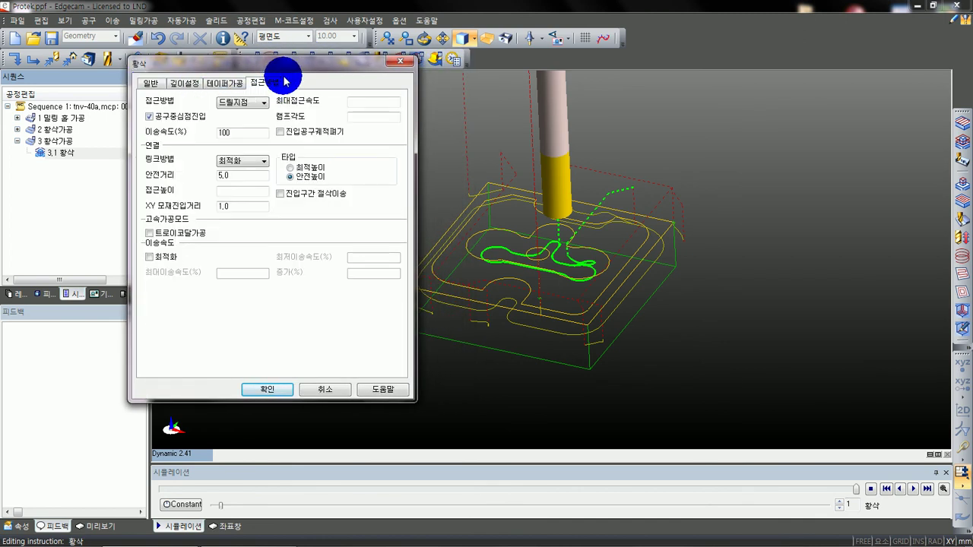
pyautogui.click(271, 389)
# - Cycle the tool display through its modes until the cutter is hidden and the central hole in the pocket is unobstructed
pyautogui.scroll(5, 525, 239)
pyautogui.scroll(-5, 511, 209)
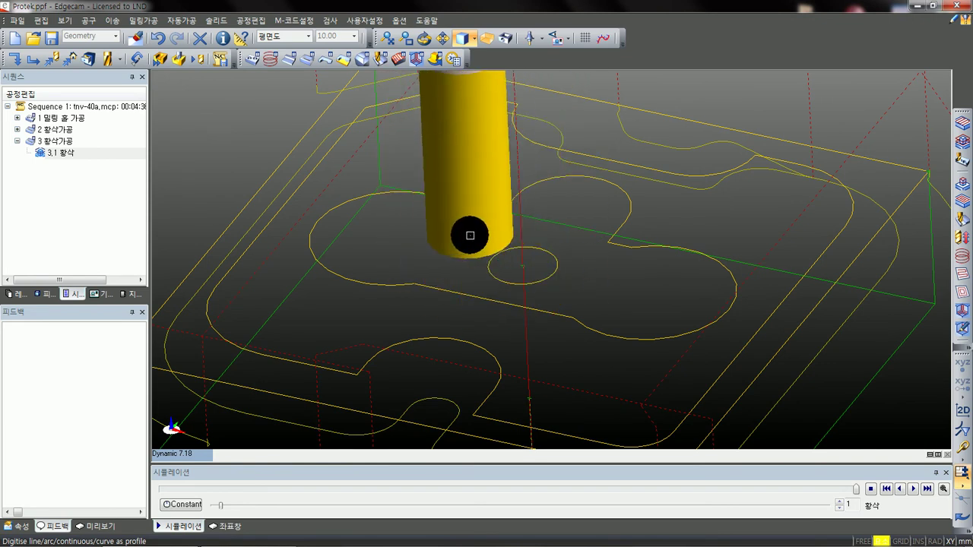
pyautogui.click(529, 39)
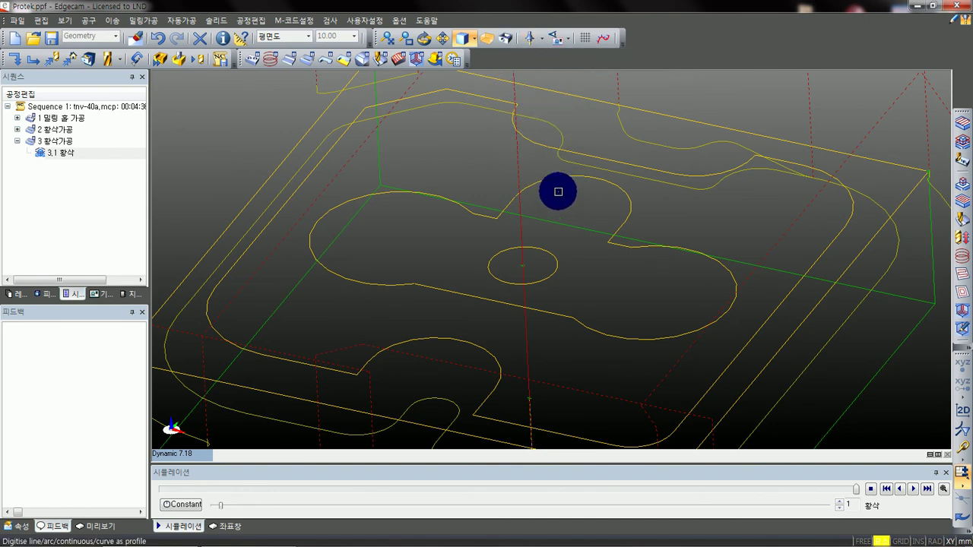
pyautogui.click(534, 43)
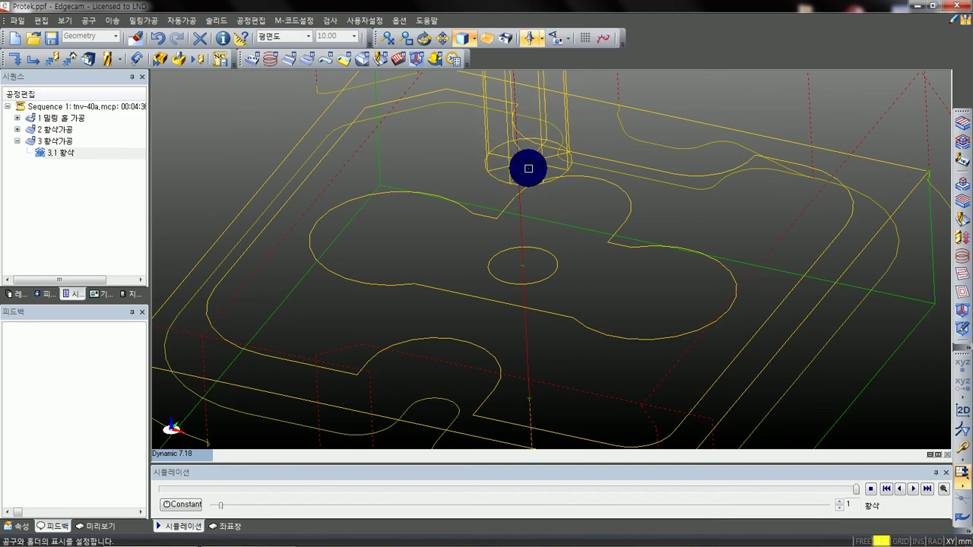
pyautogui.click(525, 40)
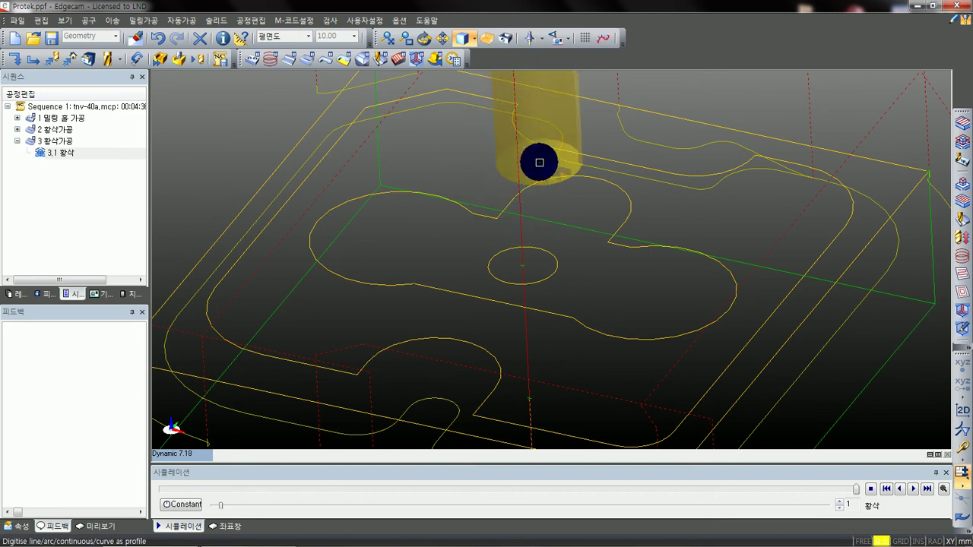
pyautogui.moveTo(539, 162); pyautogui.dragTo(535, 217, button='middle')
pyautogui.scroll(-1, 523, 235)
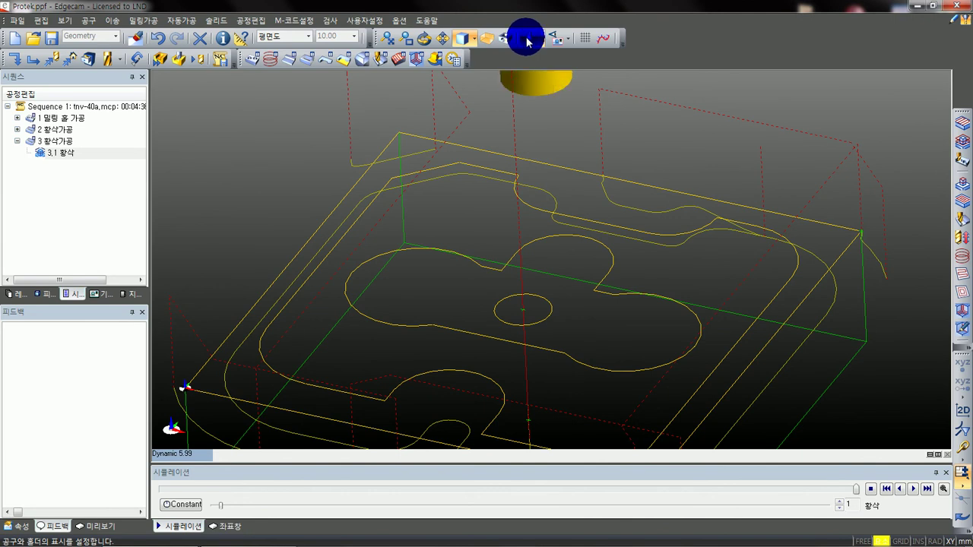
pyautogui.moveTo(577, 308); pyautogui.dragTo(527, 223, button='middle')
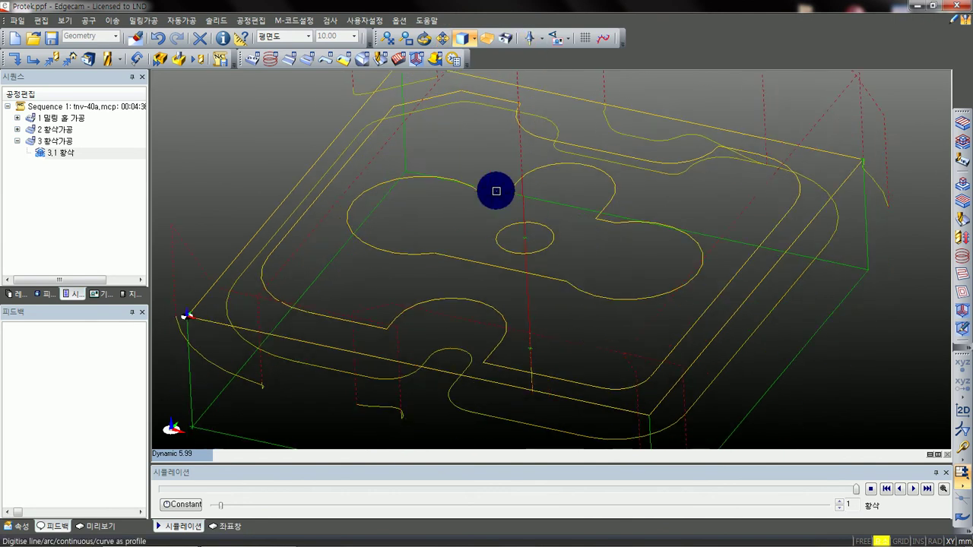
# - Pick the closed pocket outline around the central hole as the roughing profile, without any containment boundary
pyautogui.scroll(1, 544, 195)
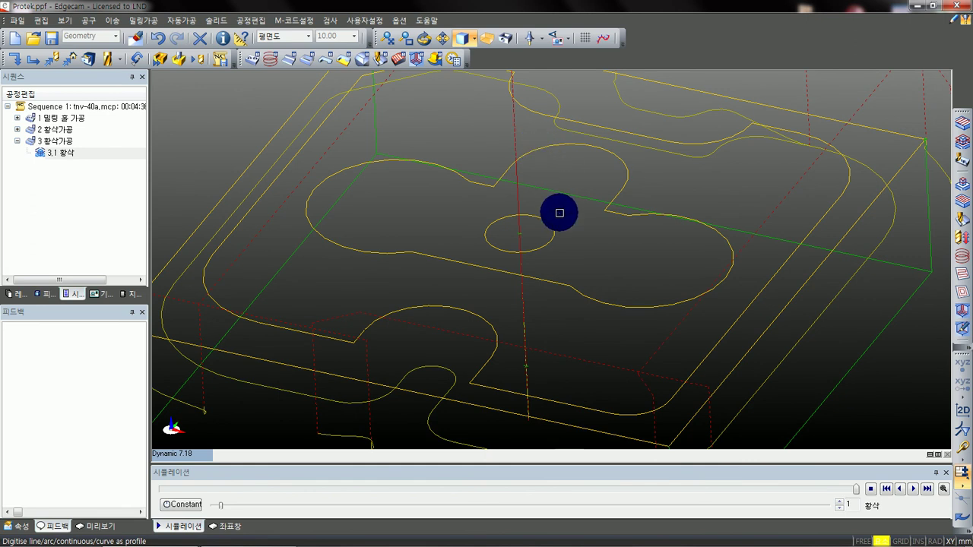
pyautogui.moveTo(558, 209); pyautogui.dragTo(567, 227, button='middle')
pyautogui.scroll(-1, 567, 227)
pyautogui.moveTo(566, 230); pyautogui.dragTo(506, 188, button='right')
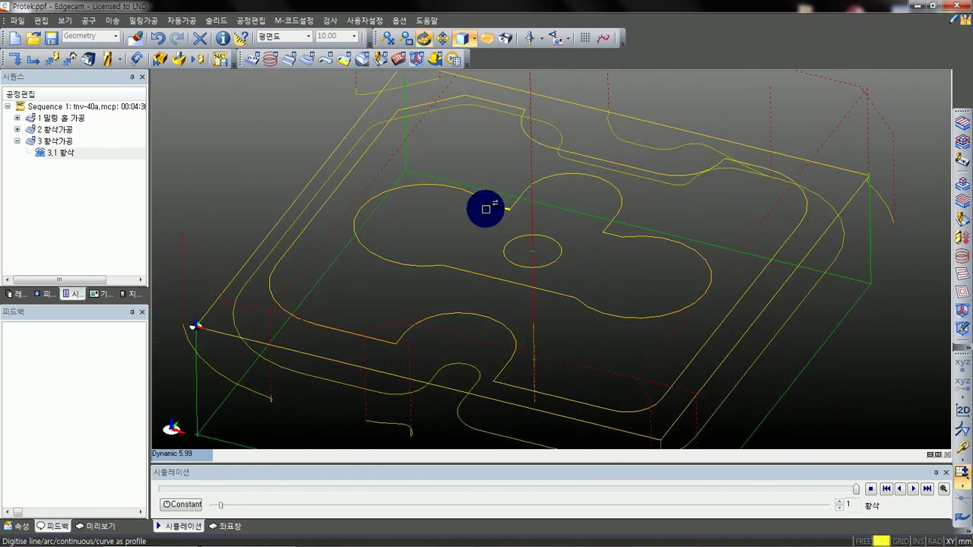
pyautogui.click(521, 191)
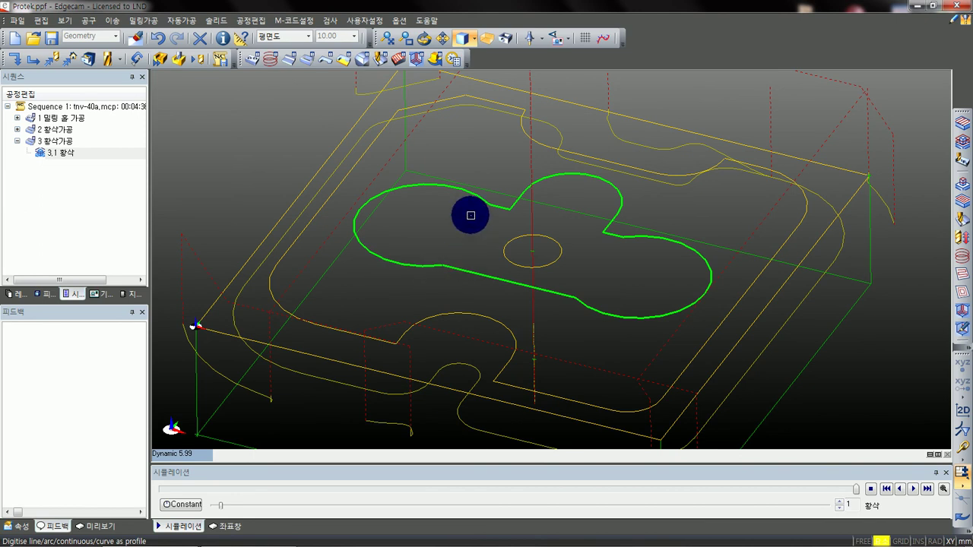
pyautogui.press('Return')
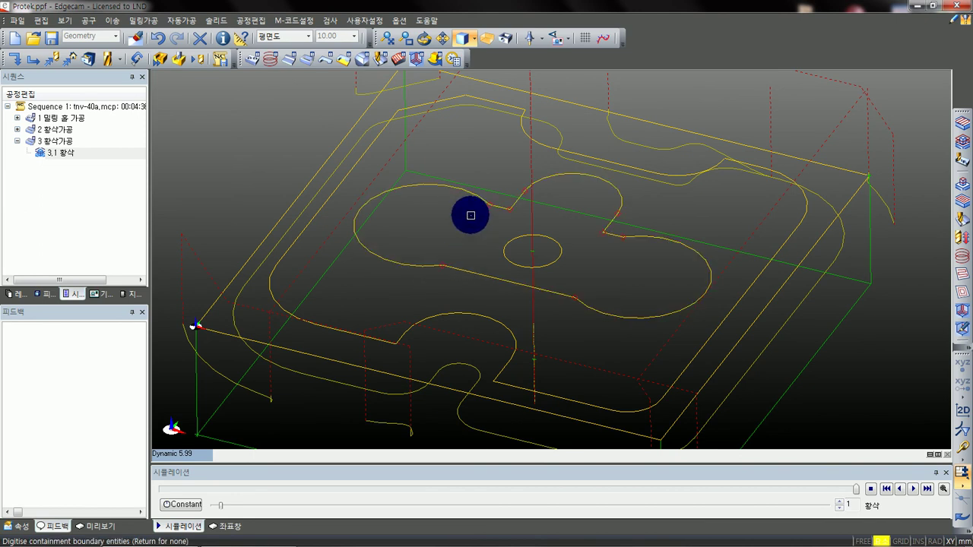
pyautogui.moveTo(590, 234); pyautogui.dragTo(449, 239, button='middle')
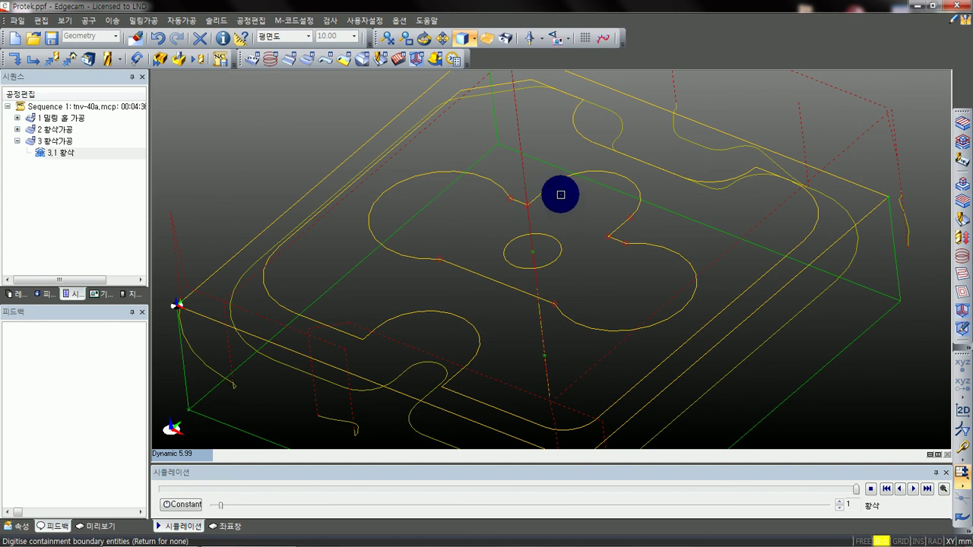
pyautogui.press('Return')
# - Specify the drilled hole's centre point as the roughing start point, finish the selection, and examine the regenerated pocket toolpath
pyautogui.scroll(2, 506, 248)
pyautogui.moveTo(578, 230); pyautogui.dragTo(526, 259, button='middle')
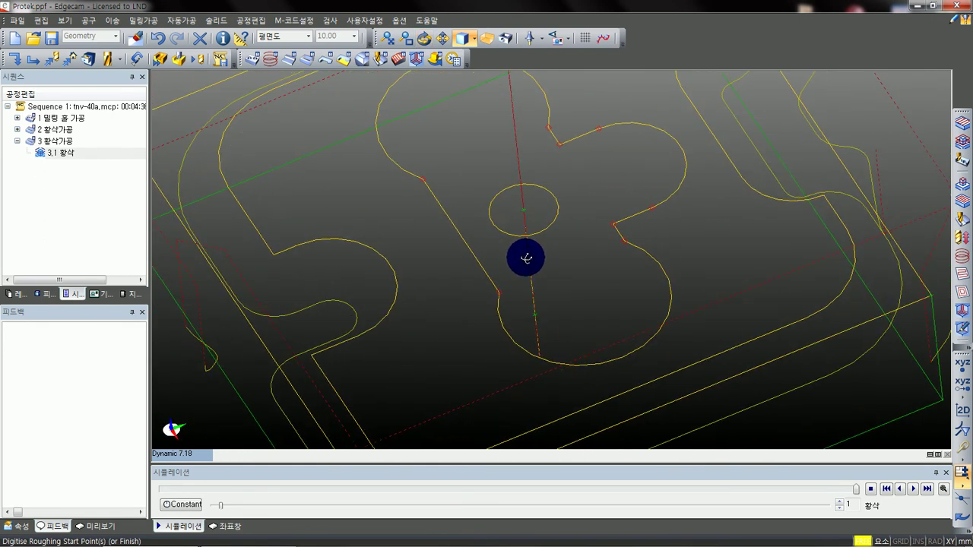
pyautogui.moveTo(543, 235)
pyautogui.mouseDown(button='middle')
pyautogui.moveTo(547, 225)
pyautogui.moveTo(588, 291)
pyautogui.moveTo(501, 278)
pyautogui.moveTo(539, 228)
pyautogui.mouseUp(button='middle')
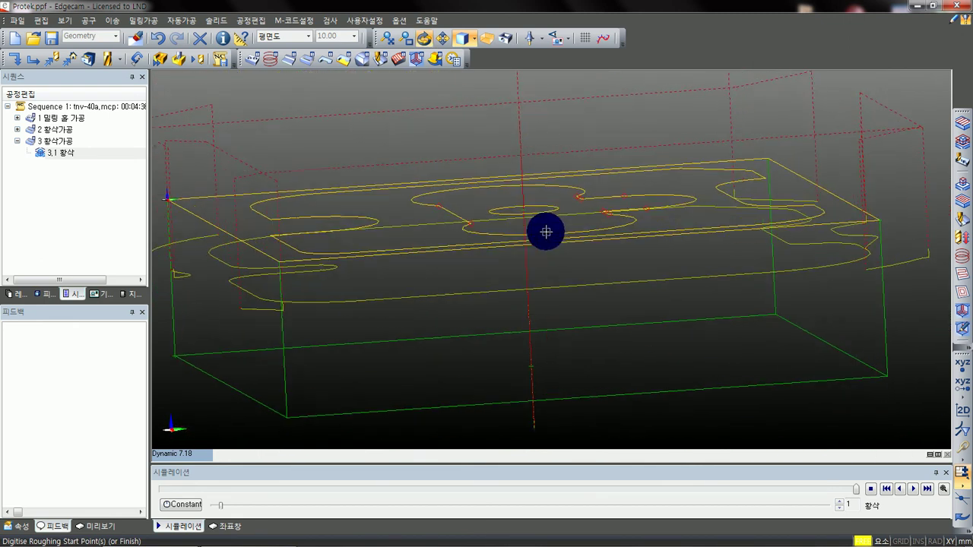
pyautogui.moveTo(577, 318); pyautogui.dragTo(580, 300, button='middle')
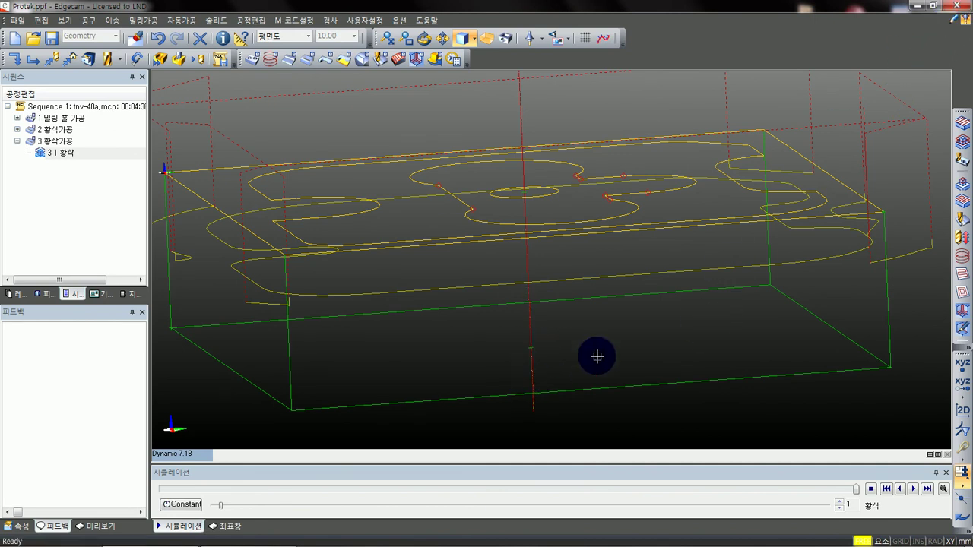
pyautogui.moveTo(483, 231); pyautogui.dragTo(542, 240, button='middle')
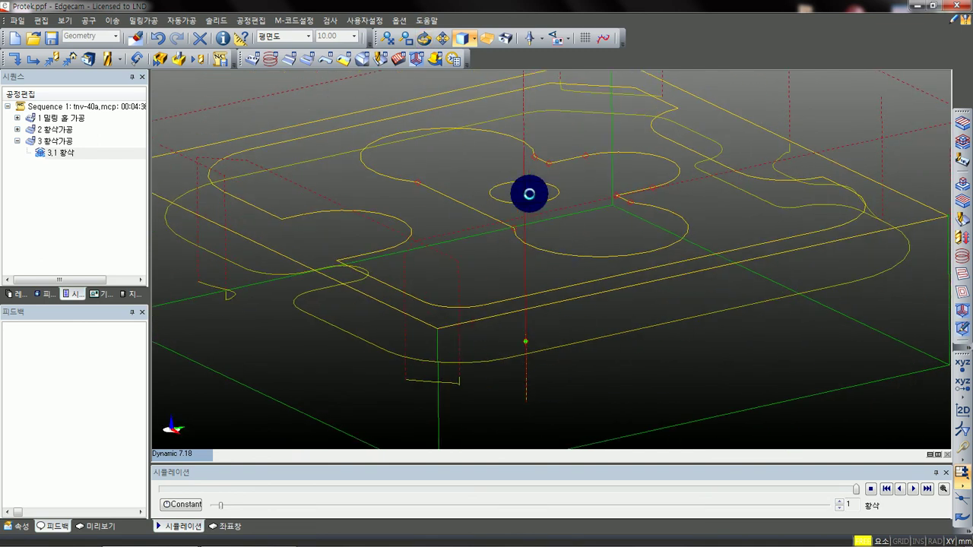
pyautogui.moveTo(521, 193); pyautogui.dragTo(560, 115, button='middle')
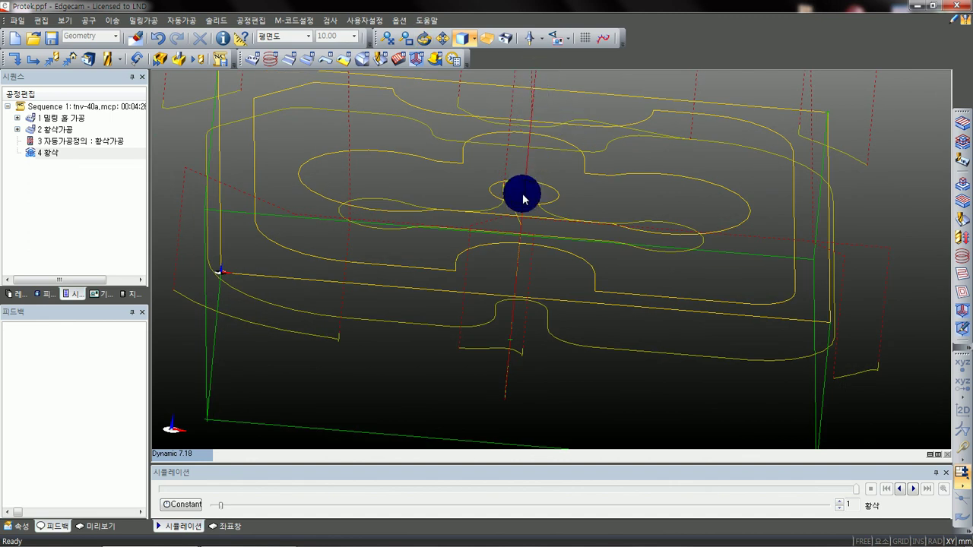
pyautogui.moveTo(404, 202); pyautogui.dragTo(545, 289, button='middle')
pyautogui.scroll(3, 546, 289)
pyautogui.moveTo(541, 228); pyautogui.dragTo(554, 293, button='middle')
pyautogui.scroll(-2, 578, 282)
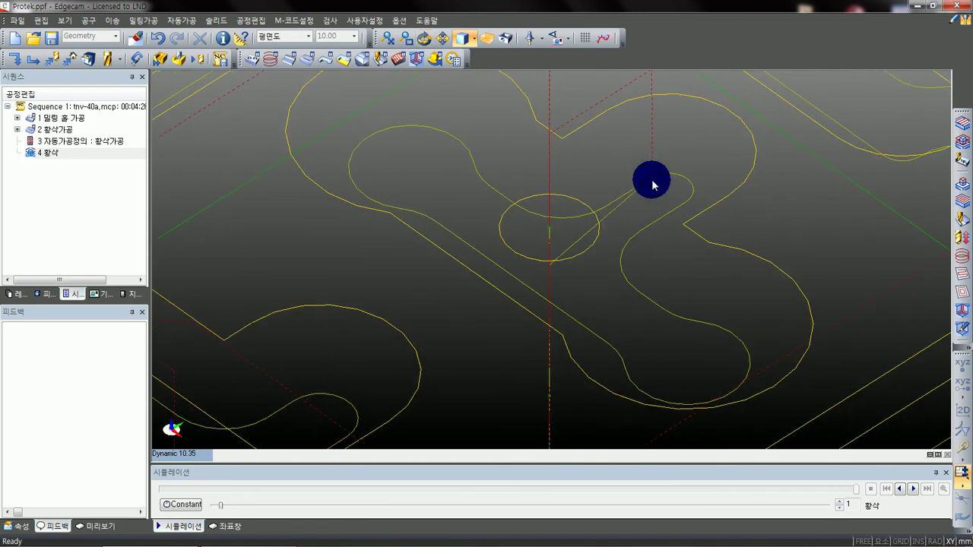
pyautogui.scroll(-4, 545, 249)
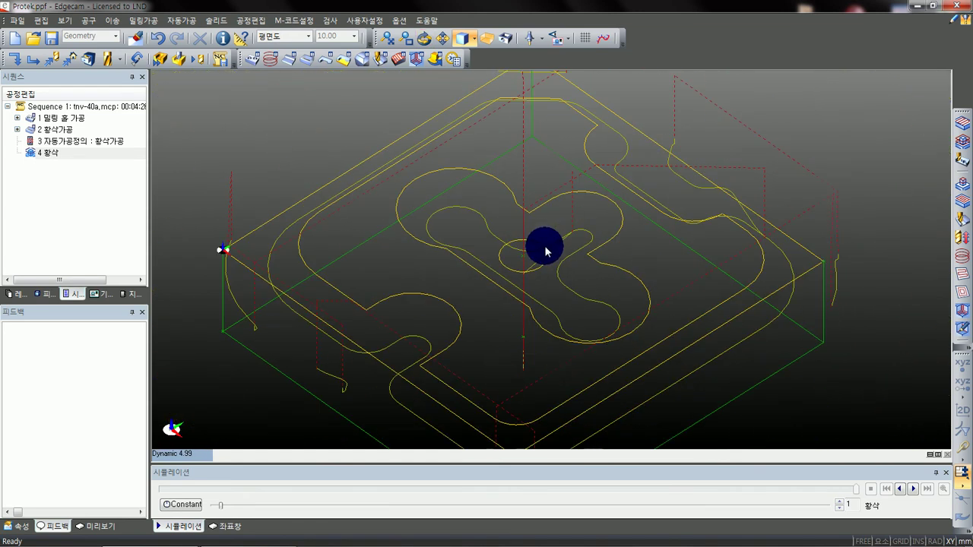
# - Open the machining simulator, move the speed control clear of the playback controls, and start the simulation from an angled view
pyautogui.click(177, 60)
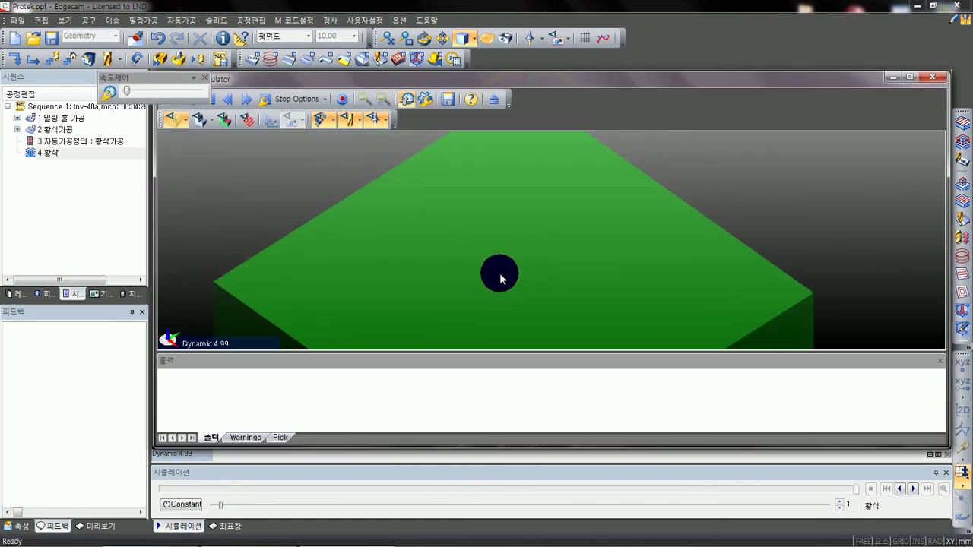
pyautogui.moveTo(499, 275); pyautogui.dragTo(513, 261, button='middle')
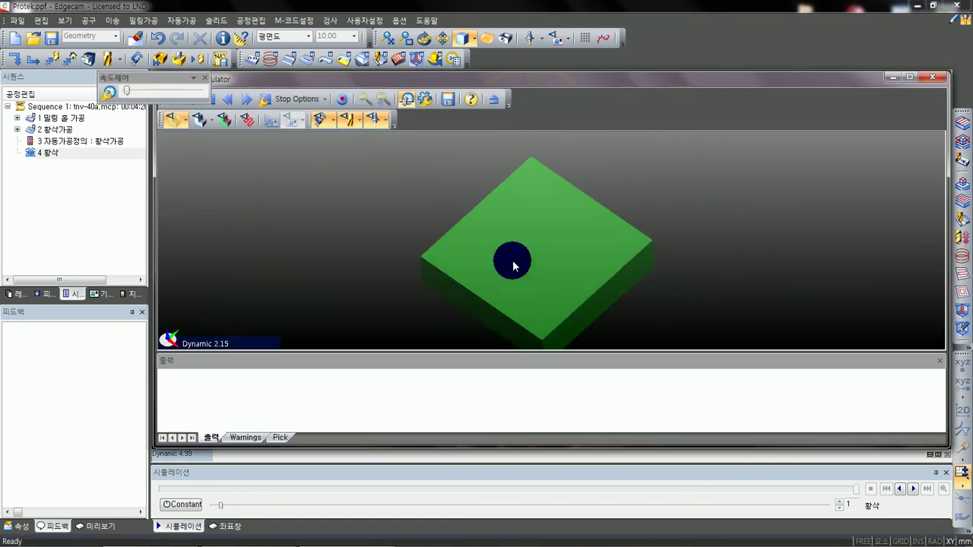
pyautogui.moveTo(167, 81); pyautogui.dragTo(275, 162)
pyautogui.click(172, 100)
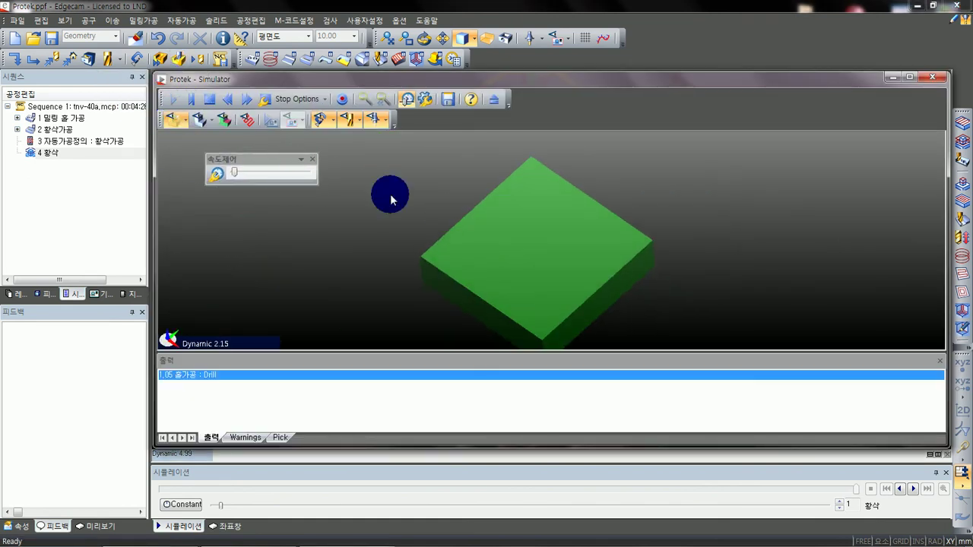
pyautogui.moveTo(612, 281); pyautogui.dragTo(612, 270, button='middle')
pyautogui.scroll(2, 500, 231)
pyautogui.moveTo(499, 234); pyautogui.dragTo(542, 254, button='middle')
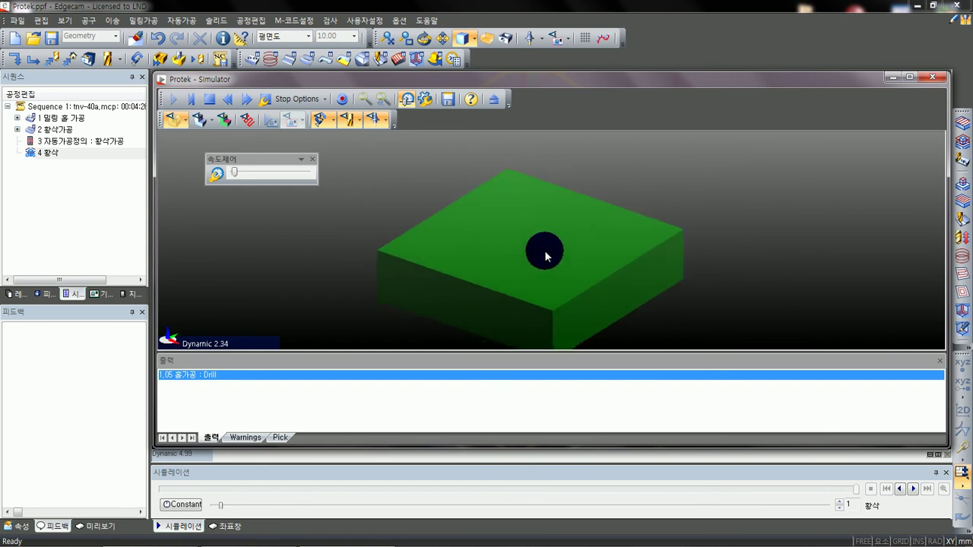
# - Watch the cuts in a maximized simulator window with an adjusted playback speed, inspect the finished part closely, and close the simulator
pyautogui.doubleClick(542, 79)
pyautogui.moveTo(506, 193); pyautogui.dragTo(501, 224, button='middle')
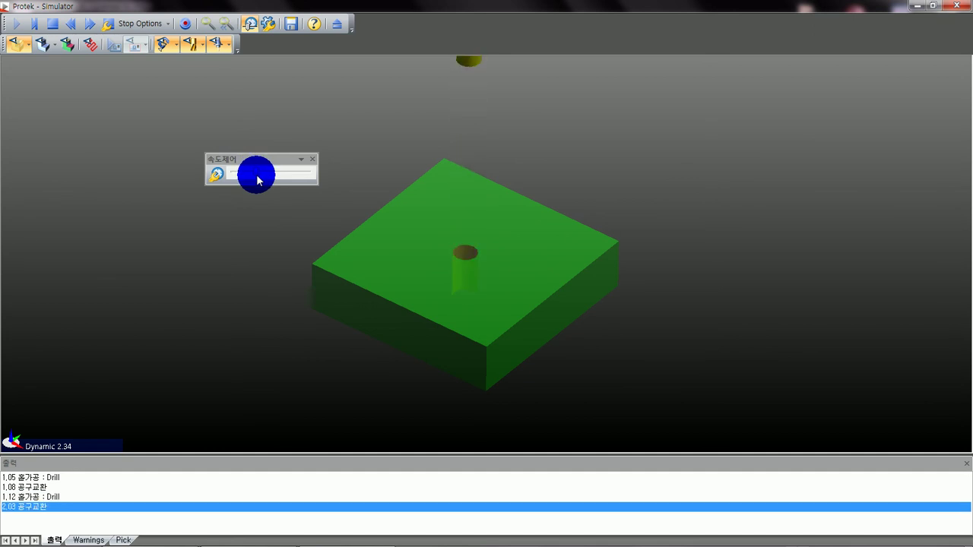
pyautogui.moveTo(258, 179); pyautogui.dragTo(214, 179)
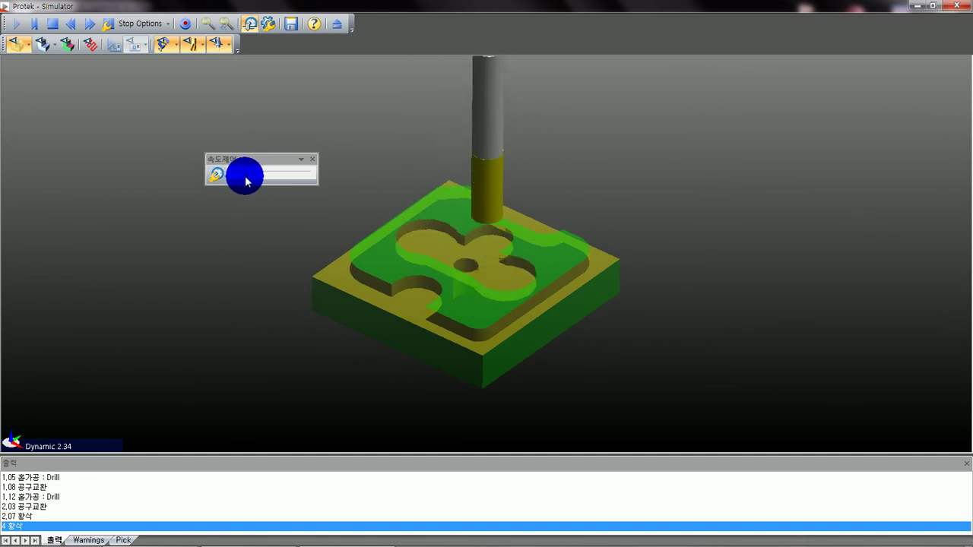
pyautogui.moveTo(551, 323); pyautogui.dragTo(544, 195)
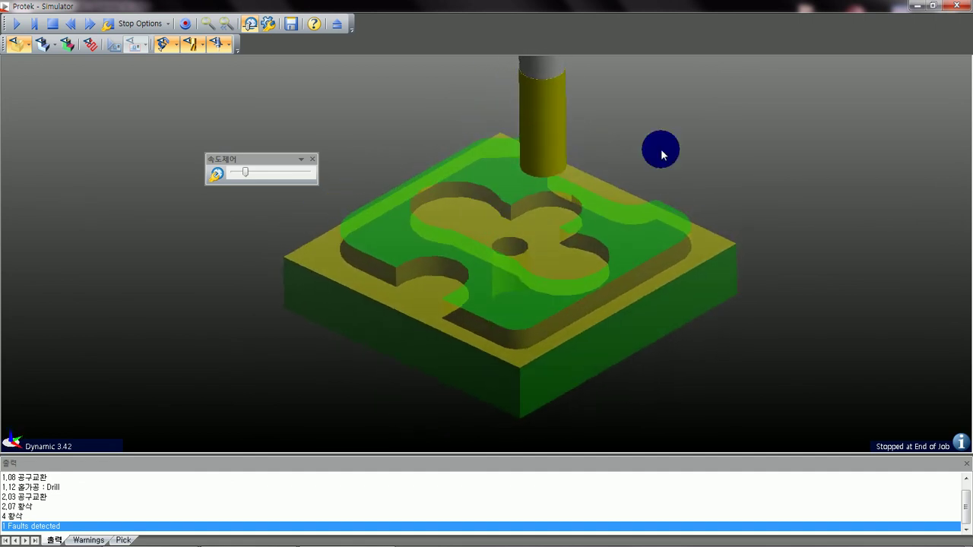
pyautogui.click(957, 10)
# - Switch to the top view and examine the outer contour toolpath's entry and exit moves outside the stock edge near the origin
pyautogui.moveTo(519, 281)
pyautogui.mouseDown()
pyautogui.moveTo(517, 265)
pyautogui.moveTo(532, 304)
pyautogui.moveTo(530, 270)
pyautogui.mouseUp()
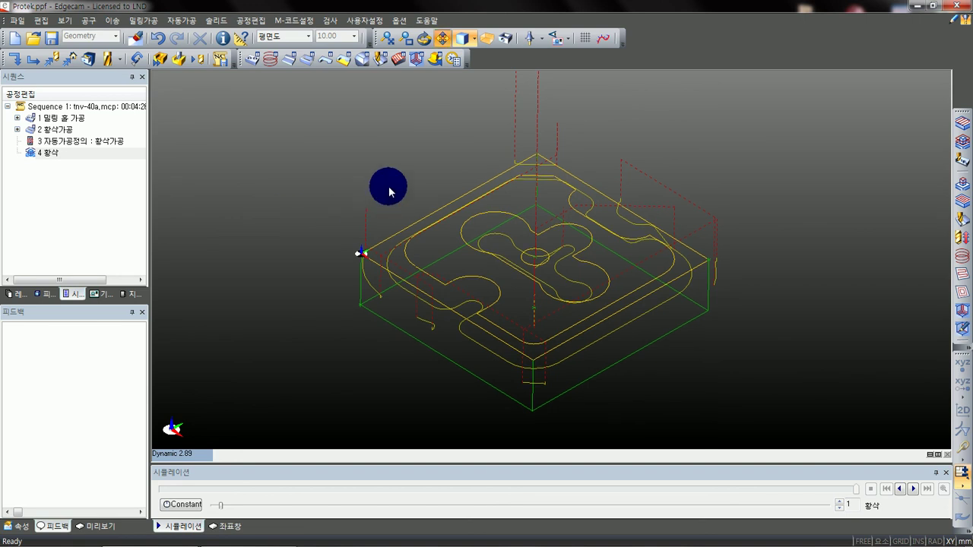
pyautogui.moveTo(388, 193); pyautogui.dragTo(390, 174, button='middle')
pyautogui.scroll(2, 390, 174)
pyautogui.rightClick(183, 459)
pyautogui.click(190, 339)
pyautogui.scroll(3, 448, 262)
pyautogui.scroll(-3, 472, 312)
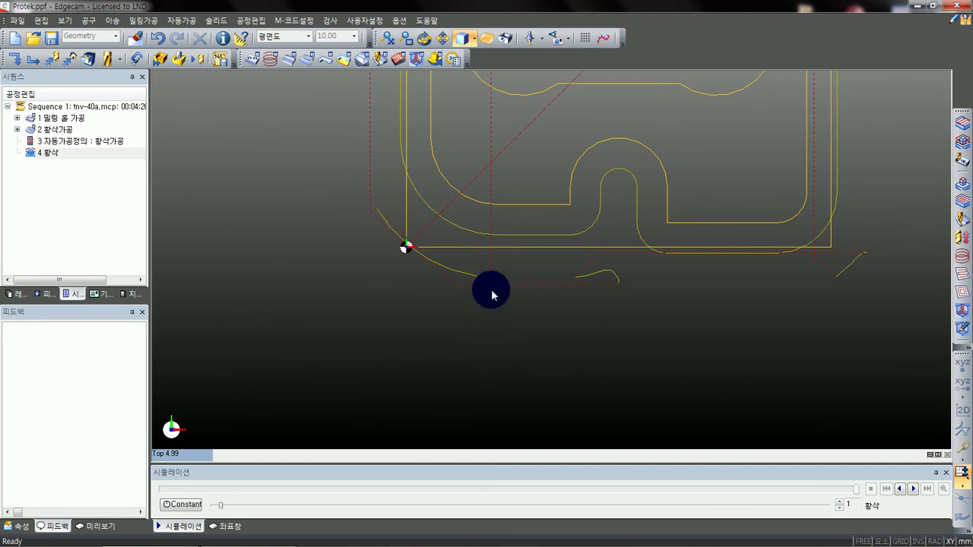
pyautogui.scroll(6, 532, 293)
pyautogui.scroll(2, 459, 300)
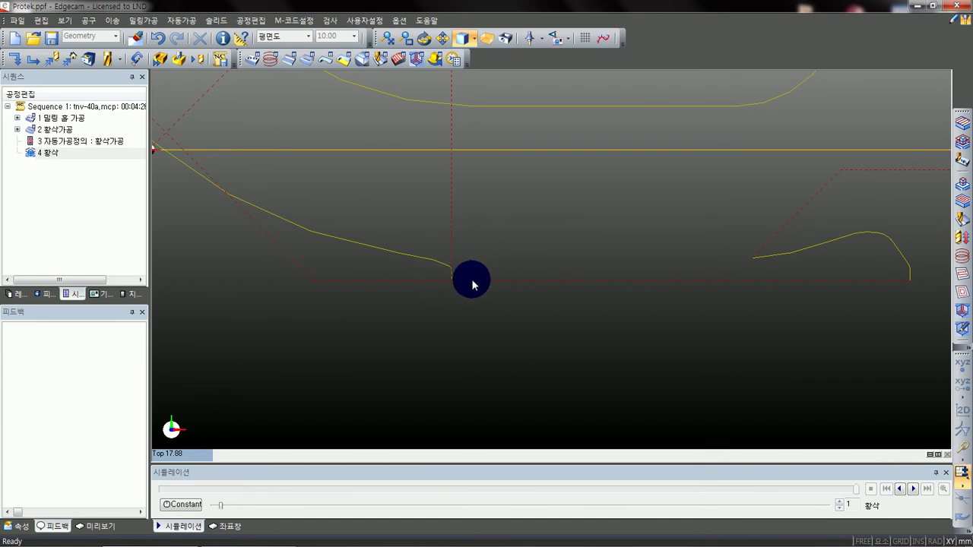
# - Expand the second roughing group and highlight its cycle to examine the outer contour toolpath around the stock, and collapse the group
pyautogui.scroll(-7, 427, 274)
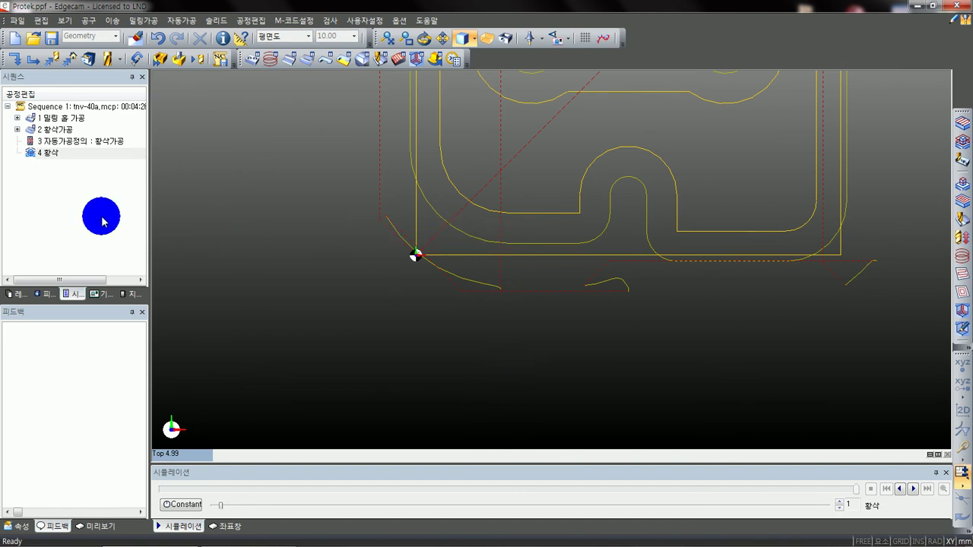
pyautogui.click(64, 130)
pyautogui.click(17, 130)
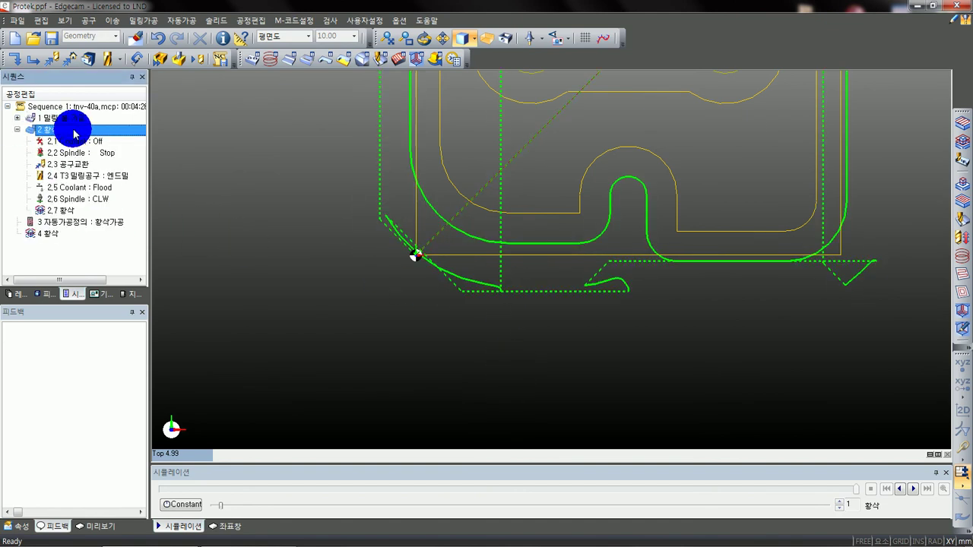
pyautogui.click(69, 210)
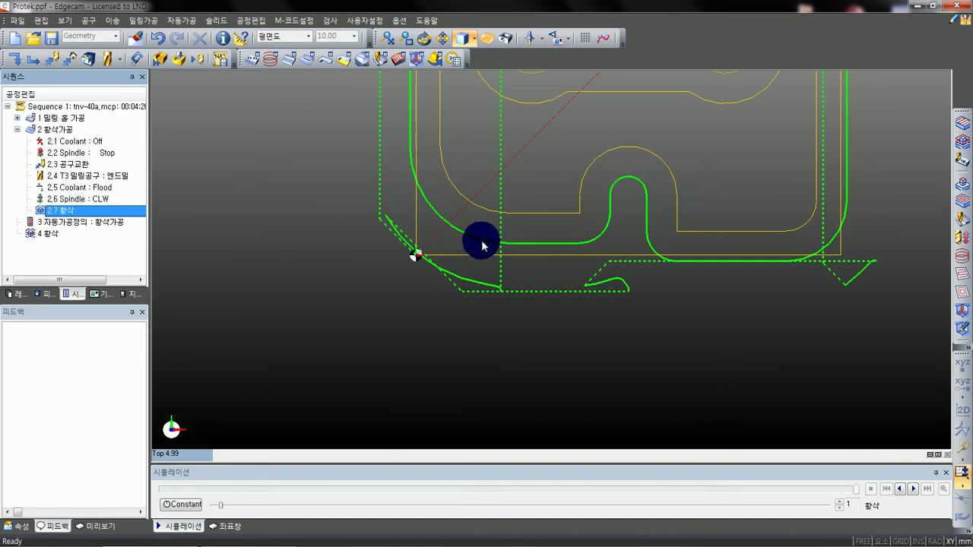
pyautogui.scroll(-2, 481, 266)
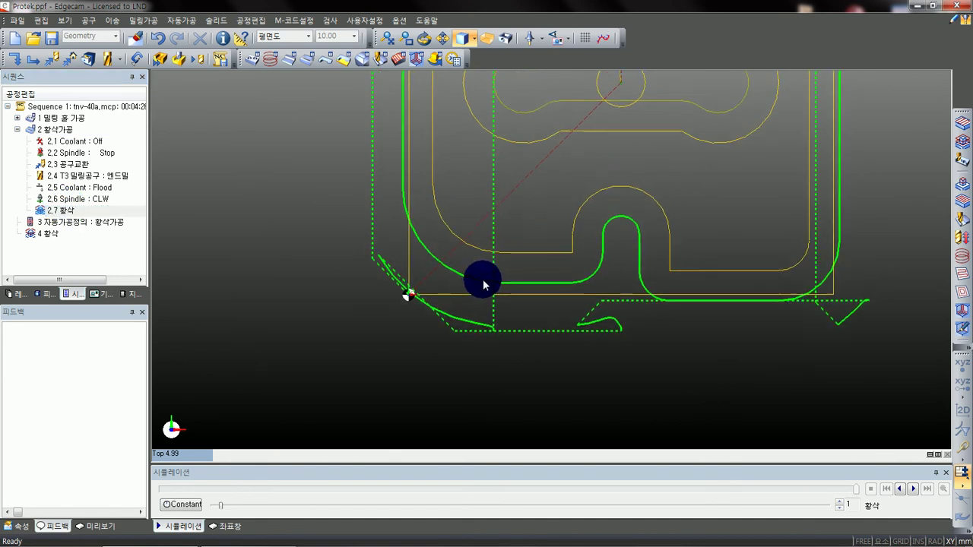
pyautogui.click(55, 132)
pyautogui.doubleClick(20, 132)
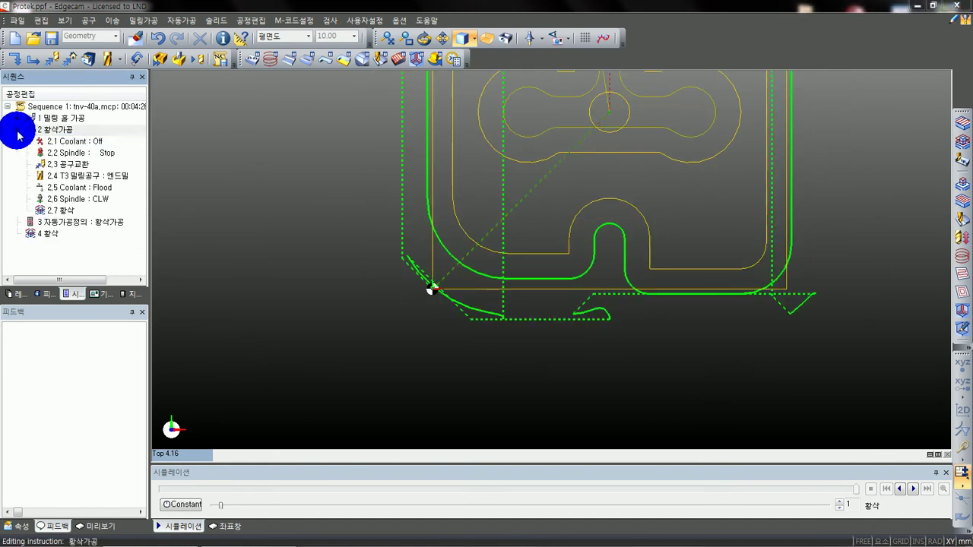
pyautogui.click(298, 136)
pyautogui.click(18, 130)
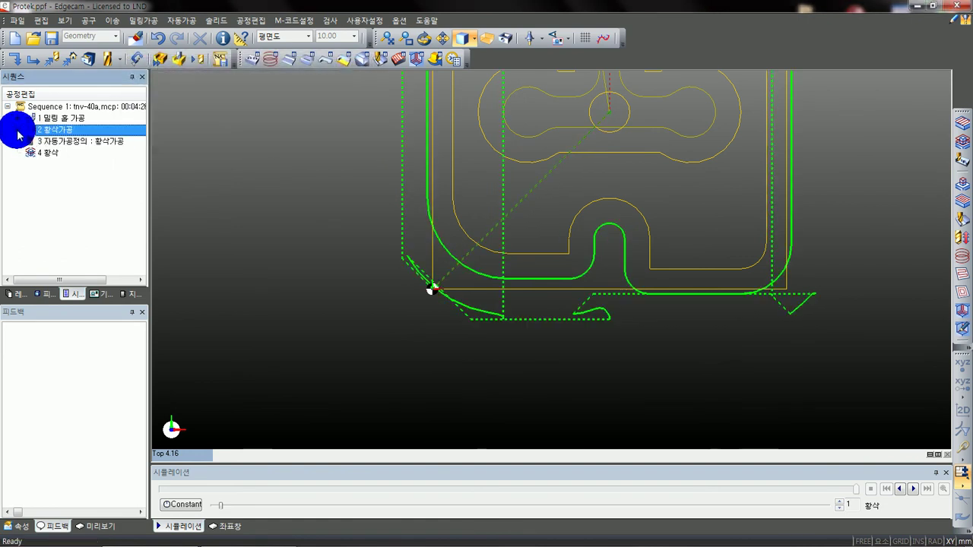
# - Edit the outer contour roughing cycle and apply a new XY stock entry distance (XY 모재진입거리) in its approach settings
pyautogui.click(17, 131)
pyautogui.click(61, 212)
pyautogui.doubleClick(64, 212)
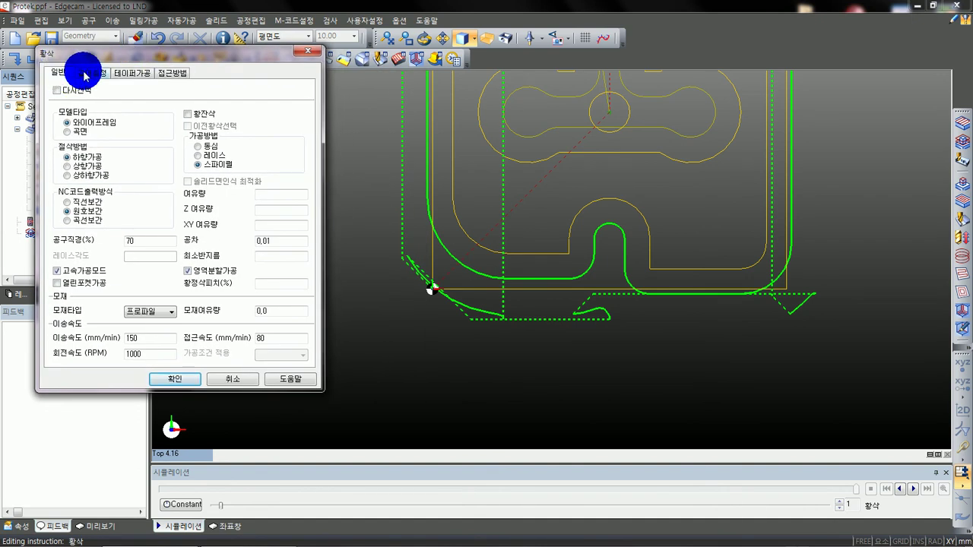
pyautogui.click(82, 73)
pyautogui.click(124, 73)
pyautogui.click(172, 73)
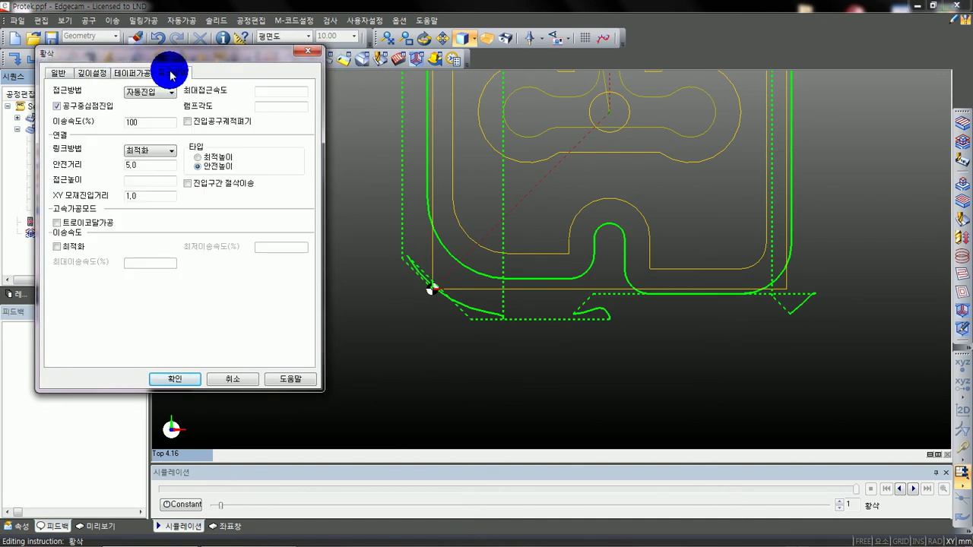
pyautogui.moveTo(186, 57); pyautogui.dragTo(95, 99)
pyautogui.moveTo(120, 65); pyautogui.dragTo(220, 57)
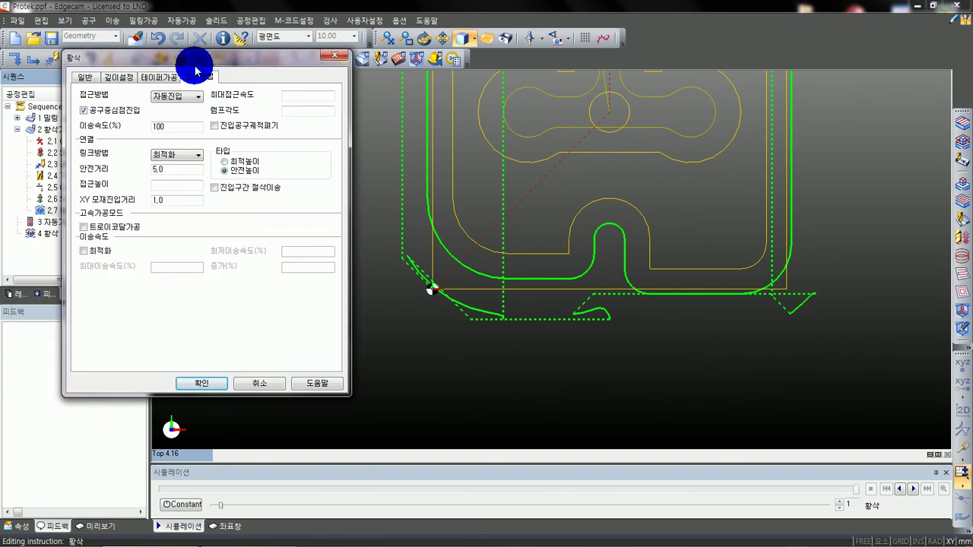
pyautogui.doubleClick(163, 202)
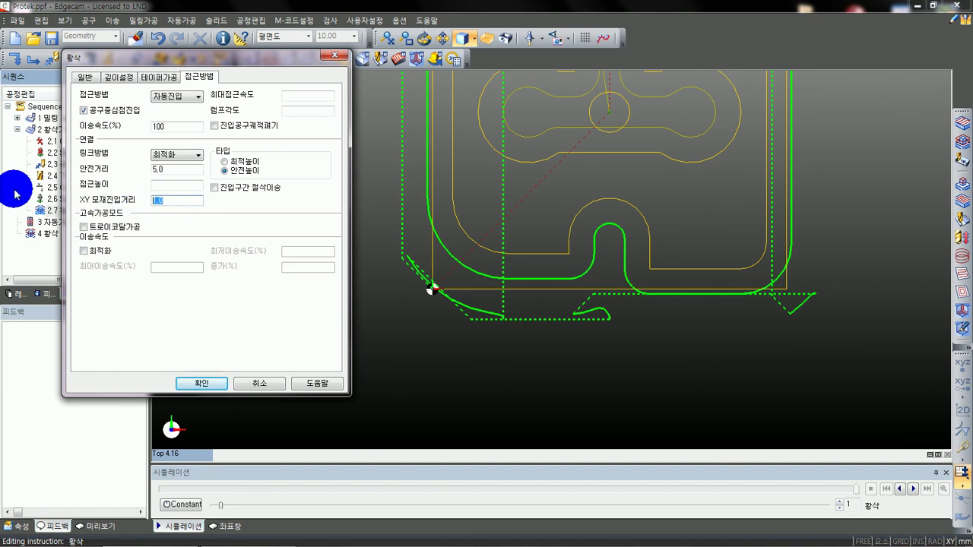
pyautogui.doubleClick(180, 201)
pyautogui.click(204, 384)
# - Examine the regenerated entry and exit moves, undo the entry distance change for comparison, and redo it to review the whole contour toolpath
pyautogui.scroll(5, 463, 312)
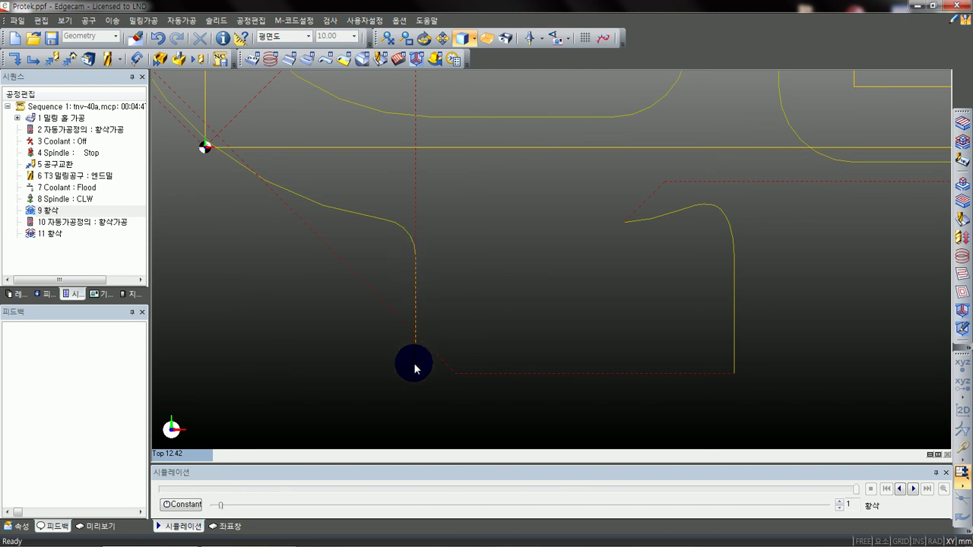
pyautogui.scroll(-2, 437, 217)
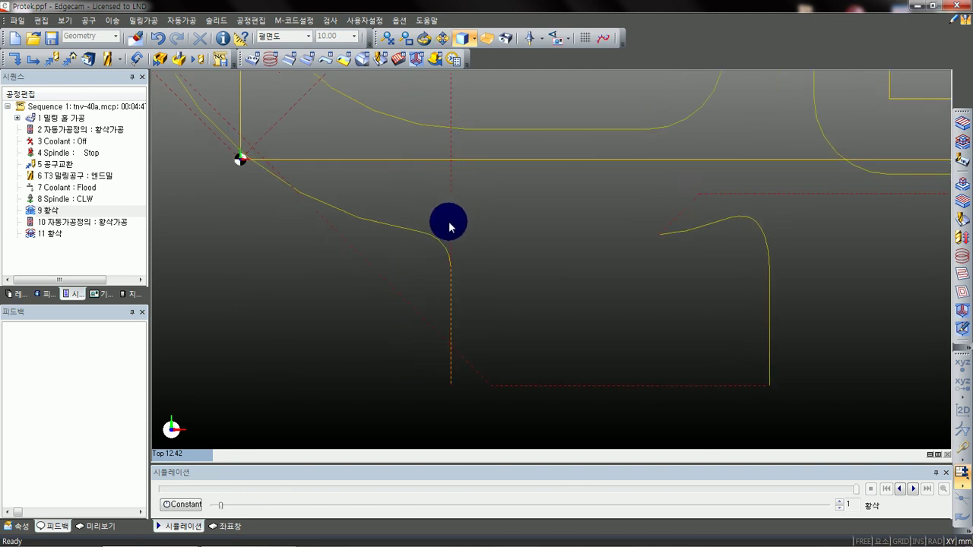
pyautogui.click(158, 38)
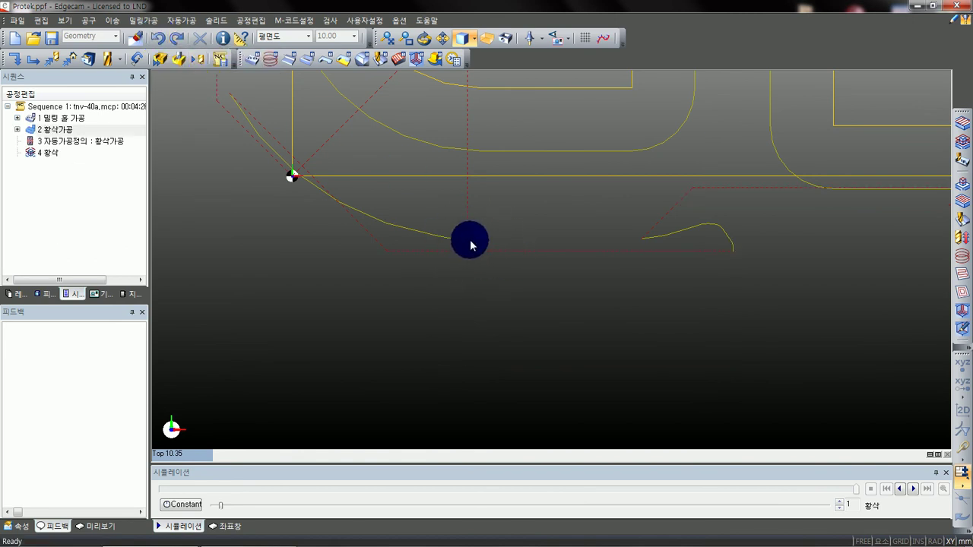
pyautogui.click(180, 47)
pyautogui.moveTo(510, 373); pyautogui.dragTo(521, 302, button='middle')
pyautogui.scroll(-3, 517, 312)
pyautogui.moveTo(503, 236); pyautogui.dragTo(476, 302, button='middle')
pyautogui.scroll(-3, 506, 308)
pyautogui.moveTo(561, 175); pyautogui.dragTo(564, 359, button='middle')
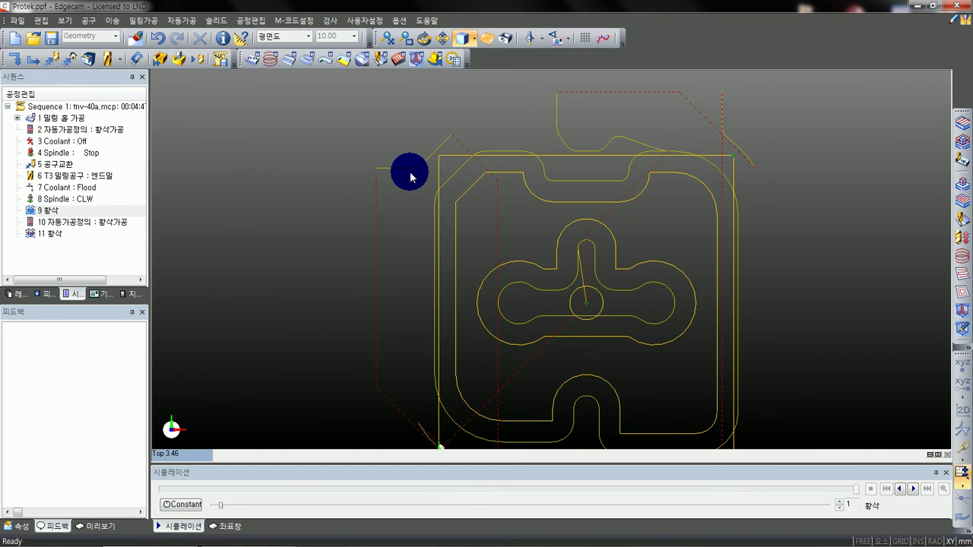
pyautogui.scroll(-2, 456, 228)
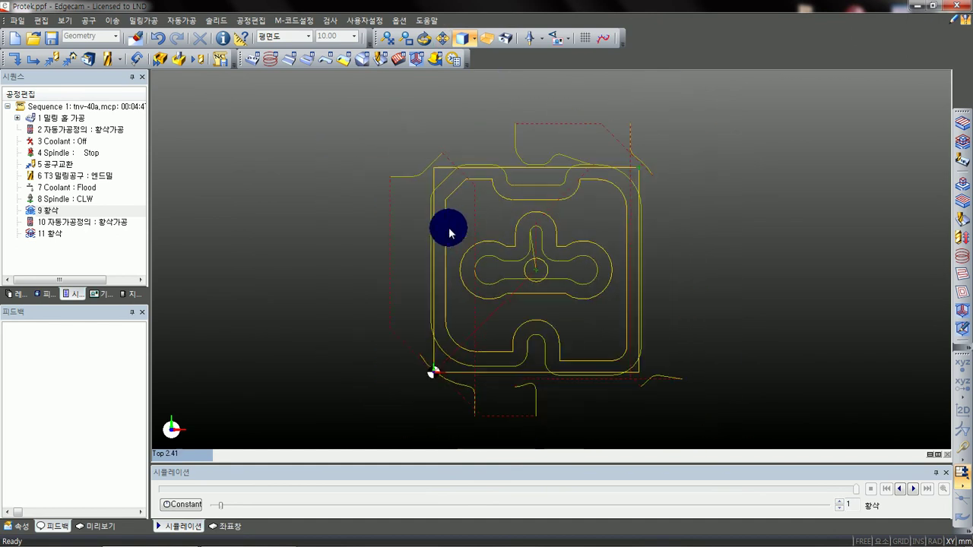
# - Inspect the contour toolpath's entry and exit moves in the isometric view and return to the top view of the whole part
pyautogui.click(203, 456)
pyautogui.click(186, 395)
pyautogui.scroll(3, 588, 251)
pyautogui.scroll(-3, 571, 249)
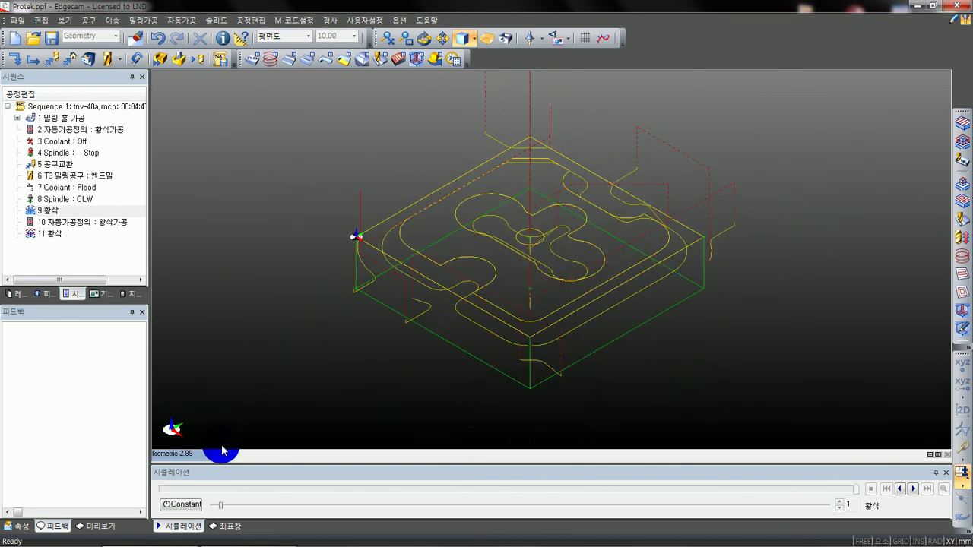
pyautogui.click(197, 458)
pyautogui.click(223, 380)
pyautogui.click(195, 456)
pyautogui.click(201, 316)
pyautogui.moveTo(434, 326); pyautogui.dragTo(475, 319, button='middle')
pyautogui.scroll(2, 442, 314)
pyautogui.scroll(-3, 464, 300)
pyautogui.scroll(1, 482, 357)
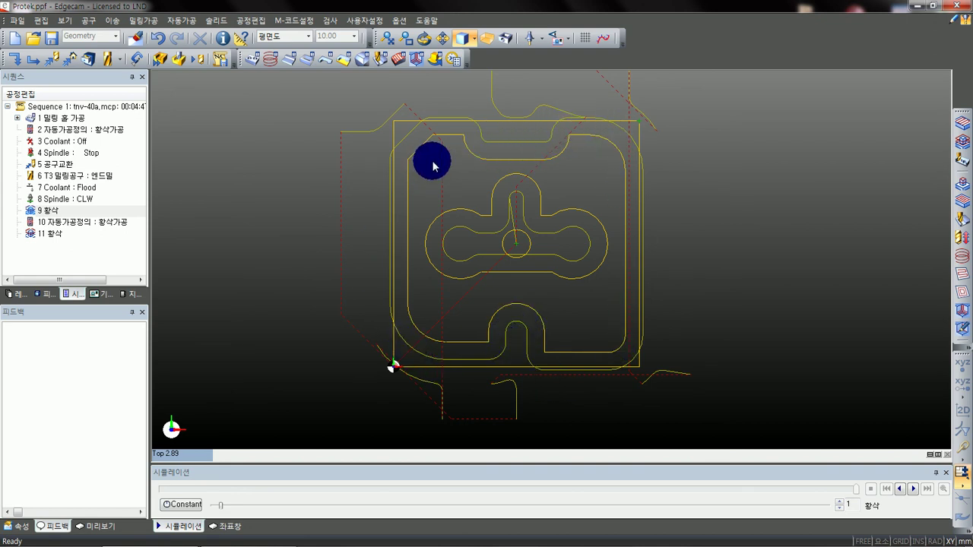
pyautogui.moveTo(434, 165); pyautogui.dragTo(463, 198, button='middle')
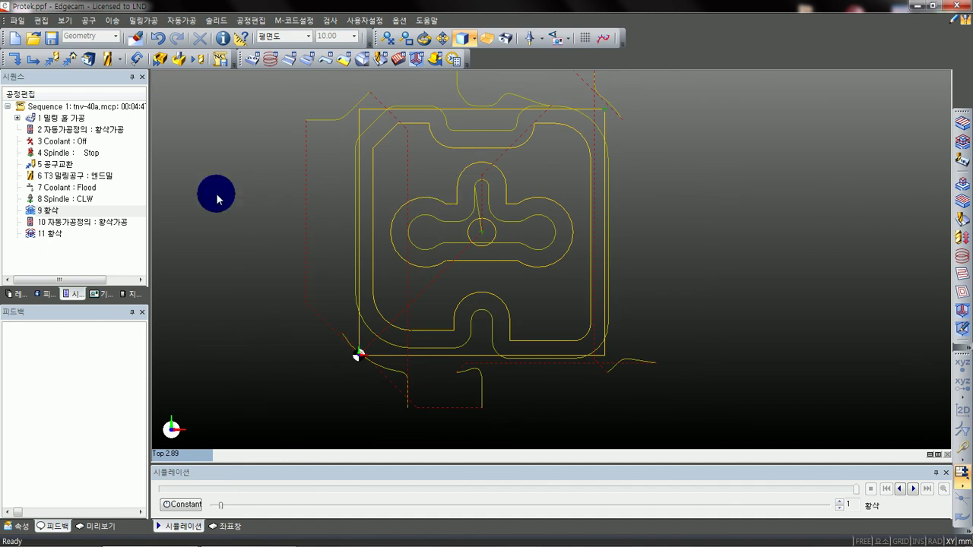
# - Edit the outer contour roughing cycle and set its semi-finishing pitch (황정삭피치) to 10%, keeping region-divided machining enabled
pyautogui.click(45, 210)
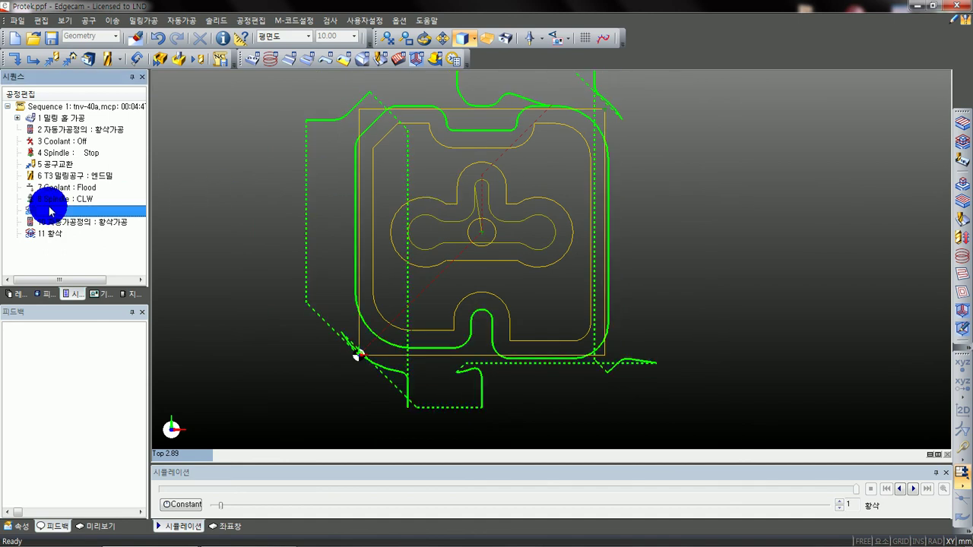
pyautogui.moveTo(351, 192); pyautogui.dragTo(371, 223, button='middle')
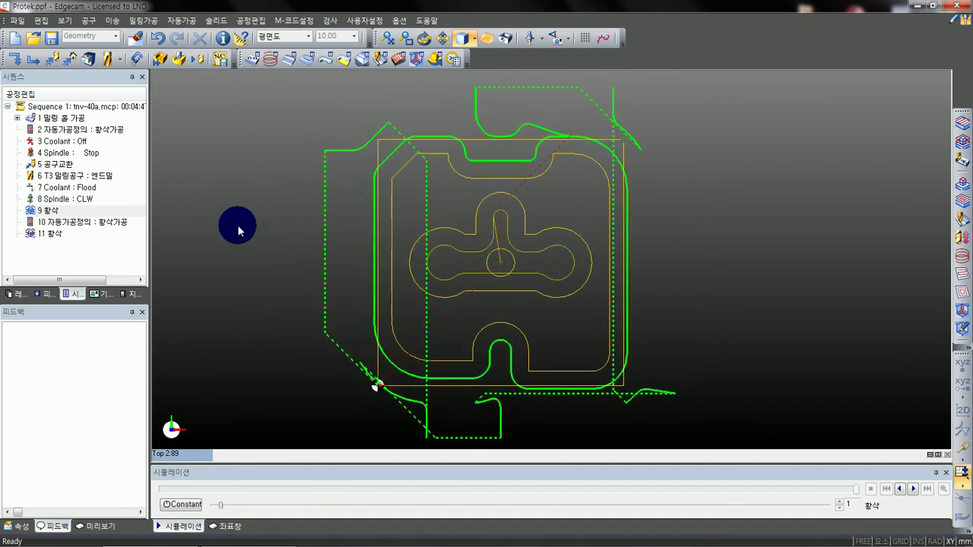
pyautogui.click(101, 249)
pyautogui.doubleClick(67, 209)
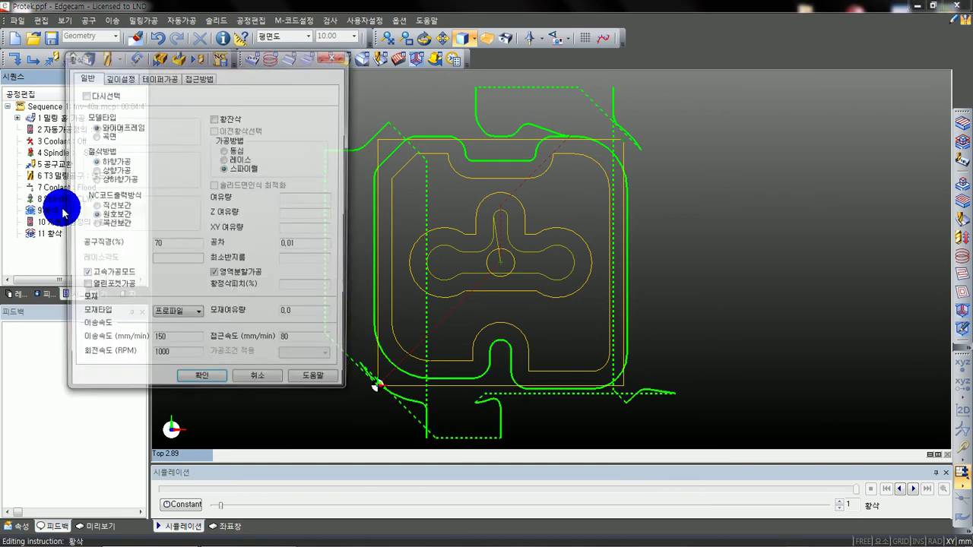
pyautogui.moveTo(135, 60); pyautogui.dragTo(152, 57)
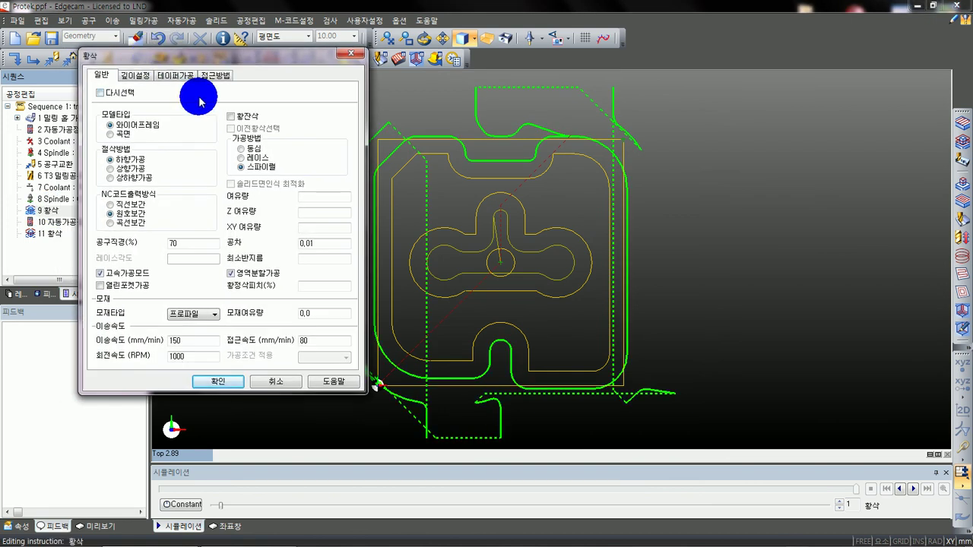
pyautogui.moveTo(244, 54); pyautogui.dragTo(220, 40)
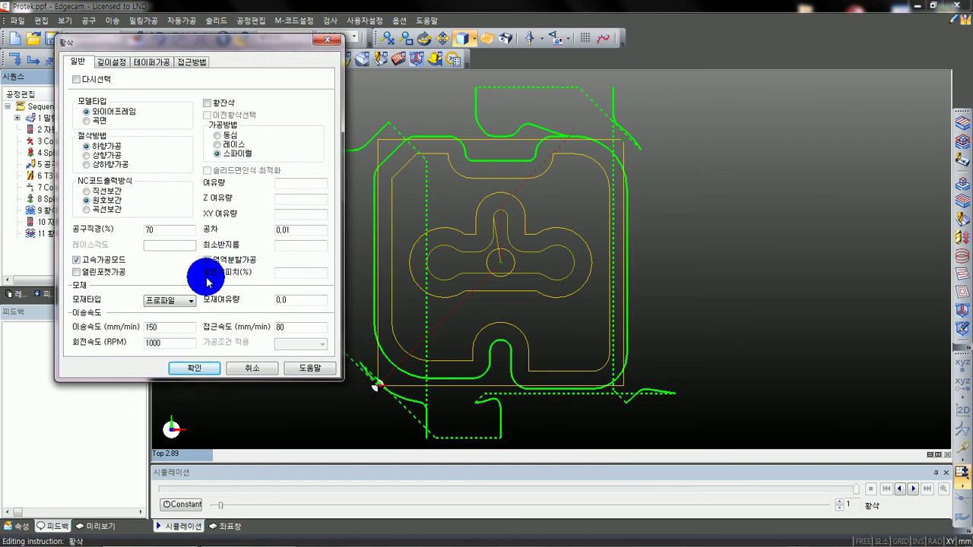
pyautogui.click(234, 261)
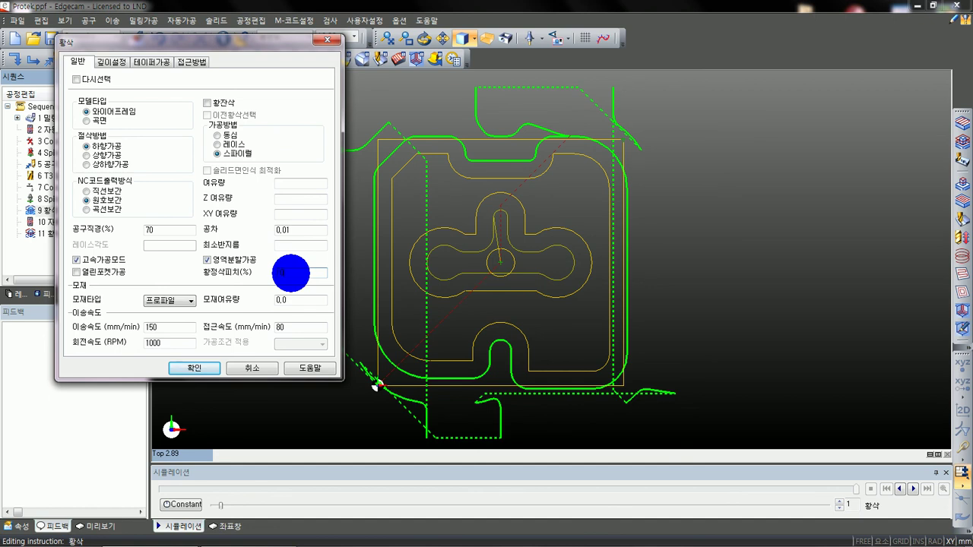
pyautogui.doubleClick(300, 273)
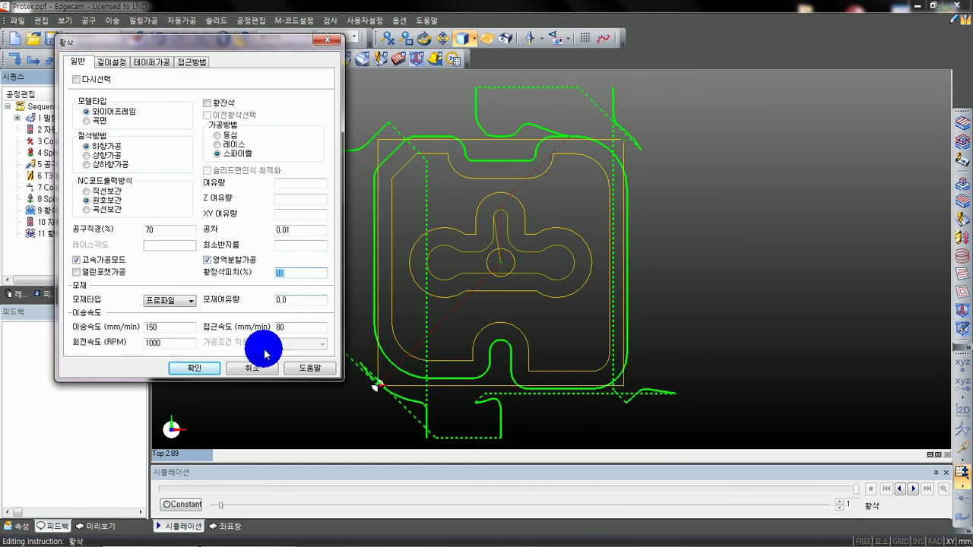
pyautogui.click(205, 371)
# - Examine the spacing of the regenerated contour passes around the upper notch and chamfered corner, and highlight the cycle's full toolpath
pyautogui.scroll(5, 465, 194)
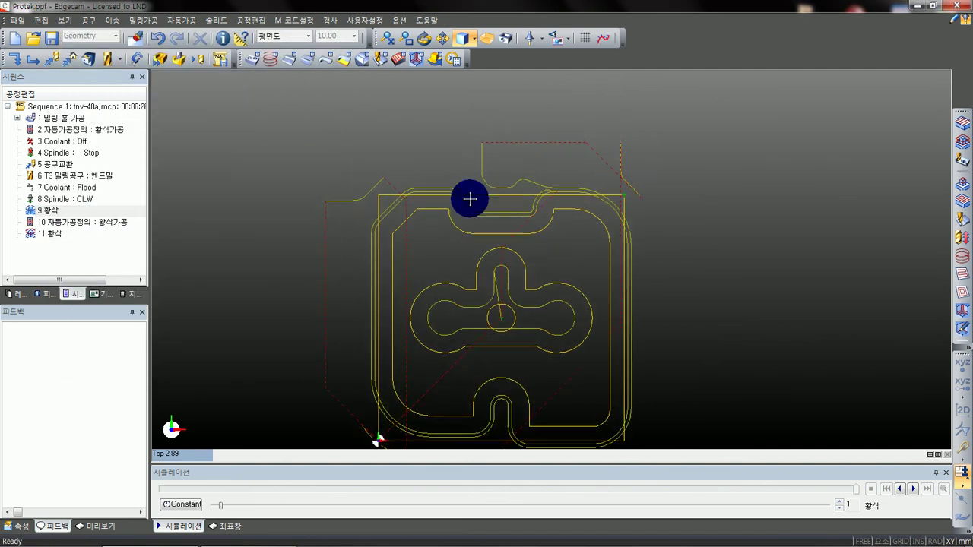
pyautogui.scroll(1, 456, 191)
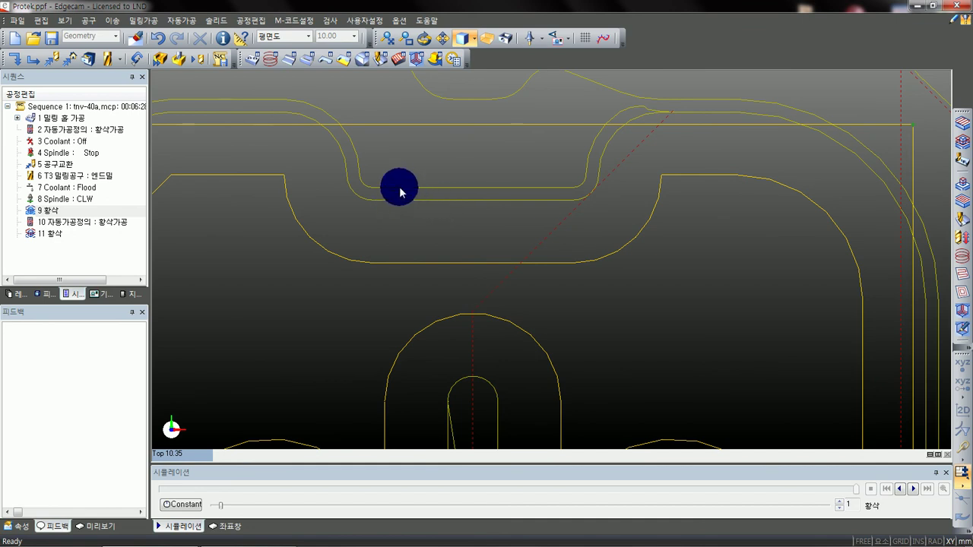
pyautogui.moveTo(256, 117); pyautogui.dragTo(523, 126, button='middle')
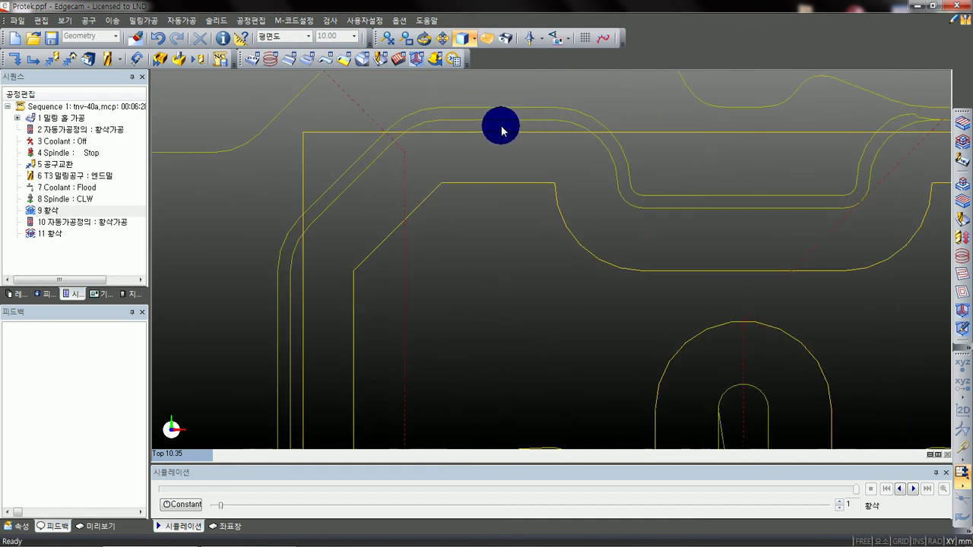
pyautogui.scroll(-5, 343, 184)
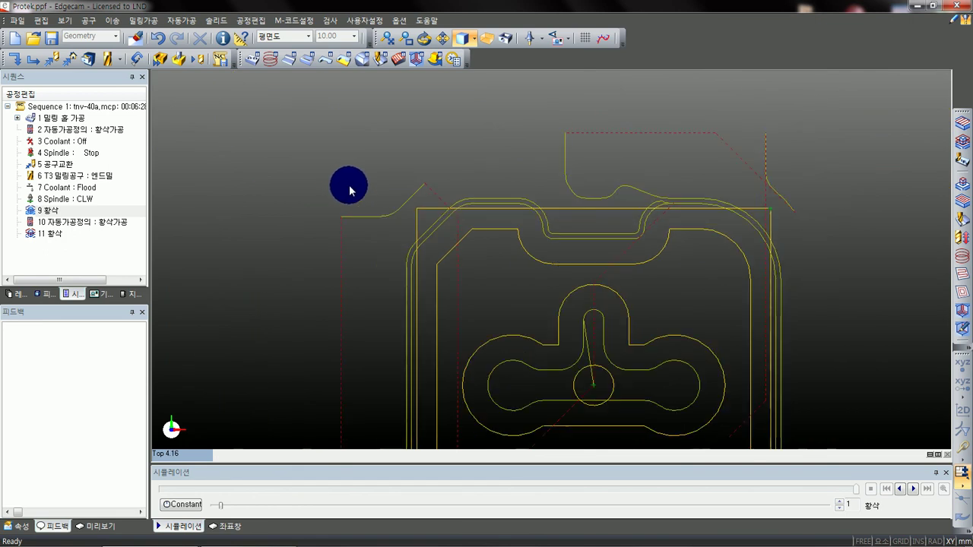
pyautogui.scroll(6, 528, 225)
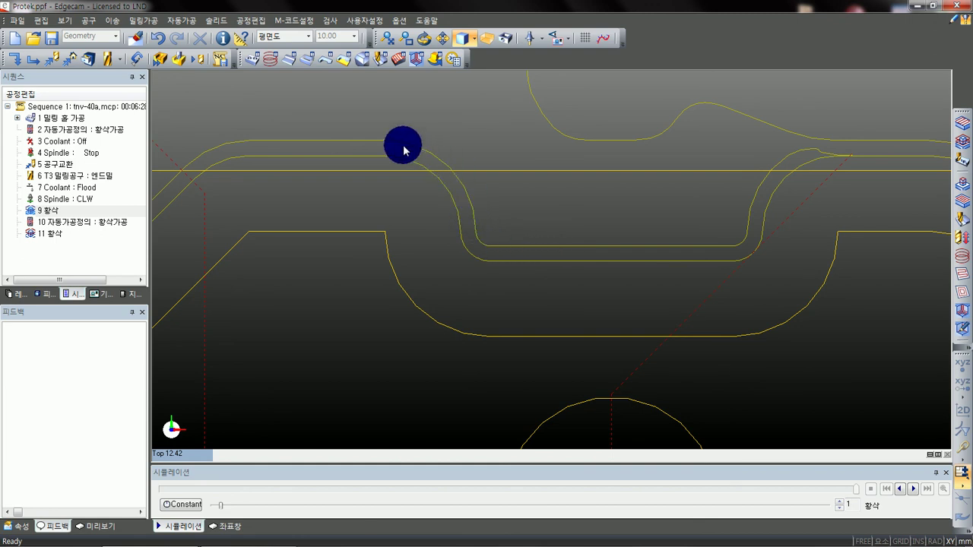
pyautogui.scroll(-6, 530, 155)
pyautogui.scroll(-2, 545, 202)
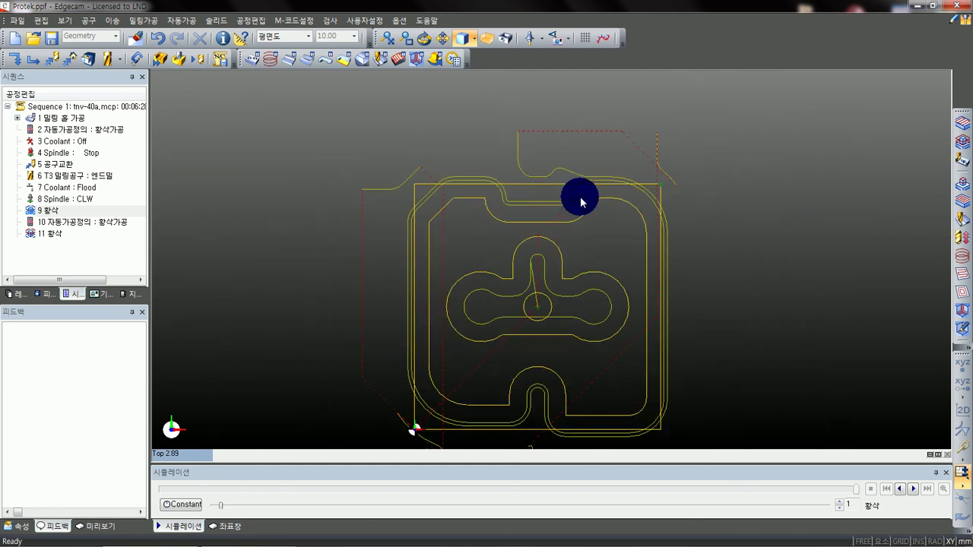
pyautogui.scroll(-2, 591, 297)
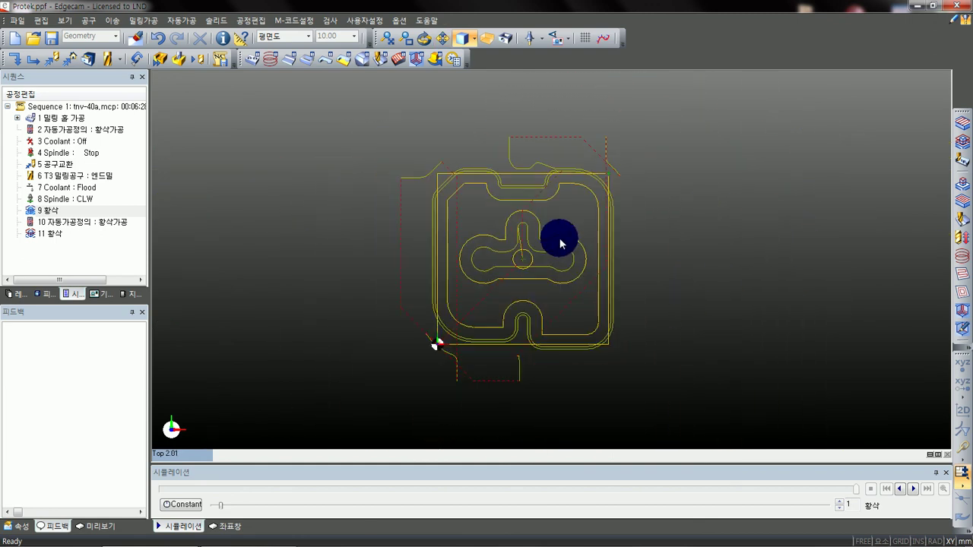
pyautogui.scroll(1, 558, 250)
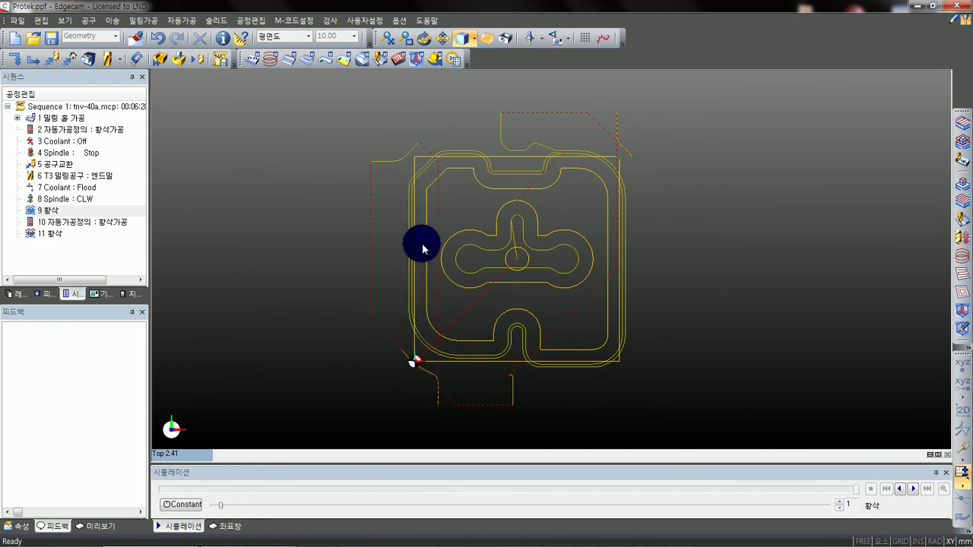
pyautogui.moveTo(493, 228); pyautogui.dragTo(479, 242, button='middle')
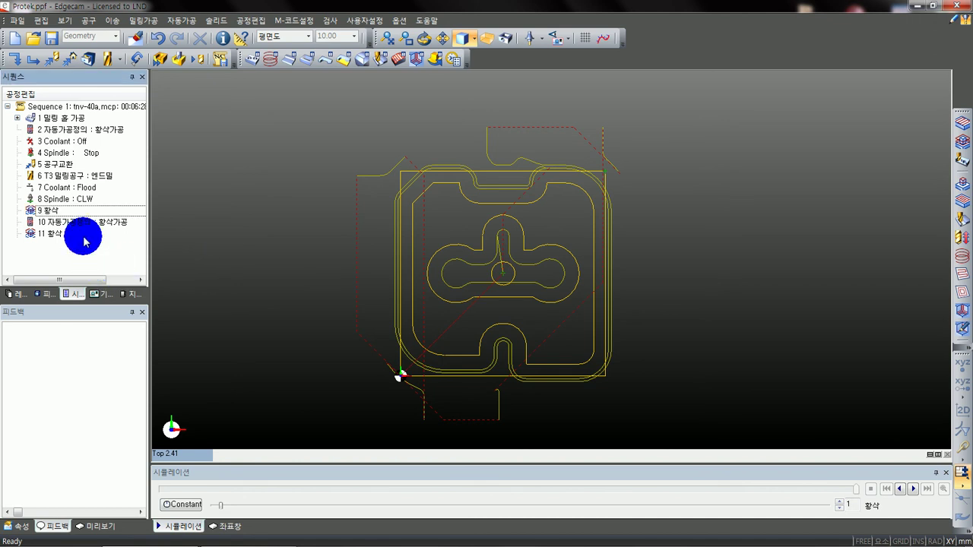
pyautogui.click(48, 211)
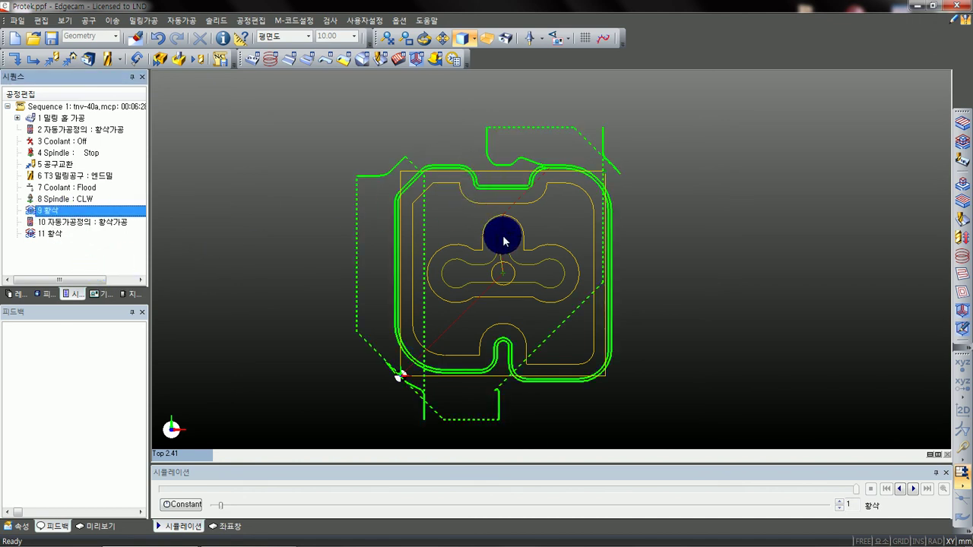
# - Edit the inner pocket roughing cycle, set its semi-finishing pitch (황정삭피치) to 10% with region-divided machining enabled, and inspect the regenerated passes
pyautogui.click(64, 235)
pyautogui.click(49, 210)
pyautogui.click(66, 235)
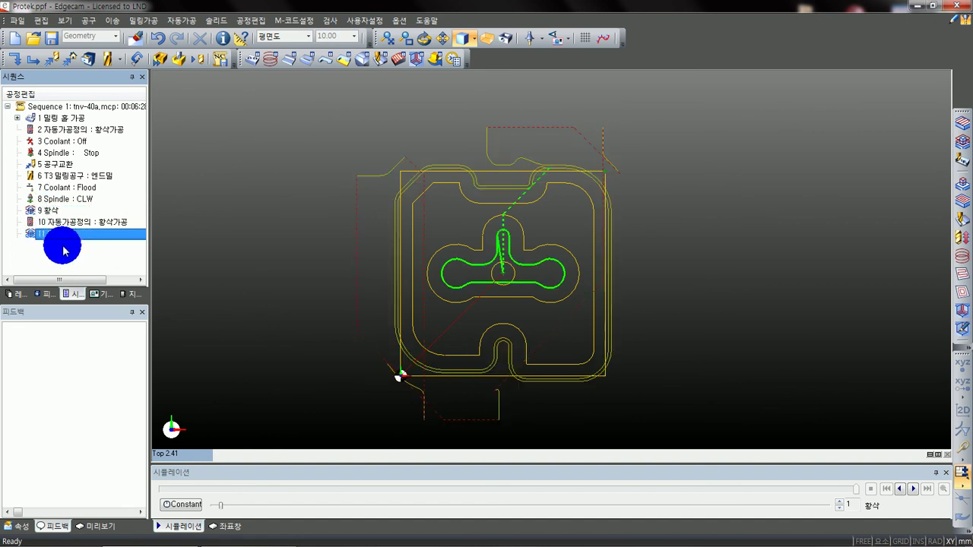
pyautogui.doubleClick(57, 235)
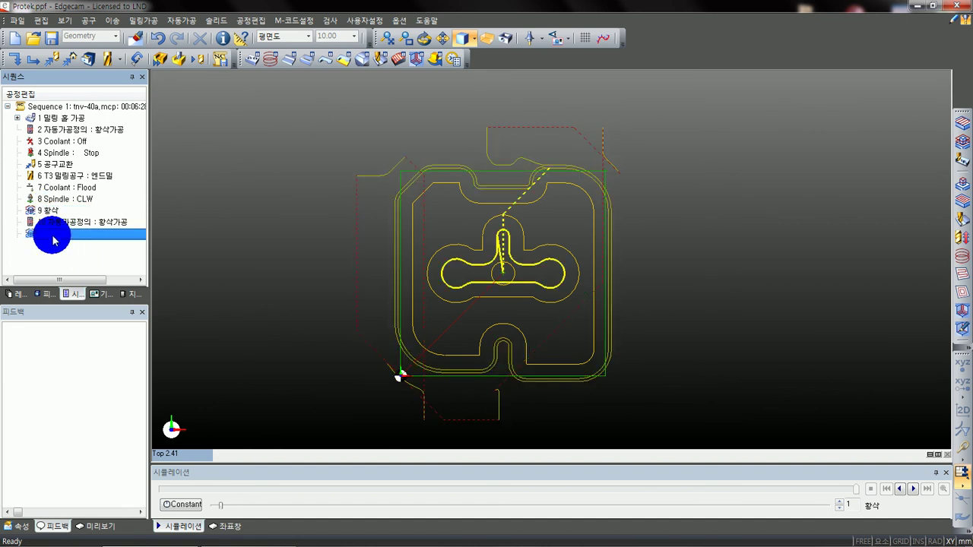
pyautogui.moveTo(160, 48); pyautogui.dragTo(134, 41)
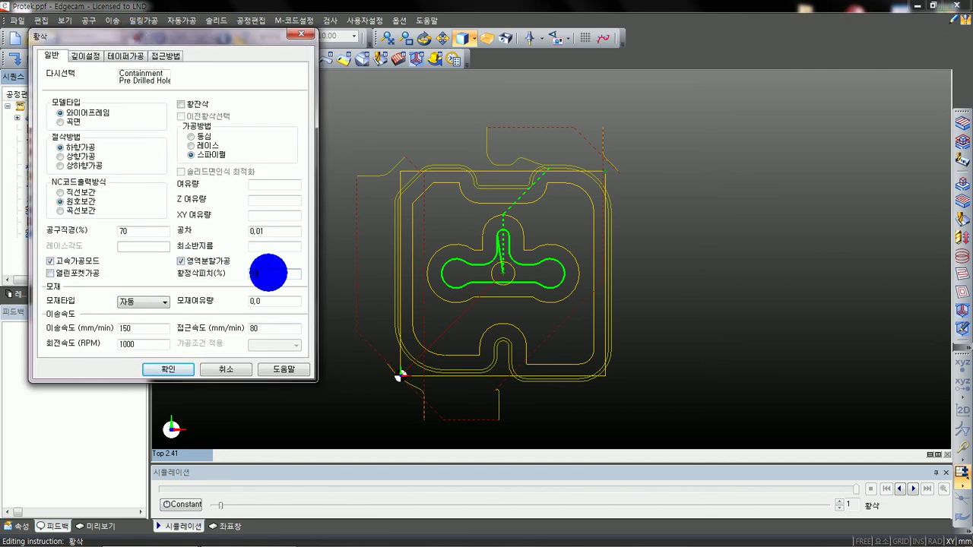
pyautogui.click(174, 371)
pyautogui.scroll(4, 494, 261)
pyautogui.scroll(2, 501, 254)
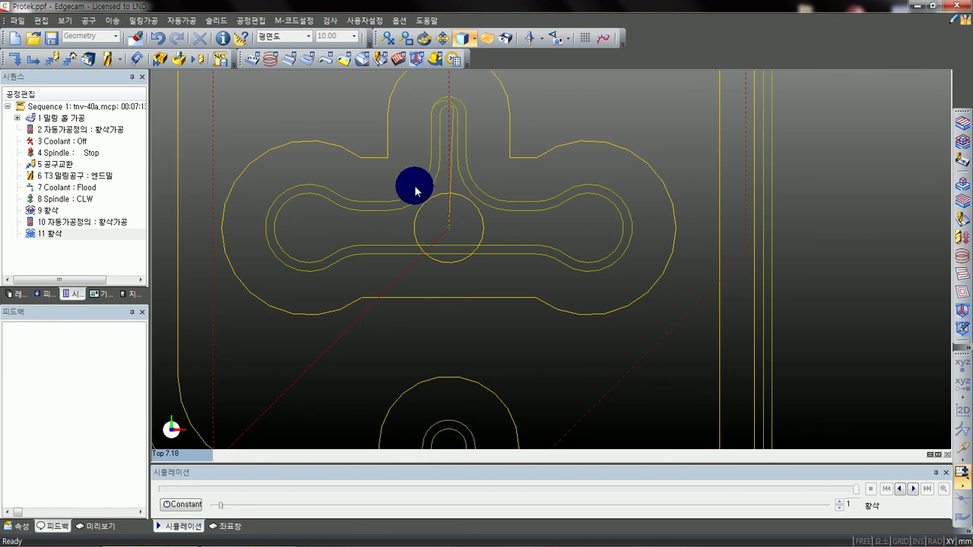
pyautogui.scroll(-5, 417, 208)
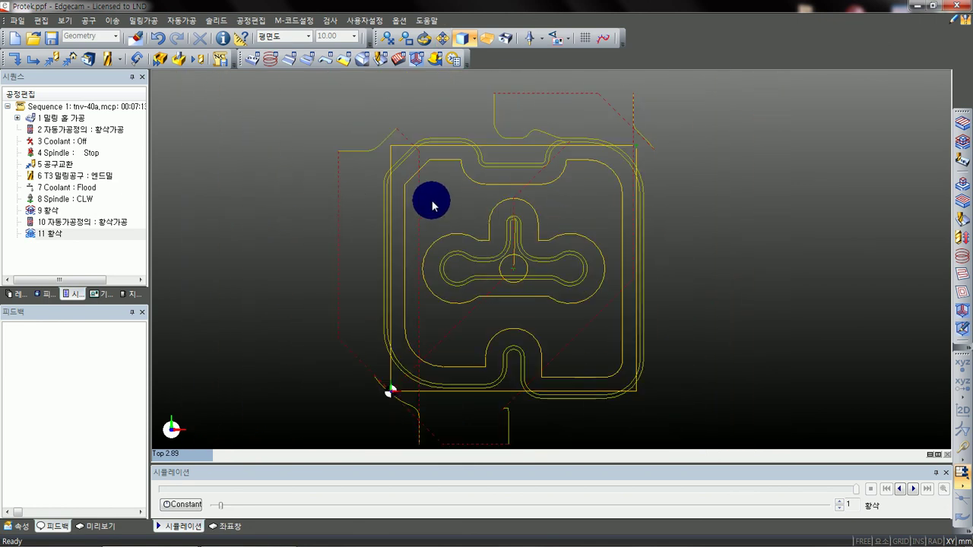
# - Review the outer contour roughing cycle's XY stock entry distance (XY 모재진입거리) and leave its settings without applying changes
pyautogui.doubleClick(48, 210)
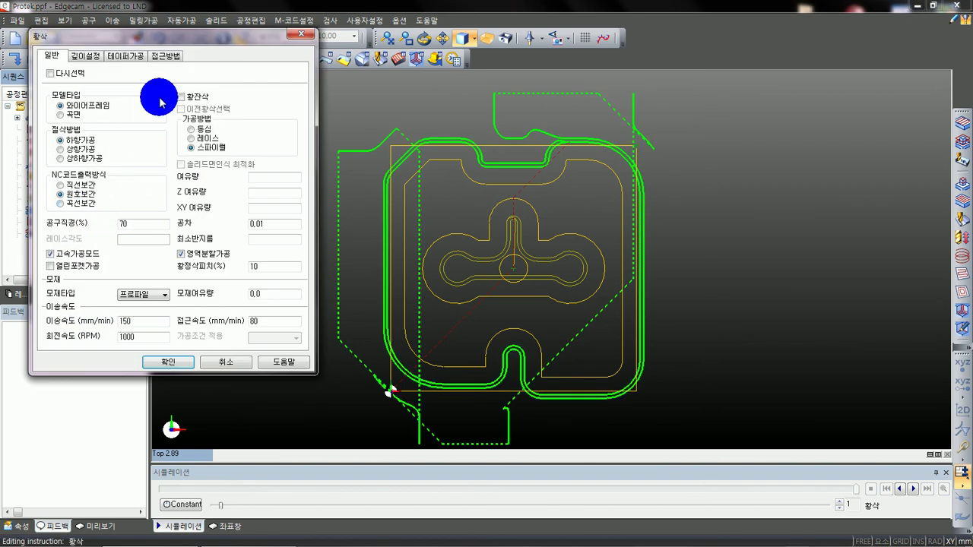
pyautogui.click(167, 56)
pyautogui.moveTo(135, 179); pyautogui.dragTo(63, 177)
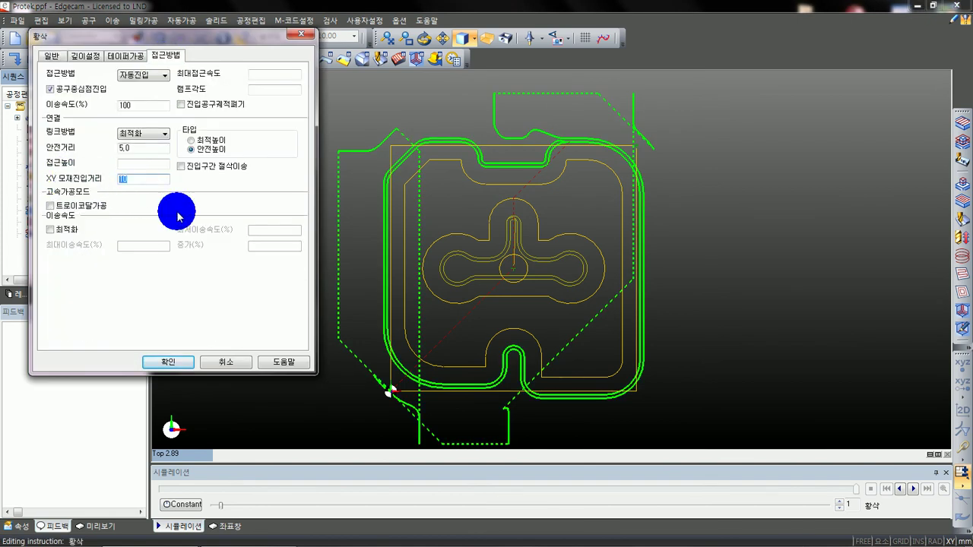
pyautogui.click(229, 358)
# - Review the inner pocket roughing cycle's XY stock entry distance and semi-finishing pitch, and leave its settings without applying changes
pyautogui.click(64, 236)
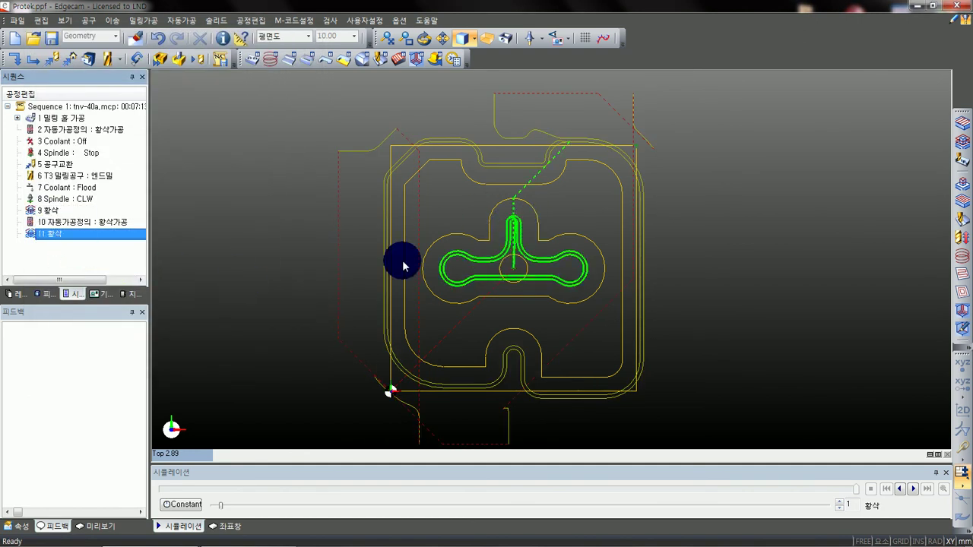
pyautogui.doubleClick(61, 236)
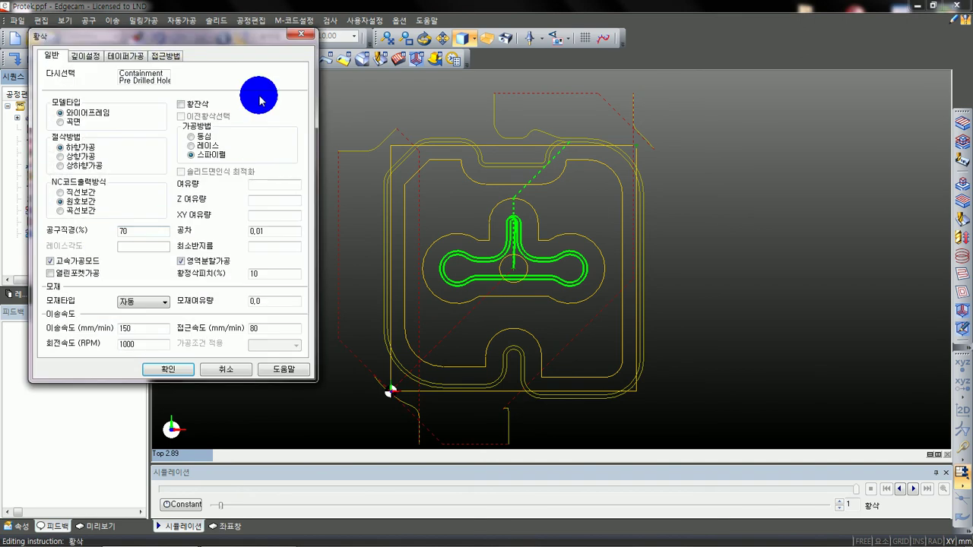
pyautogui.click(166, 57)
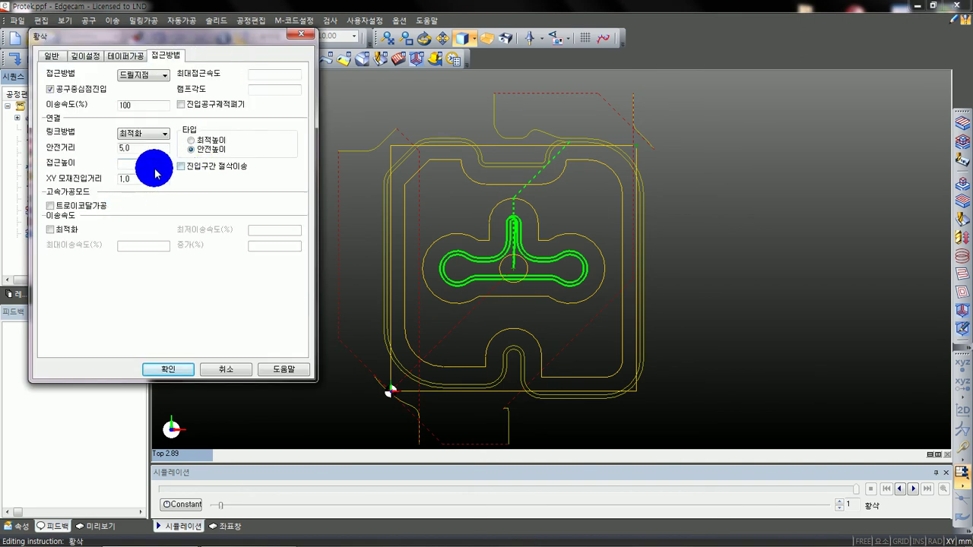
pyautogui.doubleClick(124, 177)
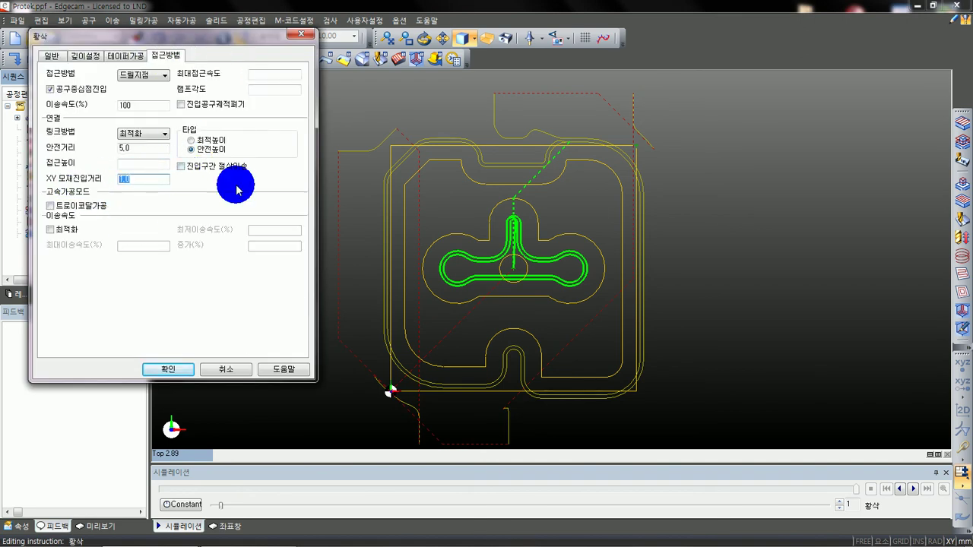
pyautogui.click(51, 57)
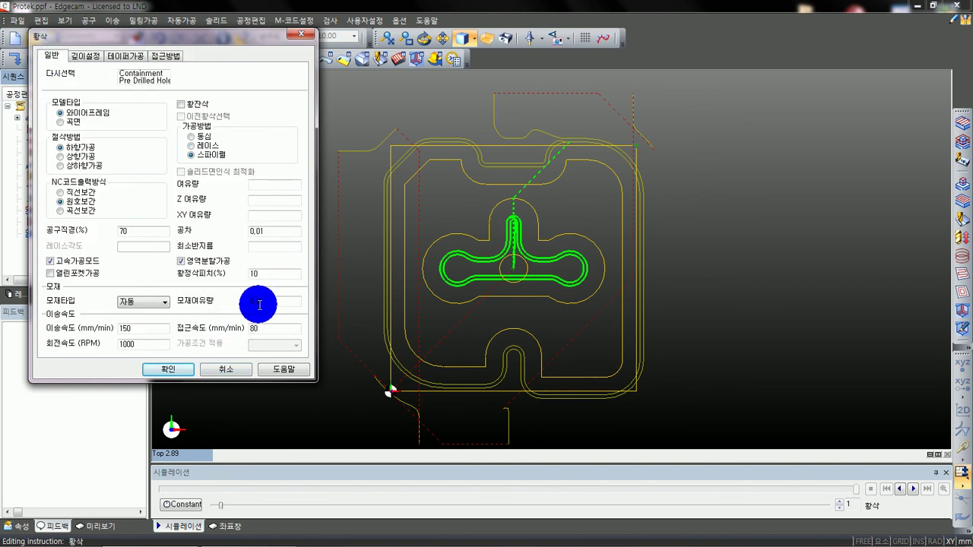
pyautogui.click(277, 273)
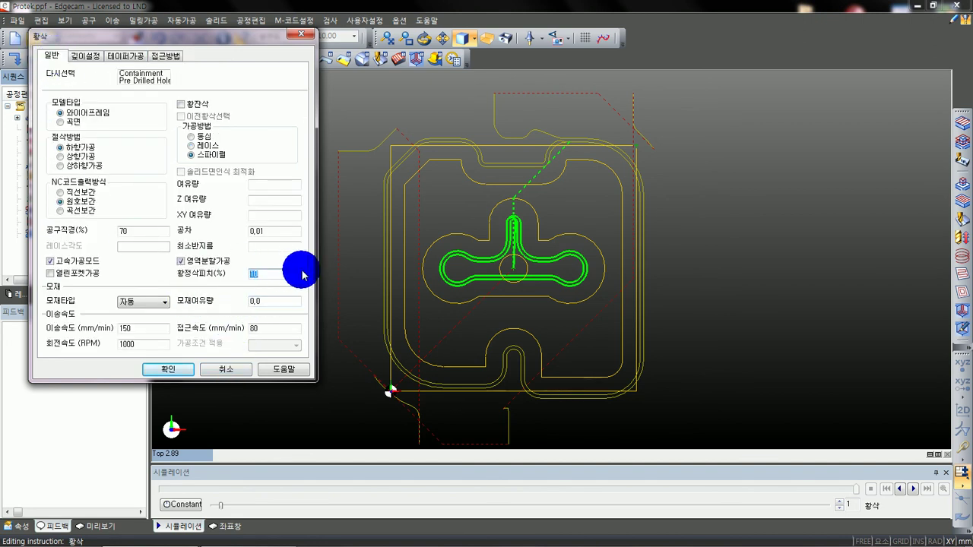
pyautogui.click(223, 369)
# - Show the toolpaths in the isometric view and run the machining simulation of the whole sequence in a maximized simulator window
pyautogui.click(236, 453)
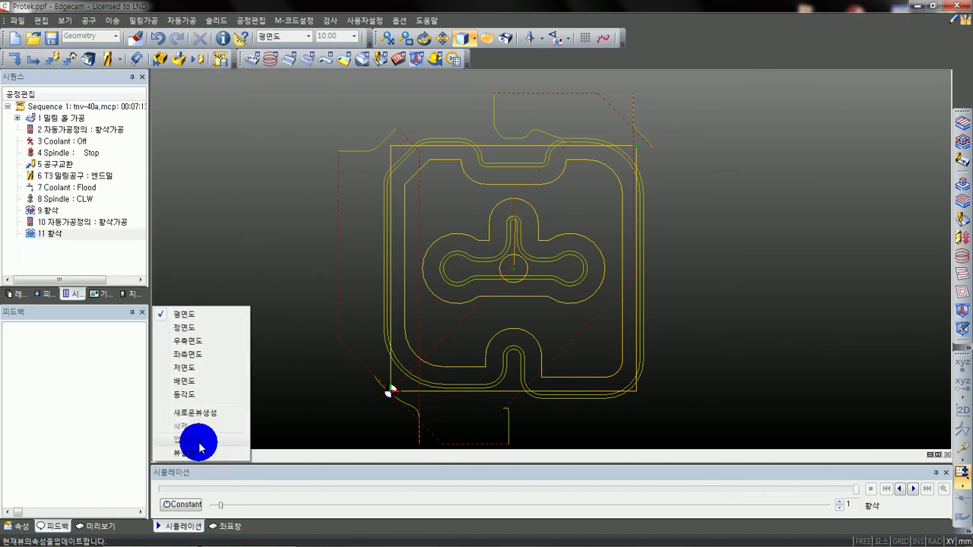
pyautogui.click(185, 395)
pyautogui.click(179, 59)
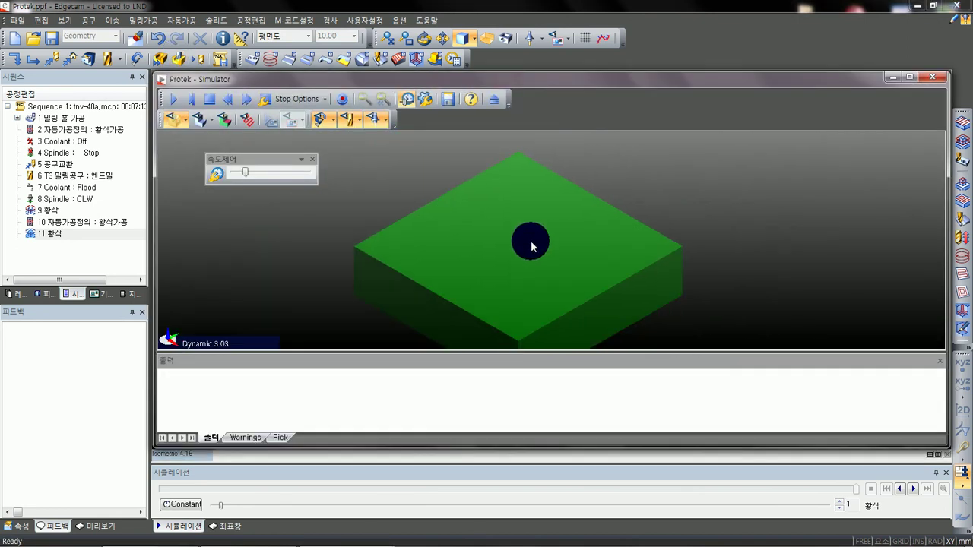
pyautogui.click(173, 99)
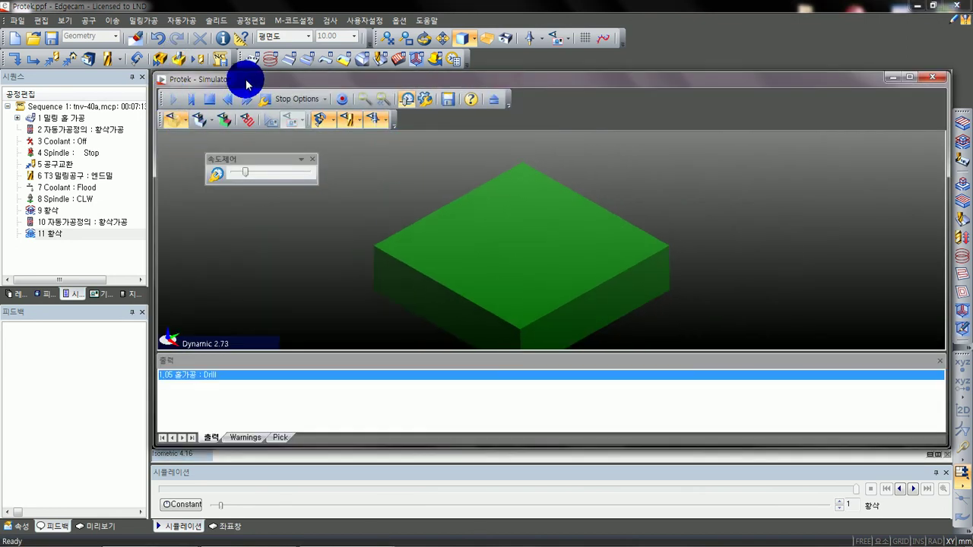
pyautogui.doubleClick(244, 79)
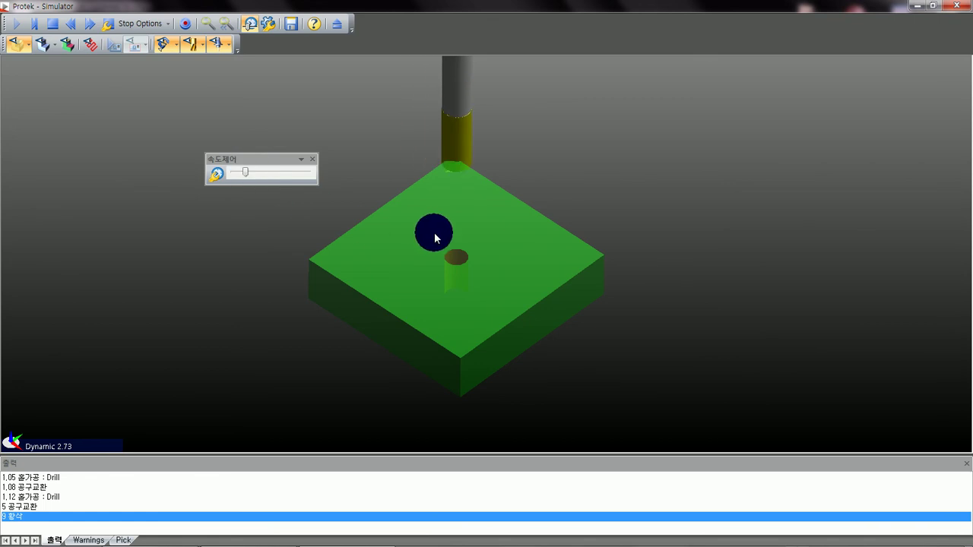
# - Examine the simulated outer contour and pocket roughing cuts from several angles until the job ends, and close the simulator
pyautogui.moveTo(454, 284); pyautogui.dragTo(334, 269, button='middle')
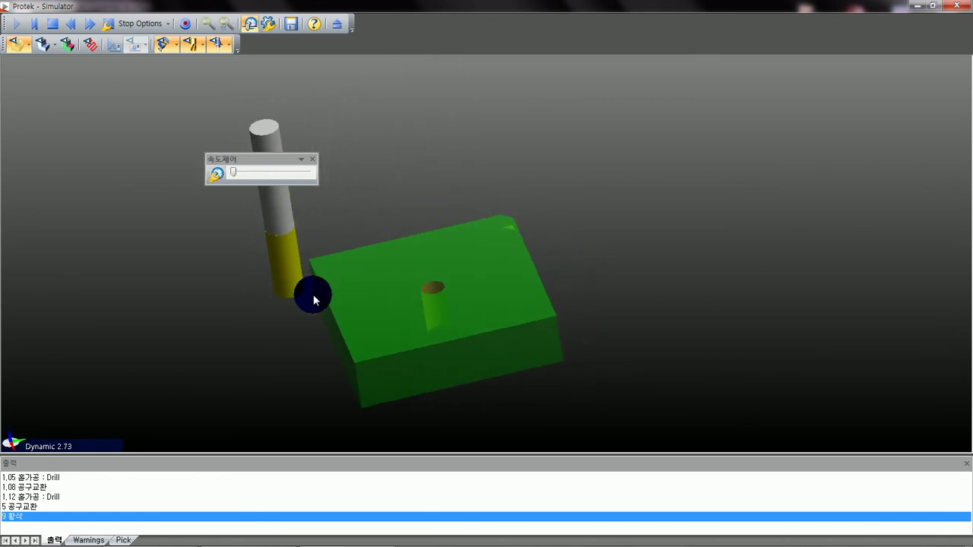
pyautogui.moveTo(267, 286); pyautogui.dragTo(405, 308, button='middle')
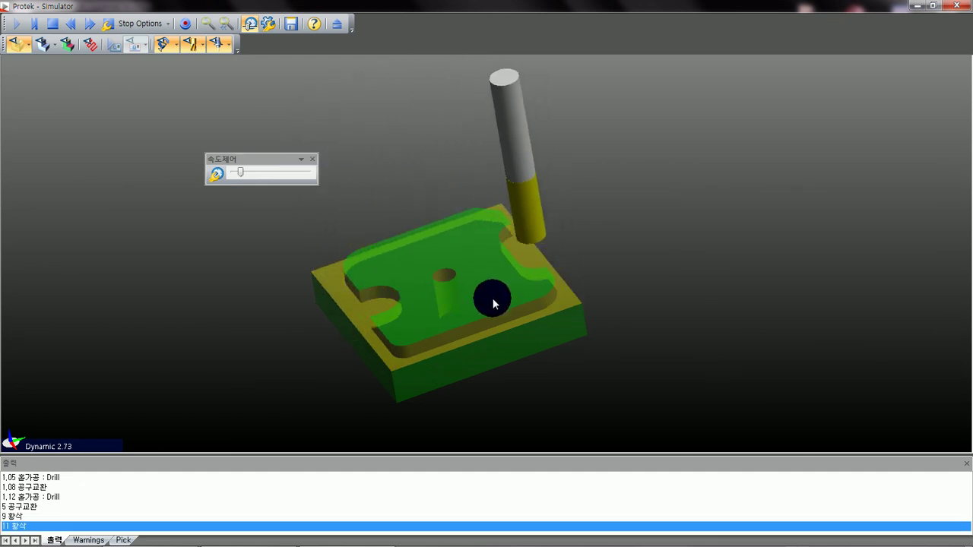
pyautogui.moveTo(400, 267); pyautogui.dragTo(420, 273, button='middle')
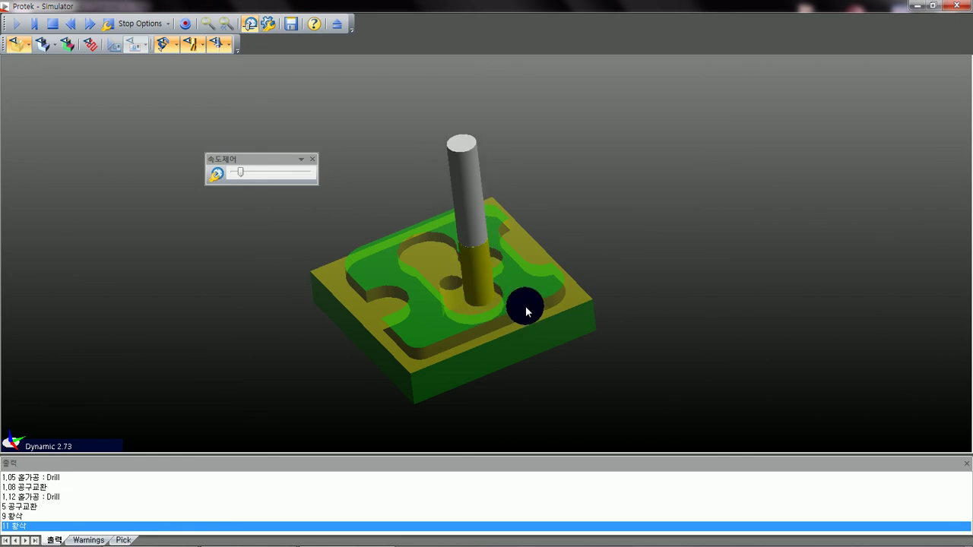
pyautogui.moveTo(445, 308); pyautogui.dragTo(673, 204, button='middle')
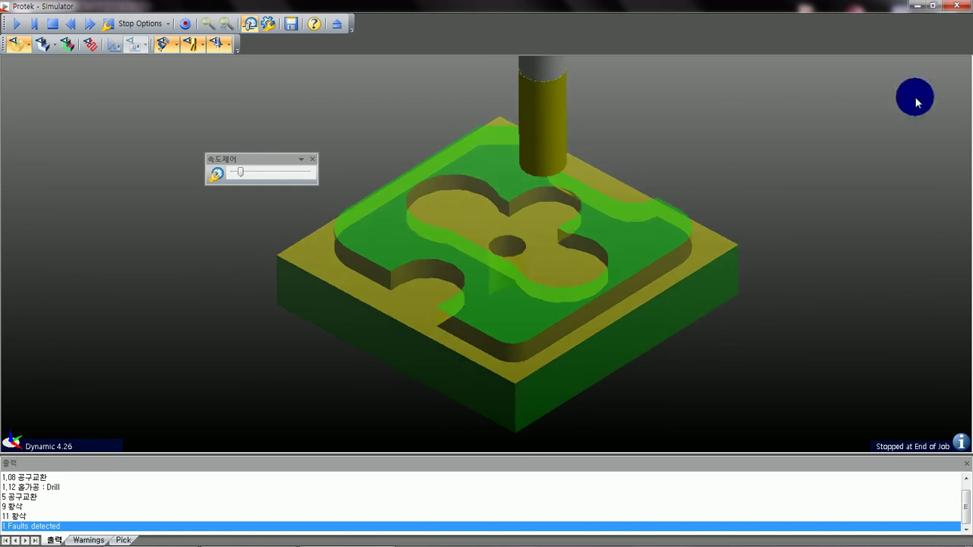
pyautogui.click(962, 6)
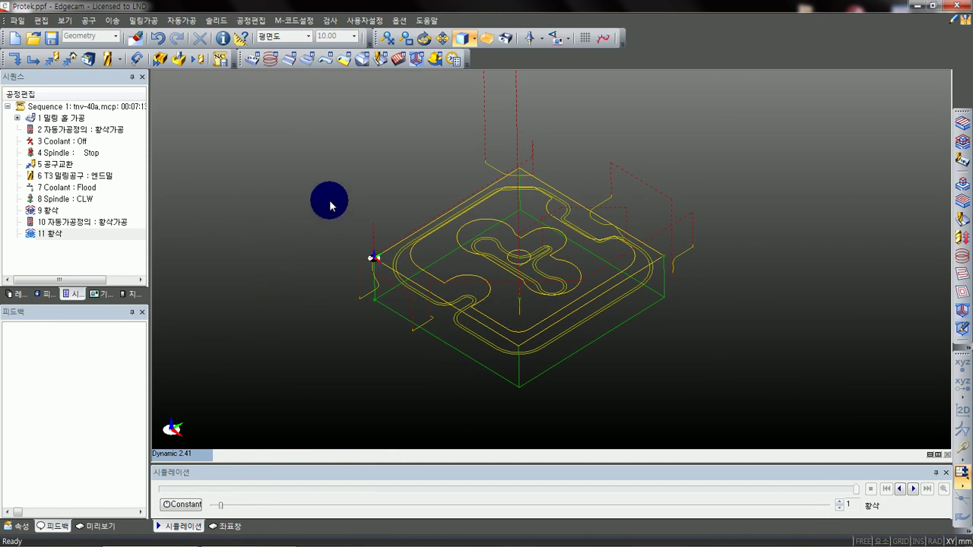
# - Examine the instructions inside the hole machining group (밀링 홀 가공) and its toolpath, and collapse the group again
pyautogui.click(109, 252)
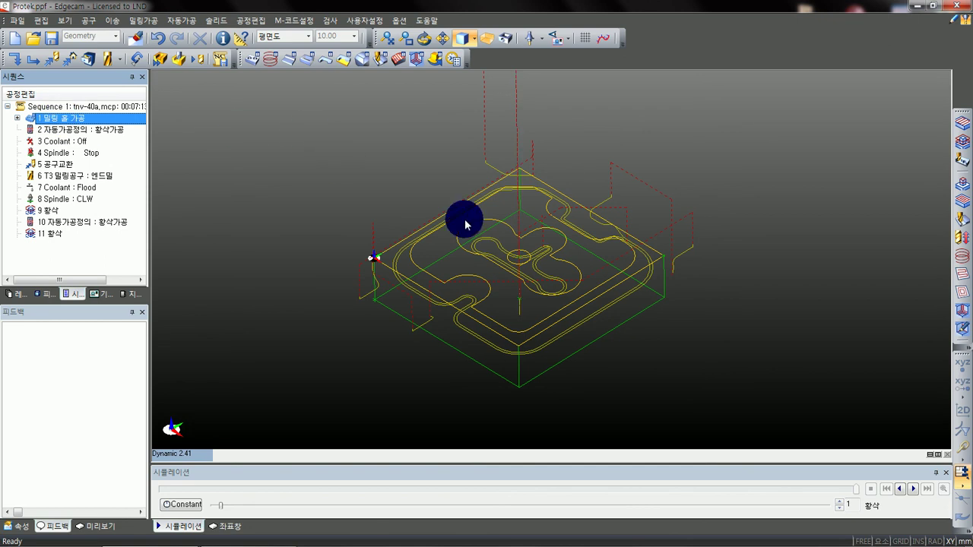
pyautogui.scroll(5, 582, 251)
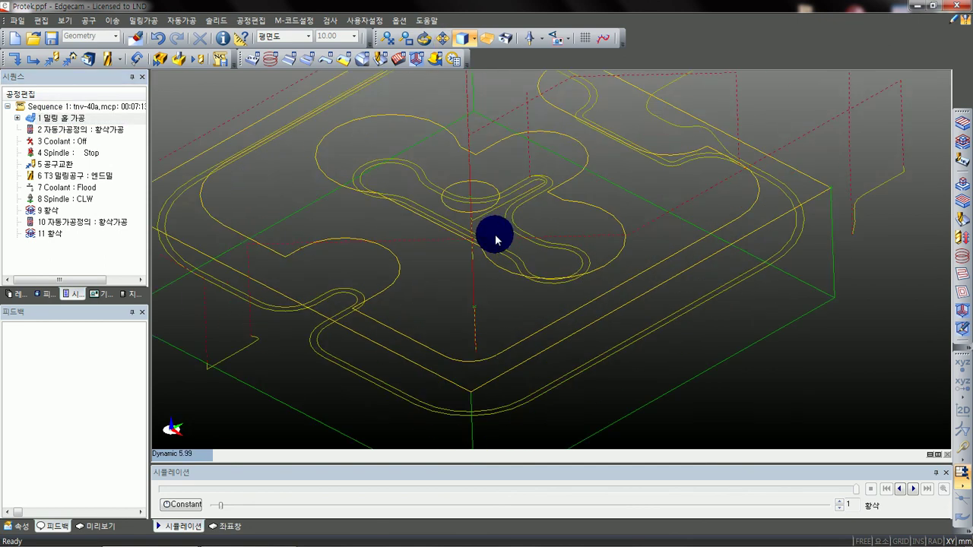
pyautogui.scroll(-6, 495, 232)
pyautogui.click(19, 115)
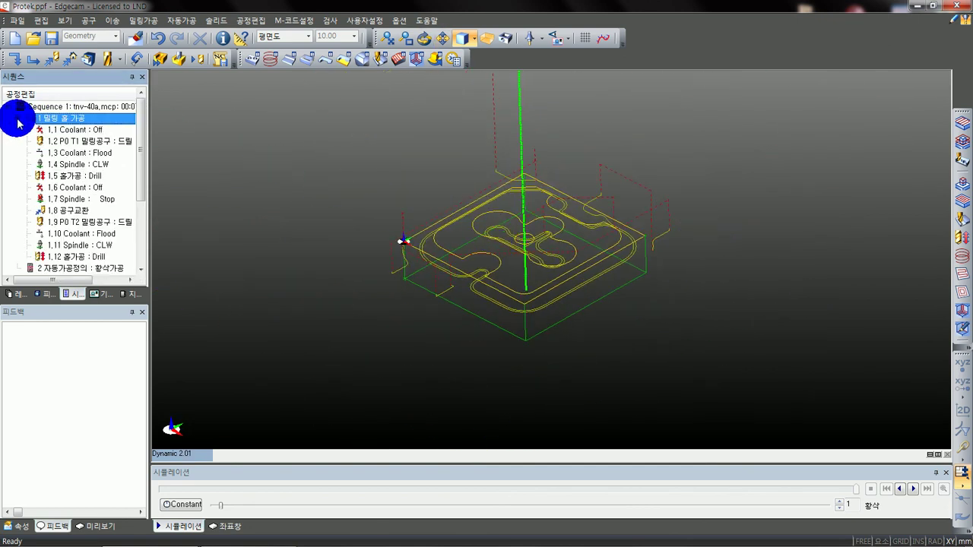
pyautogui.moveTo(137, 130)
pyautogui.mouseDown()
pyautogui.moveTo(139, 146)
pyautogui.moveTo(139, 130)
pyautogui.mouseUp()
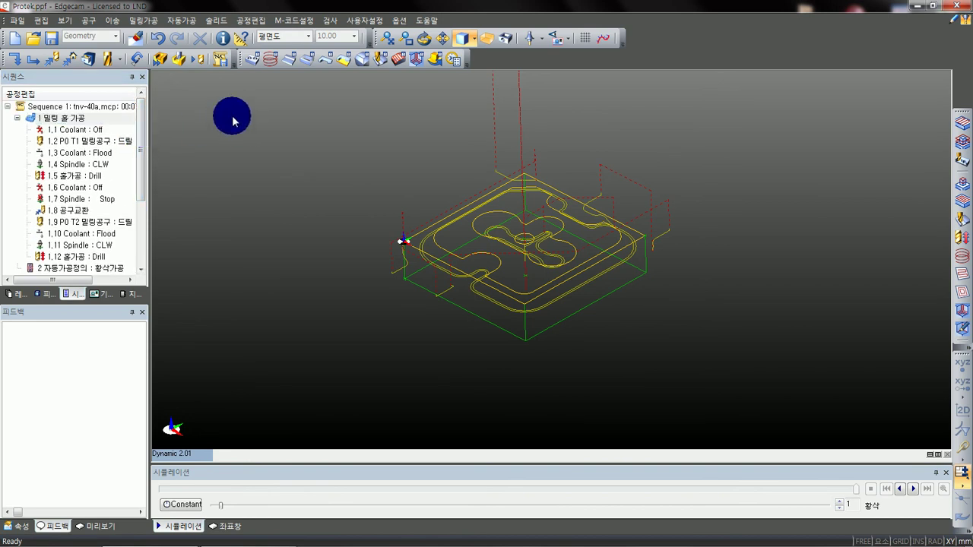
pyautogui.click(68, 118)
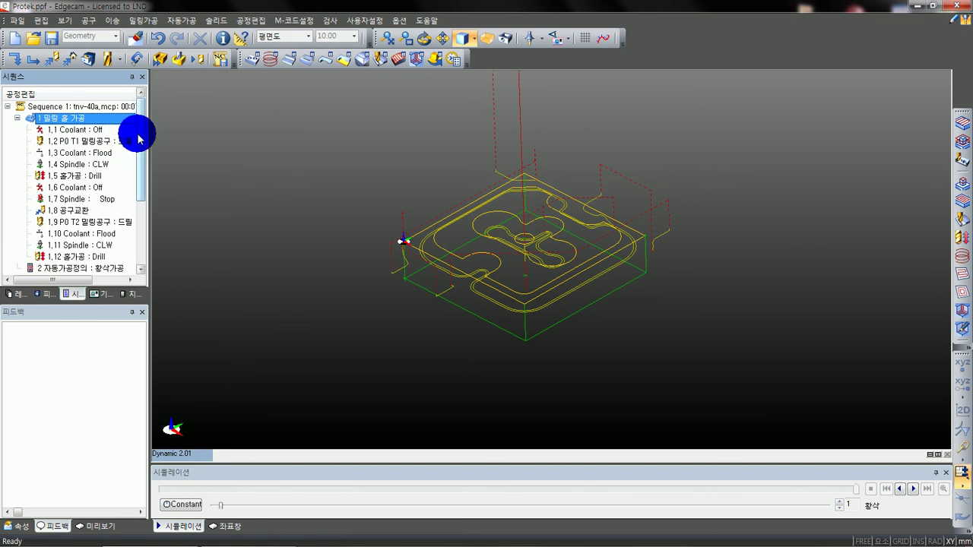
pyautogui.click(17, 119)
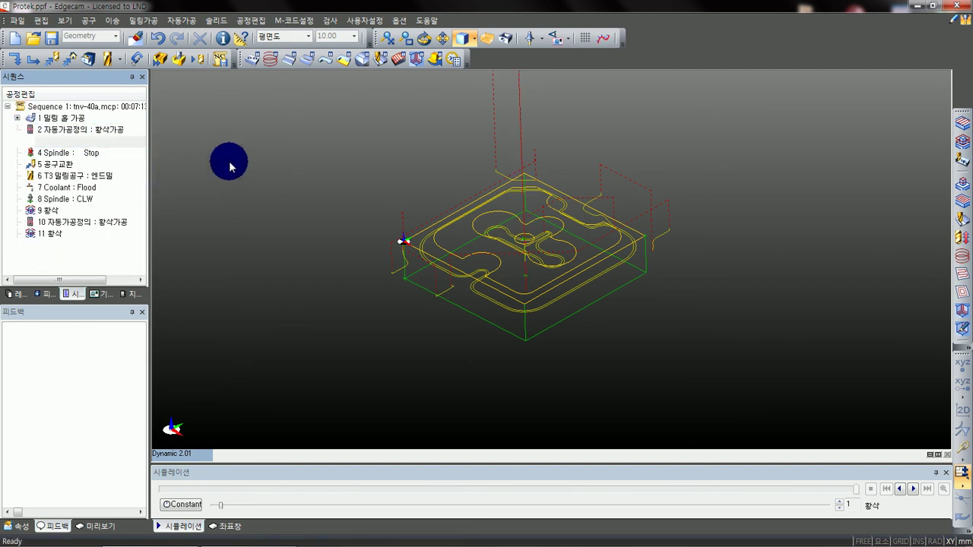
pyautogui.scroll(5, 436, 202)
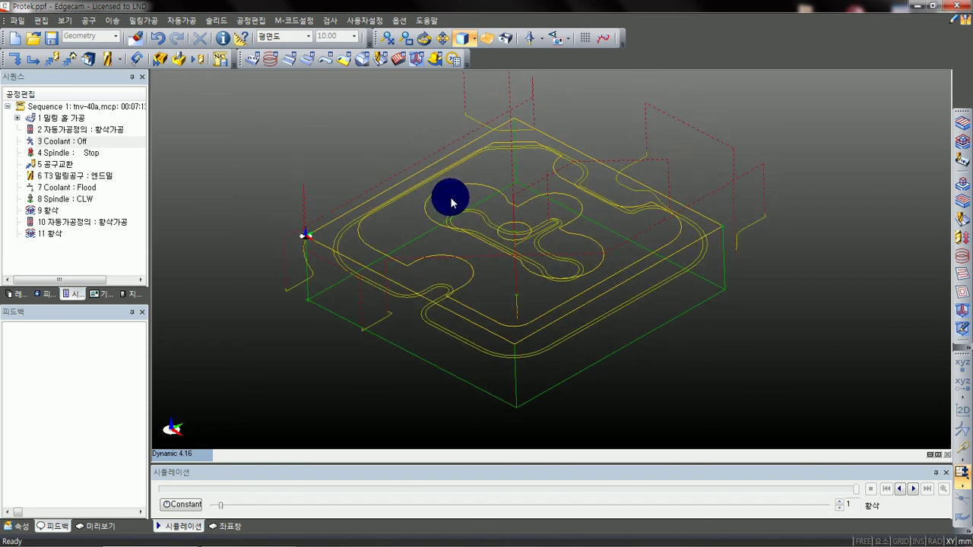
pyautogui.scroll(-3, 494, 191)
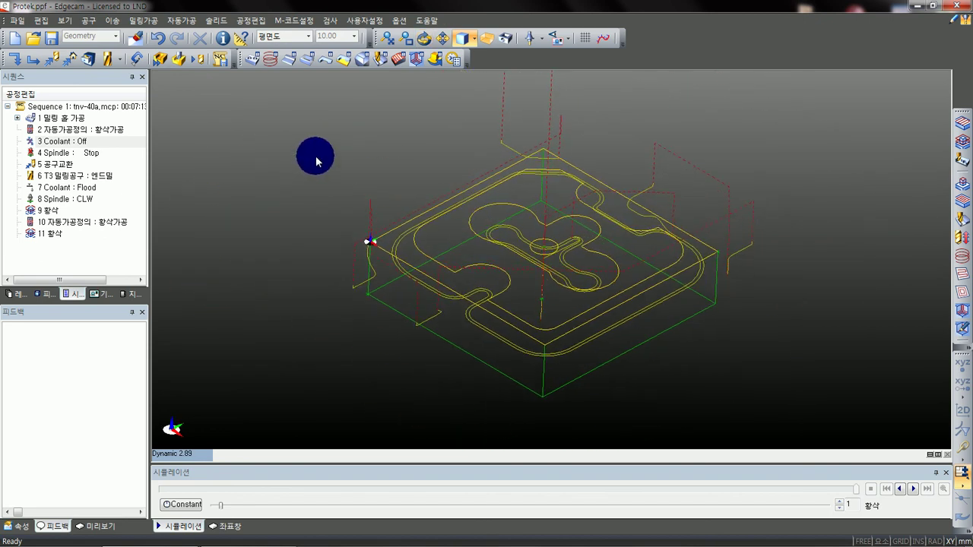
# - Start the NC data output and set its file to O0001 on the desktop (바탕 화면)
pyautogui.click(219, 66)
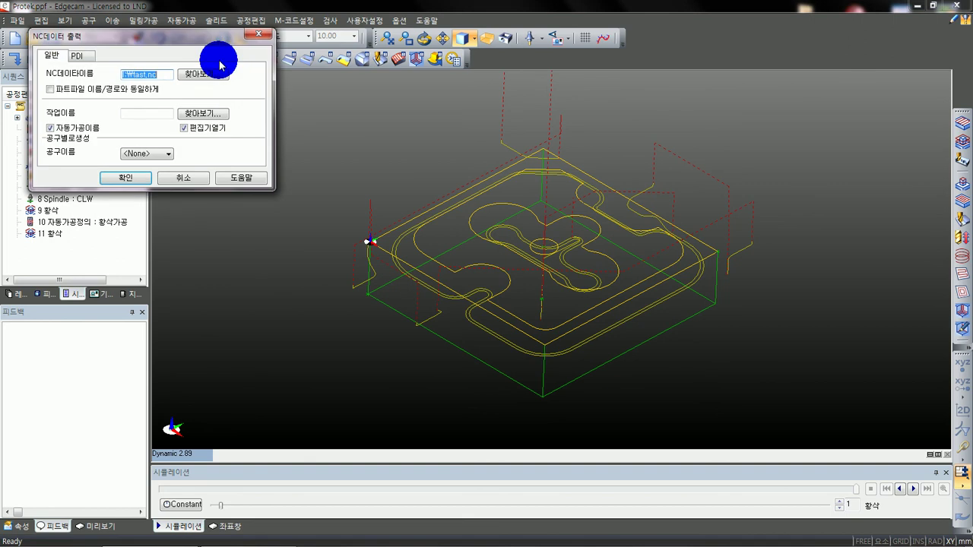
pyautogui.moveTo(200, 33); pyautogui.dragTo(539, 156)
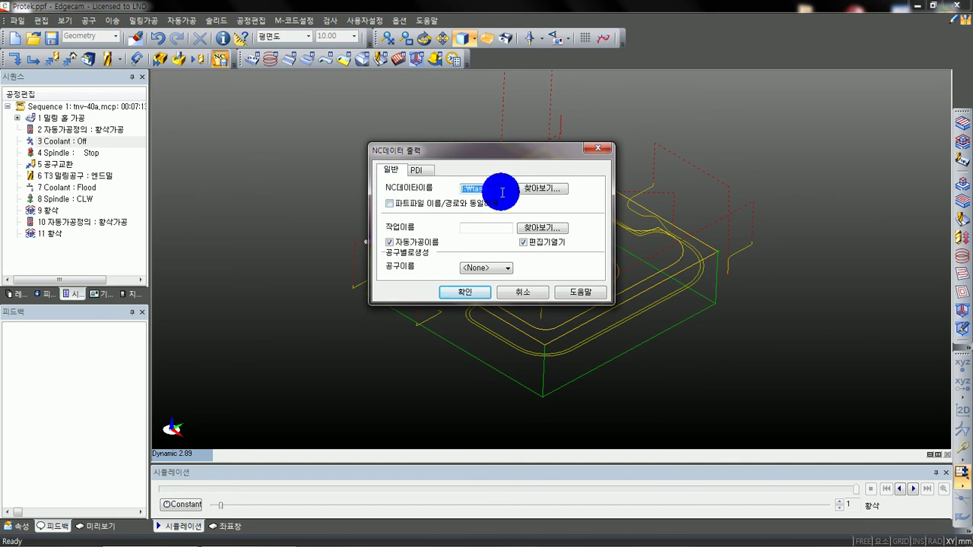
pyautogui.click(544, 191)
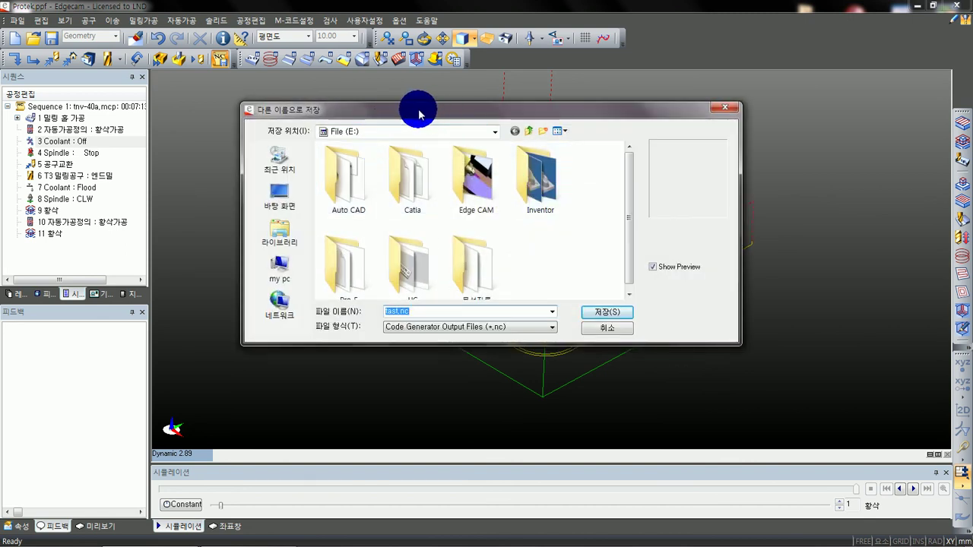
pyautogui.moveTo(418, 113); pyautogui.dragTo(415, 99)
pyautogui.click(416, 118)
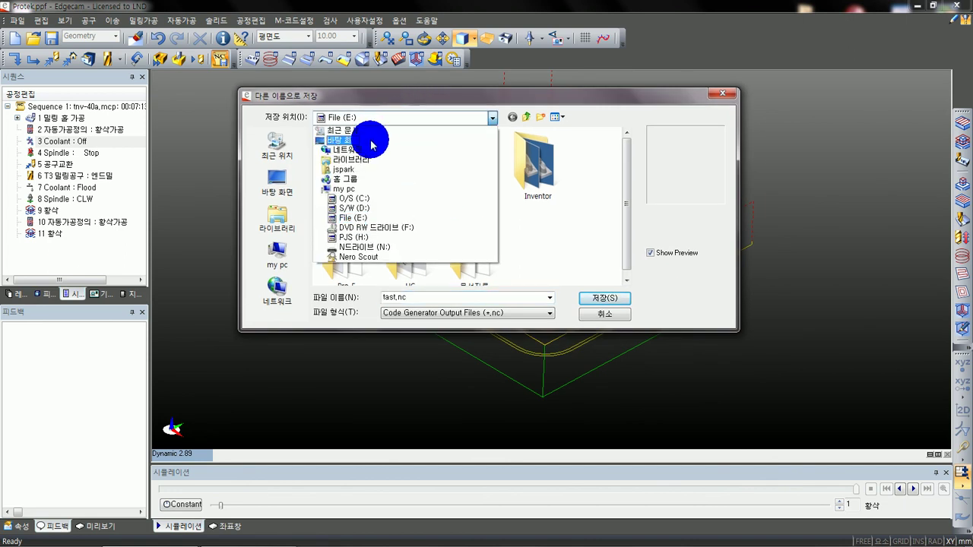
pyautogui.click(371, 130)
pyautogui.click(383, 118)
pyautogui.click(365, 133)
pyautogui.click(411, 298)
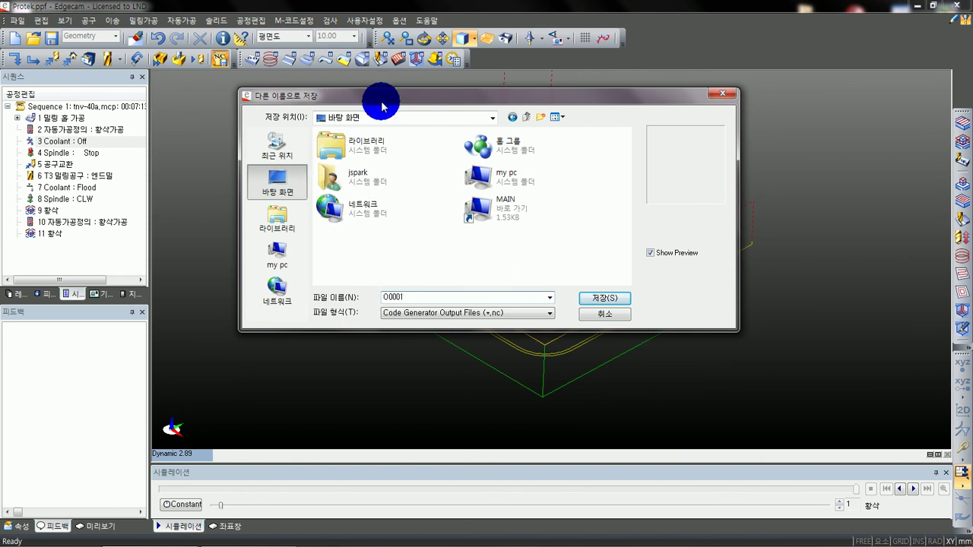
pyautogui.moveTo(380, 97); pyautogui.dragTo(361, 82)
pyautogui.click(581, 282)
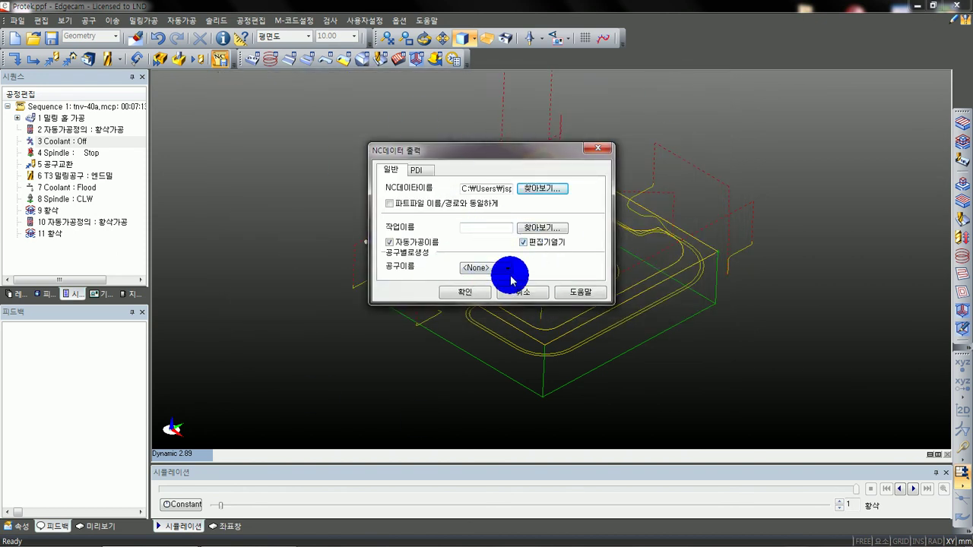
# - Keep the tool name at None and generate the NC code, entering the program ID number and a description with 프로테크코리아 and the author's name
pyautogui.click(498, 267)
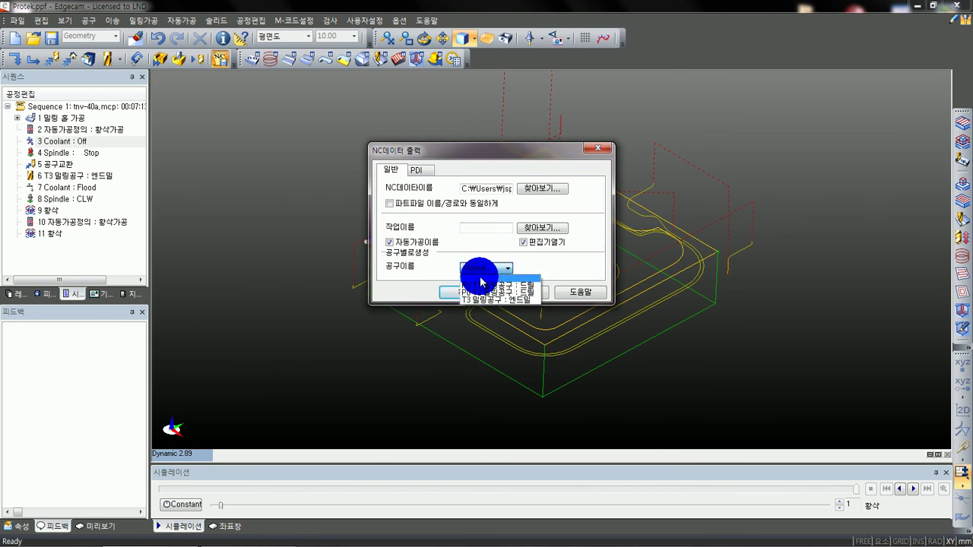
pyautogui.click(481, 279)
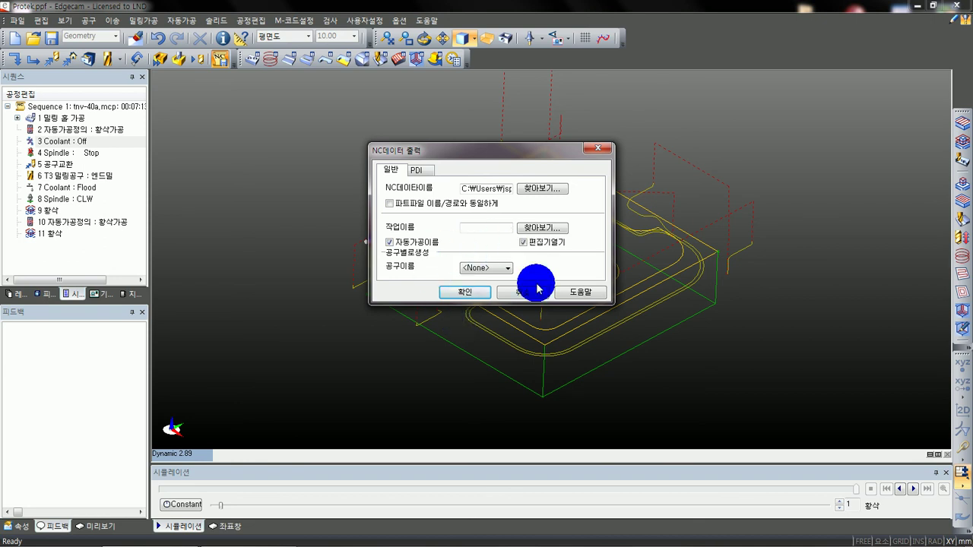
pyautogui.click(460, 295)
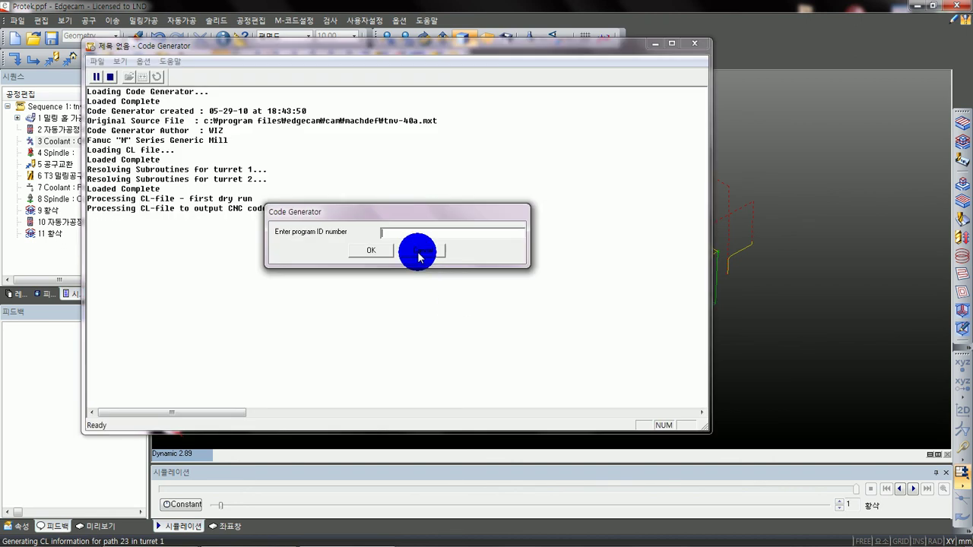
pyautogui.moveTo(397, 210); pyautogui.dragTo(348, 171)
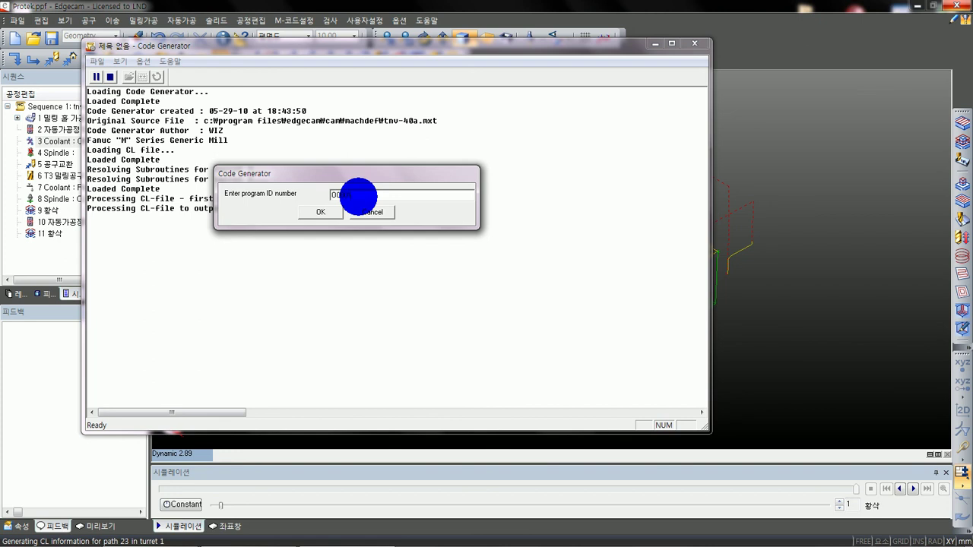
pyautogui.click(320, 212)
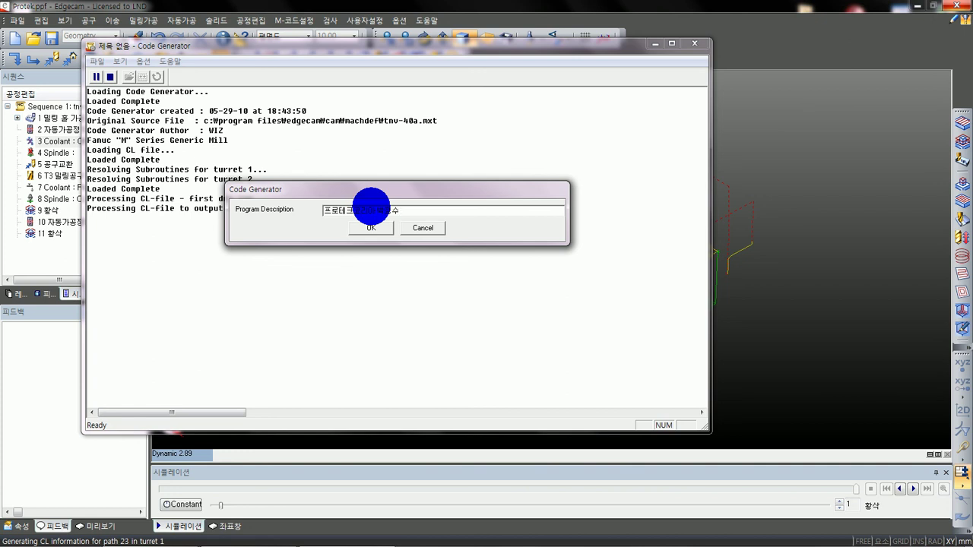
pyautogui.click(370, 227)
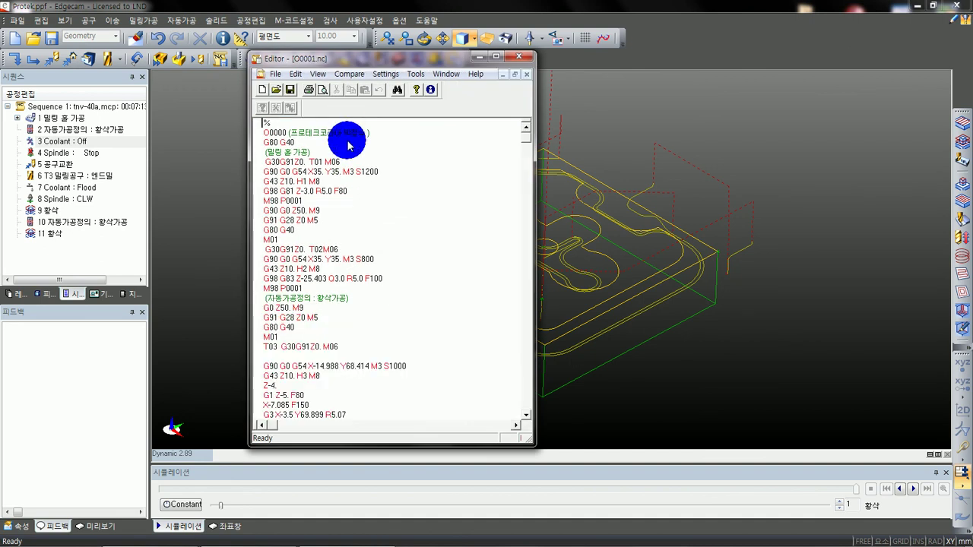
# - Examine the program description, the operation comments and the first tool's start-up lines in the generated NC code
pyautogui.moveTo(289, 134); pyautogui.dragTo(343, 137)
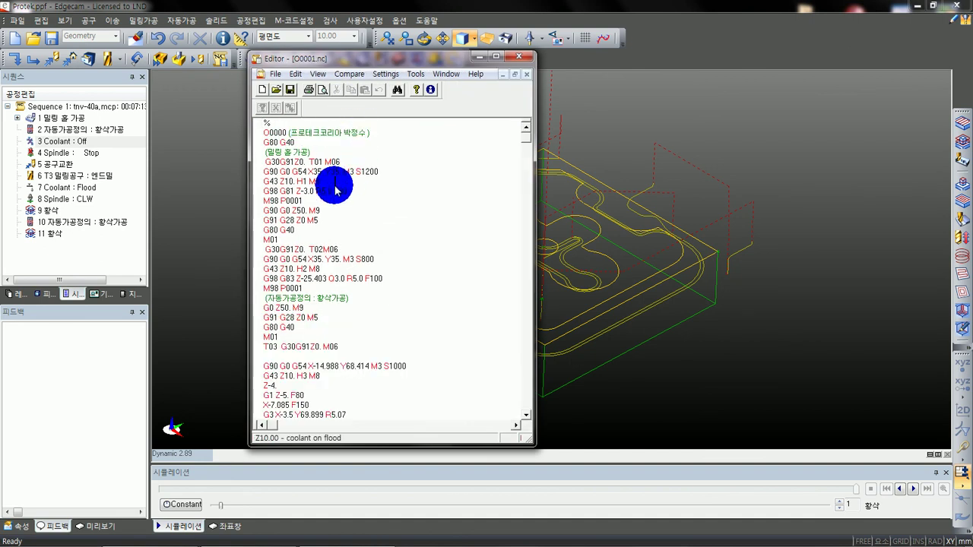
pyautogui.moveTo(264, 152); pyautogui.dragTo(308, 157)
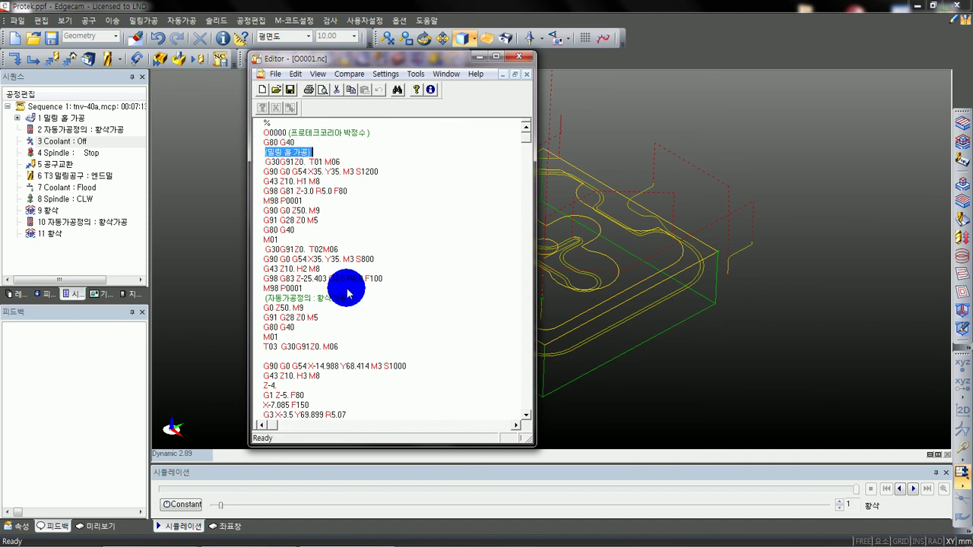
pyautogui.moveTo(265, 297); pyautogui.dragTo(341, 304)
pyautogui.click(354, 310)
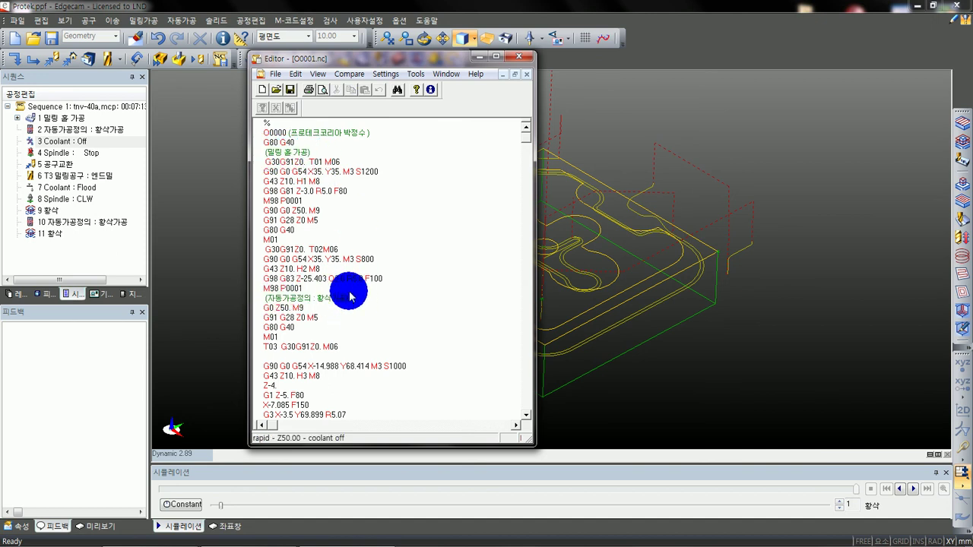
pyautogui.moveTo(413, 60); pyautogui.dragTo(434, 60)
pyautogui.moveTo(287, 161); pyautogui.dragTo(377, 172)
pyautogui.click(323, 180)
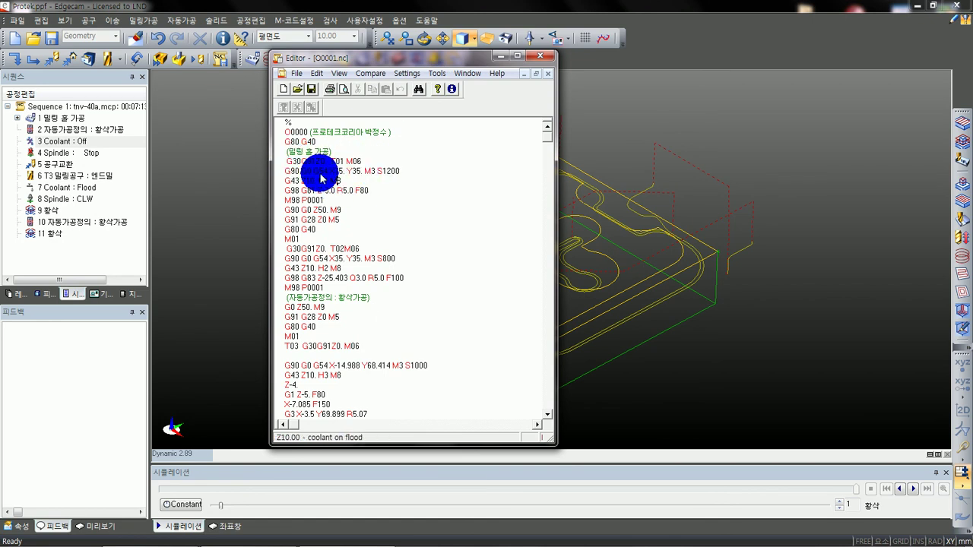
pyautogui.moveTo(314, 172); pyautogui.dragTo(357, 174)
pyautogui.click(356, 174)
# - Examine the M98 P0001 subprogram calls after both drilling cycles in the NC code, and close the editor
pyautogui.moveTo(293, 190); pyautogui.dragTo(314, 192)
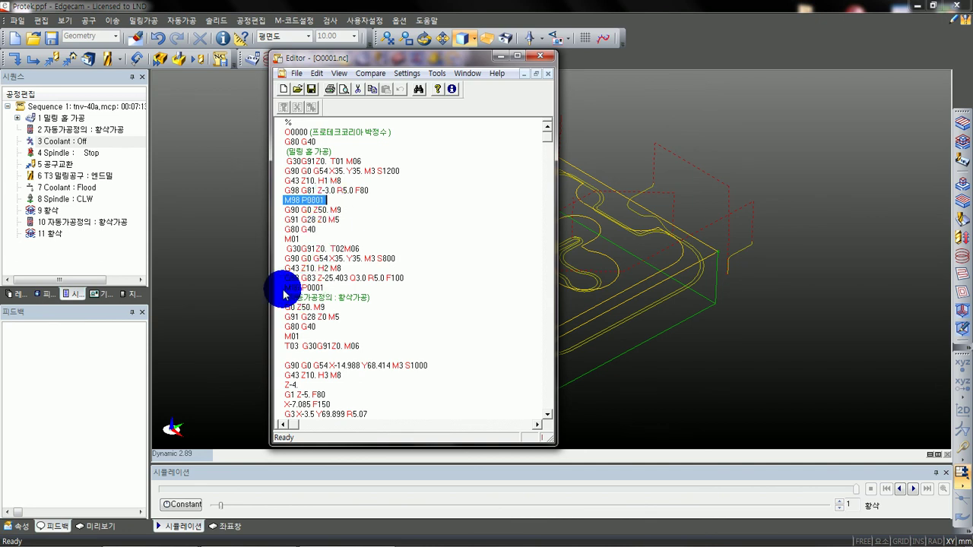
pyautogui.moveTo(283, 290); pyautogui.dragTo(314, 290)
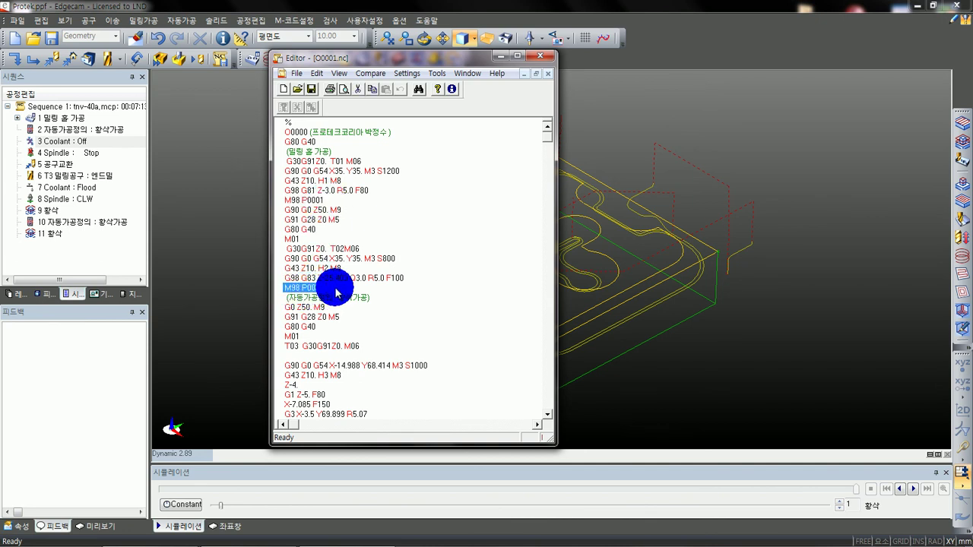
pyautogui.moveTo(333, 203); pyautogui.dragTo(297, 201)
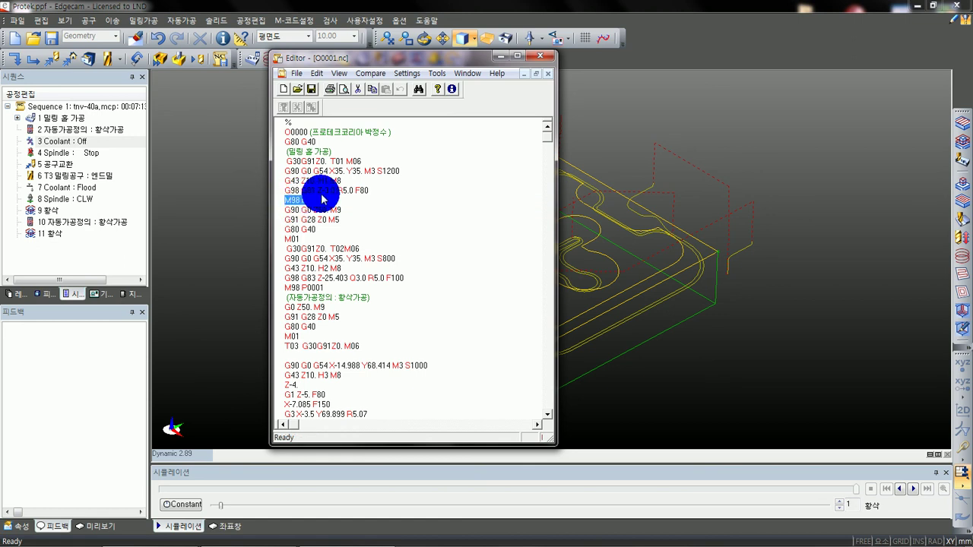
pyautogui.moveTo(284, 201); pyautogui.dragTo(315, 207)
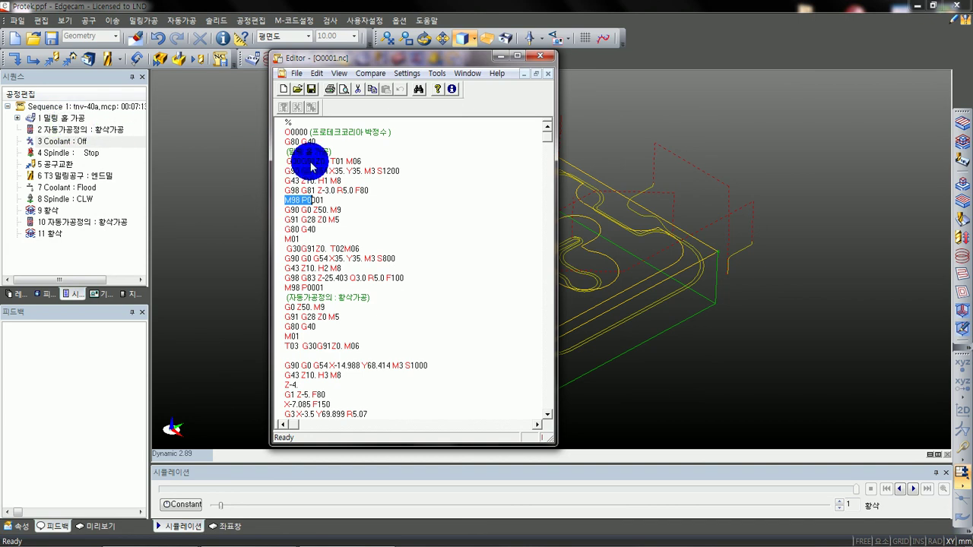
pyautogui.moveTo(331, 200); pyautogui.dragTo(288, 200)
pyautogui.click(349, 212)
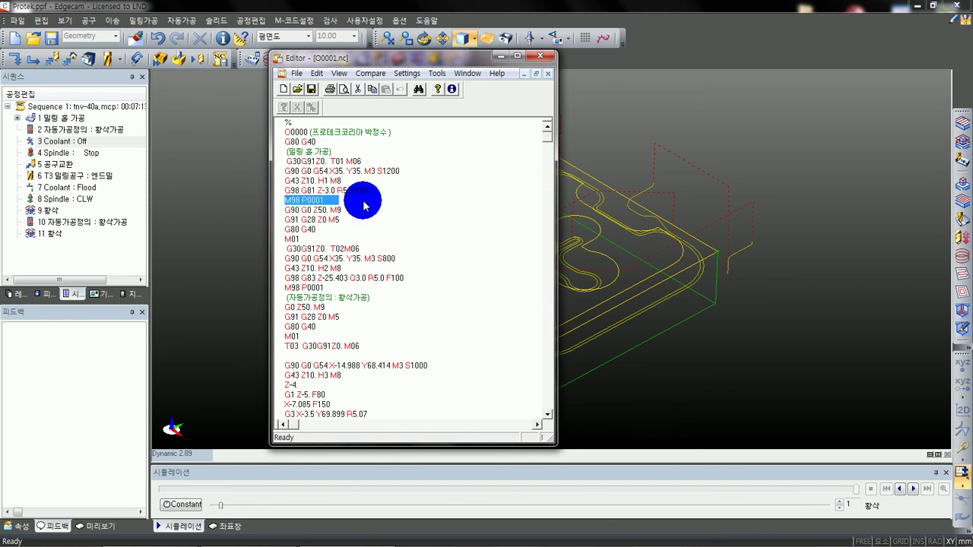
pyautogui.moveTo(401, 58); pyautogui.dragTo(443, 45)
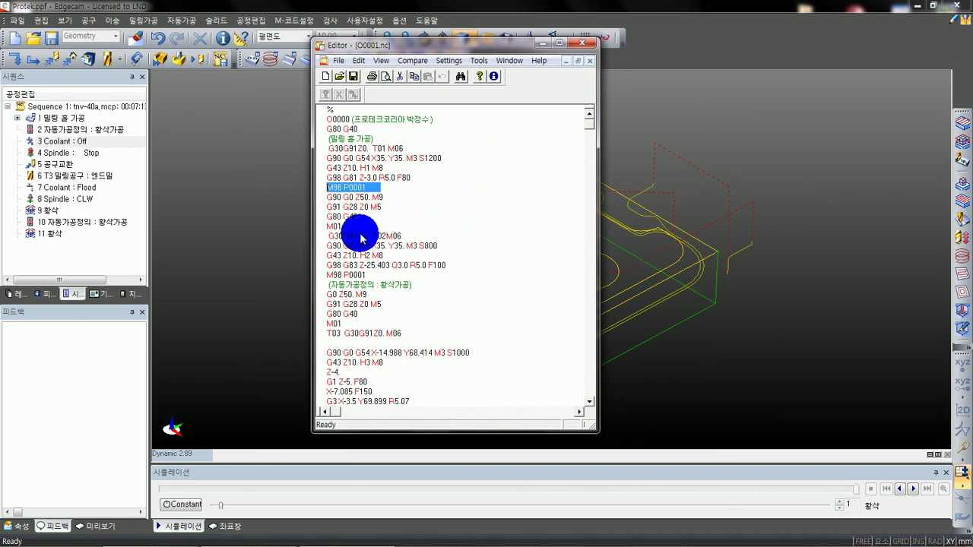
pyautogui.moveTo(383, 275); pyautogui.dragTo(340, 276)
pyautogui.click(434, 196)
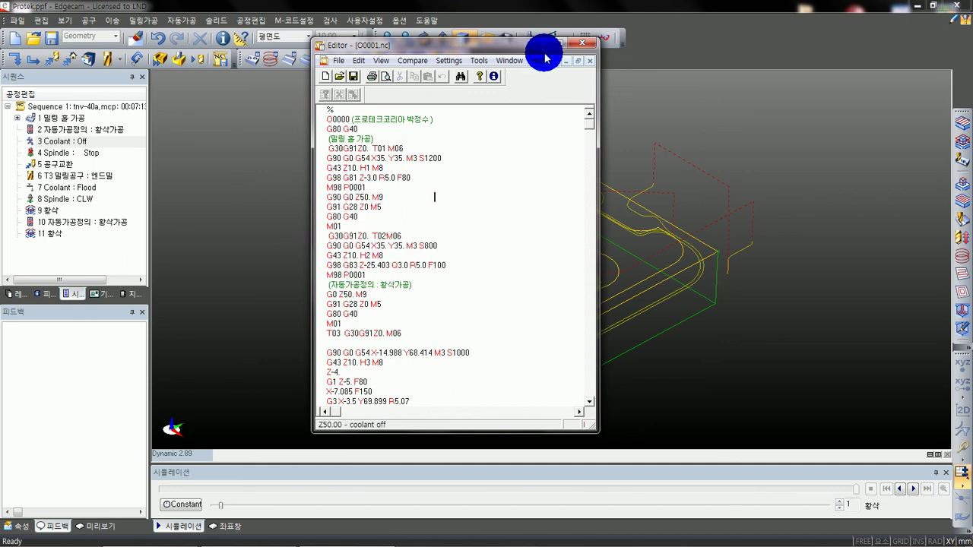
pyautogui.click(583, 49)
# - Turn off the subprogram option (보조프로그램) in the first Drill cycle of the 밀링 홀 가공 group
pyautogui.scroll(5, 380, 206)
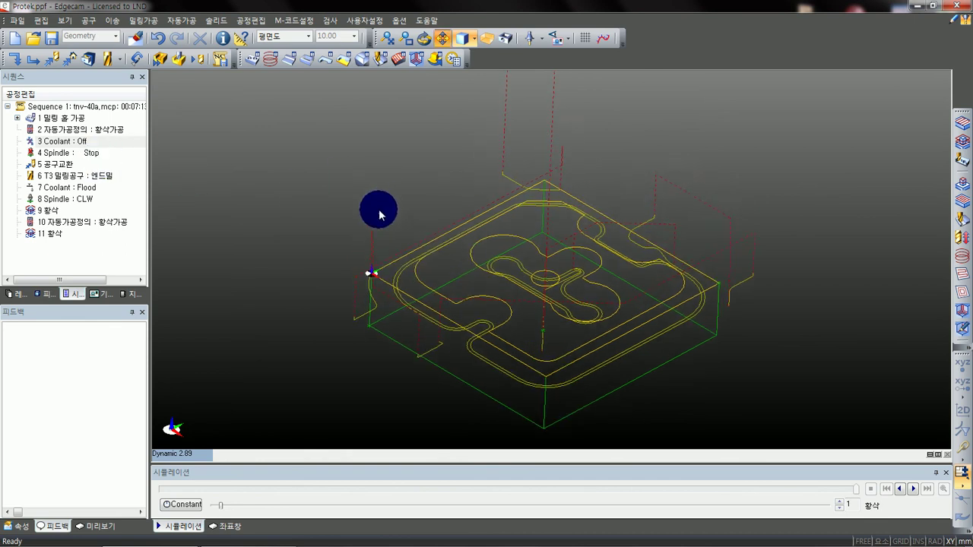
pyautogui.scroll(-2, 429, 254)
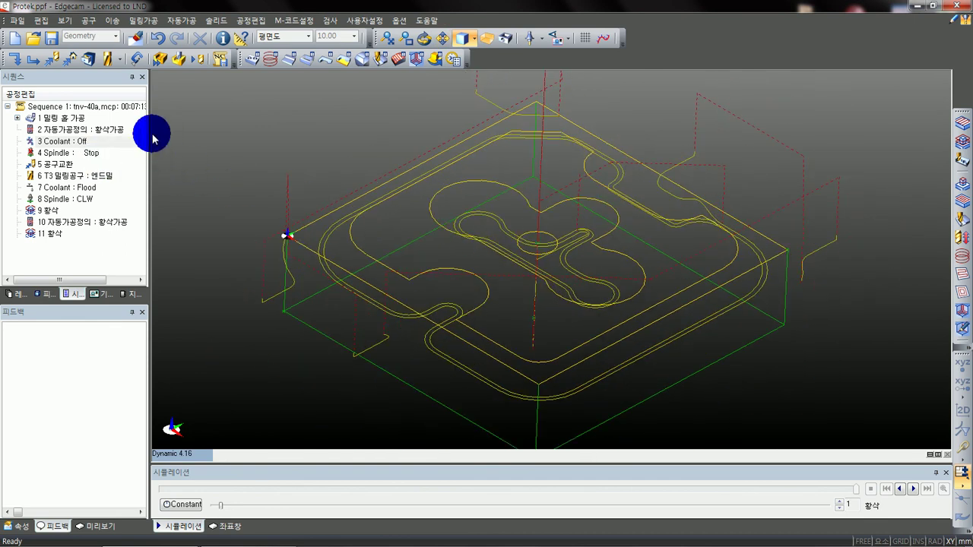
pyautogui.click(31, 118)
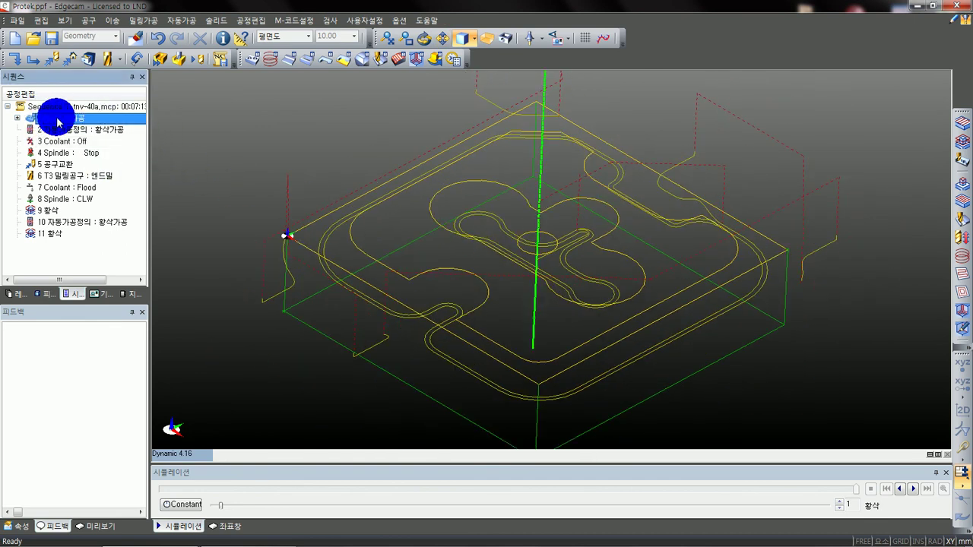
pyautogui.click(18, 118)
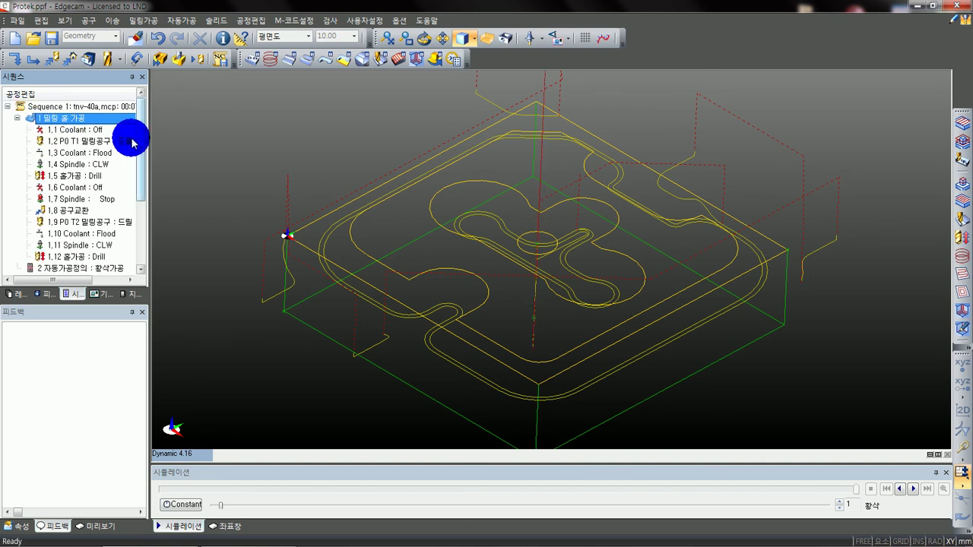
pyautogui.click(74, 177)
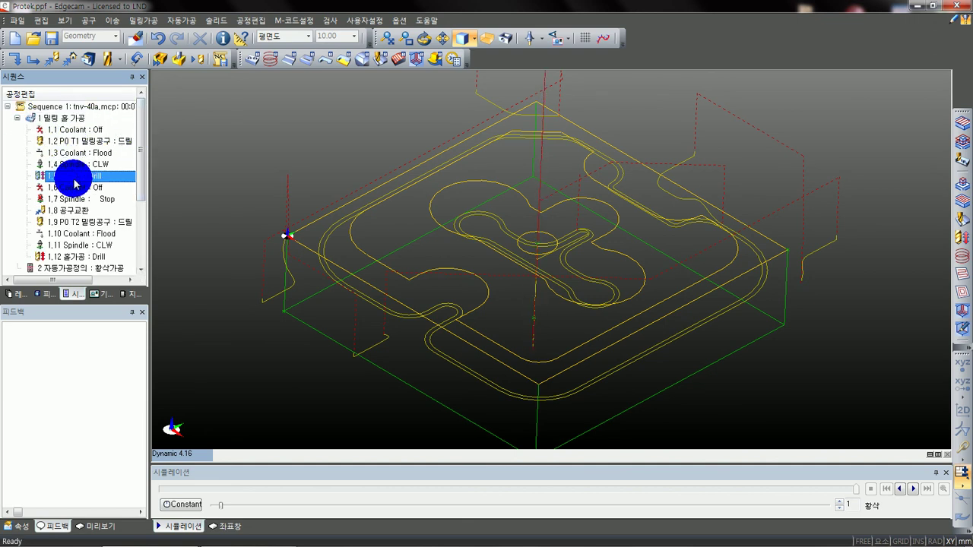
pyautogui.doubleClick(83, 181)
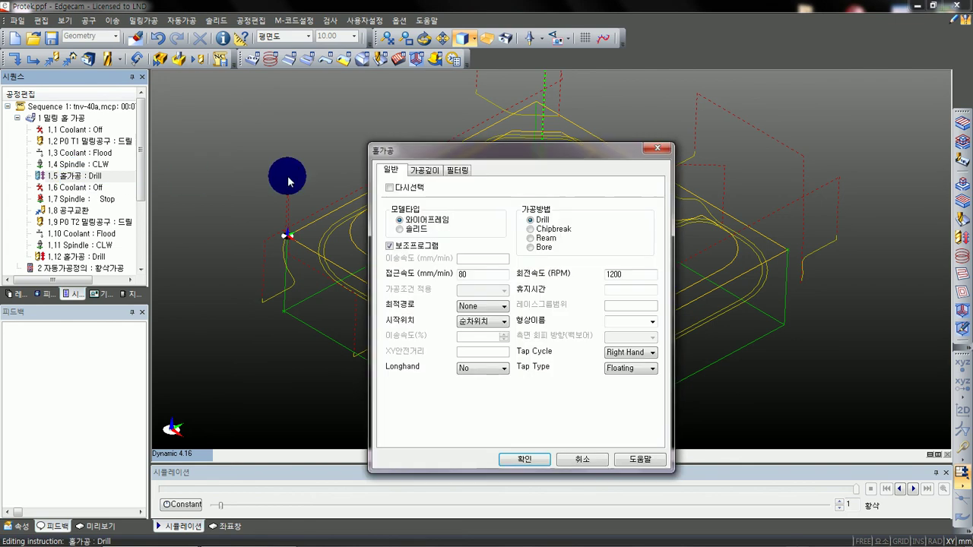
pyautogui.moveTo(435, 151); pyautogui.dragTo(384, 93)
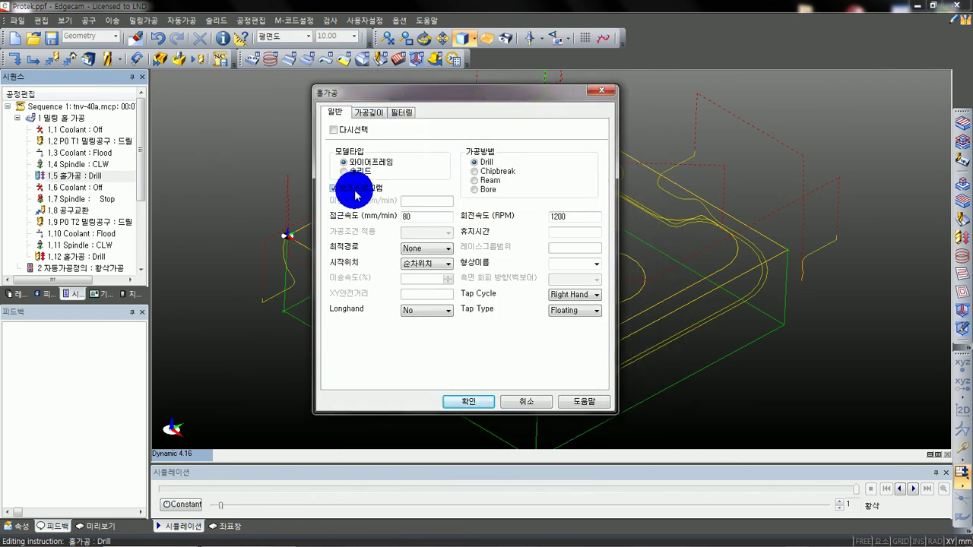
pyautogui.click(334, 190)
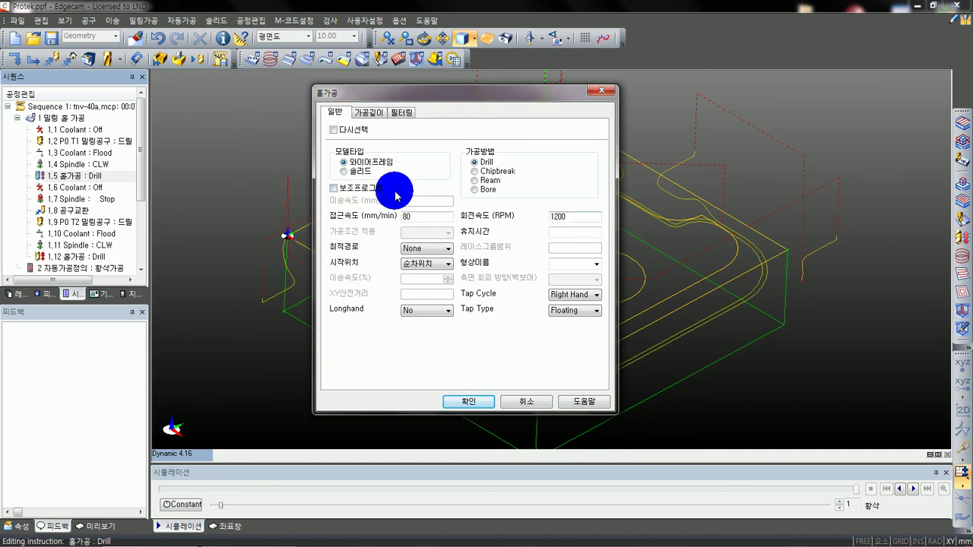
pyautogui.click(468, 402)
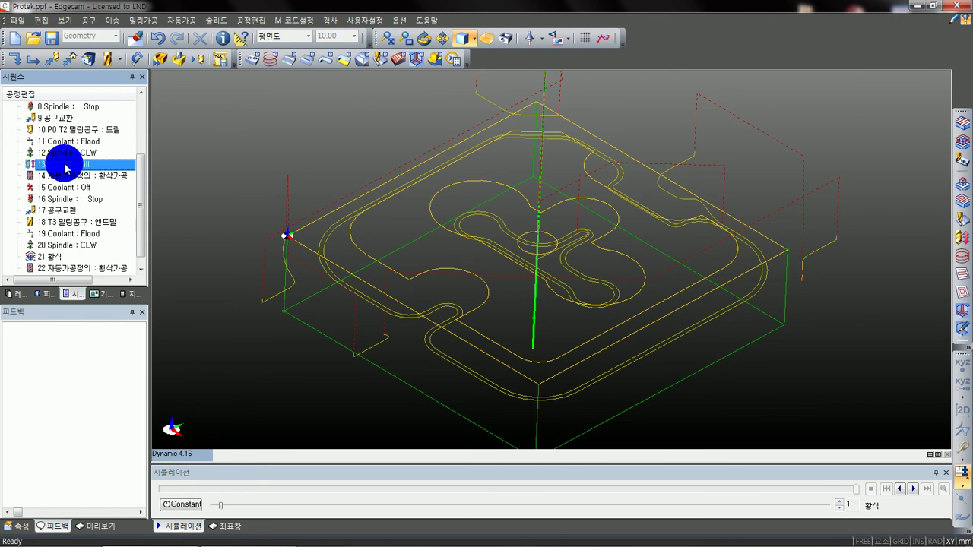
# - Examine the instructions in the renumbered sequence list and the toolpaths of both Drill cycles
pyautogui.click(61, 176)
pyautogui.click(65, 187)
pyautogui.click(65, 198)
pyautogui.click(63, 211)
pyautogui.click(62, 223)
pyautogui.scroll(-1, 63, 220)
pyautogui.scroll(1, 64, 217)
pyautogui.click(61, 143)
pyautogui.click(64, 152)
pyautogui.click(63, 188)
pyautogui.scroll(2, 72, 181)
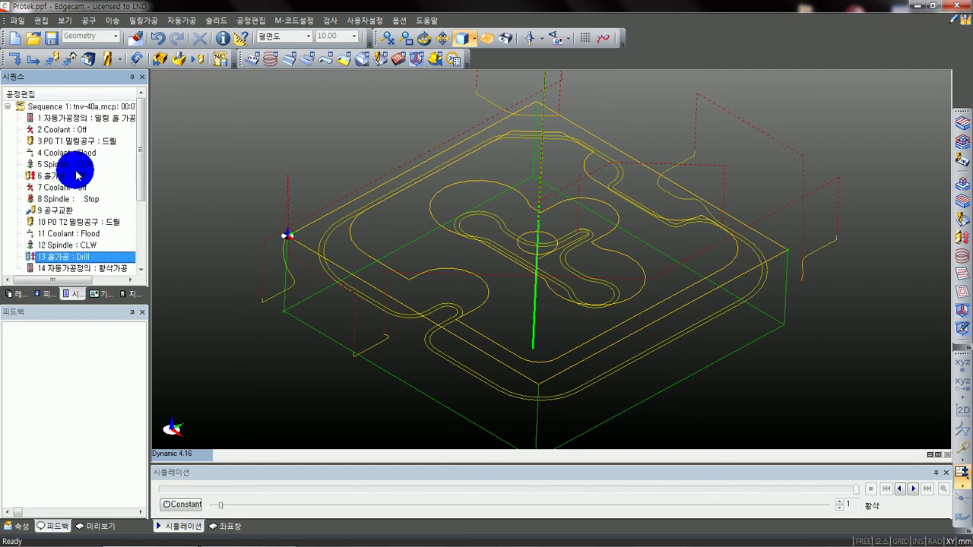
pyautogui.click(76, 175)
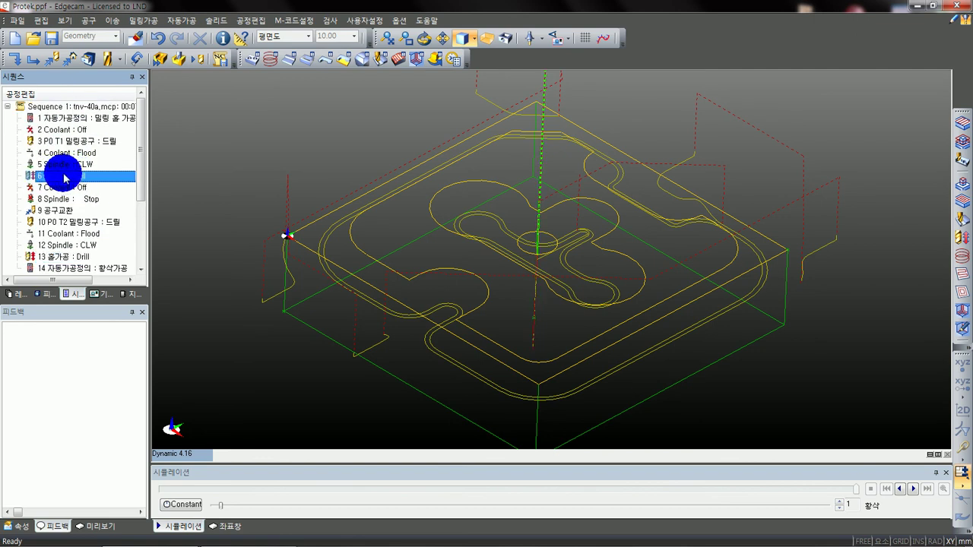
pyautogui.click(62, 210)
pyautogui.click(61, 222)
pyautogui.click(61, 233)
pyautogui.click(59, 244)
pyautogui.click(68, 257)
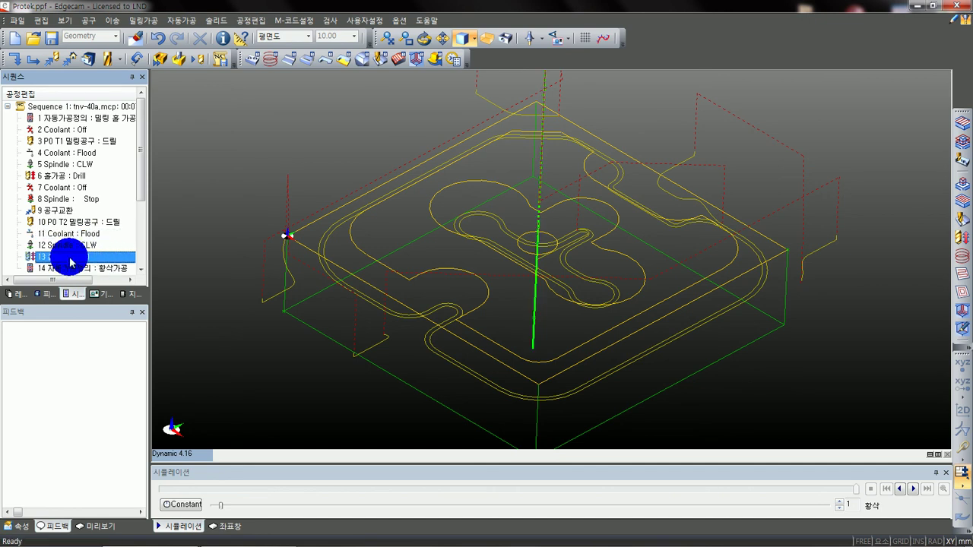
# - Turn off the subprogram option (보조프로그램) in the second Drill cycle of the 밀링 홀 가공 group
pyautogui.doubleClick(82, 263)
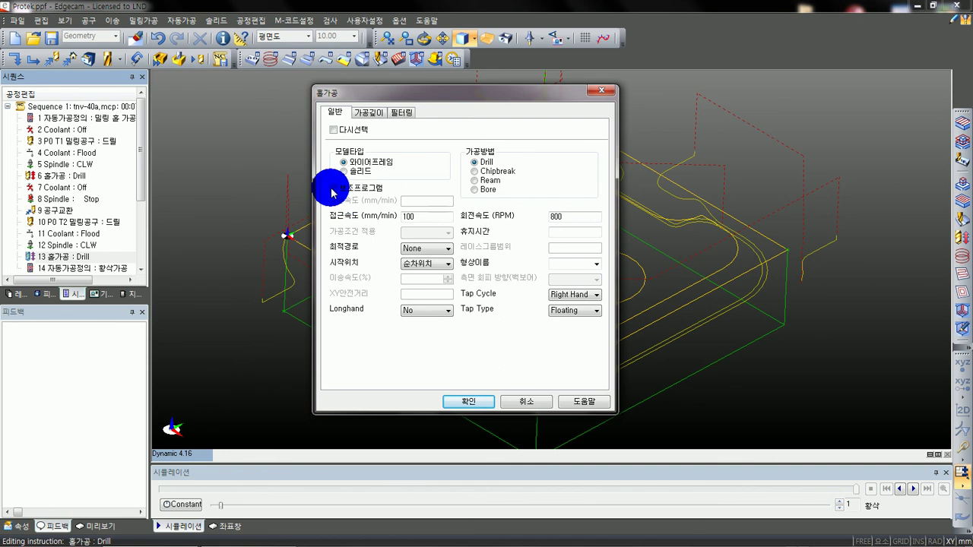
pyautogui.moveTo(368, 91); pyautogui.dragTo(321, 70)
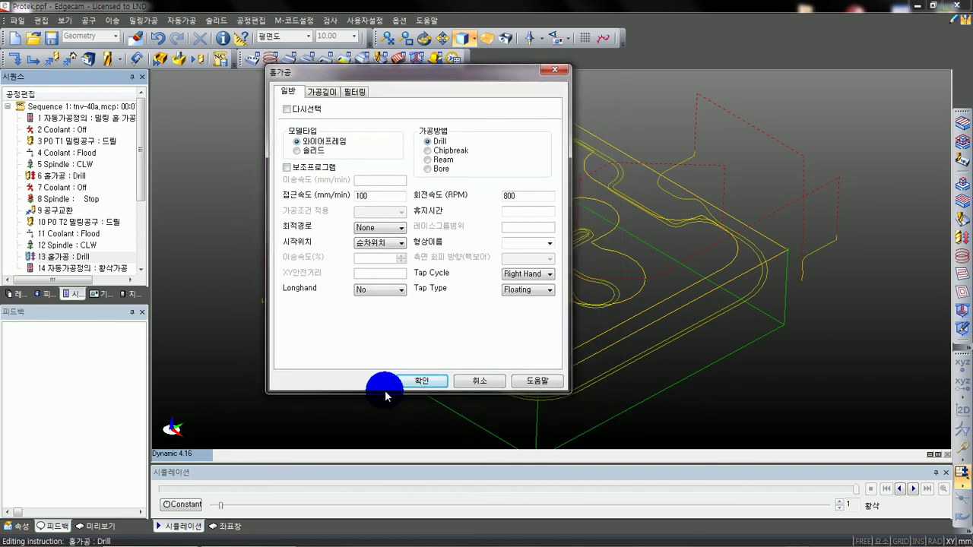
pyautogui.click(417, 380)
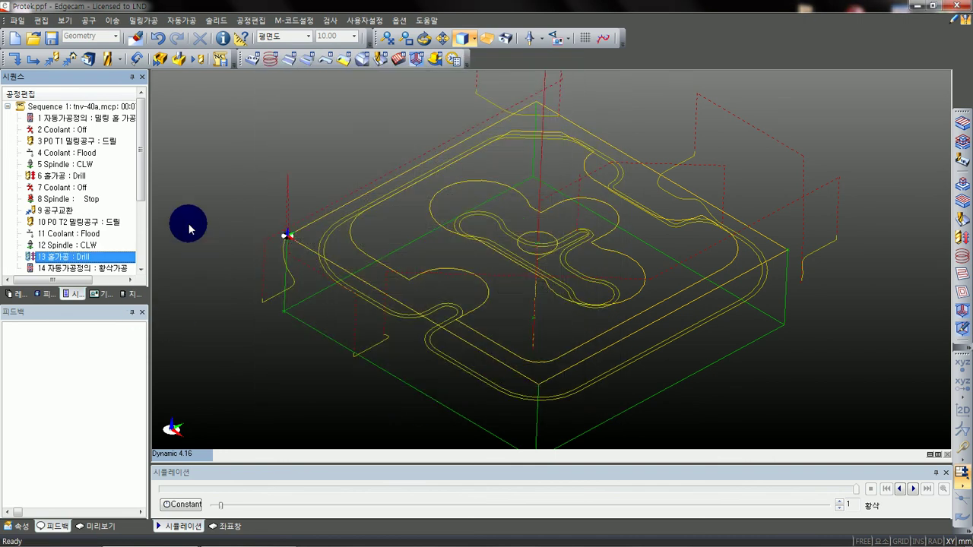
# - Output the sequence as NC data O0001.nc on the desktop again, overwriting the existing file and skipping the program ID and description
pyautogui.scroll(-2, 540, 259)
pyautogui.moveTo(539, 243)
pyautogui.mouseDown(button='middle')
pyautogui.moveTo(532, 251)
pyautogui.moveTo(539, 230)
pyautogui.moveTo(537, 244)
pyautogui.mouseUp(button='middle')
pyautogui.scroll(1, 486, 213)
pyautogui.click(219, 59)
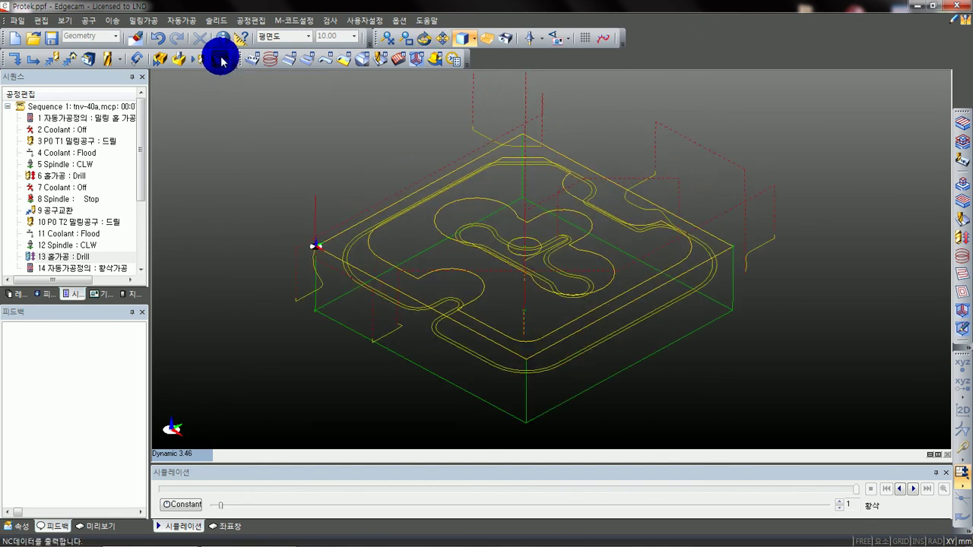
pyautogui.moveTo(401, 71); pyautogui.dragTo(492, 117)
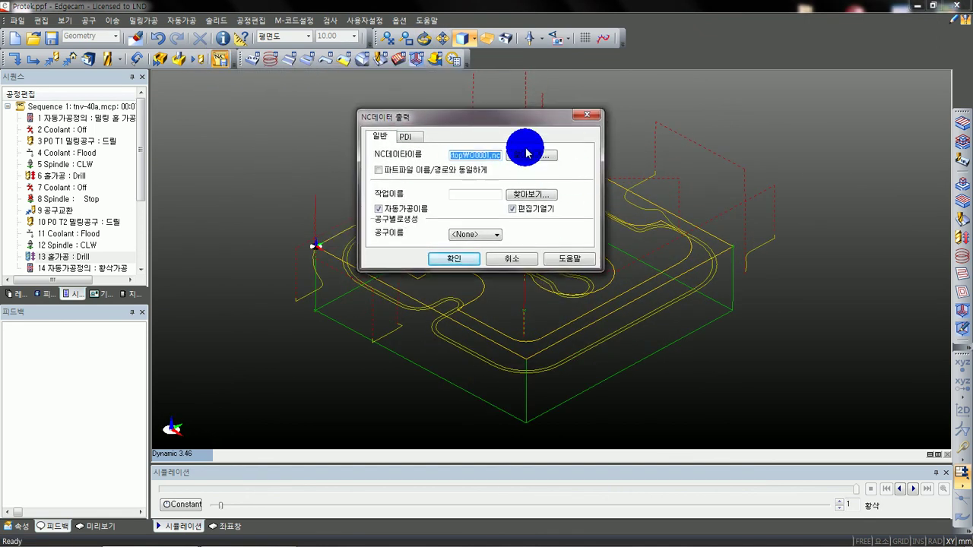
pyautogui.click(464, 266)
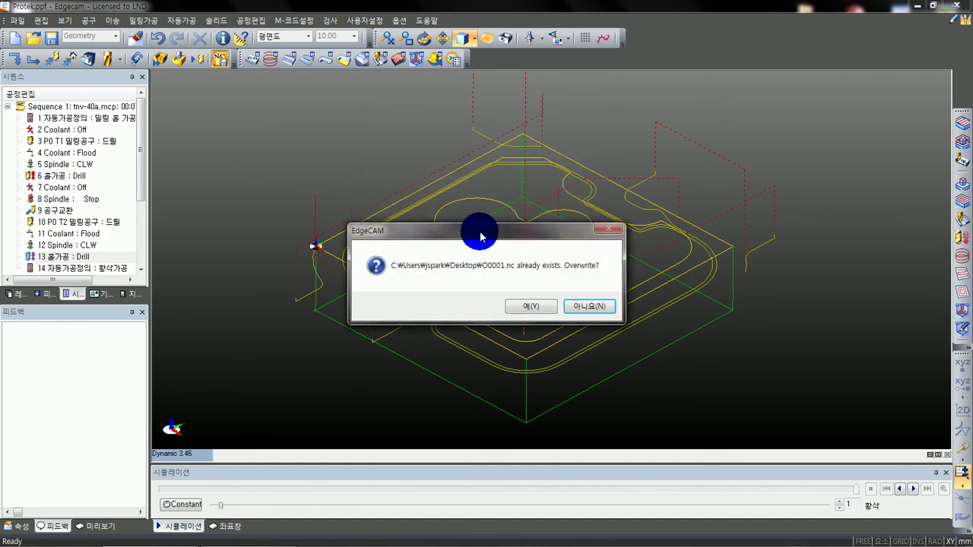
pyautogui.moveTo(481, 233); pyautogui.dragTo(467, 199)
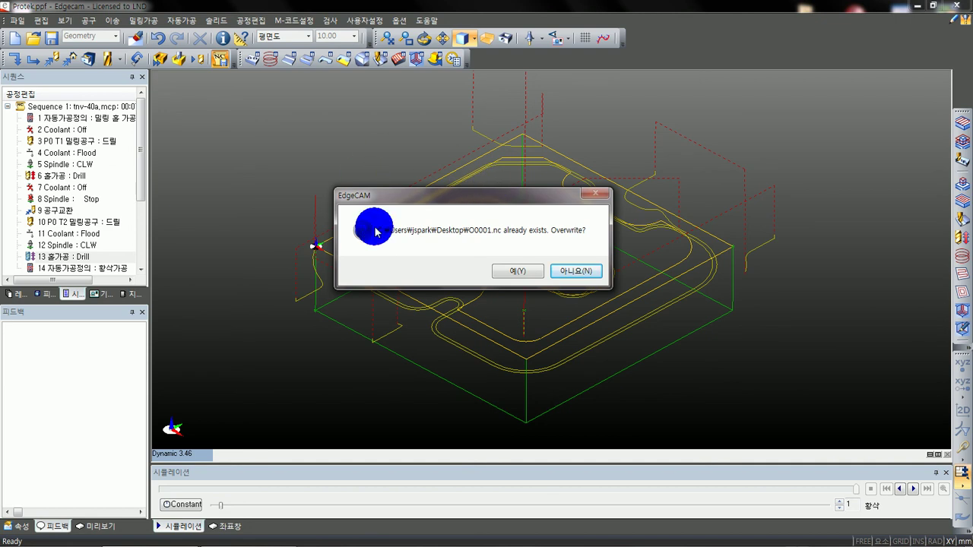
pyautogui.click(527, 273)
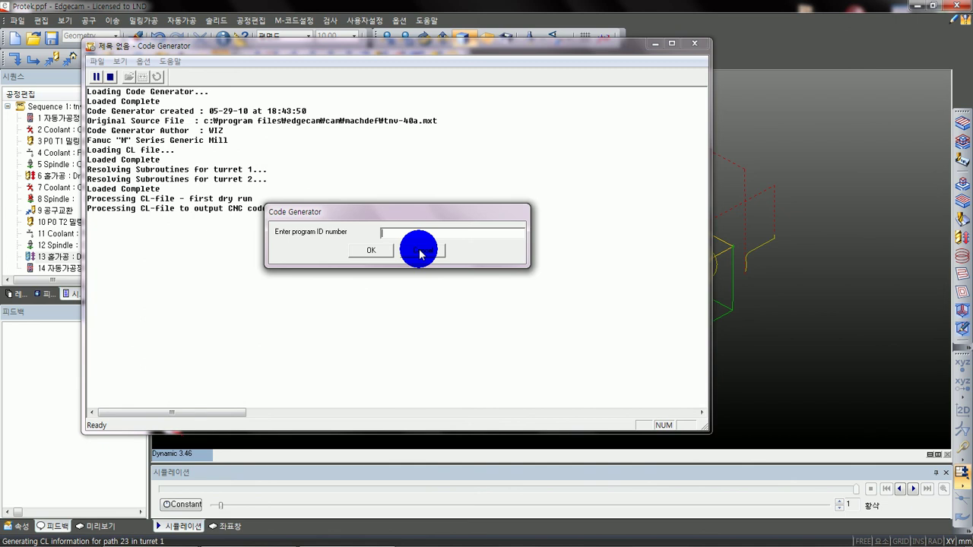
pyautogui.click(420, 251)
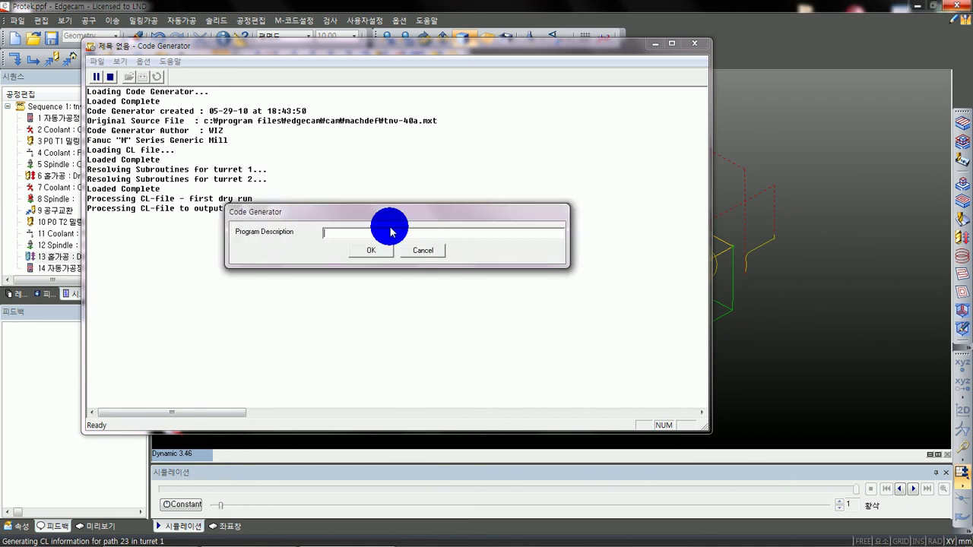
pyautogui.click(424, 249)
# - Examine the first tool's G81 drilling cycle line and the retract lines after it in the regenerated NC code
pyautogui.doubleClick(393, 115)
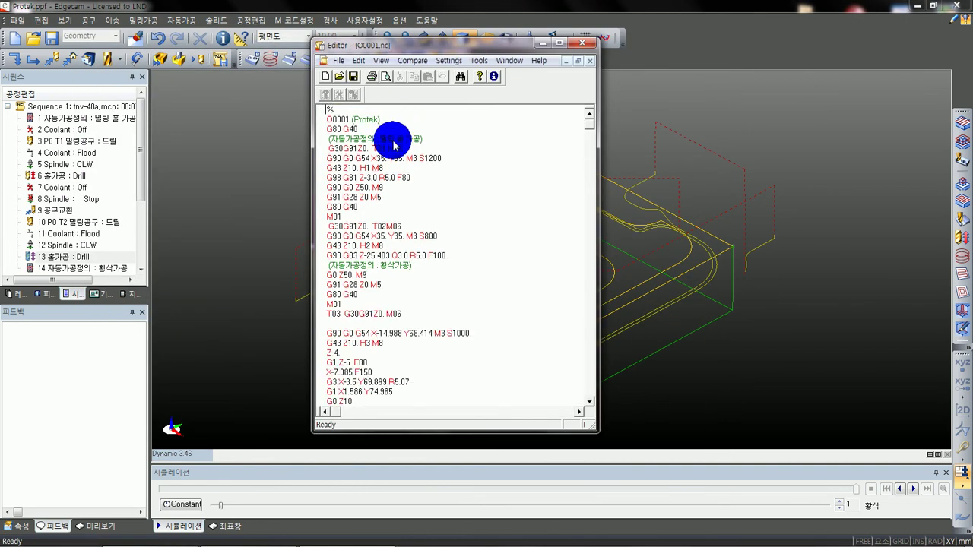
pyautogui.moveTo(328, 180); pyautogui.dragTo(410, 185)
pyautogui.click(326, 188)
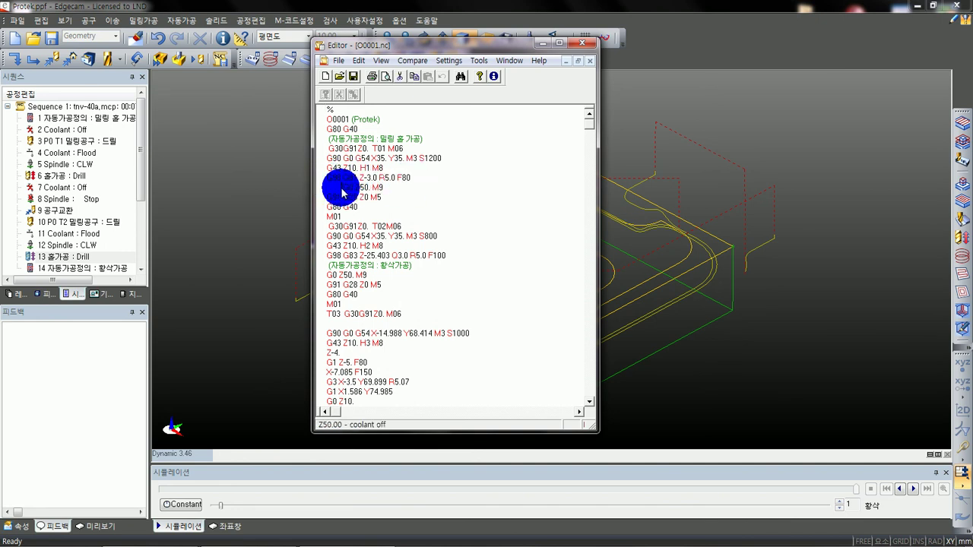
pyautogui.moveTo(342, 193); pyautogui.dragTo(382, 254)
pyautogui.click(351, 187)
pyautogui.click(327, 180)
pyautogui.moveTo(328, 182); pyautogui.dragTo(345, 185)
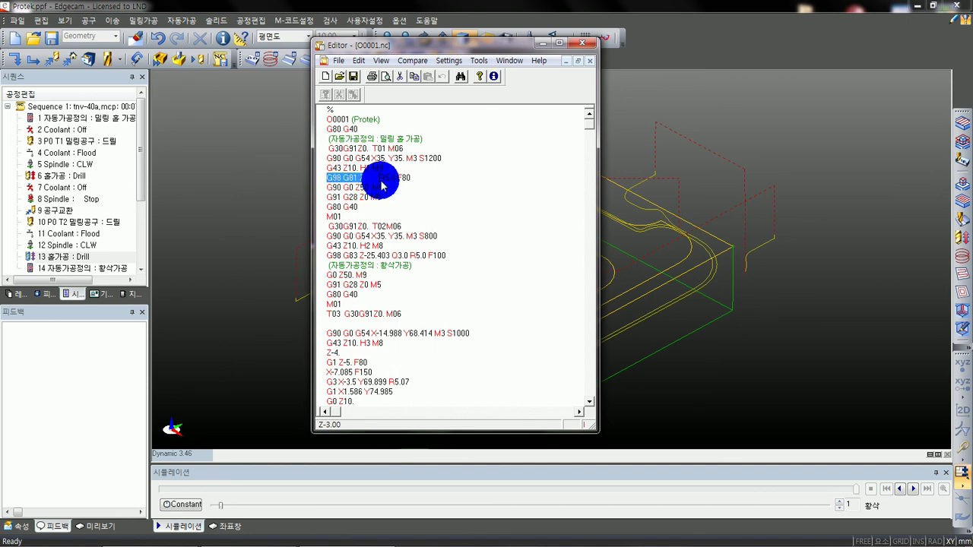
pyautogui.moveTo(336, 187); pyautogui.dragTo(372, 190)
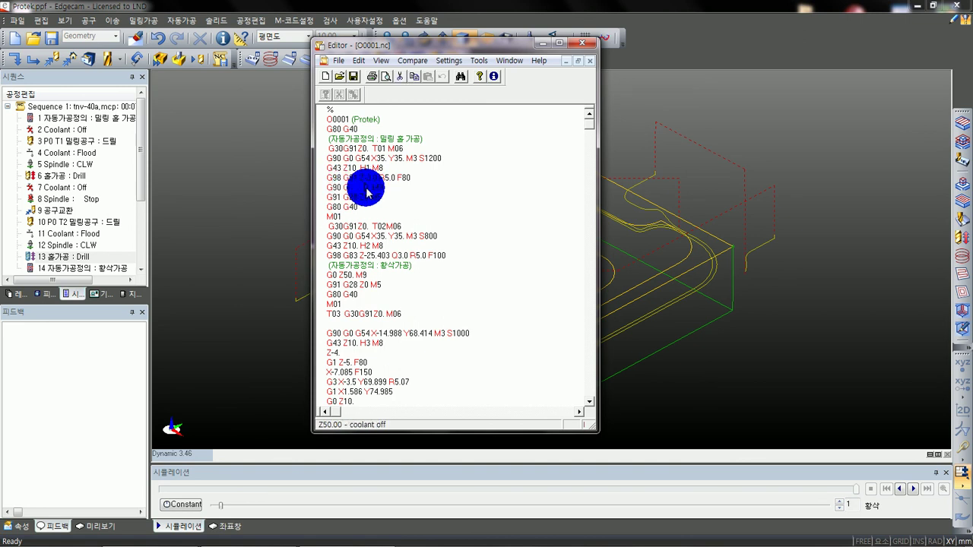
# - Examine the T02 tool change, the G83 drilling cycle and the opening lines of the T03 roughing operation in the NC code
pyautogui.scroll(-2, 382, 195)
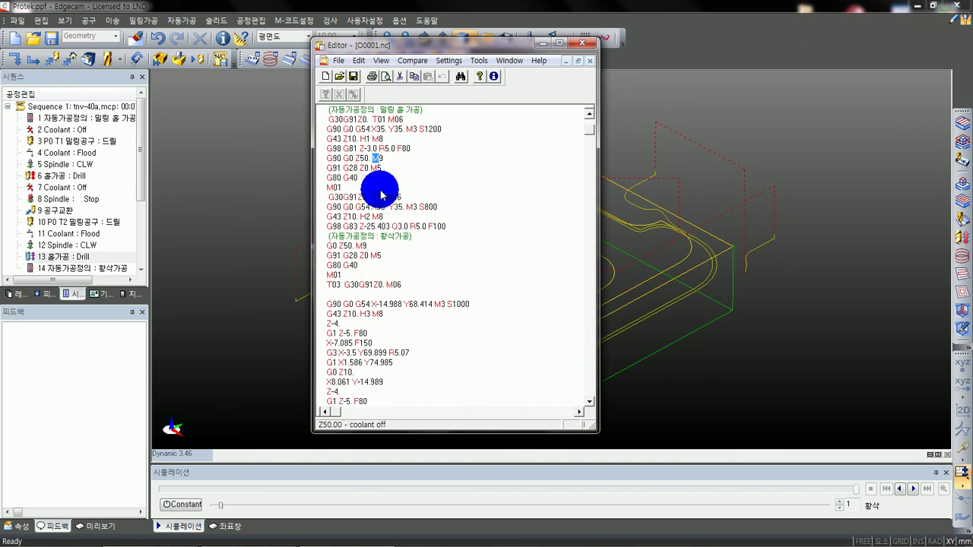
pyautogui.moveTo(329, 196); pyautogui.dragTo(362, 202)
pyautogui.click(383, 200)
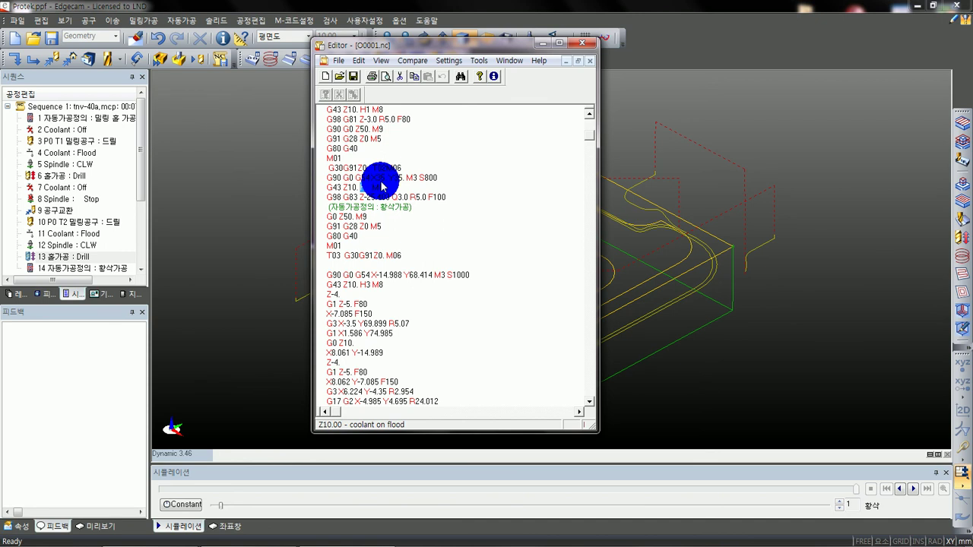
pyautogui.scroll(-3, 392, 186)
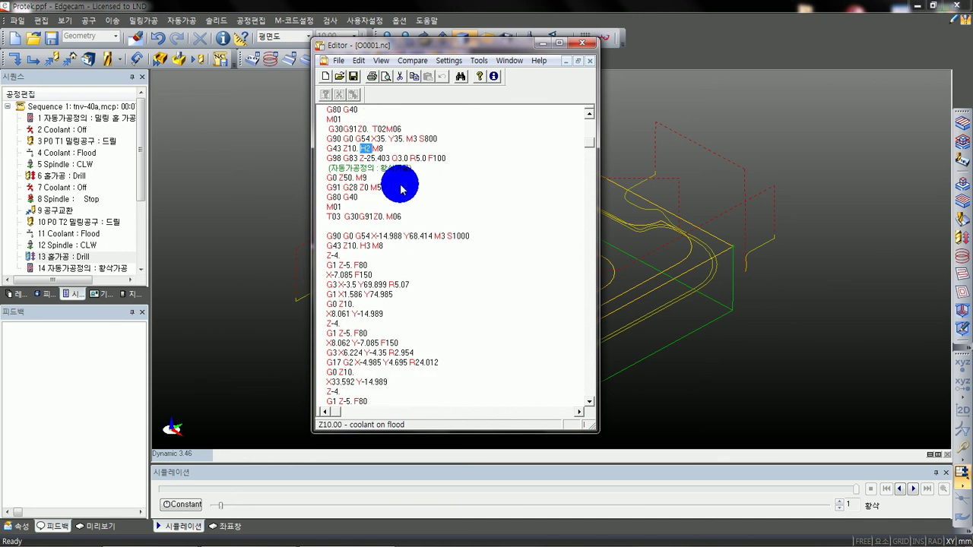
pyautogui.moveTo(326, 190); pyautogui.dragTo(404, 187)
pyautogui.click(380, 218)
pyautogui.moveTo(327, 208); pyautogui.dragTo(433, 326)
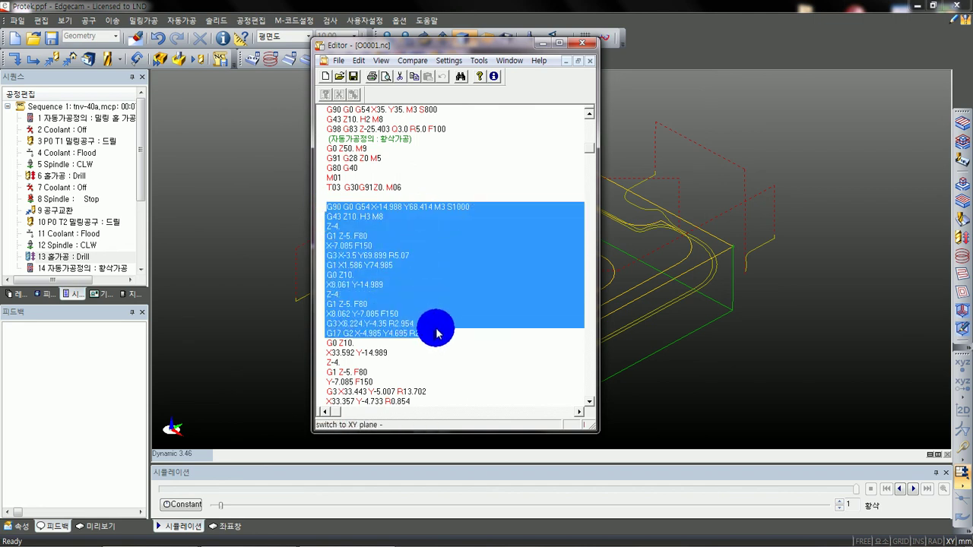
pyautogui.click(444, 326)
pyautogui.moveTo(354, 206); pyautogui.dragTo(389, 208)
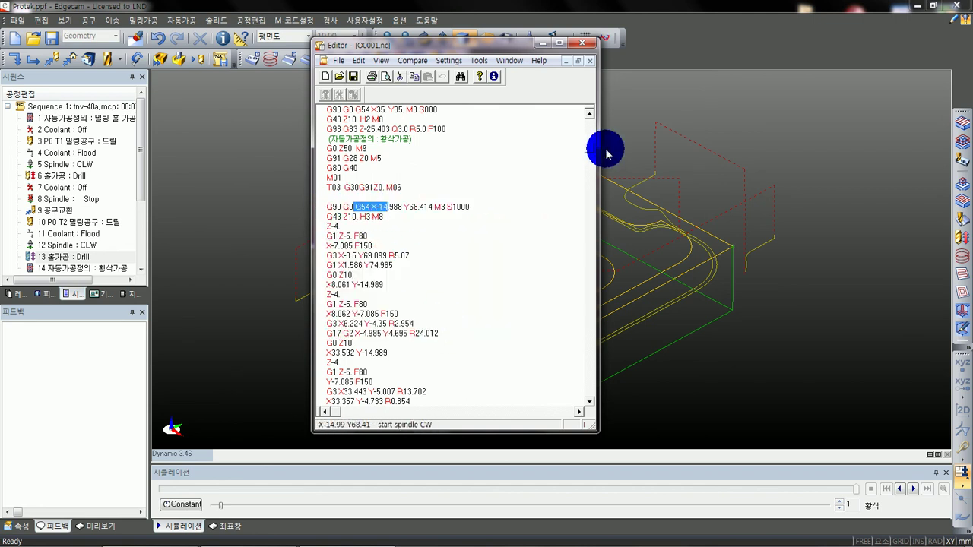
# - Delete the % line at the beginning of the O0001.nc program and save the file
pyautogui.moveTo(588, 151); pyautogui.dragTo(582, 119)
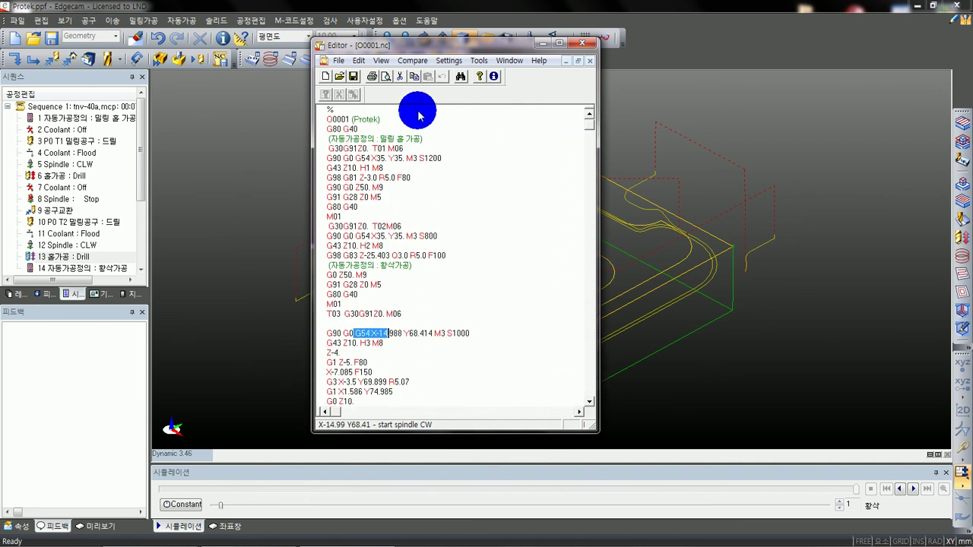
pyautogui.click(332, 118)
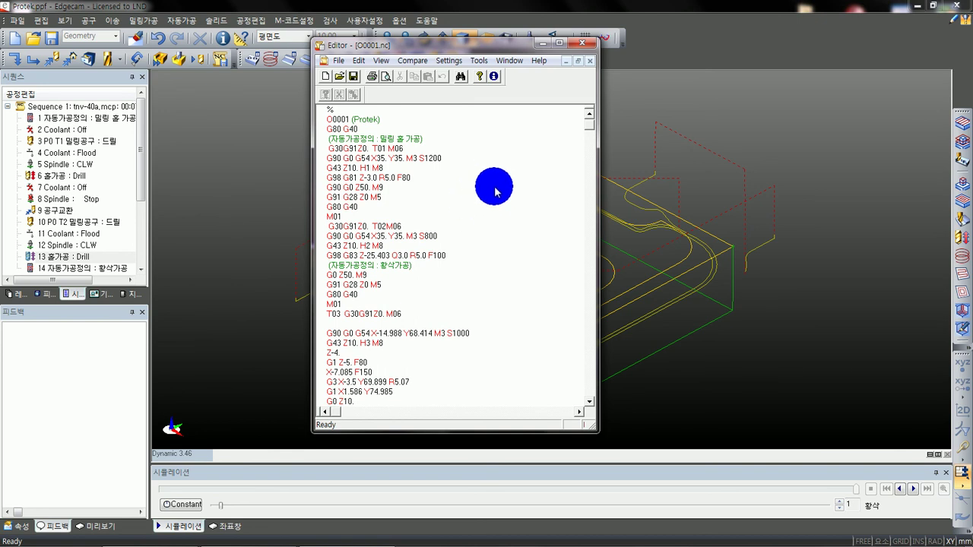
pyautogui.moveTo(326, 117); pyautogui.dragTo(417, 313)
pyautogui.click(462, 259)
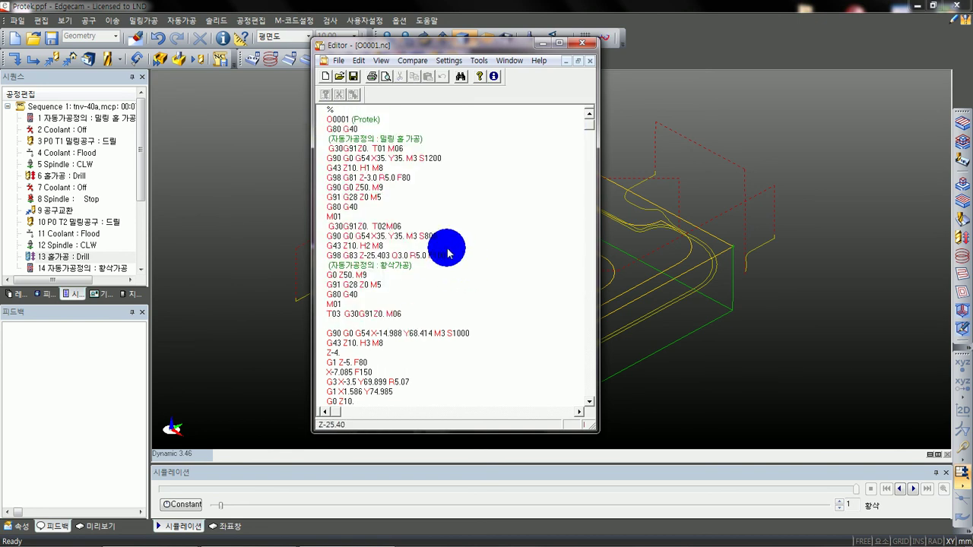
pyautogui.moveTo(332, 109)
pyautogui.mouseDown()
pyautogui.moveTo(346, 123)
pyautogui.moveTo(335, 108)
pyautogui.mouseUp()
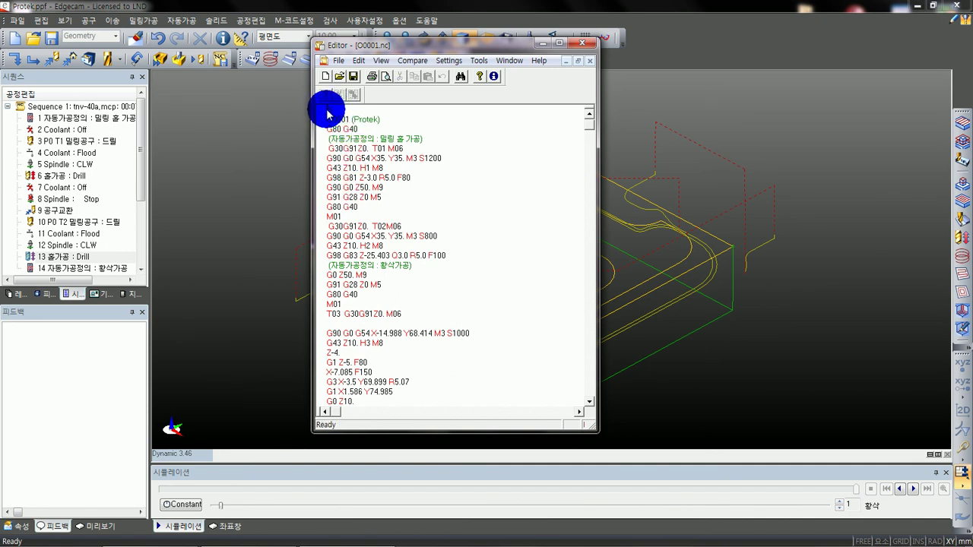
pyautogui.click(358, 149)
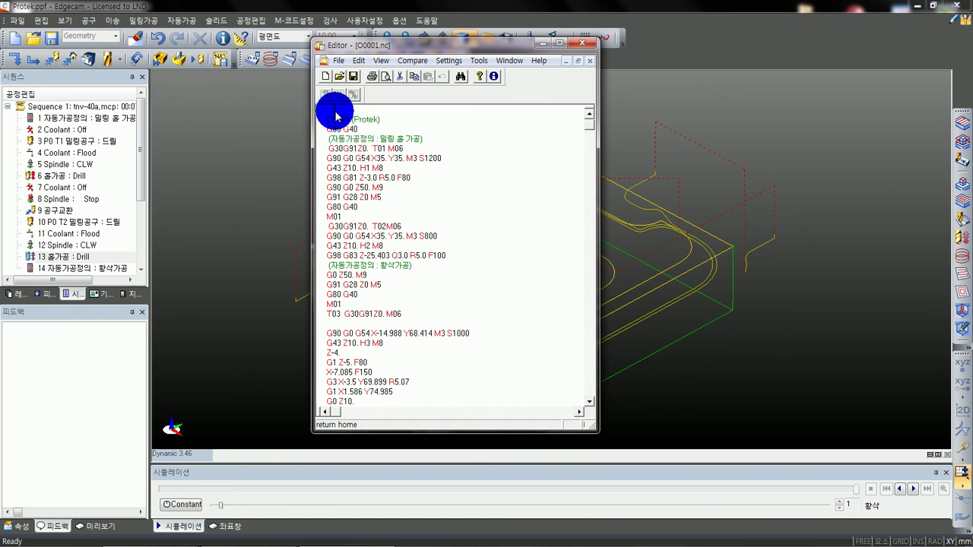
pyautogui.click(352, 129)
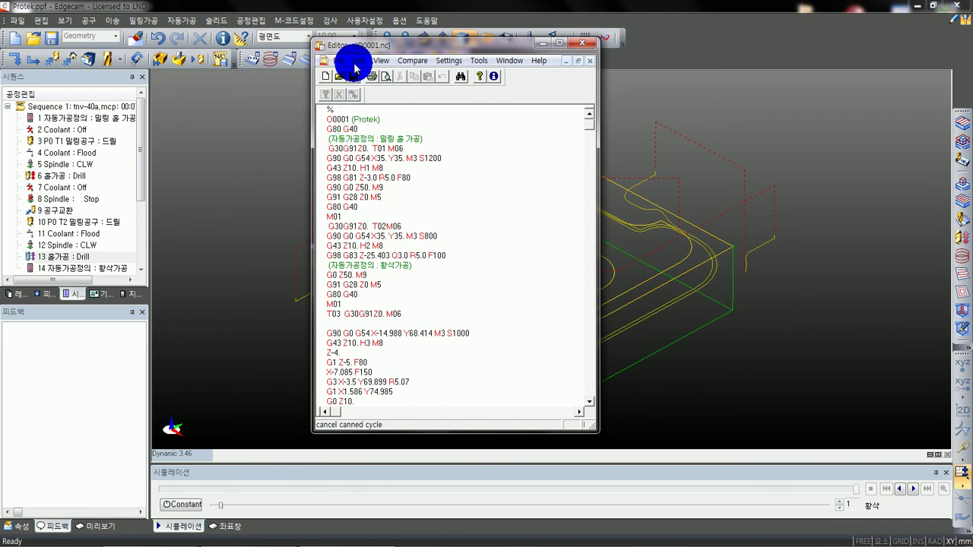
pyautogui.moveTo(375, 44); pyautogui.dragTo(523, 45)
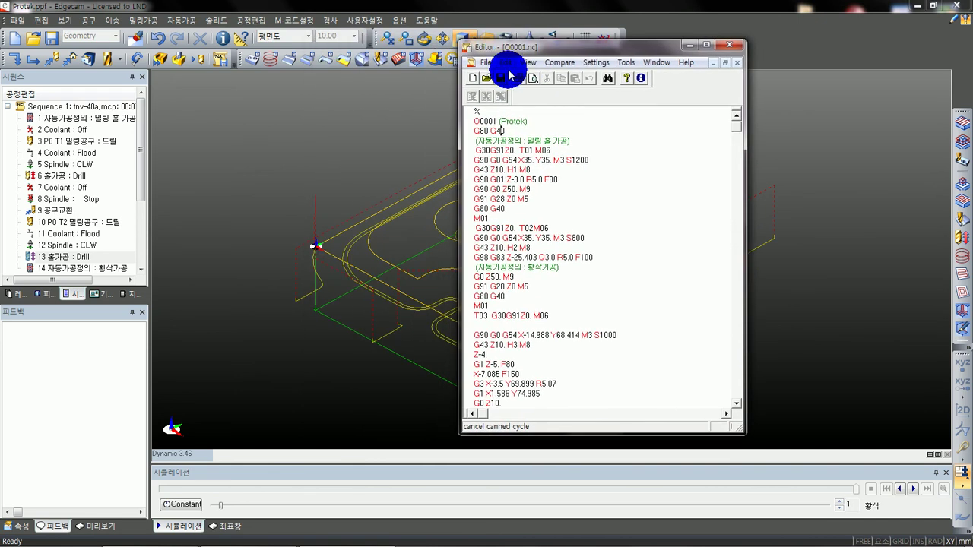
pyautogui.click(526, 151)
pyautogui.moveTo(497, 111); pyautogui.dragTo(461, 111)
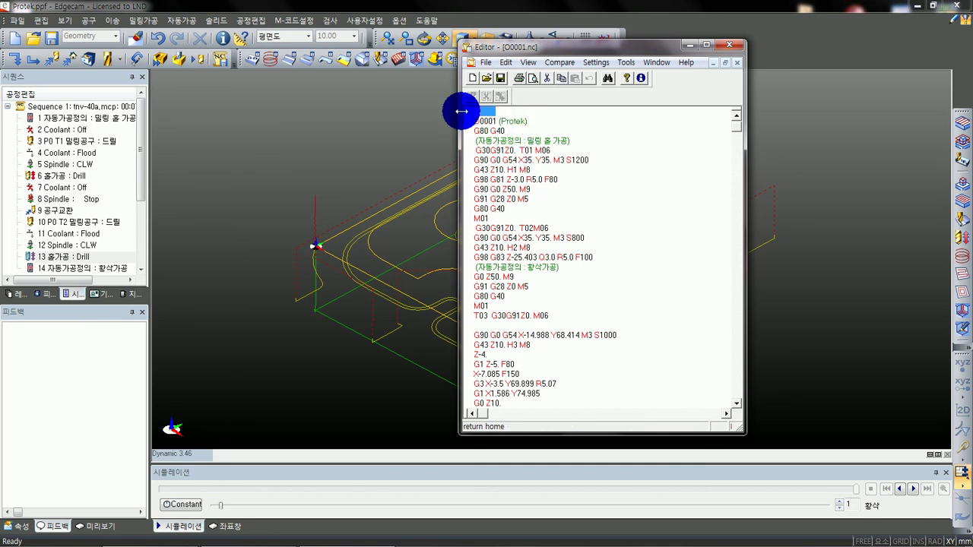
pyautogui.press('Delete')
pyautogui.click(500, 78)
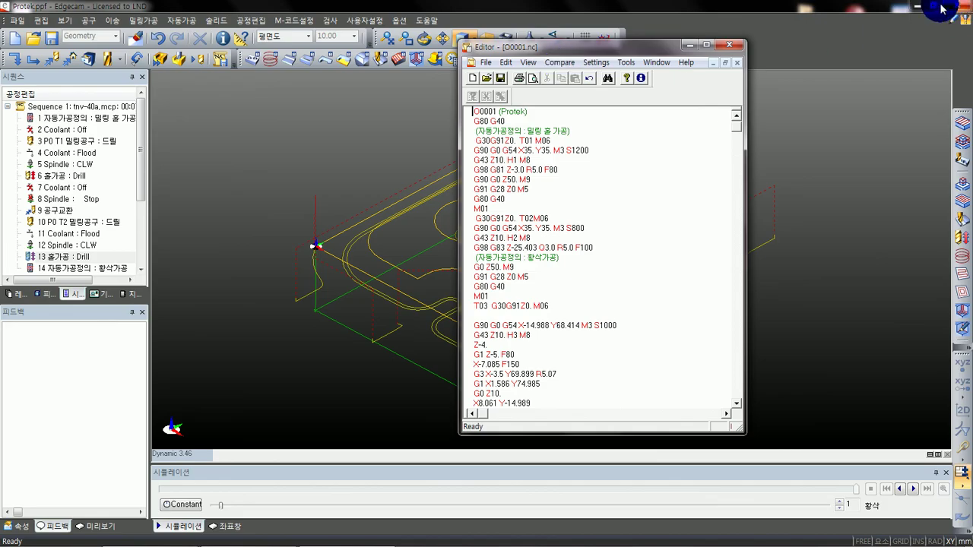
# - Move the O0001.nc file to an empty area of the desktop and switch back to Edgecam
pyautogui.click(917, 6)
pyautogui.moveTo(22, 128); pyautogui.dragTo(256, 133)
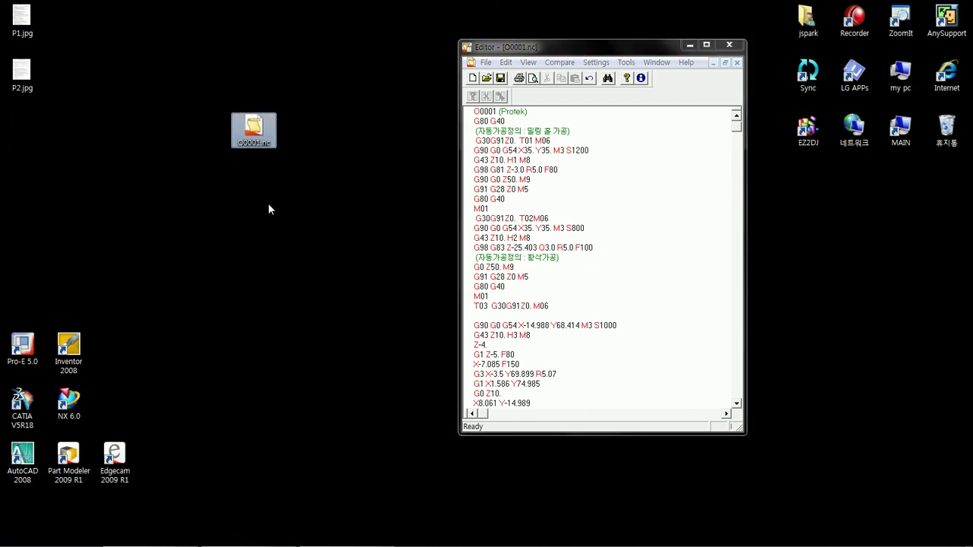
pyautogui.click(237, 147)
pyautogui.click(211, 538)
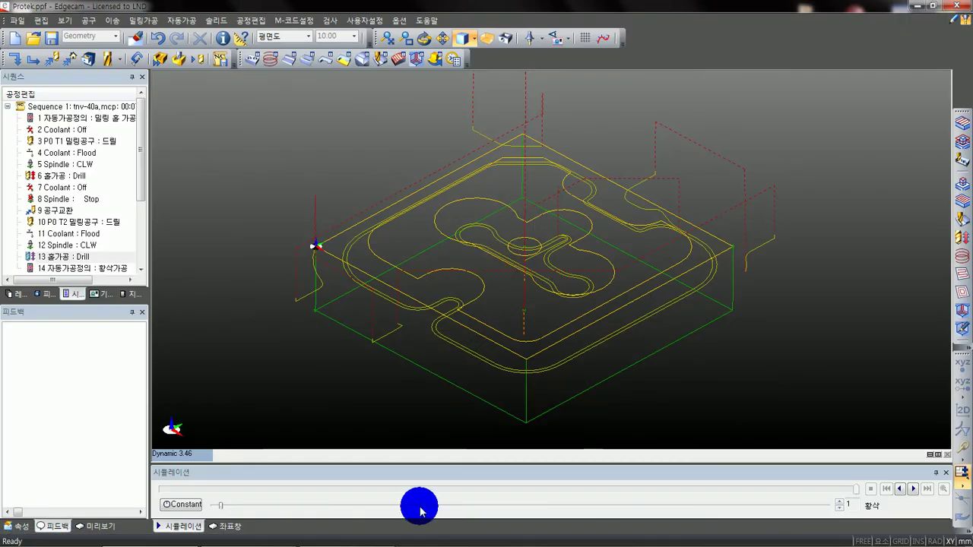
pyautogui.moveTo(430, 543)
pyautogui.click(847, 542)
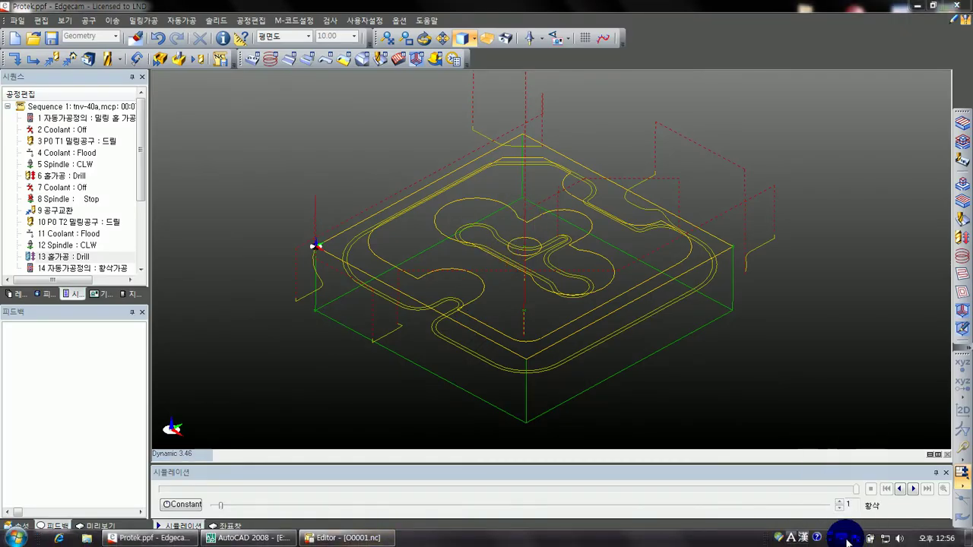